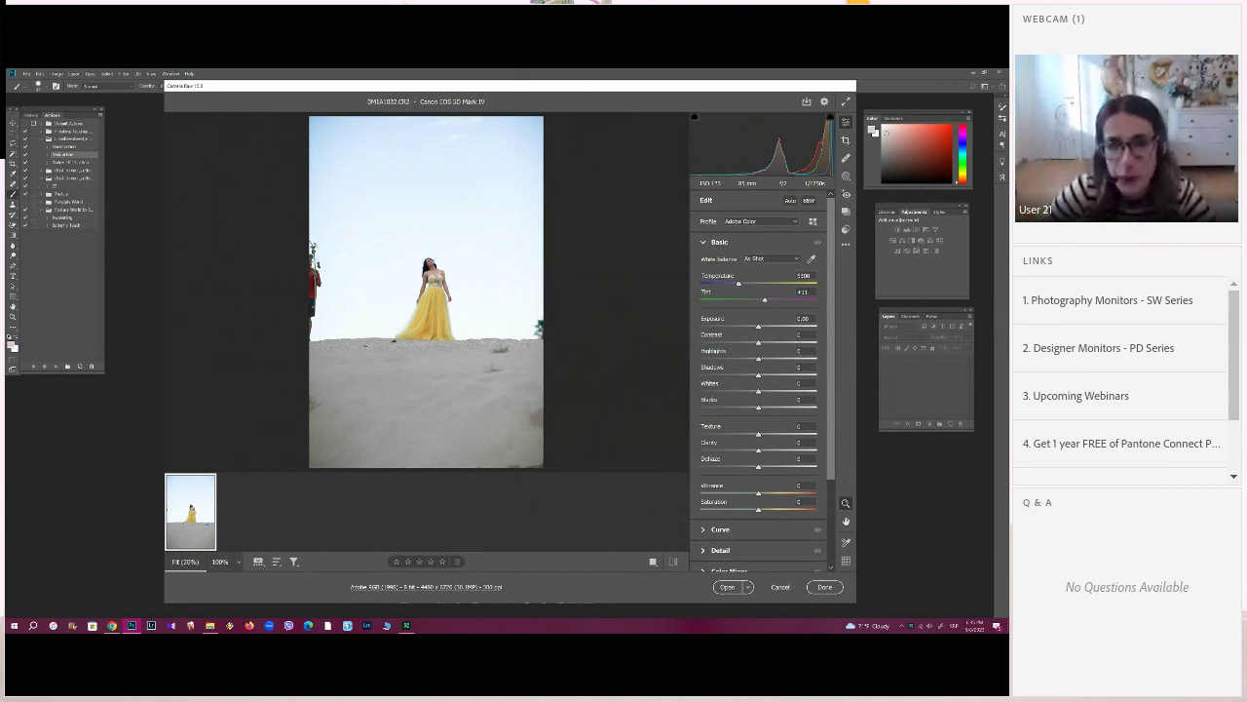
# - Set the raw photo's exposure to +0.35, contrast to +4, highlights to -47 and shadows to +5, and warm the white balance slightly
pyautogui.moveTo(758, 327); pyautogui.dragTo(763, 326)
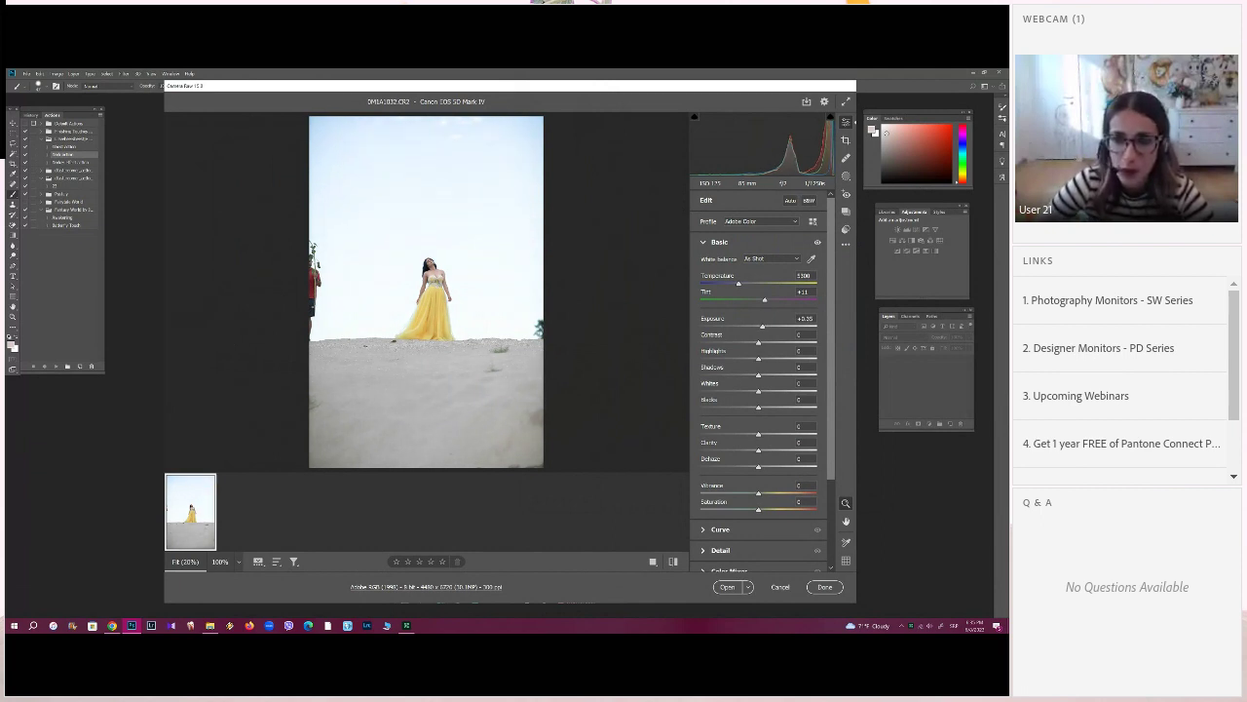
pyautogui.moveTo(758, 342); pyautogui.dragTo(727, 358)
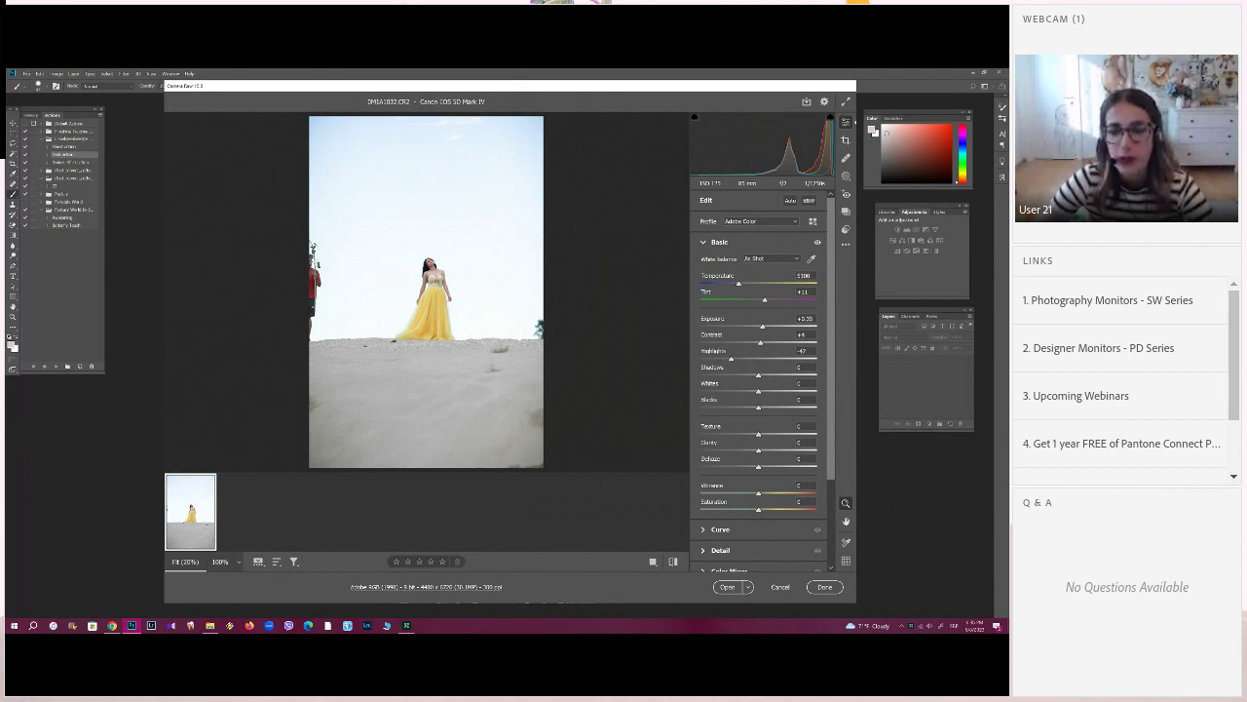
pyautogui.moveTo(758, 375); pyautogui.dragTo(761, 376)
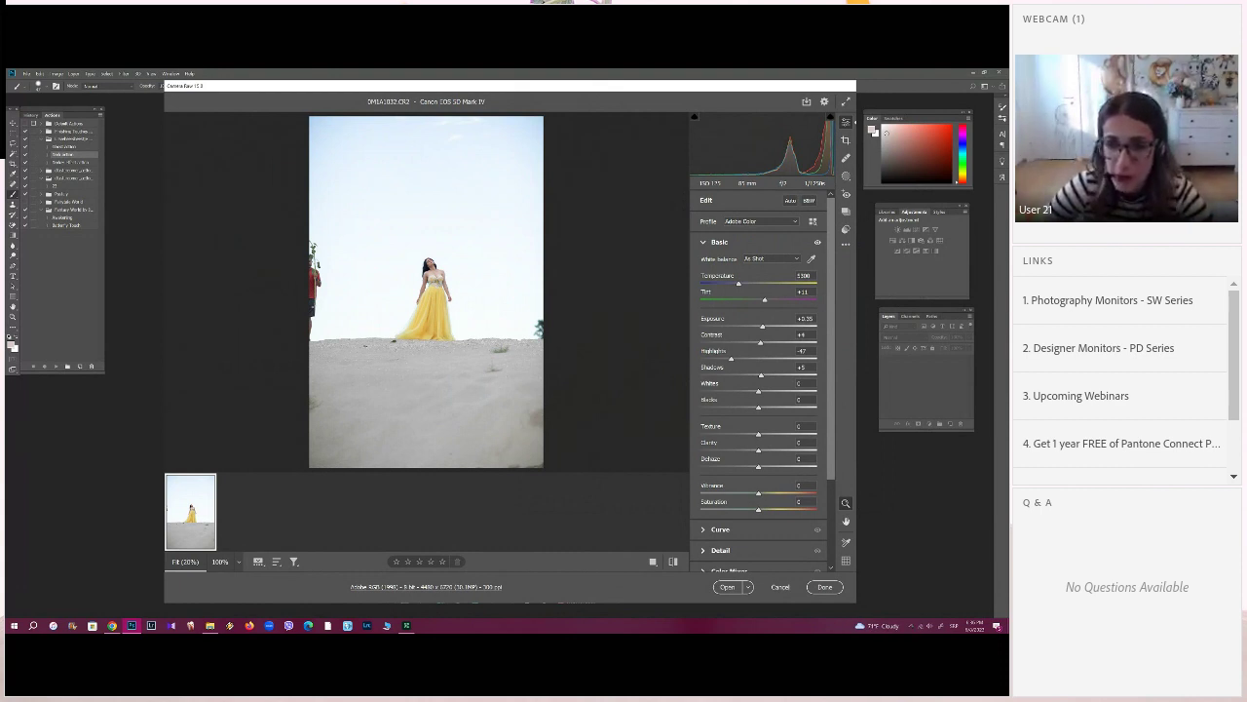
pyautogui.moveTo(762, 375); pyautogui.dragTo(763, 375)
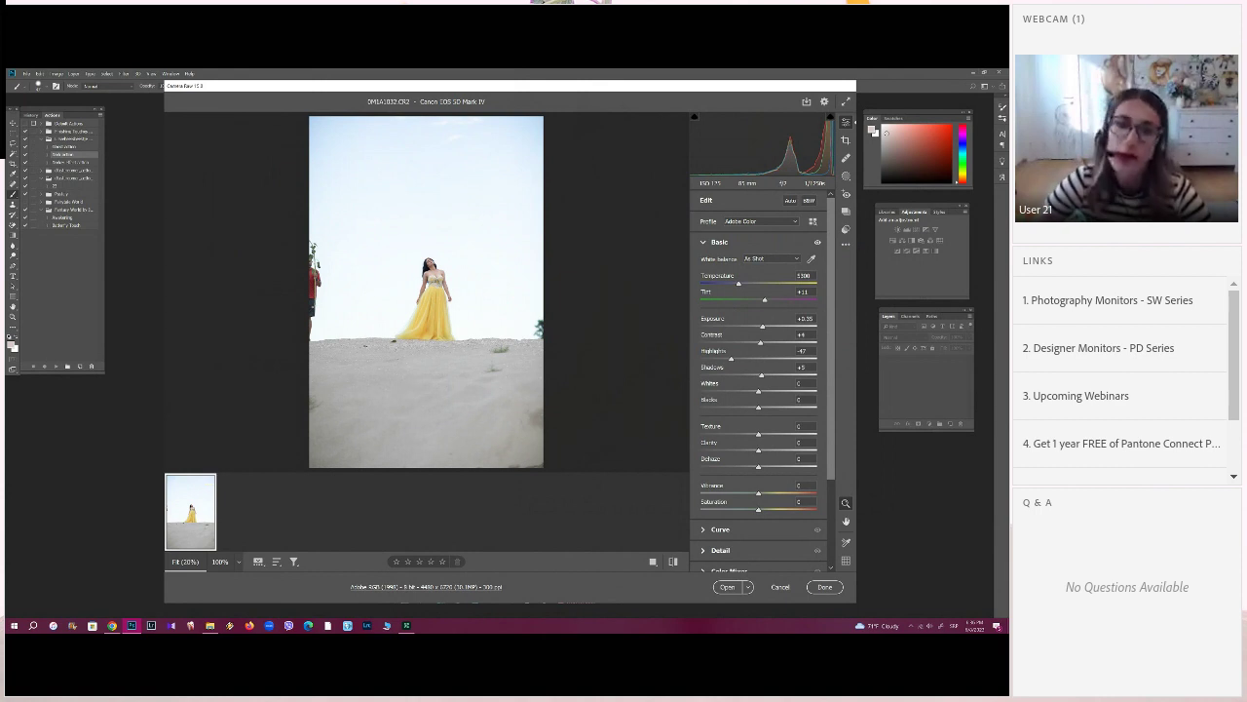
pyautogui.moveTo(739, 284); pyautogui.dragTo(748, 283)
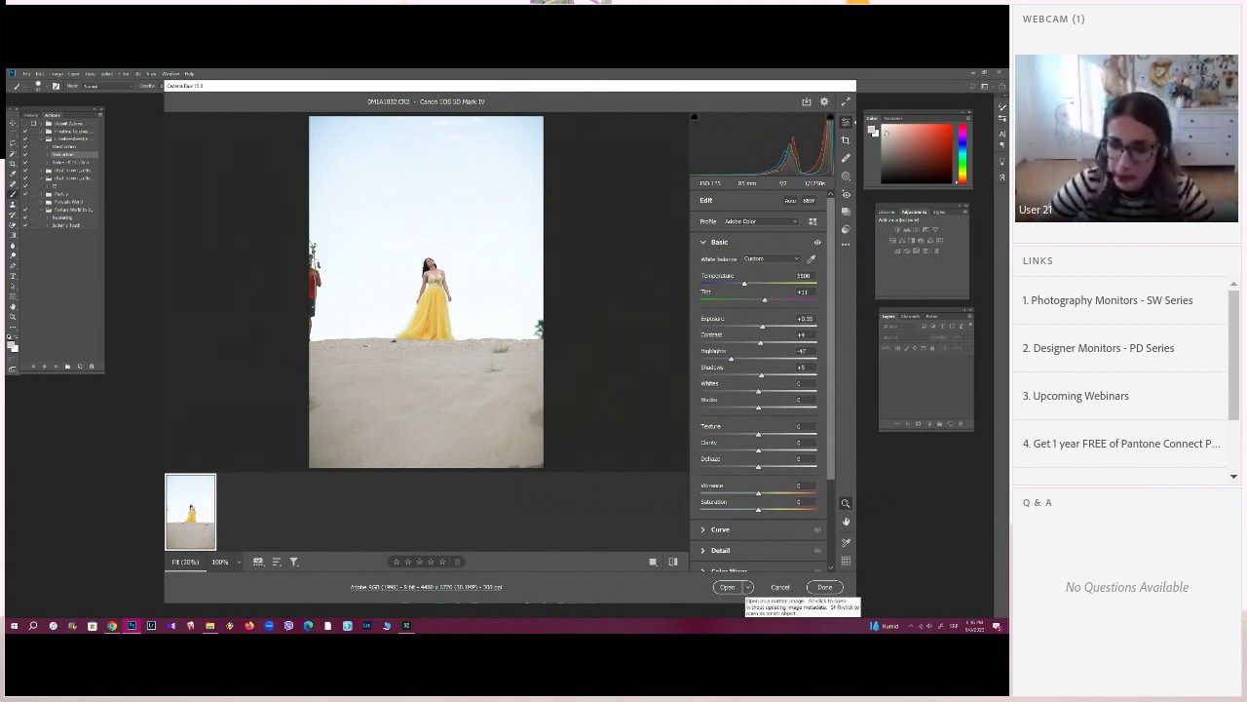
# - Open the adjusted raw photo for editing and convert its locked background into a regular layer
pyautogui.click(824, 586)
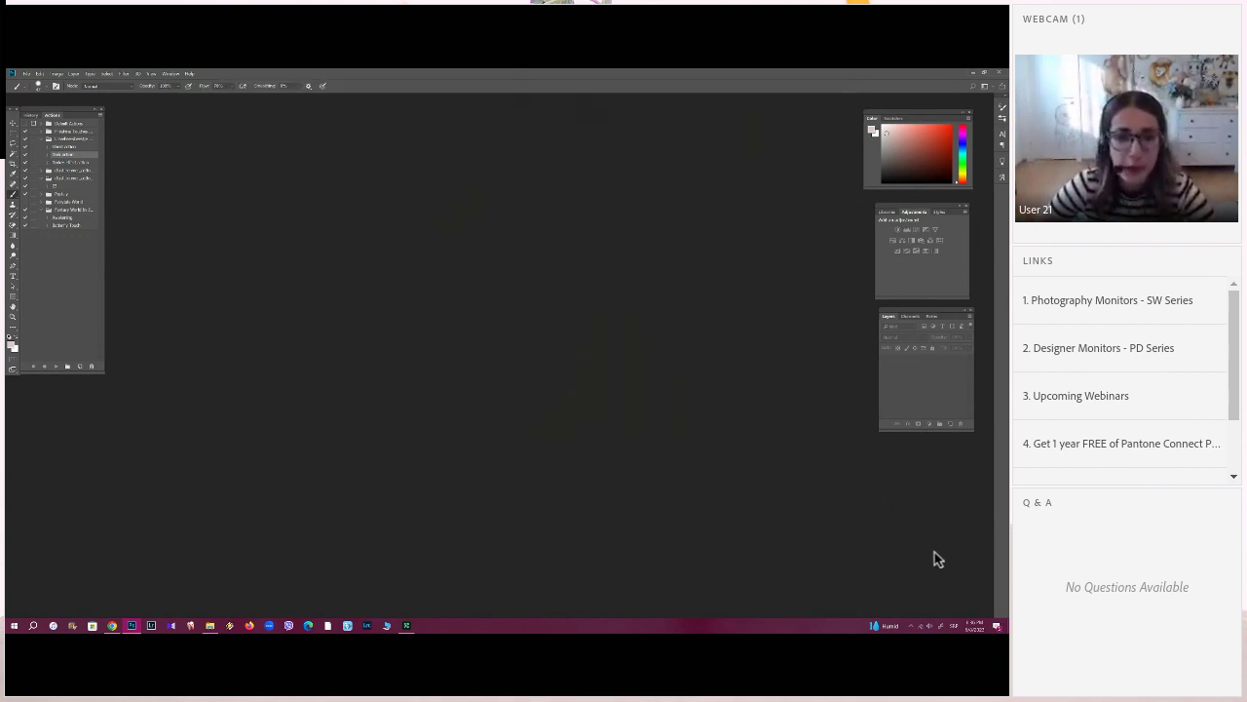
pyautogui.click(101, 109)
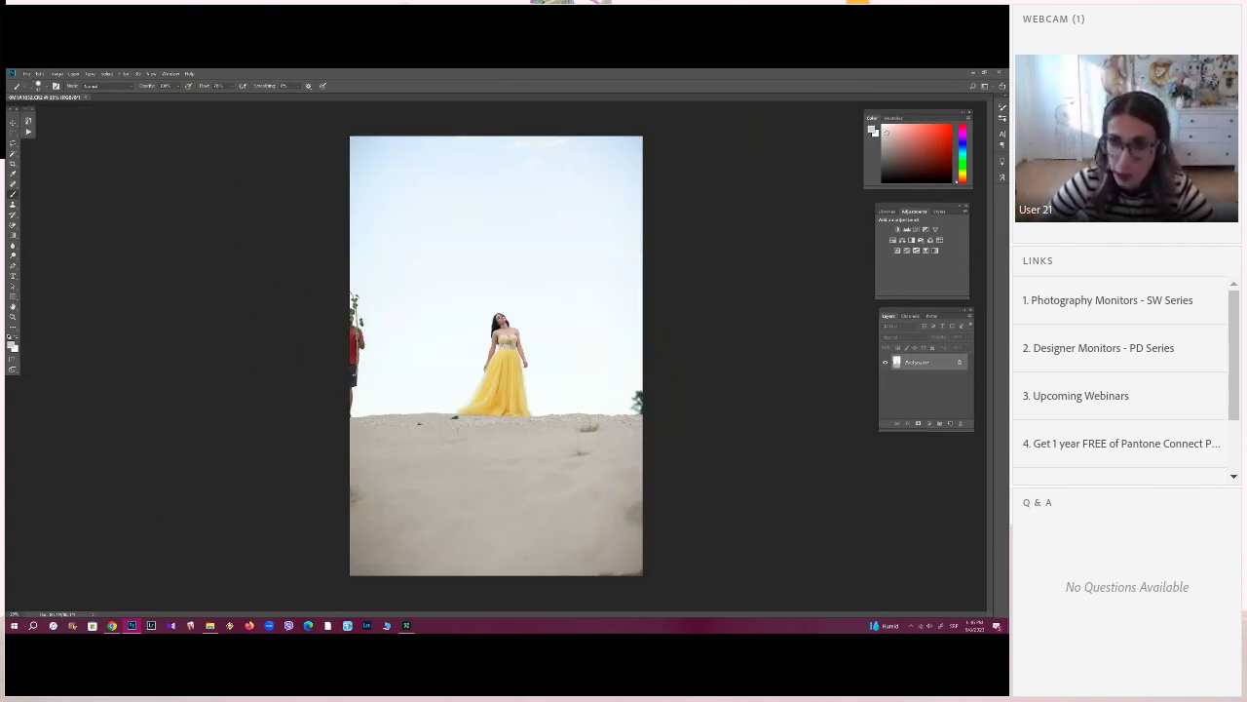
pyautogui.doubleClick(917, 361)
pyautogui.press('Return')
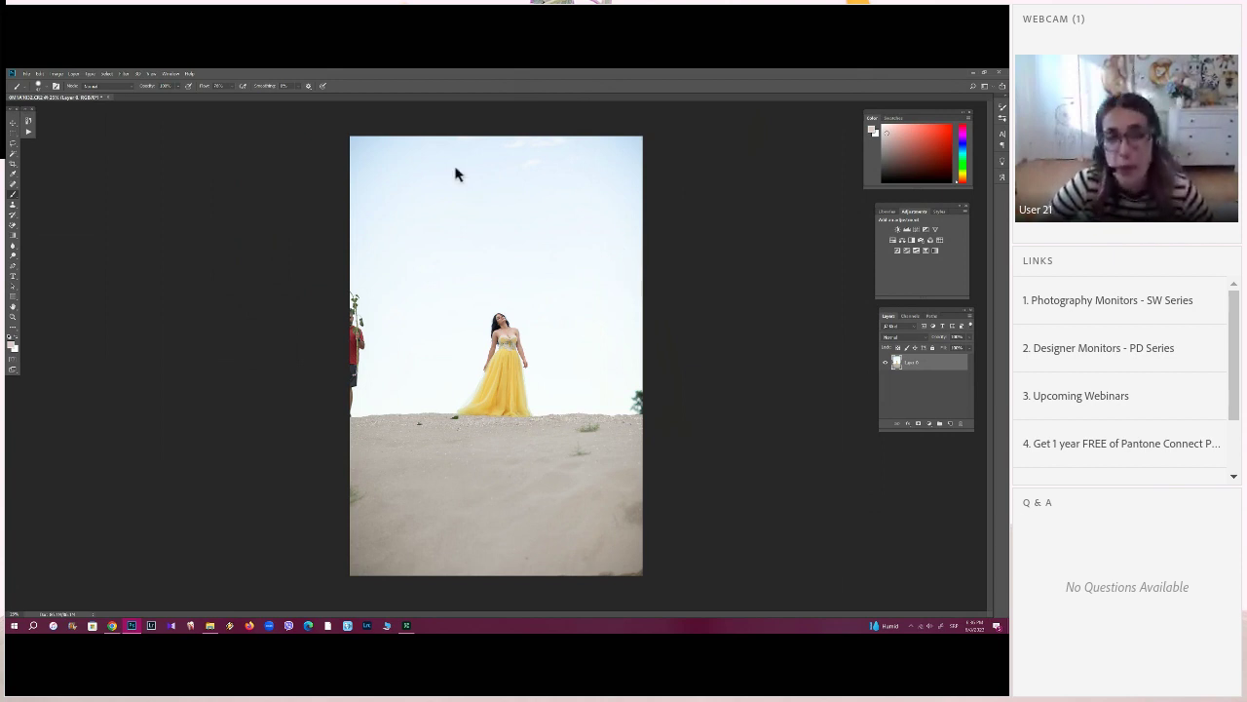
# - Widen the canvas to 6720 pixels, adding equal empty space on both sides of the photo
pyautogui.click(57, 74)
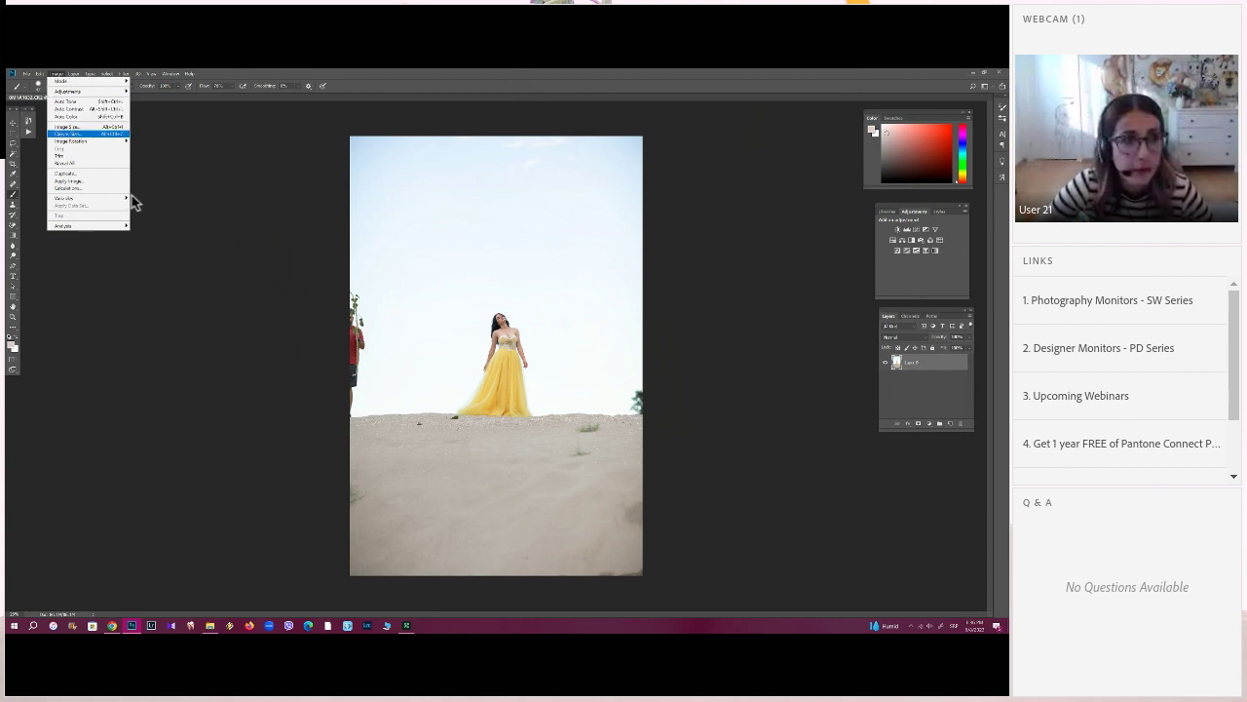
pyautogui.click(73, 133)
pyautogui.click(719, 238)
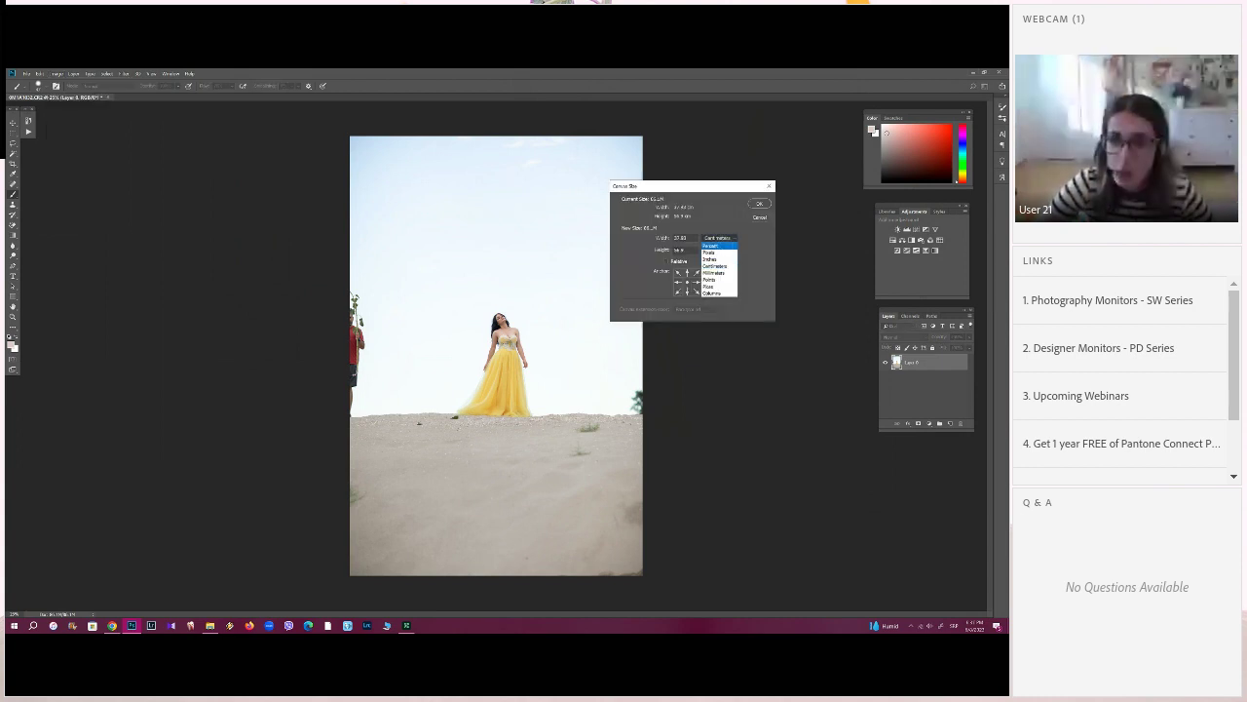
pyautogui.click(720, 245)
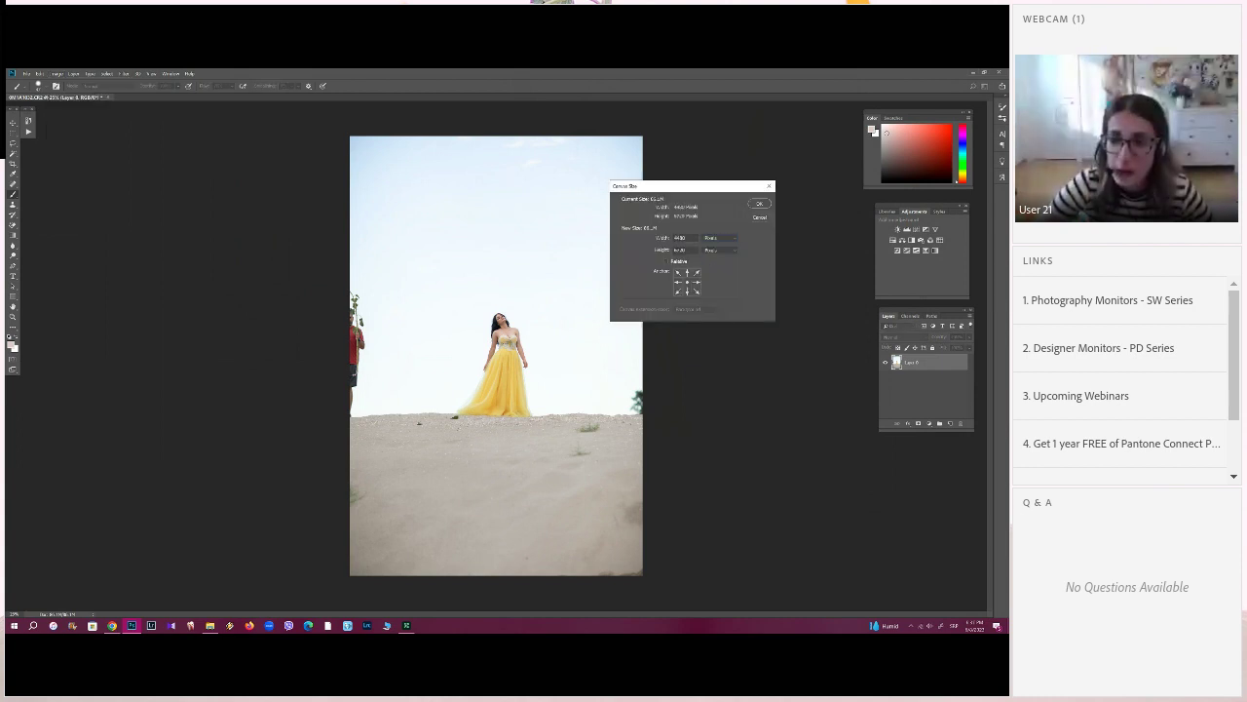
pyautogui.doubleClick(680, 238)
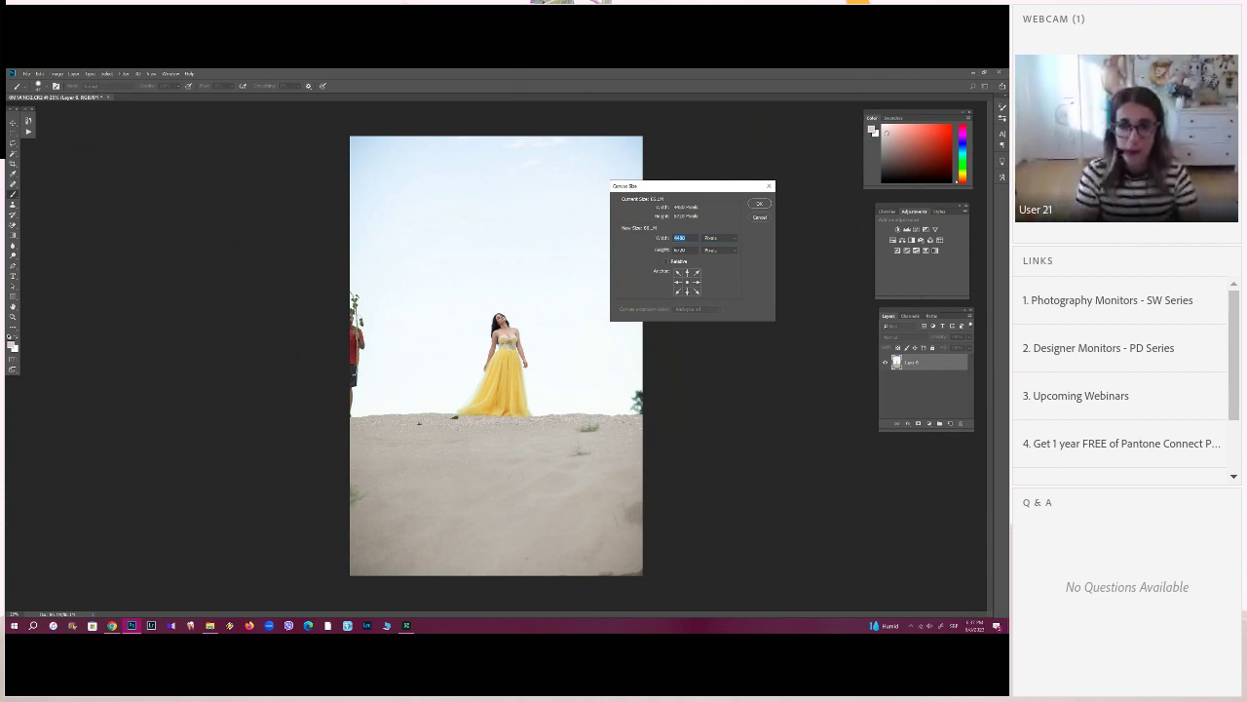
pyautogui.write('6720')
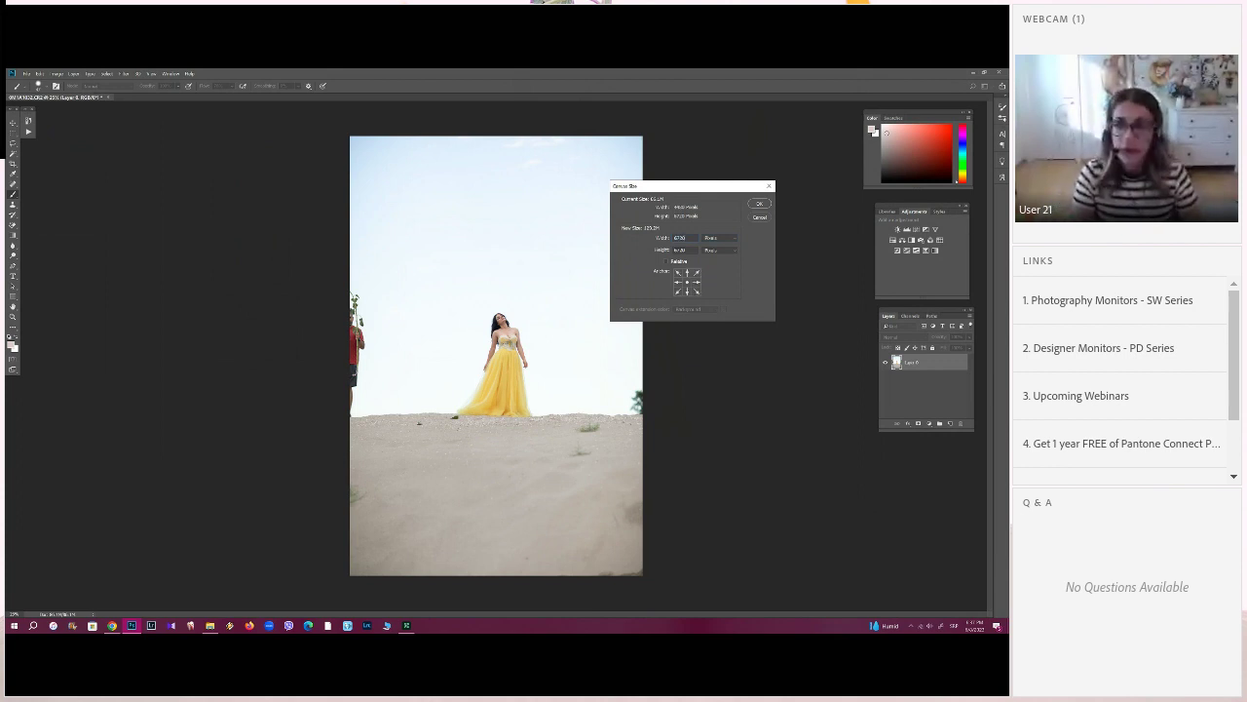
pyautogui.press('Return')
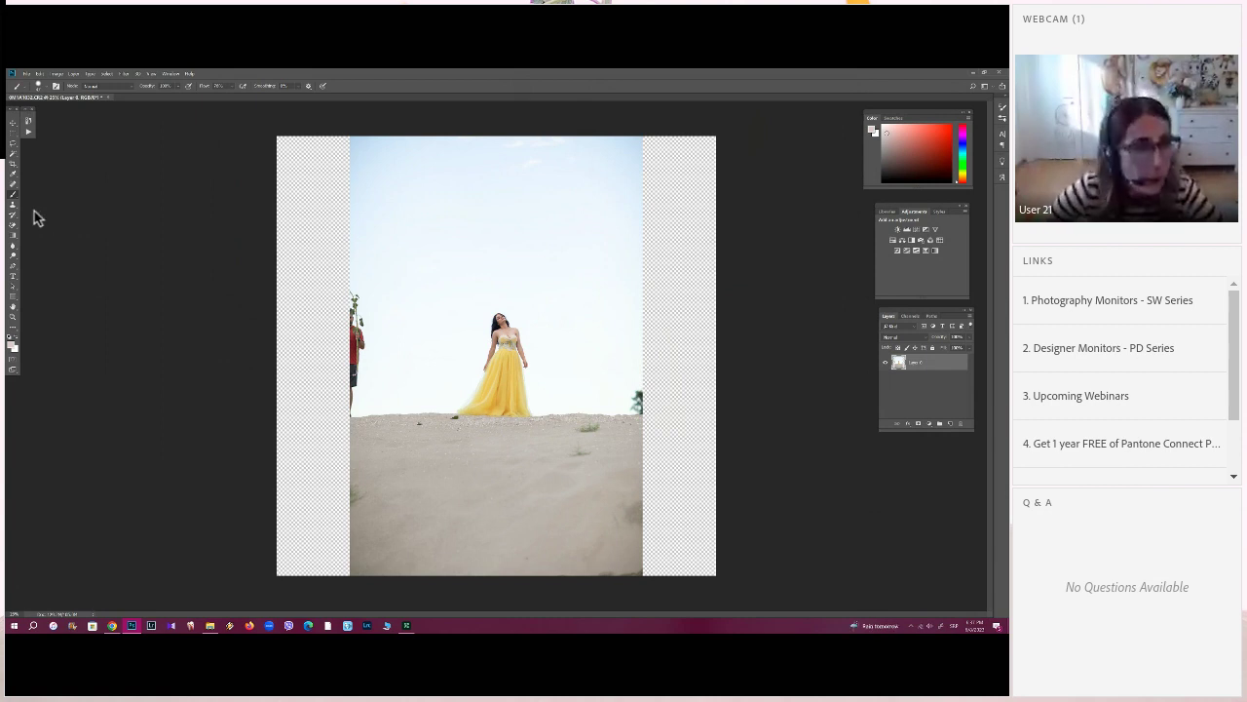
# - Select the full-height strip left of the woman with the Rectangular Marquee and paste a copy of it onto a new layer
pyautogui.click(13, 132)
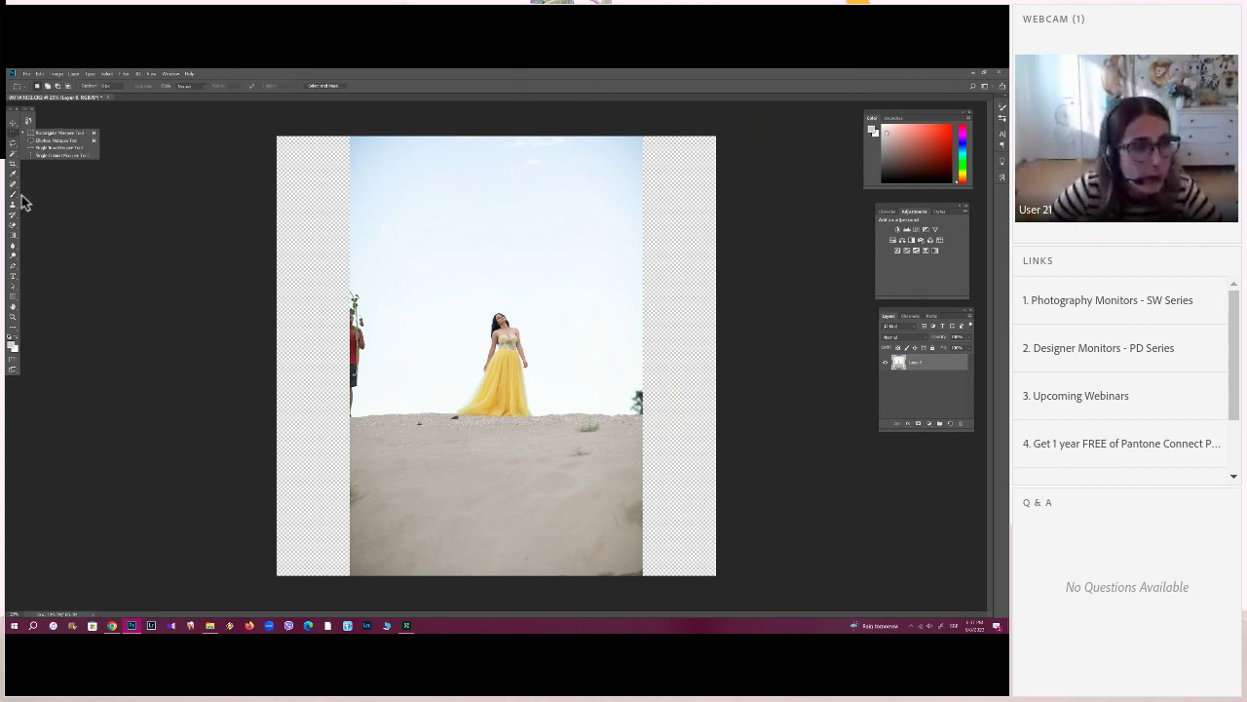
pyautogui.click(126, 205)
pyautogui.moveTo(461, 130); pyautogui.dragTo(462, 307)
pyautogui.click(491, 225)
pyautogui.moveTo(455, 130)
pyautogui.mouseDown()
pyautogui.moveTo(442, 278)
pyautogui.moveTo(454, 594)
pyautogui.moveTo(350, 599)
pyautogui.mouseUp()
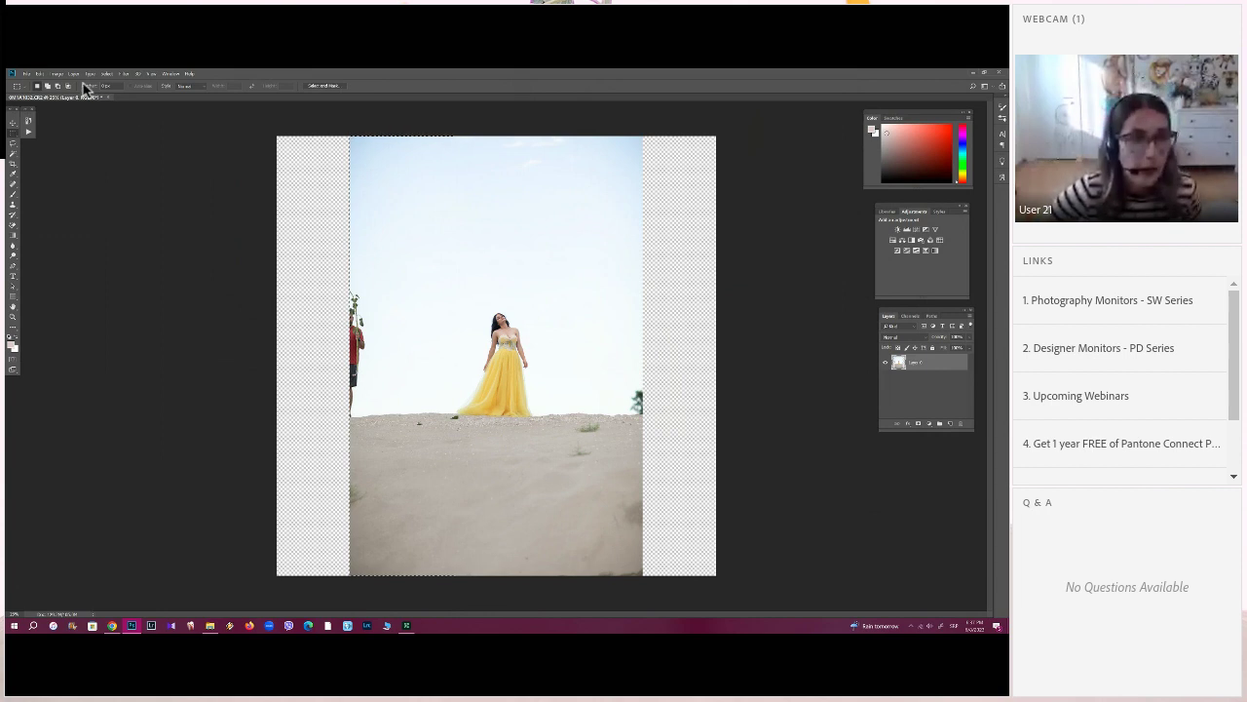
pyautogui.click(39, 73)
pyautogui.click(58, 137)
# - Stretch the copied left strip outward with Free Transform to cover part of the empty canvas on that side
pyautogui.hotkey('ctrl', 't')
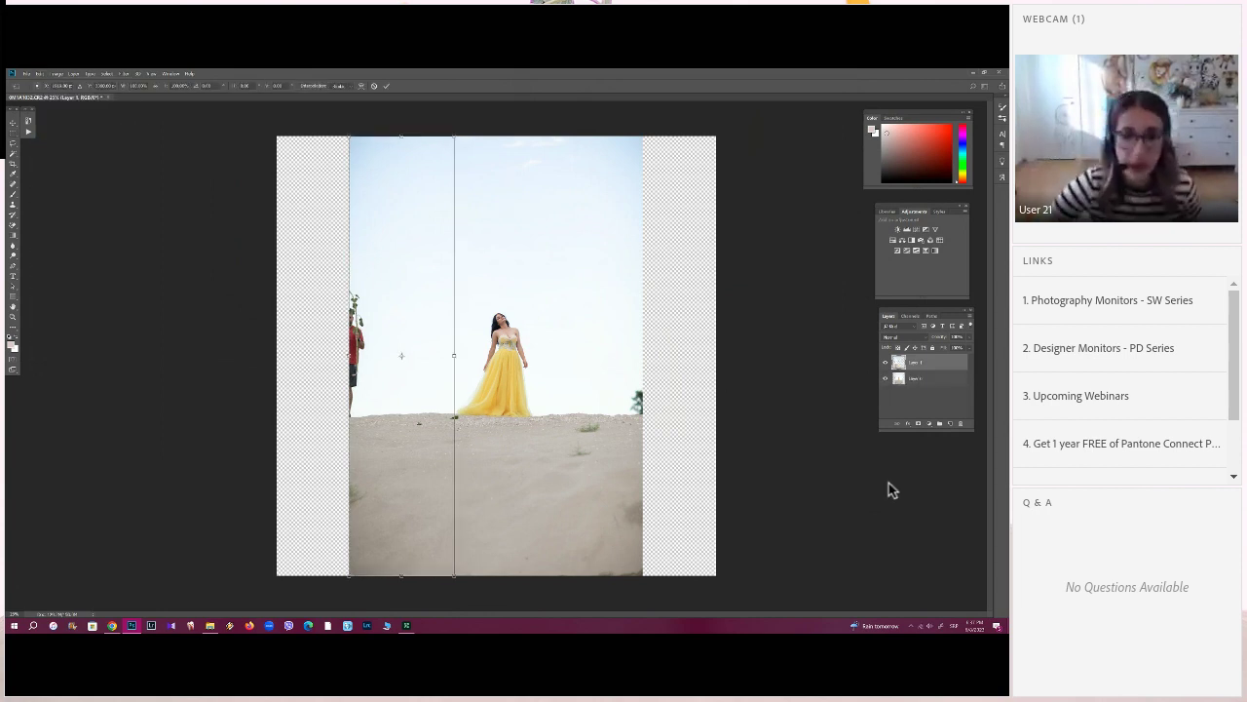
pyautogui.moveTo(349, 343); pyautogui.dragTo(319, 349)
pyautogui.press('Return')
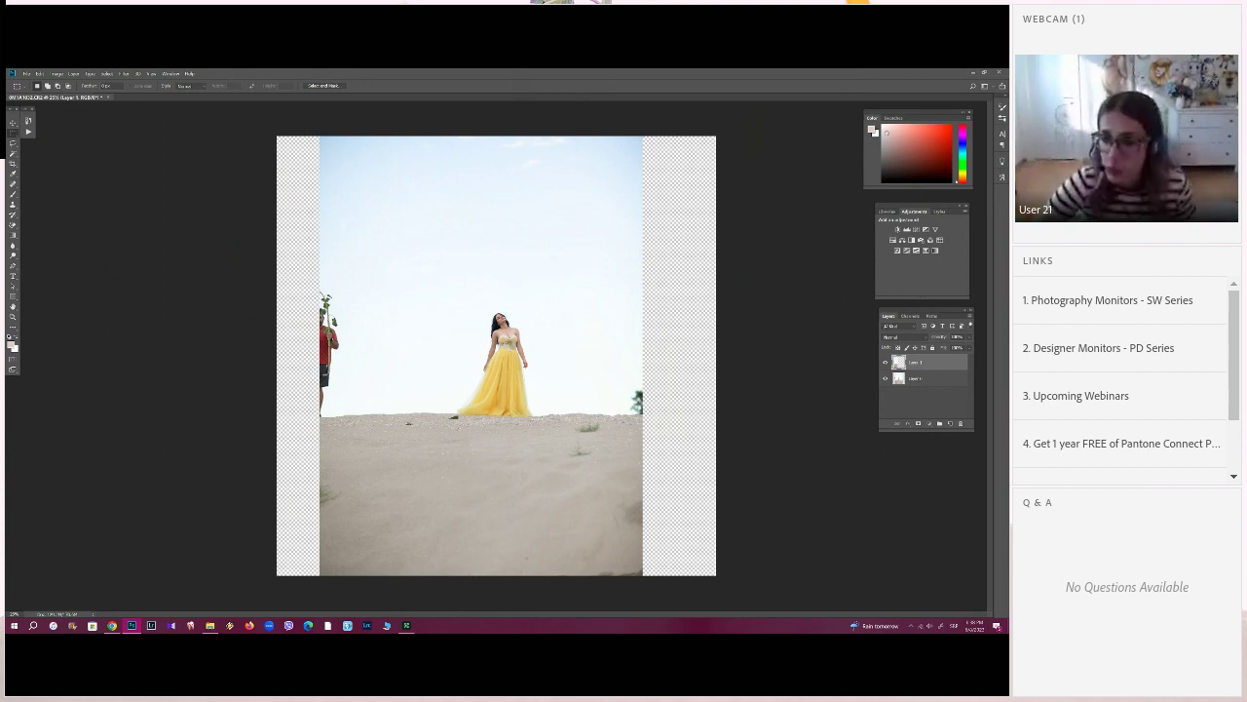
# - Select the full-height strip right of the woman on the original photo layer and paste a copy of it onto a new layer
pyautogui.click(917, 378)
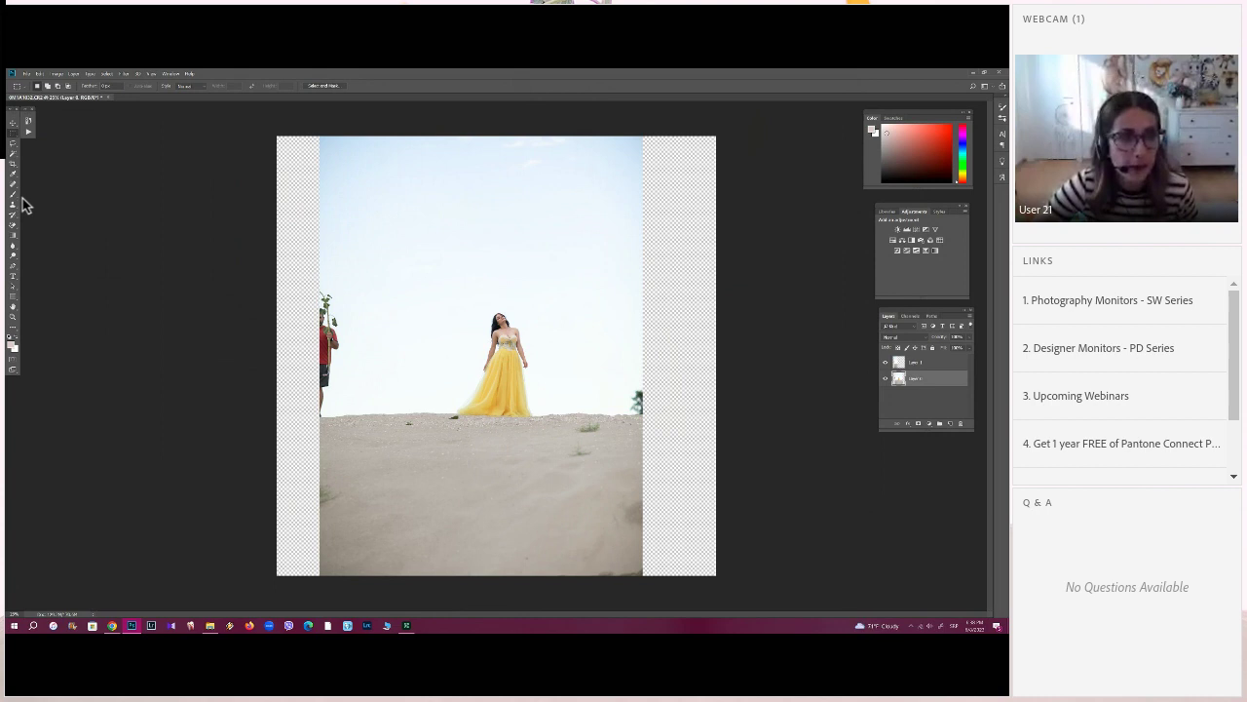
pyautogui.moveTo(539, 130); pyautogui.dragTo(663, 611)
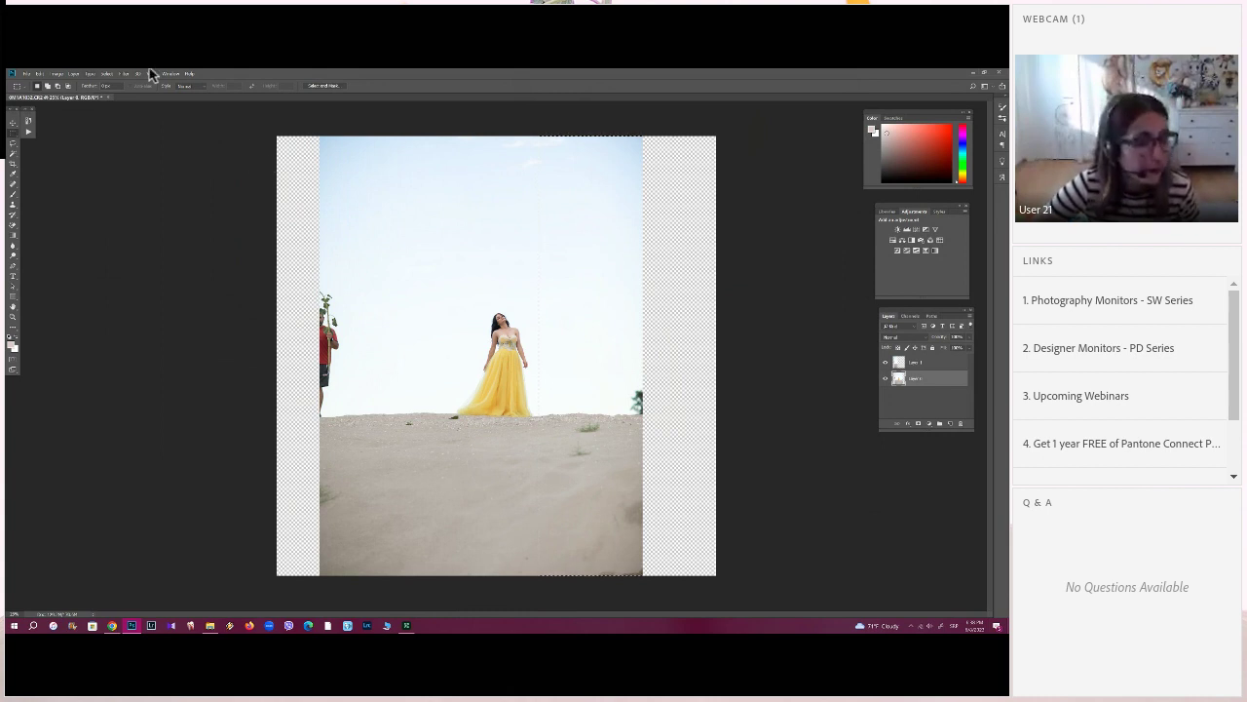
pyautogui.click(40, 74)
pyautogui.click(49, 124)
pyautogui.click(40, 74)
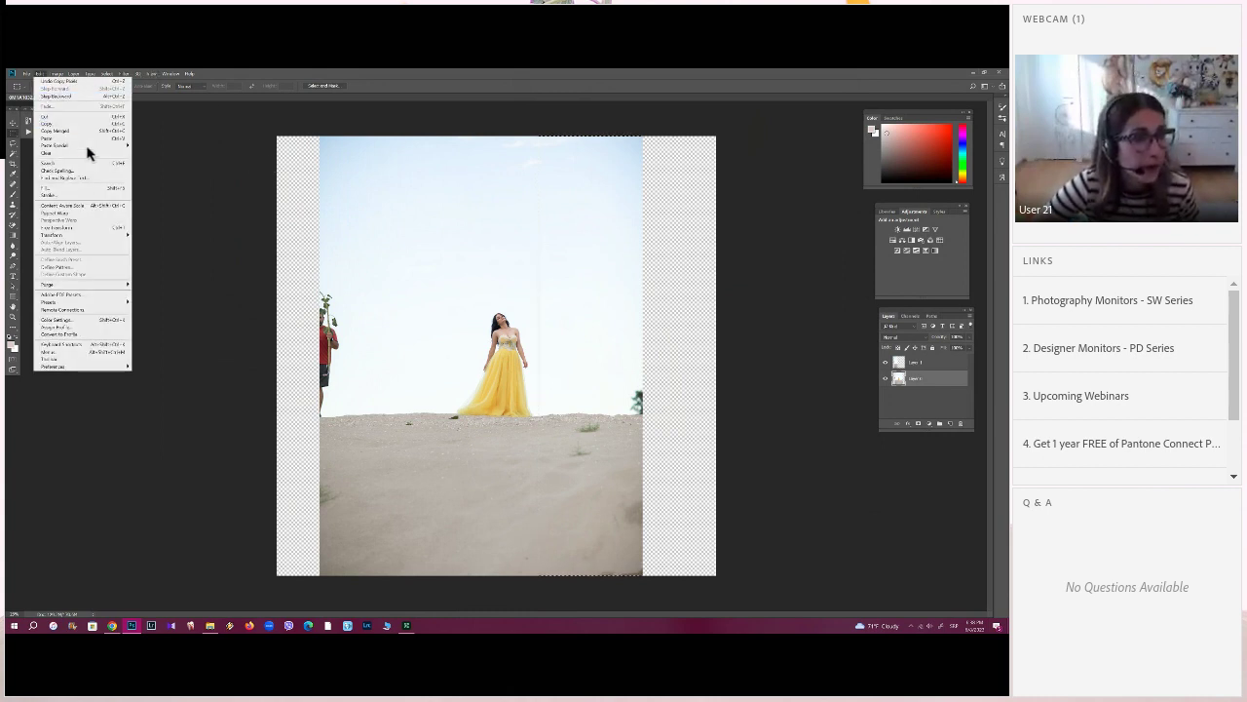
pyautogui.click(88, 138)
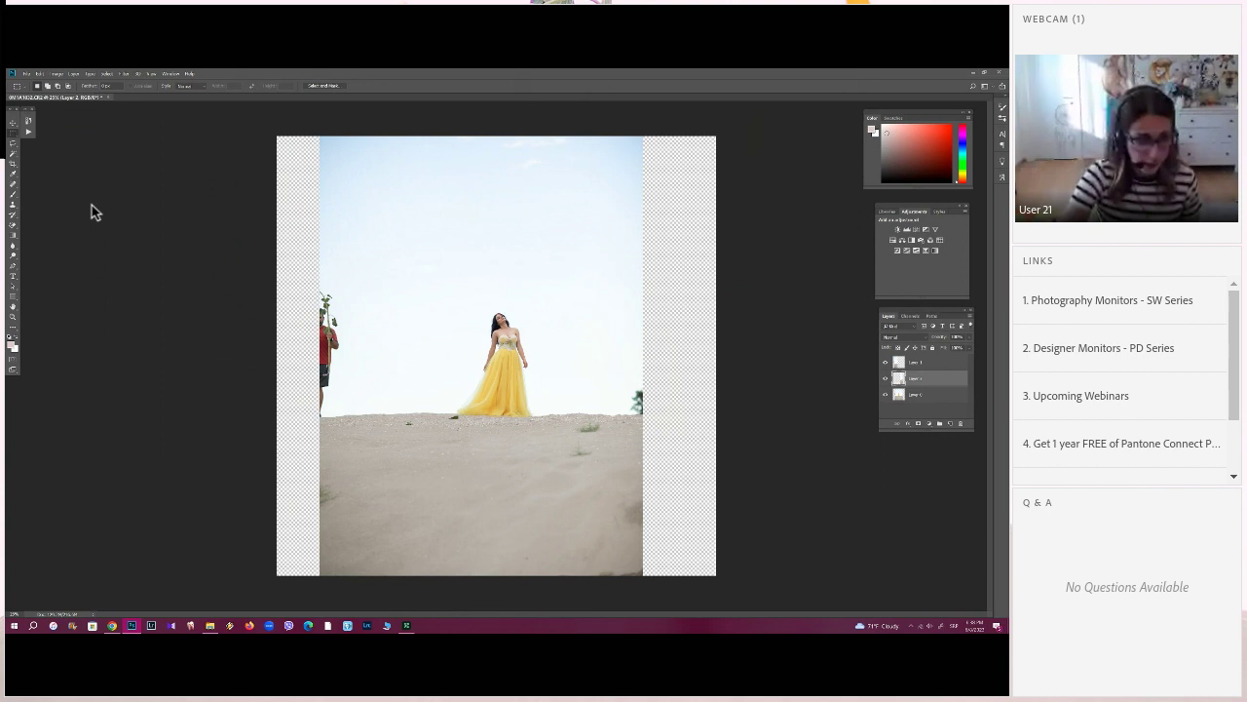
# - Stretch the copied right strip outward with Free Transform to cover part of the empty canvas on that side
pyautogui.hotkey('ctrl', 't')
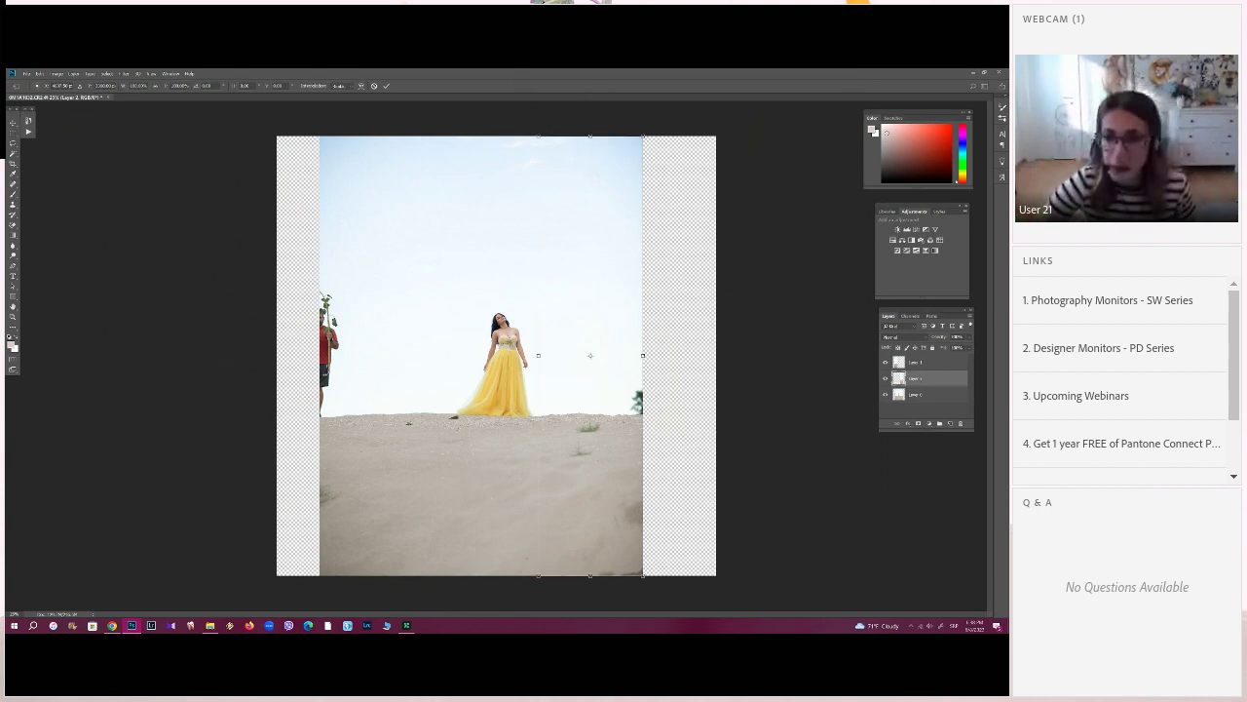
pyautogui.moveTo(643, 354); pyautogui.dragTo(682, 355)
pyautogui.press('Return')
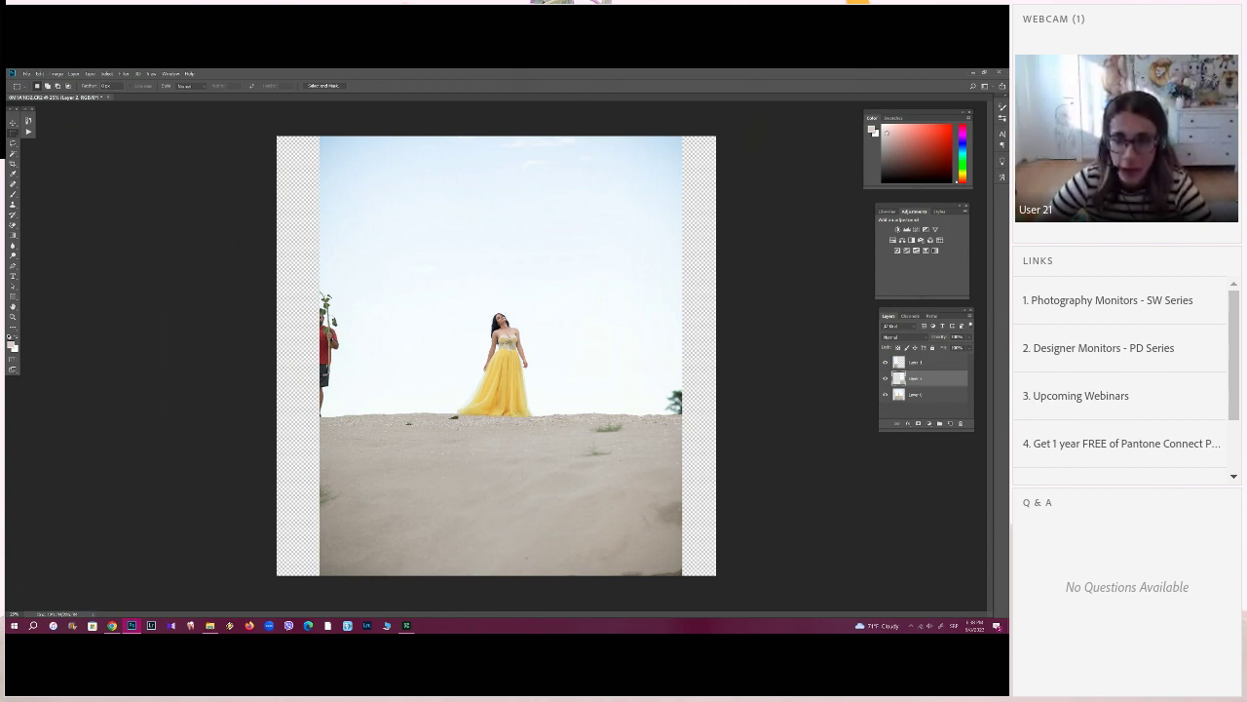
# - Merge the visible layers, then enlarge and position the merged photo to fill the square canvas with the woman centred
pyautogui.click(969, 315)
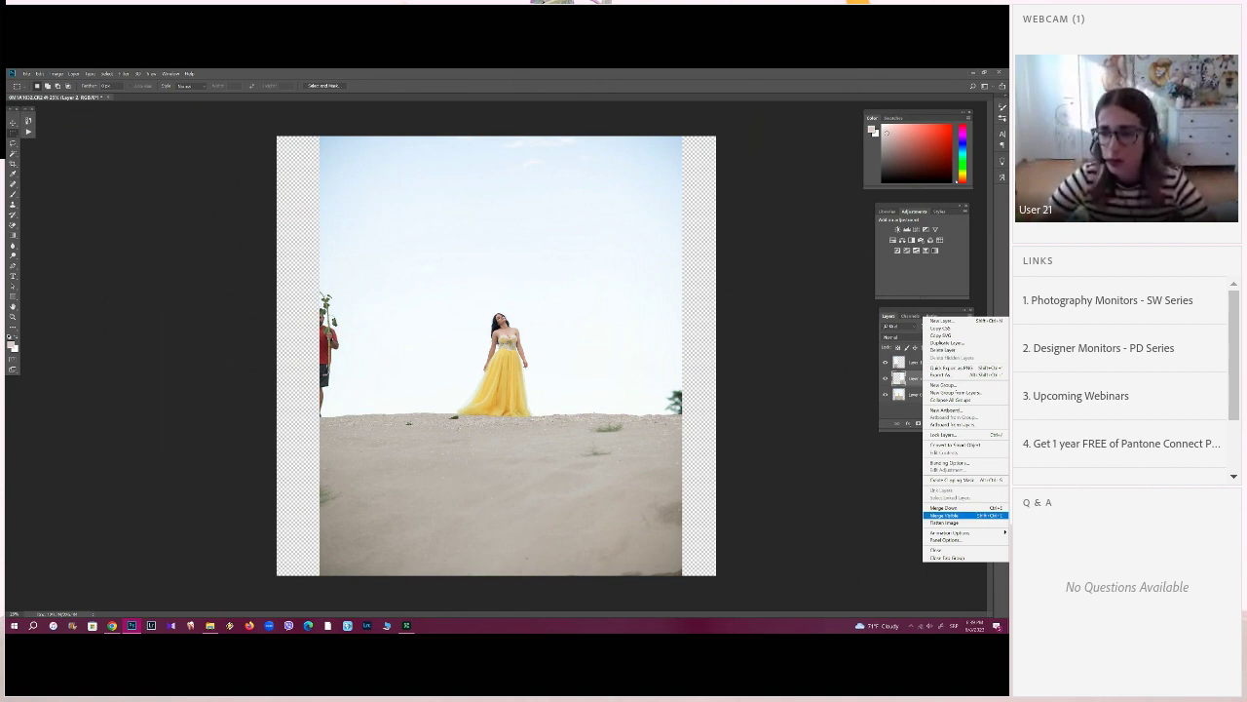
pyautogui.click(945, 514)
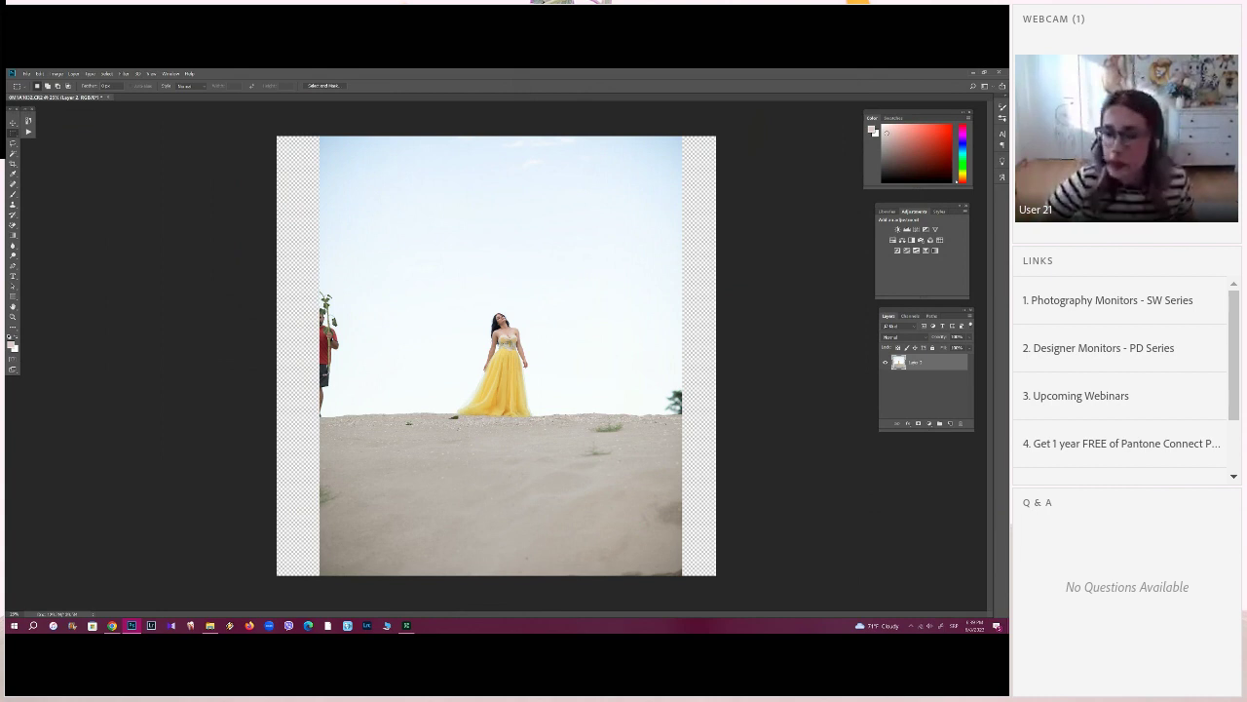
pyautogui.hotkey('ctrl', 't')
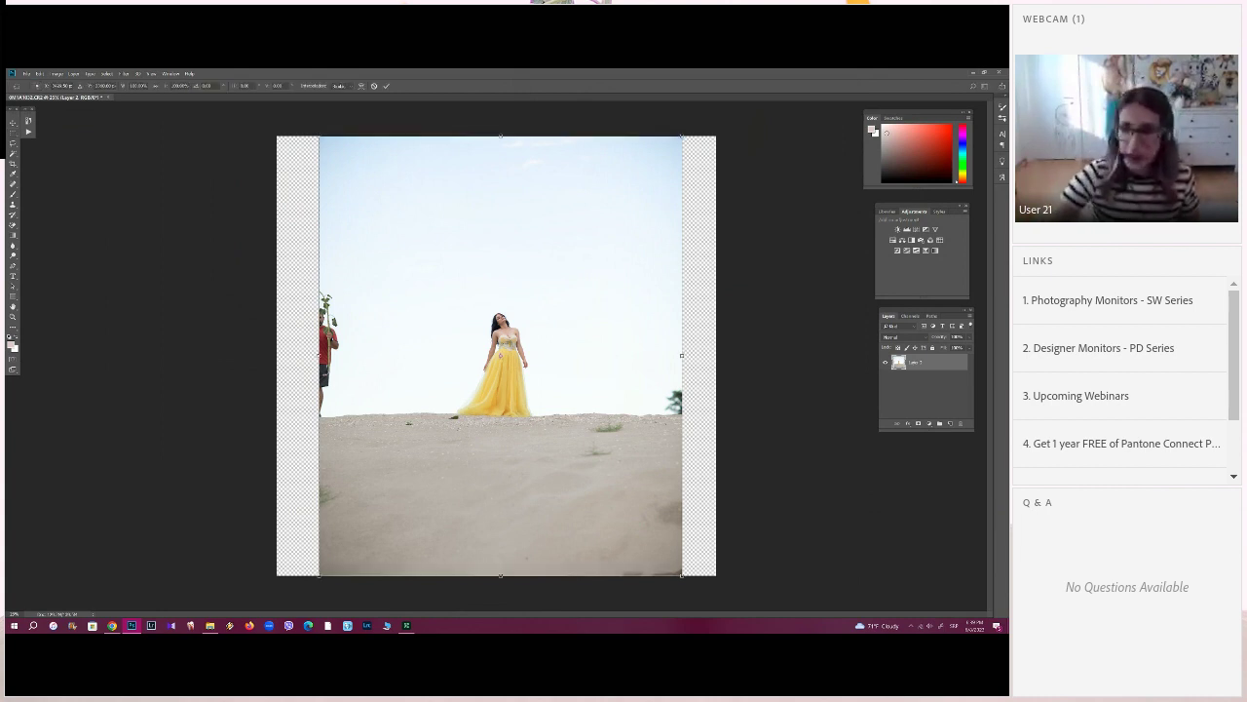
pyautogui.moveTo(638, 212); pyautogui.dragTo(460, 75)
pyautogui.moveTo(683, 577); pyautogui.dragTo(772, 623)
pyautogui.moveTo(673, 551); pyautogui.dragTo(682, 528)
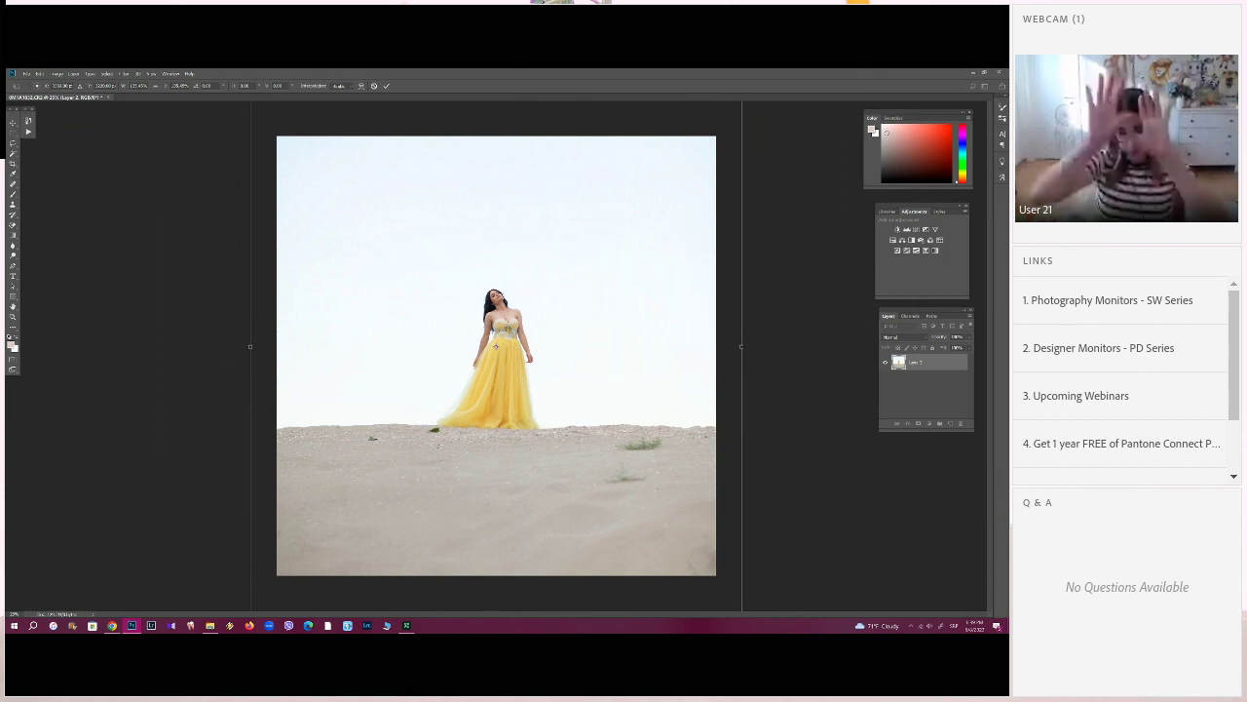
pyautogui.press('Return')
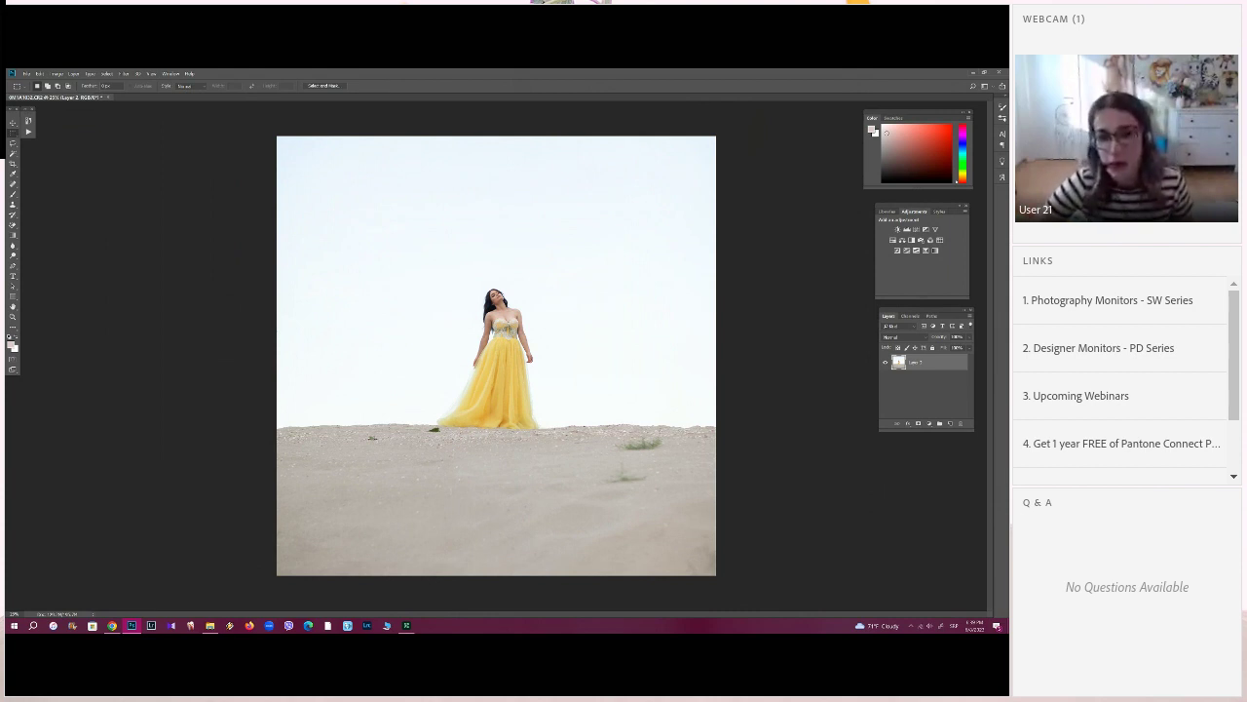
# - Flatten the image and convert the resulting background into a regular layer
pyautogui.rightClick(925, 362)
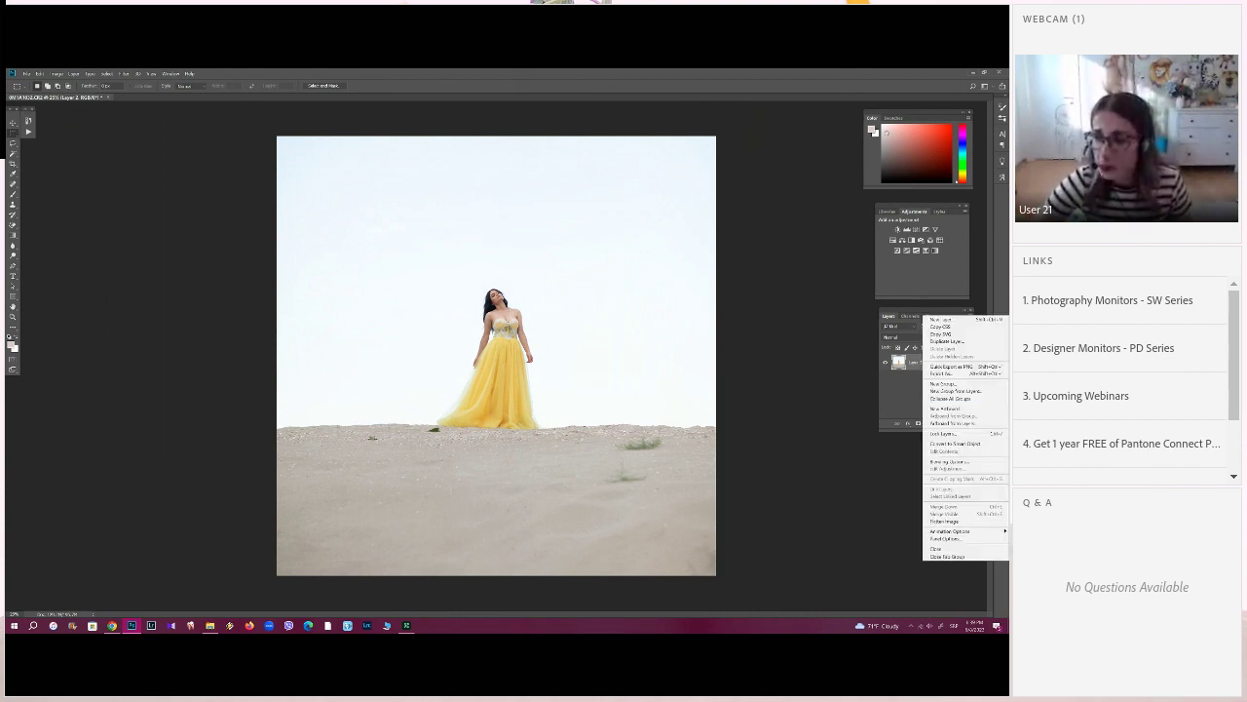
pyautogui.click(960, 520)
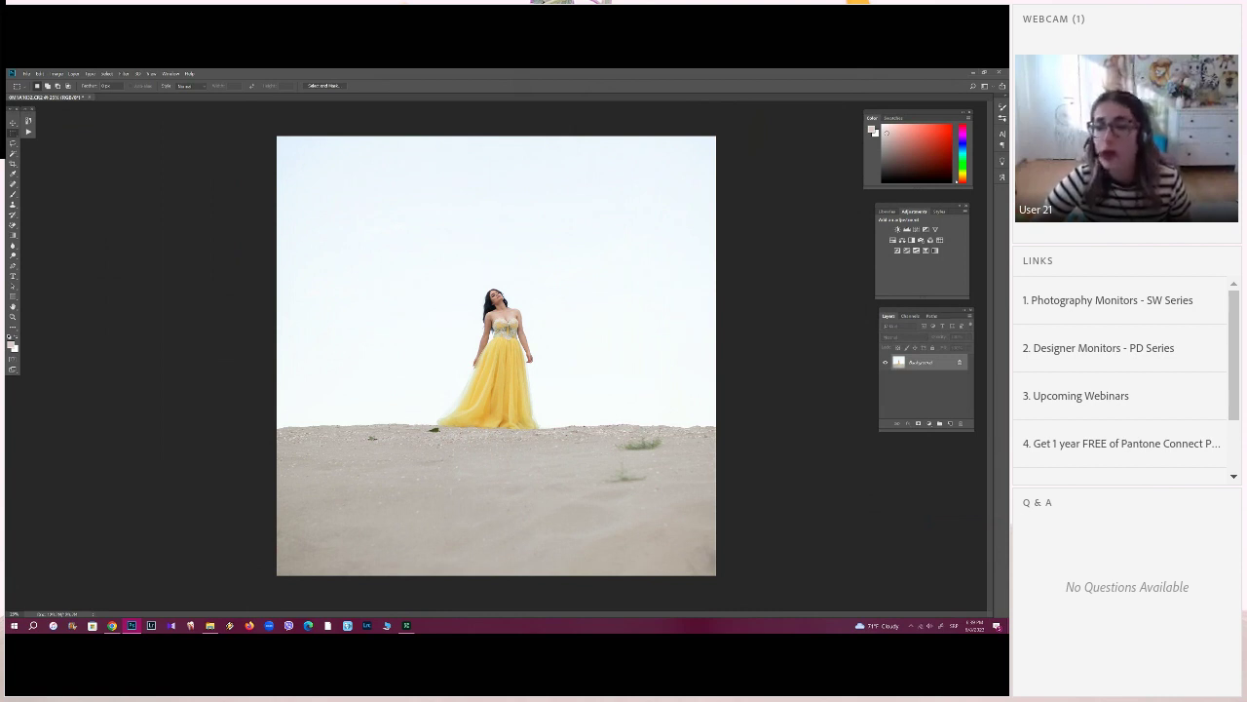
pyautogui.doubleClick(926, 361)
pyautogui.click(408, 167)
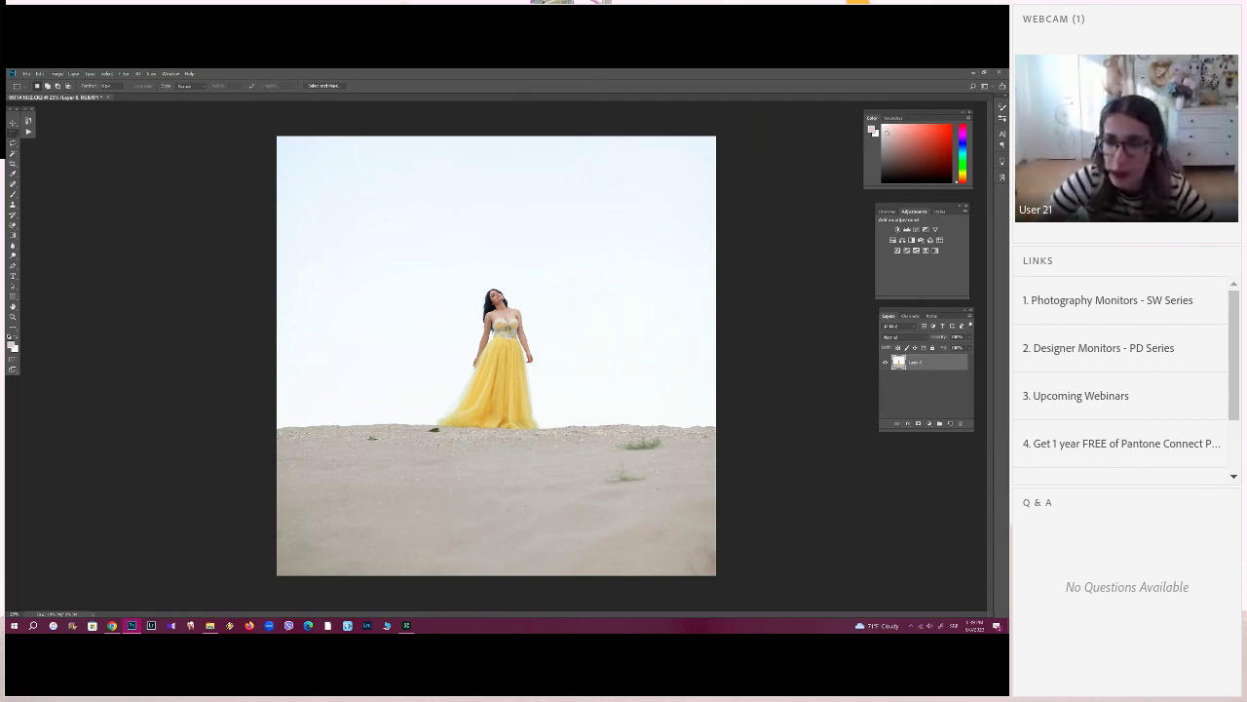
# - Duplicate the photo layer within the same document, keeping the name Layer 0 copy
pyautogui.rightClick(919, 361)
pyautogui.click(853, 335)
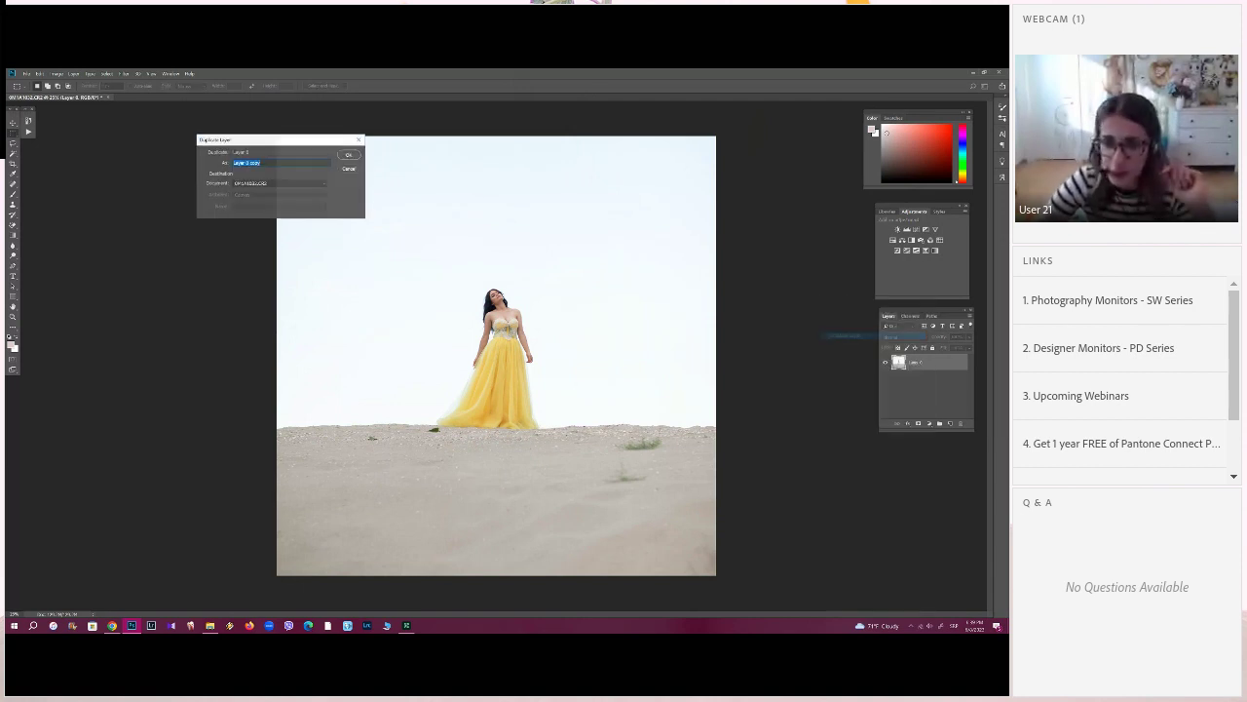
pyautogui.press('Return')
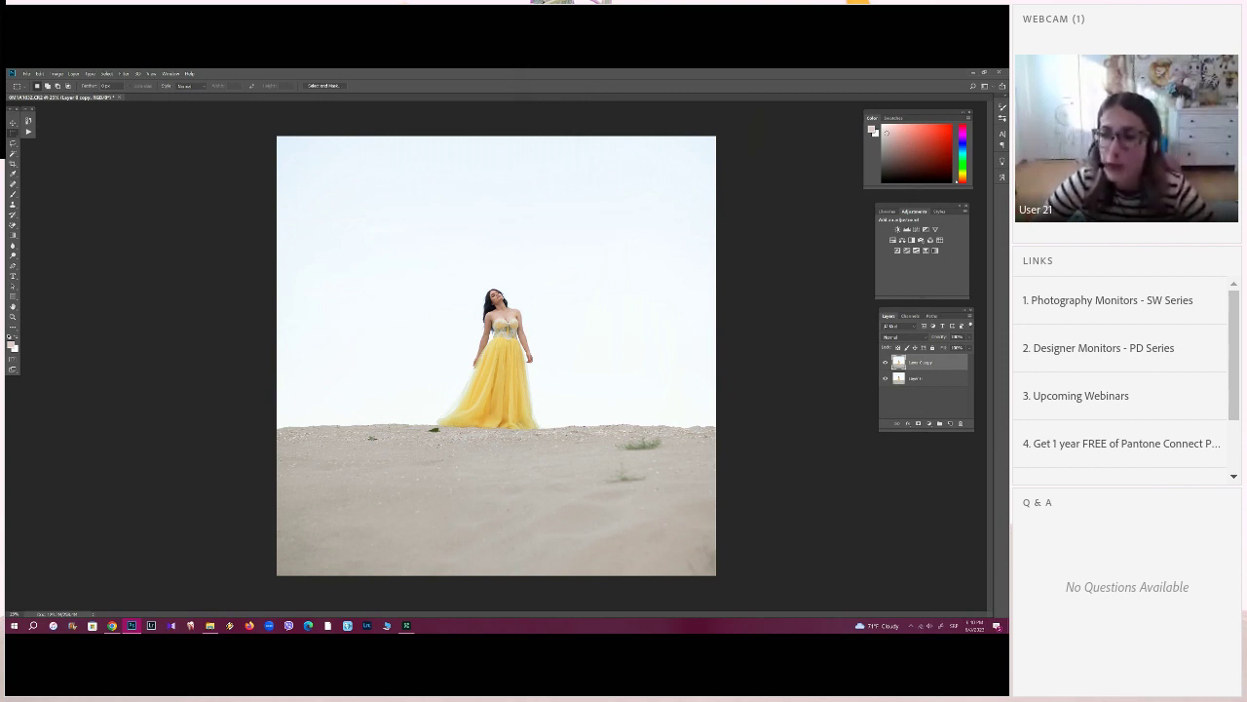
# - Use Liquify with a large Forward Warp brush to push the sand horizon down to the left of the woman
pyautogui.click(124, 74)
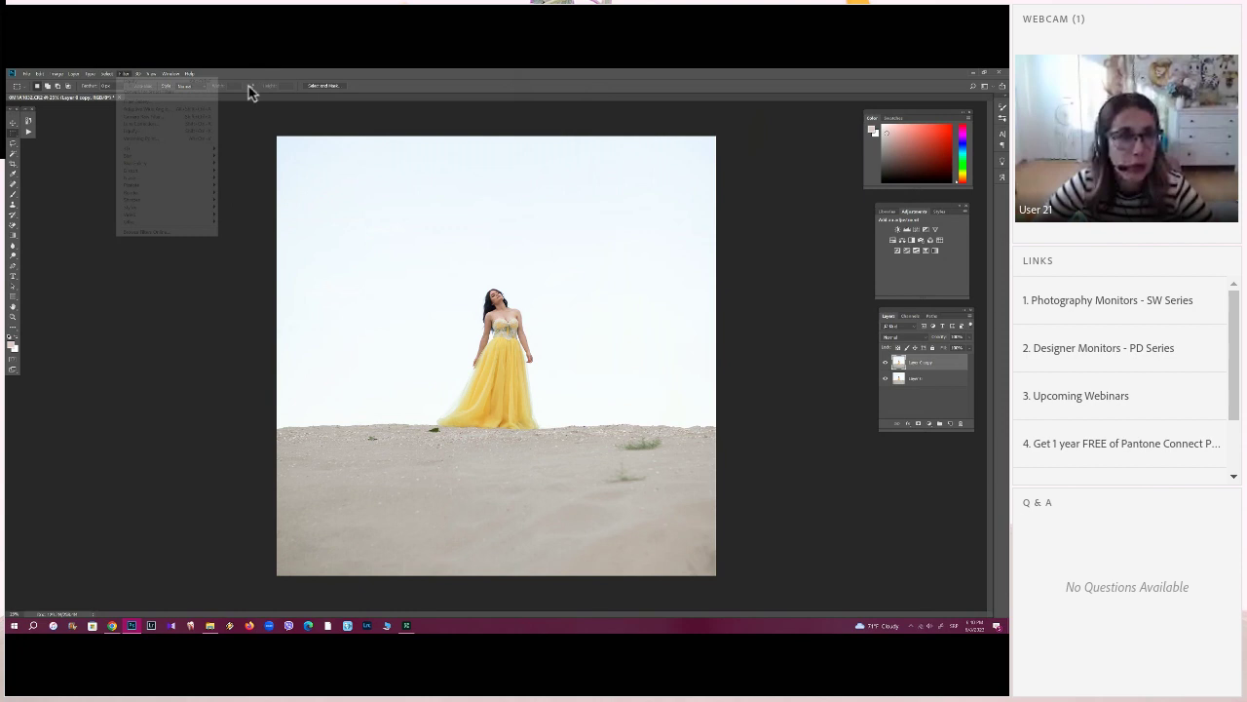
pyautogui.press('Escape')
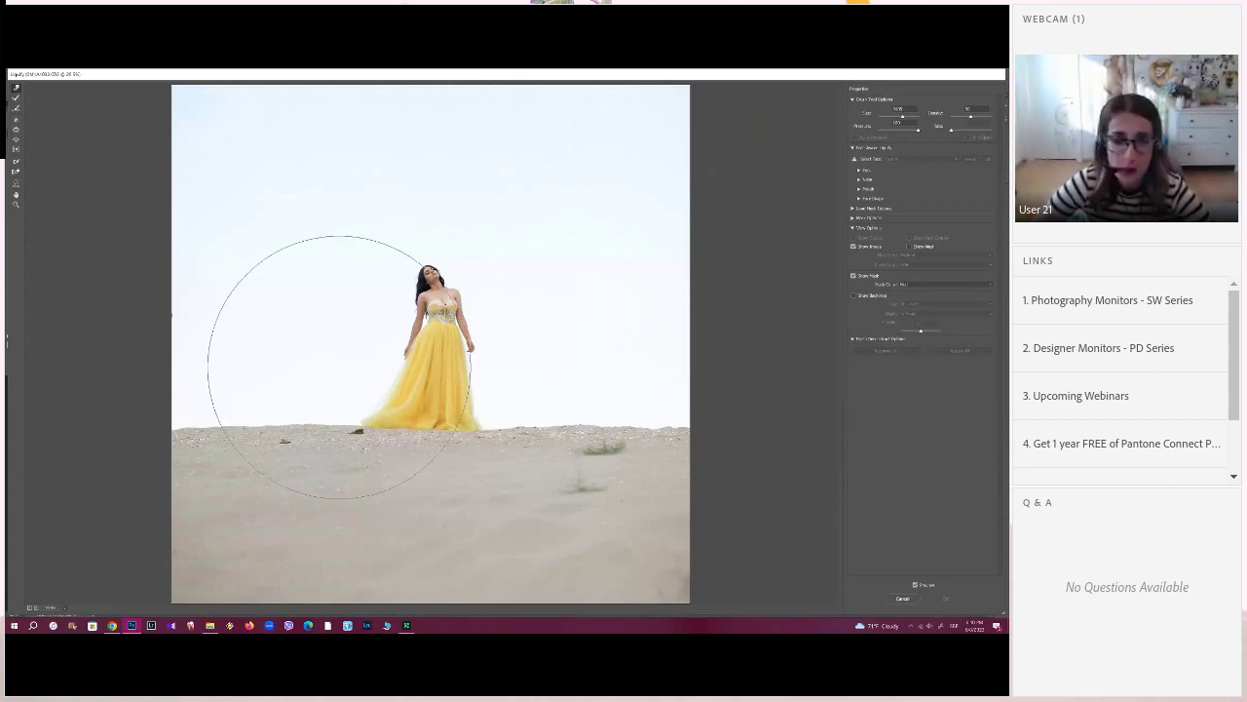
pyautogui.moveTo(158, 504); pyautogui.dragTo(160, 534)
pyautogui.moveTo(265, 410); pyautogui.dragTo(272, 445)
pyautogui.moveTo(152, 509); pyautogui.dragTo(152, 547)
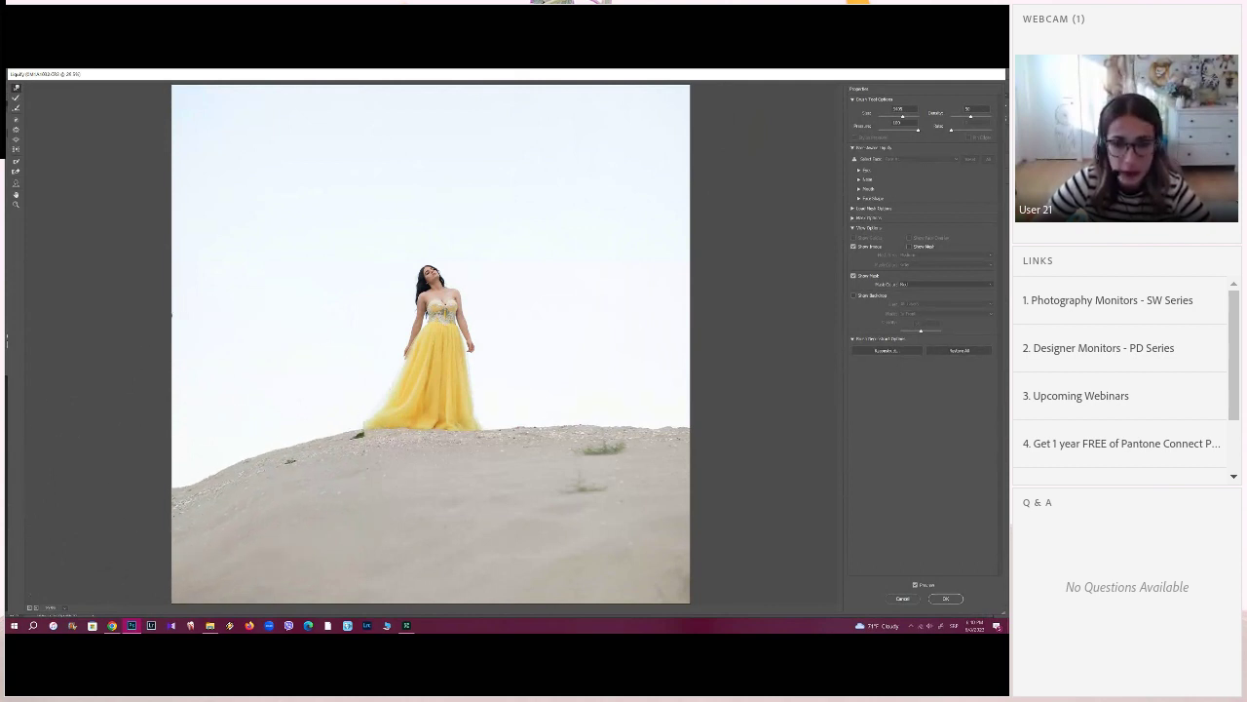
# - Push the sand horizon down to the right of the woman, smooth it into a rounded hill, and apply Liquify
pyautogui.moveTo(702, 445); pyautogui.dragTo(732, 514)
pyautogui.moveTo(614, 421); pyautogui.dragTo(615, 460)
pyautogui.moveTo(697, 485); pyautogui.dragTo(707, 529)
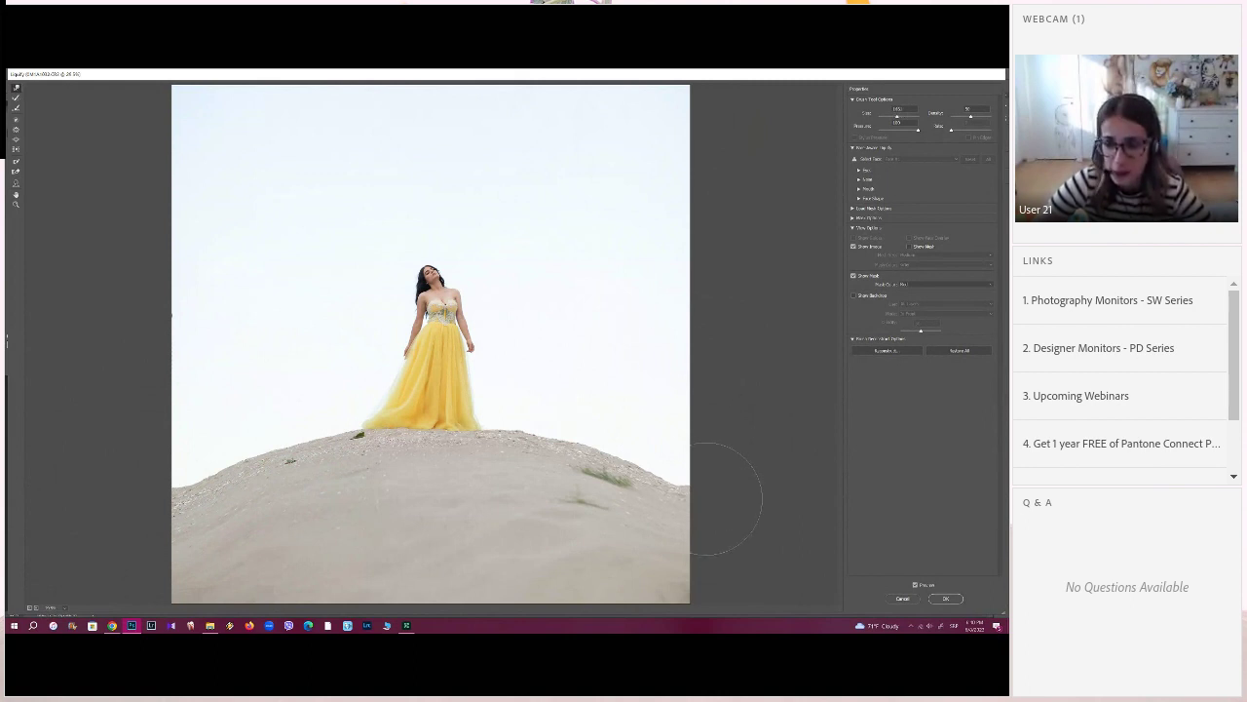
pyautogui.moveTo(572, 432); pyautogui.dragTo(516, 419)
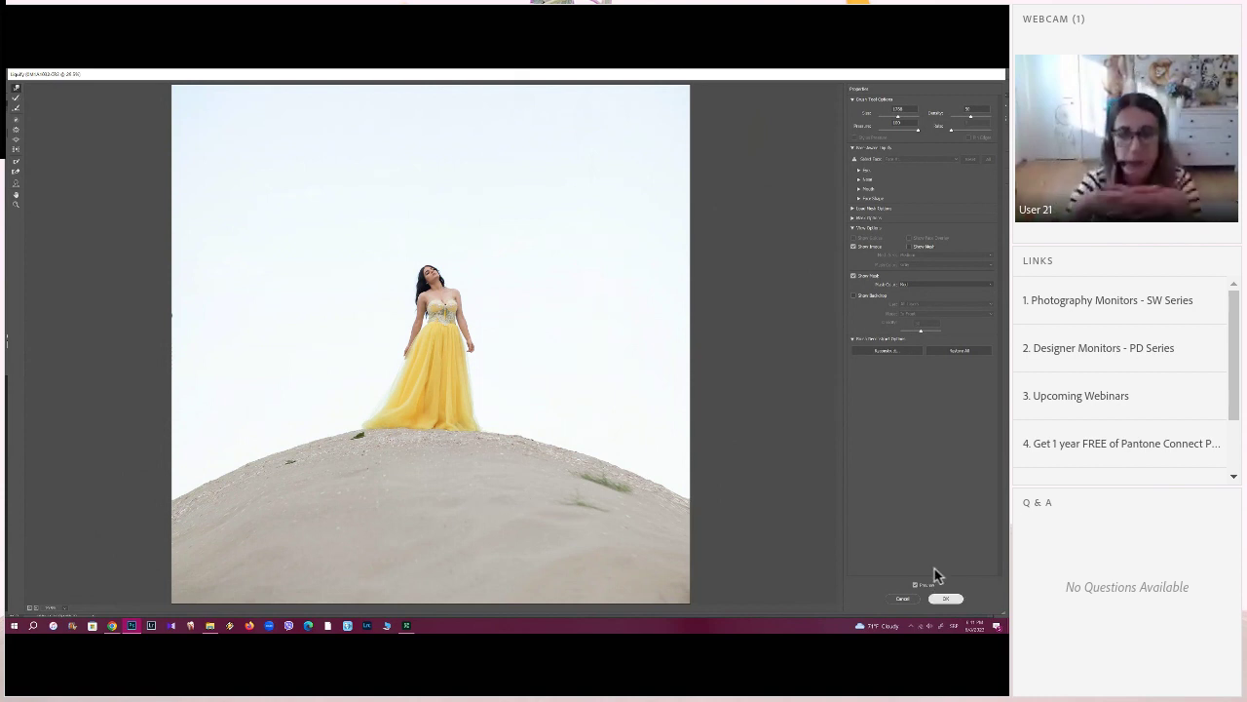
pyautogui.press('Return')
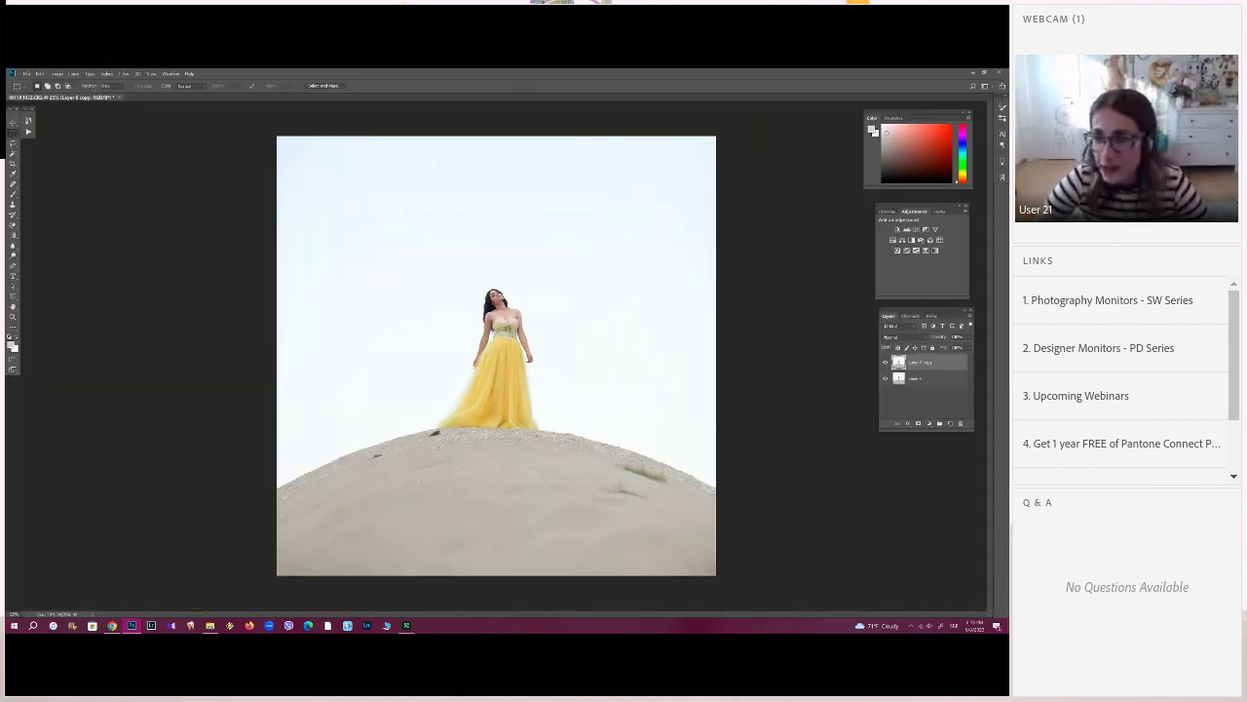
# - Compare the warped copy with the original layer, add a layer mask to it, and set up a larger soft round brush
pyautogui.click(886, 362)
pyautogui.click(885, 362)
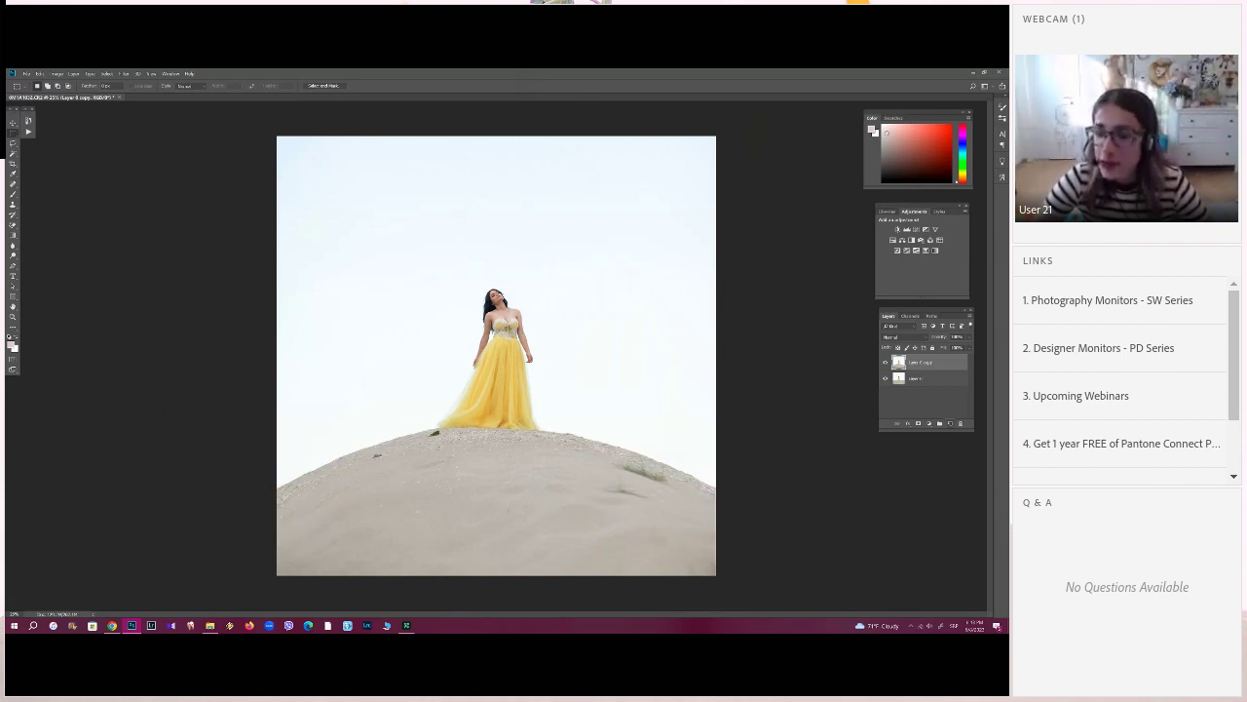
pyautogui.click(918, 423)
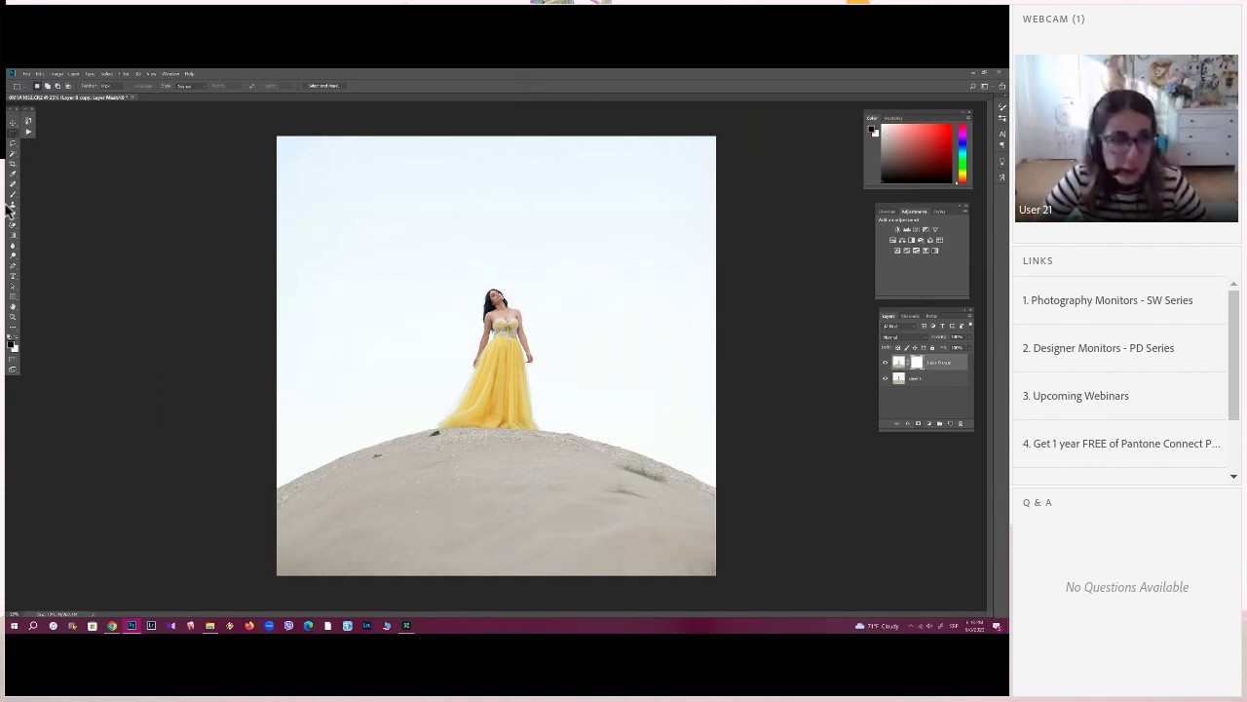
pyautogui.press('z')
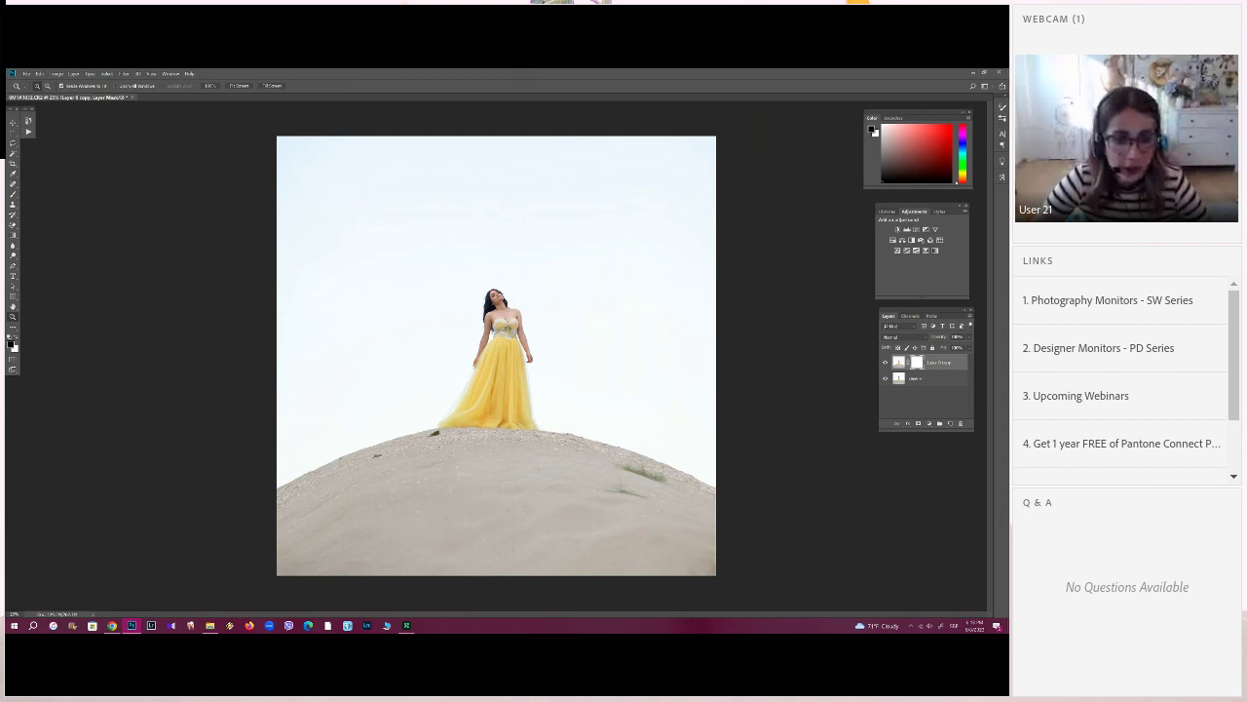
pyautogui.click(786, 585)
pyautogui.press('b')
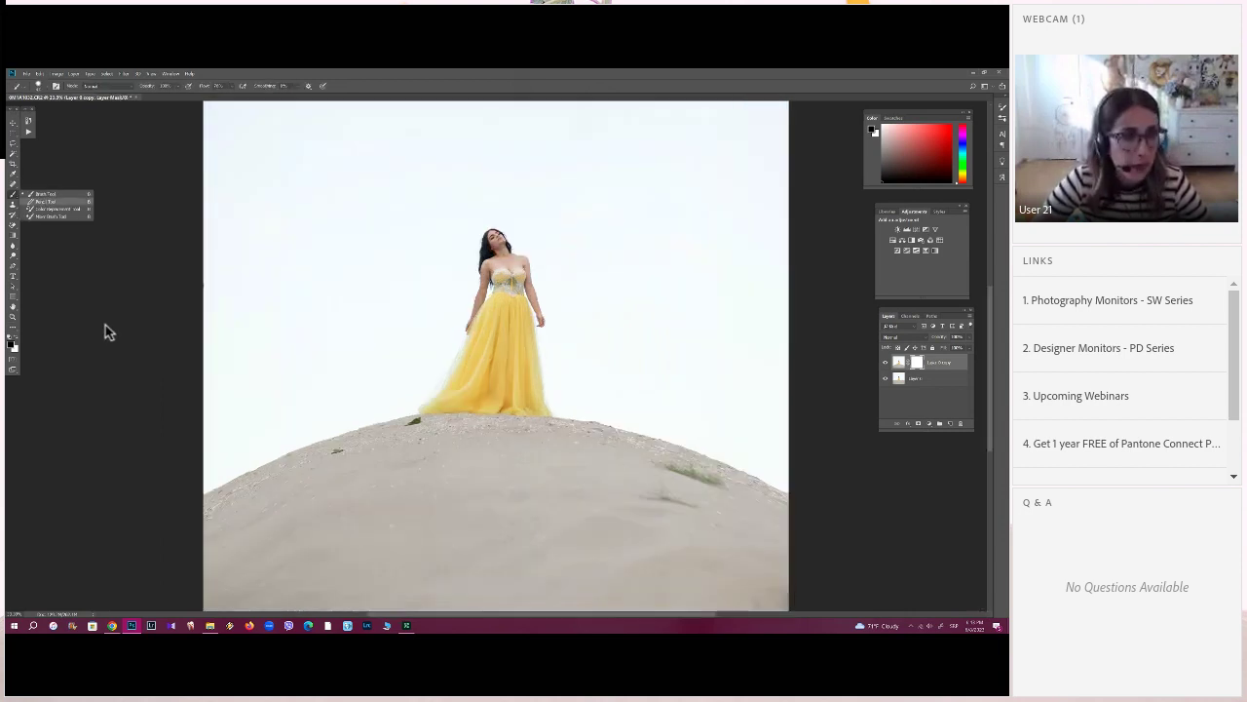
pyautogui.rightClick(565, 367)
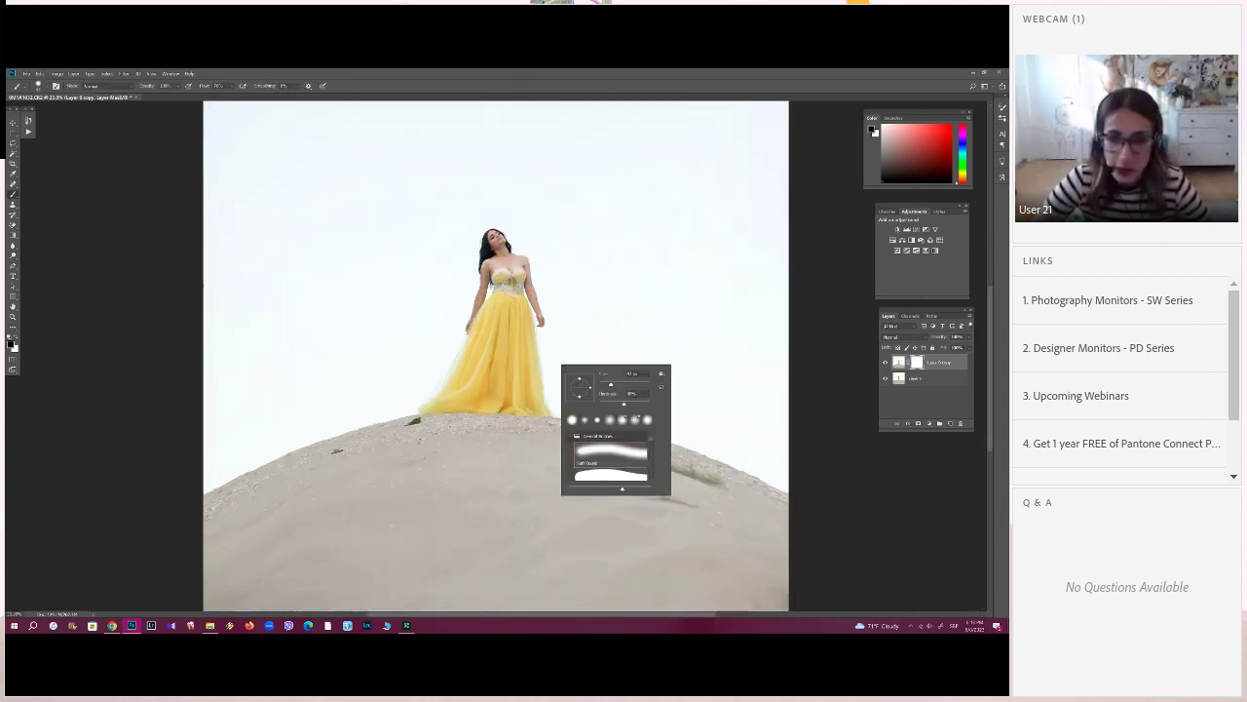
pyautogui.moveTo(624, 403)
pyautogui.mouseDown()
pyautogui.moveTo(617, 384)
pyautogui.moveTo(634, 384)
pyautogui.mouseUp()
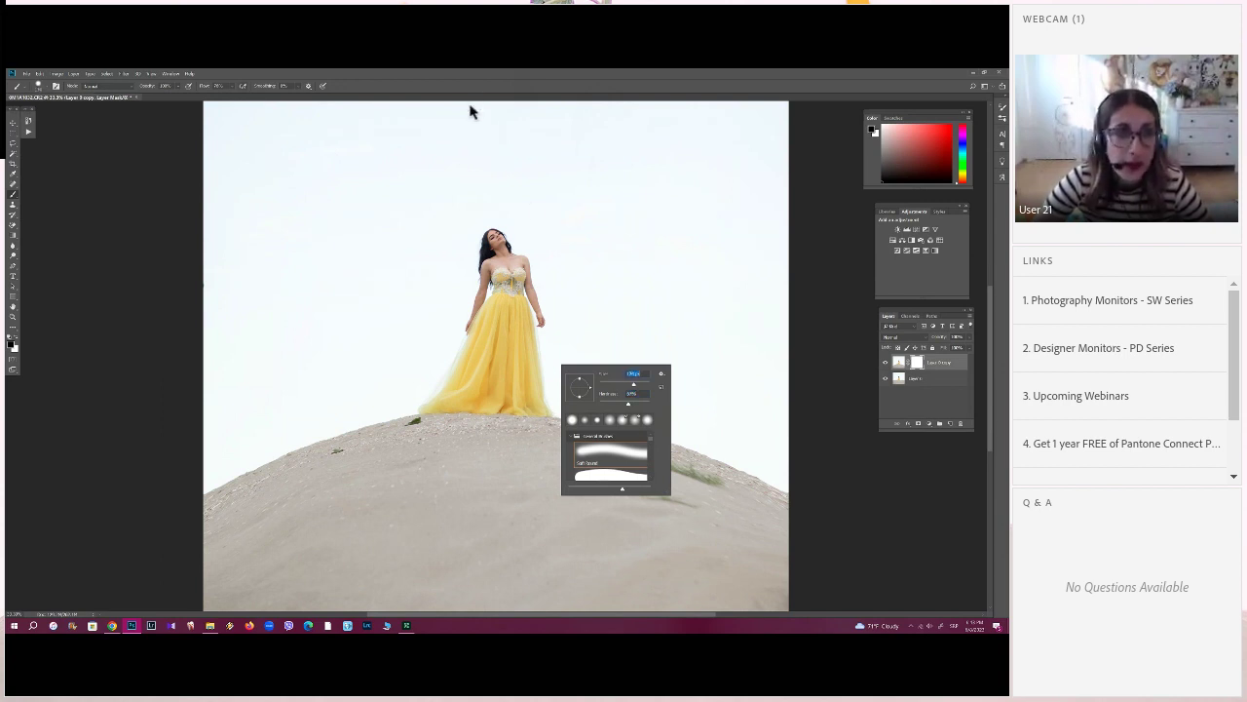
pyautogui.press('Return')
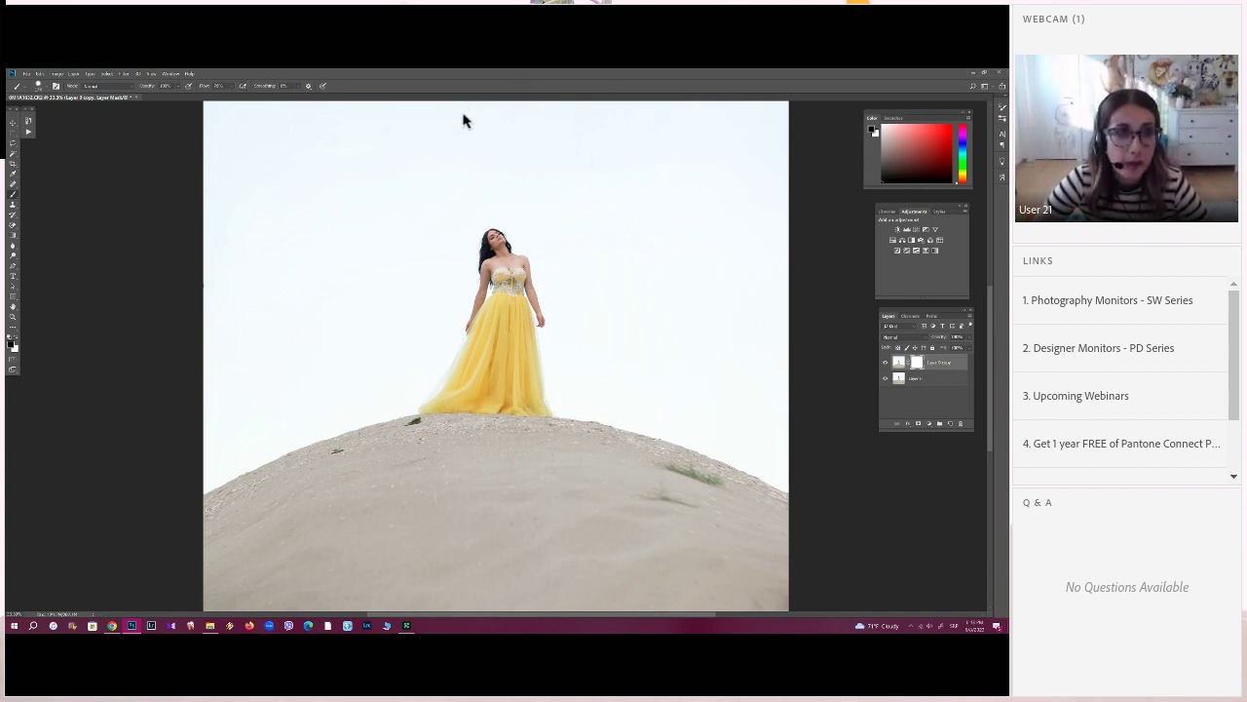
# - Paint black on the mask to hide the small dark debris on the hill's left slope
pyautogui.rightClick(487, 448)
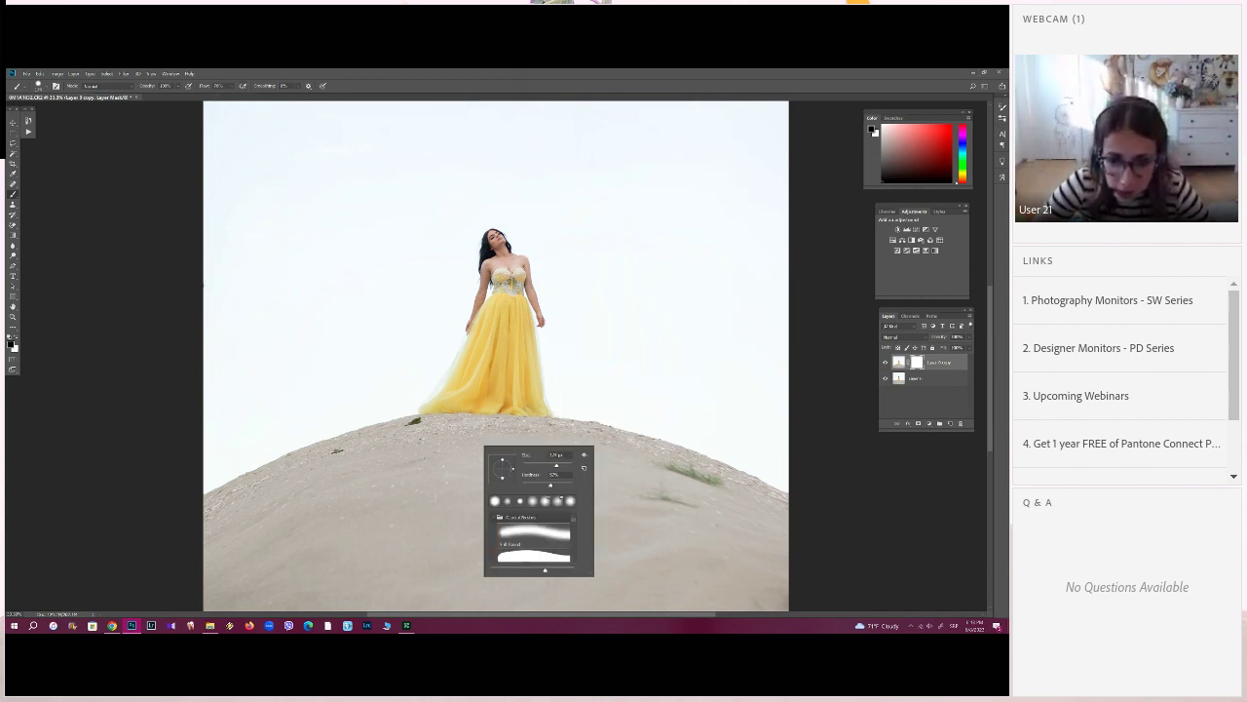
pyautogui.press('Return')
pyautogui.click(337, 450)
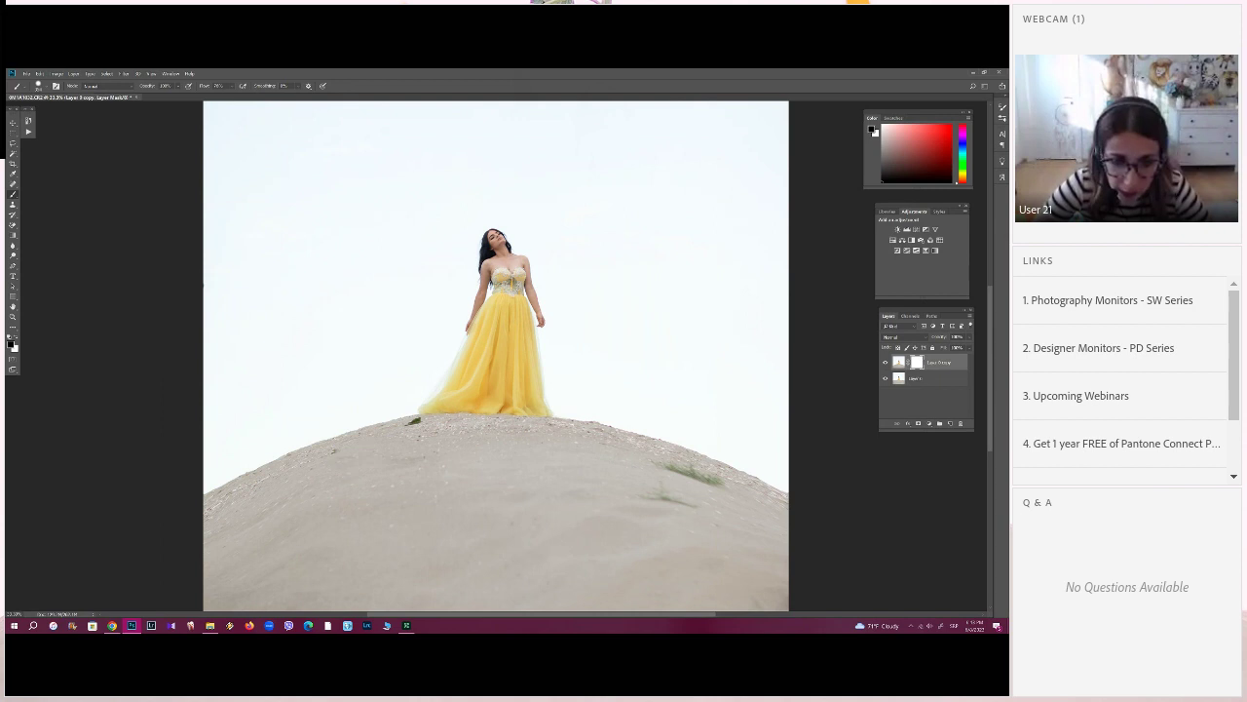
pyautogui.rightClick(353, 448)
pyautogui.click(427, 467)
pyautogui.press('Return')
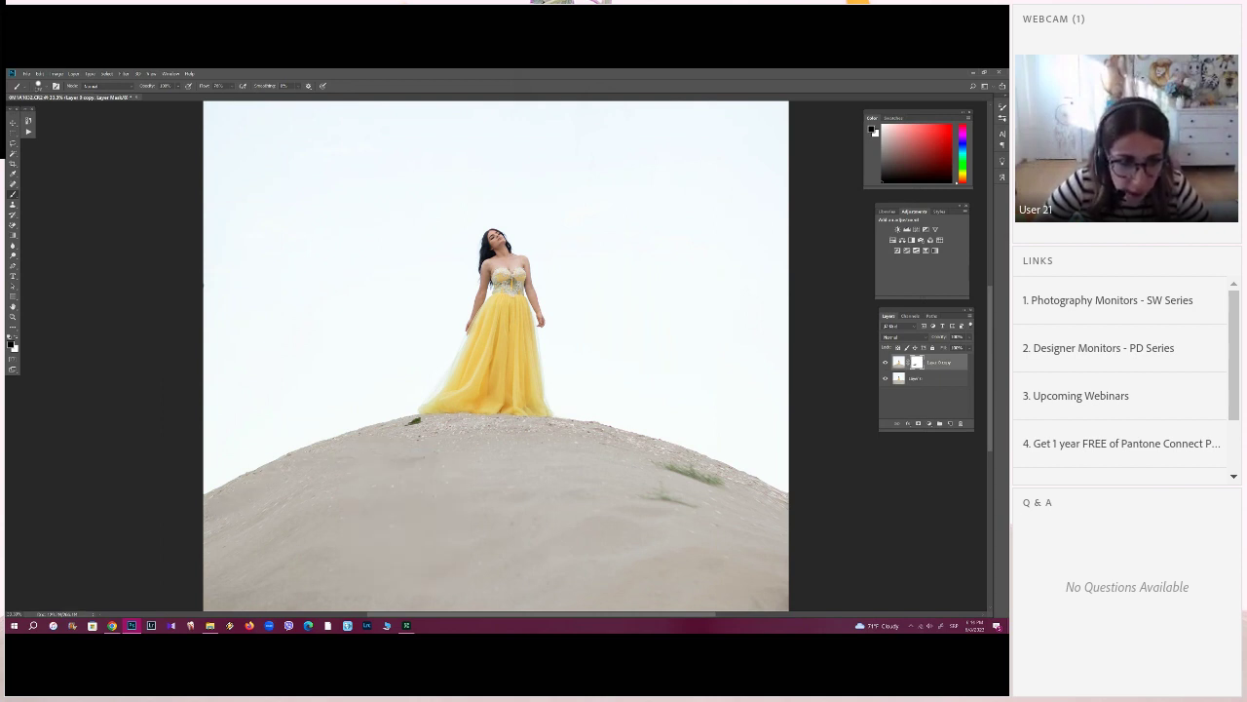
# - Adjust the brush size and mask the warped sand across the left part of the hill to reveal the original texture
pyautogui.rightClick(321, 458)
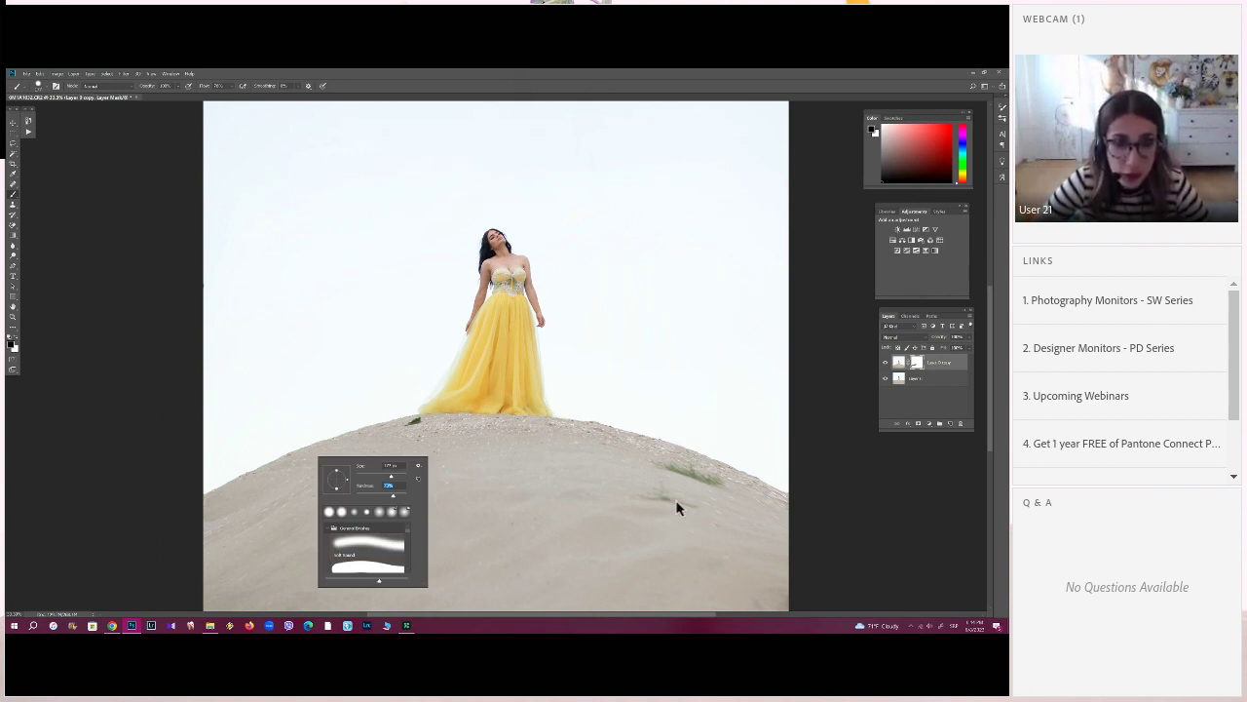
pyautogui.press('Tab')
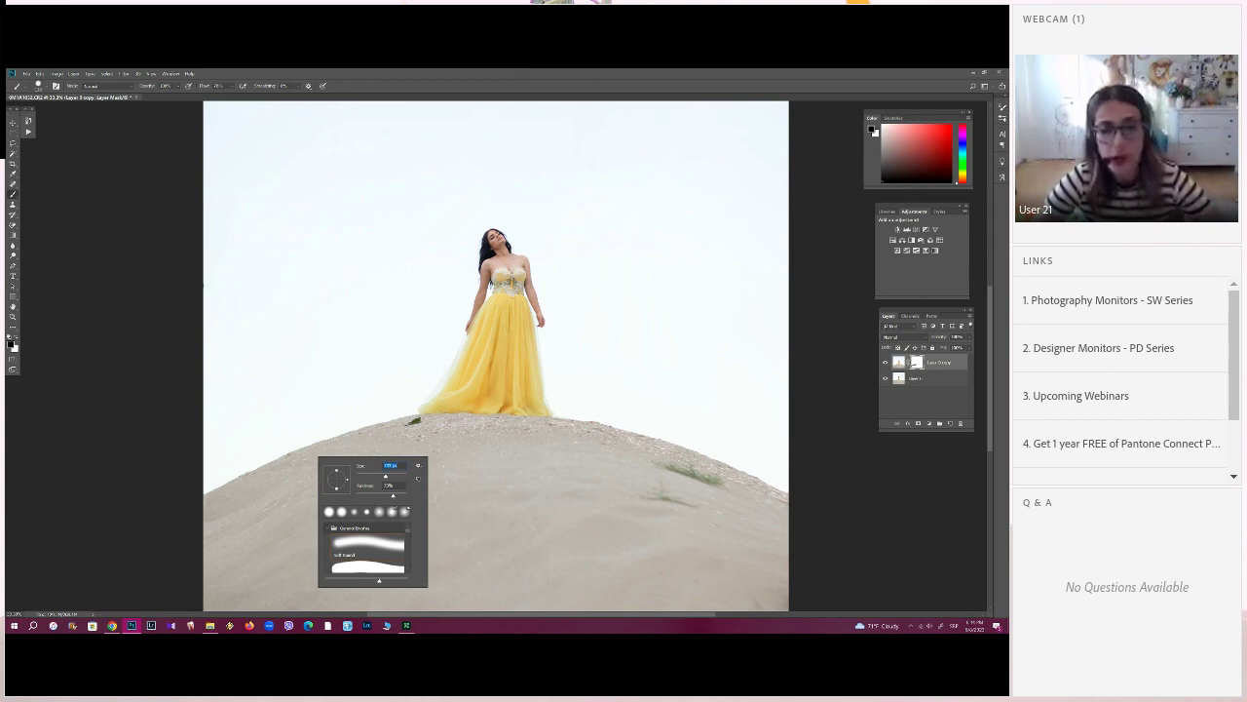
pyautogui.press('Return')
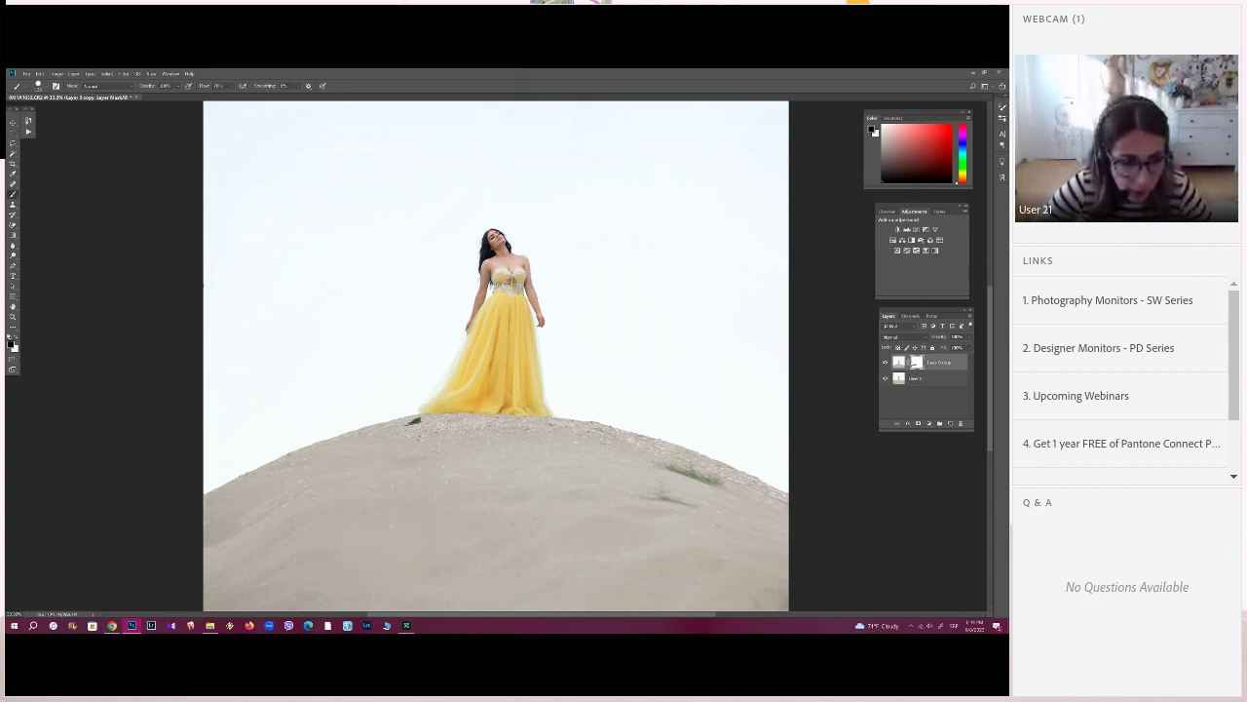
pyautogui.rightClick(297, 548)
pyautogui.click(322, 505)
pyautogui.click(224, 557)
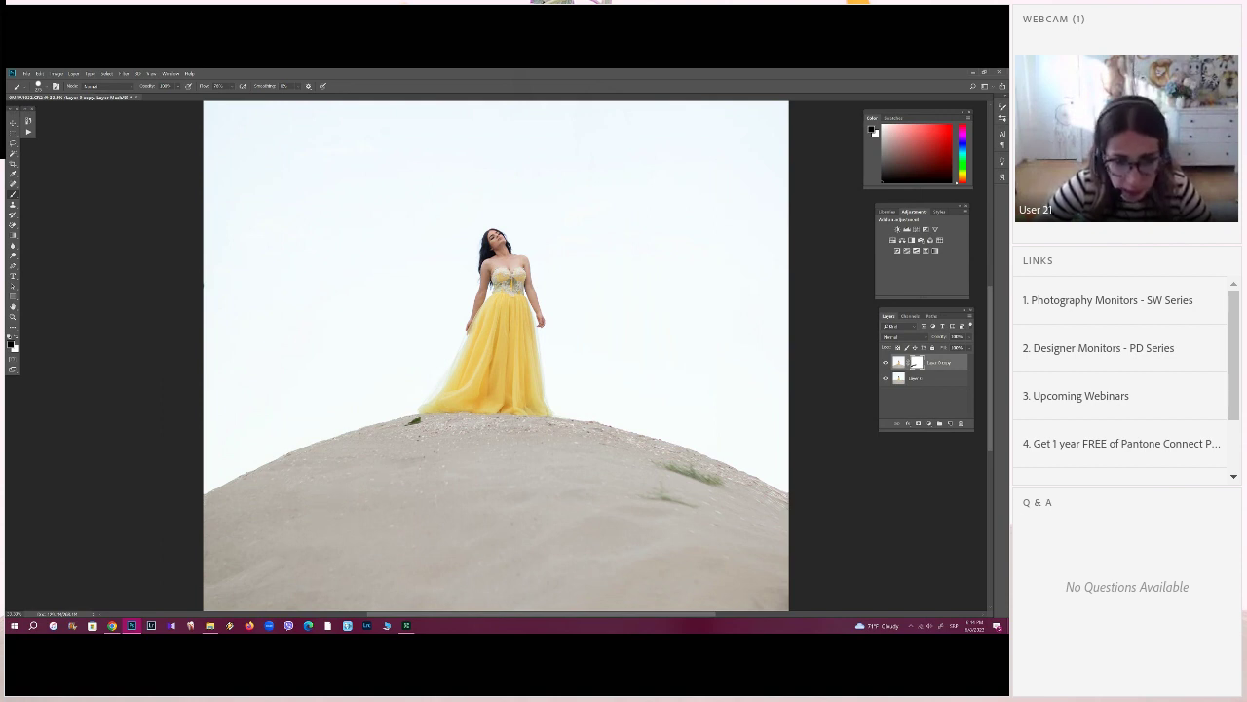
# - Mask the warped grass and sand on the right part of the hill, and compare with the layer hidden and shown
pyautogui.moveTo(638, 503); pyautogui.dragTo(719, 472)
pyautogui.moveTo(764, 515); pyautogui.dragTo(775, 535)
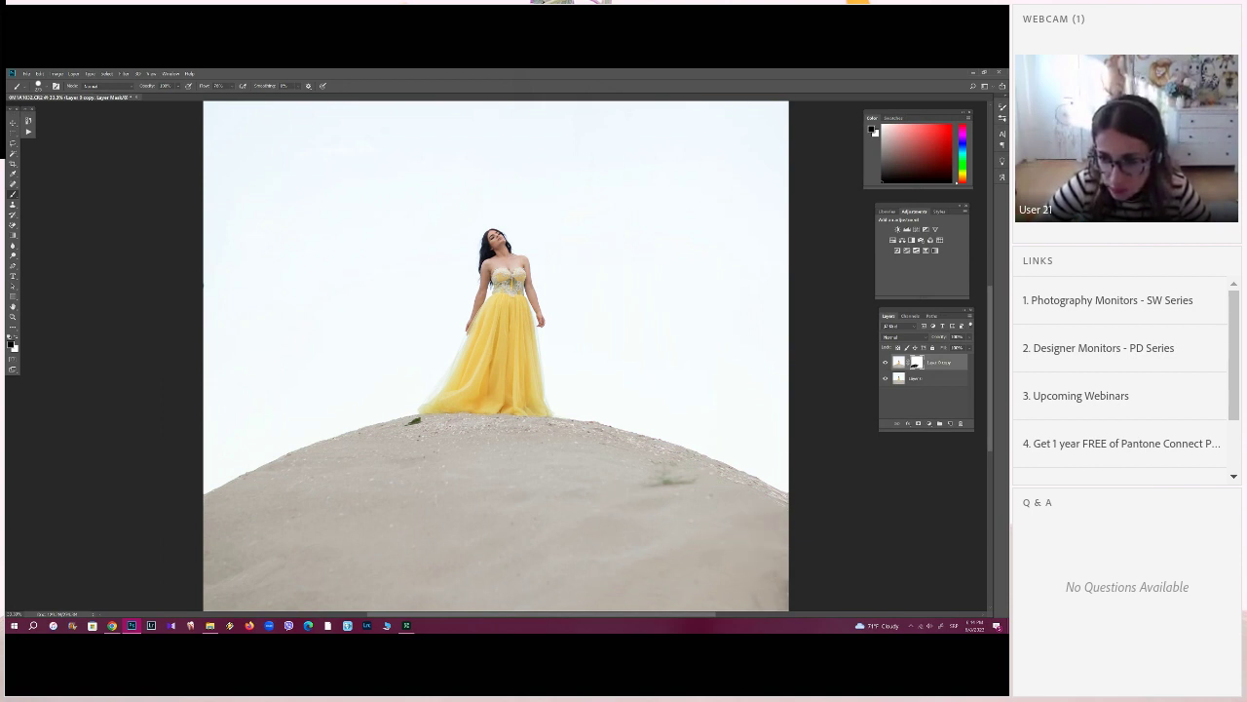
pyautogui.click(885, 363)
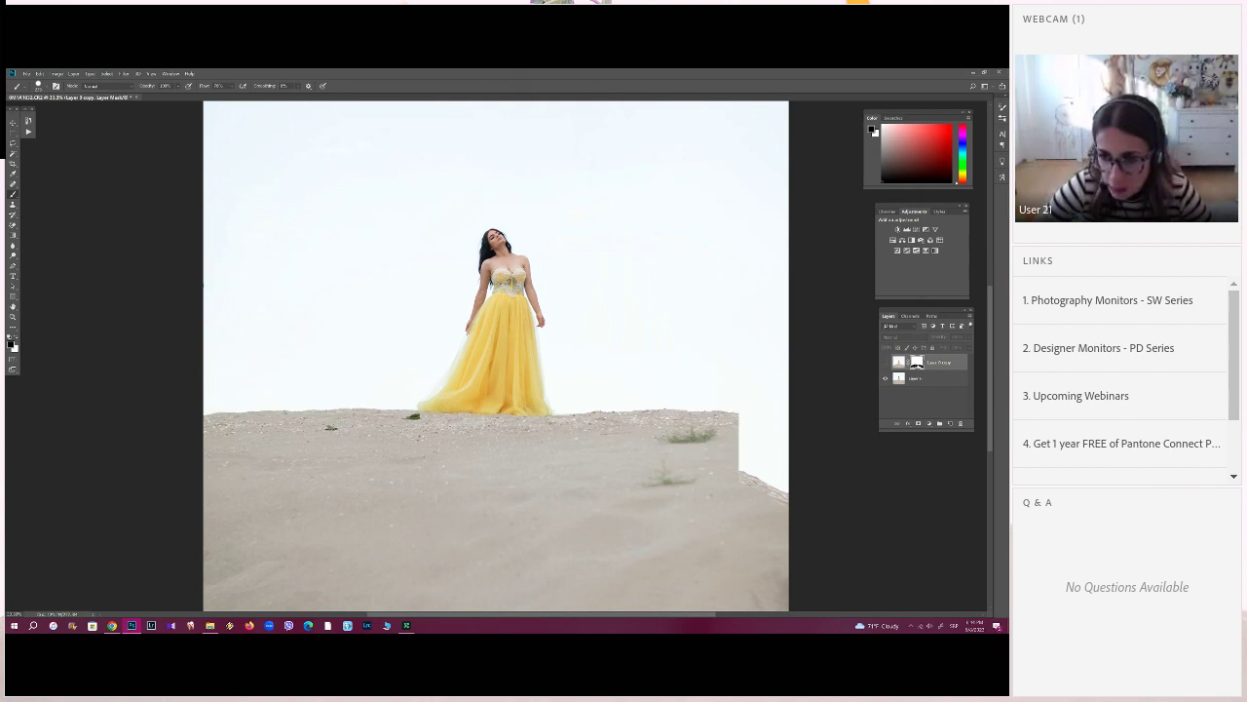
pyautogui.click(885, 363)
pyautogui.click(885, 363)
pyautogui.click(885, 363)
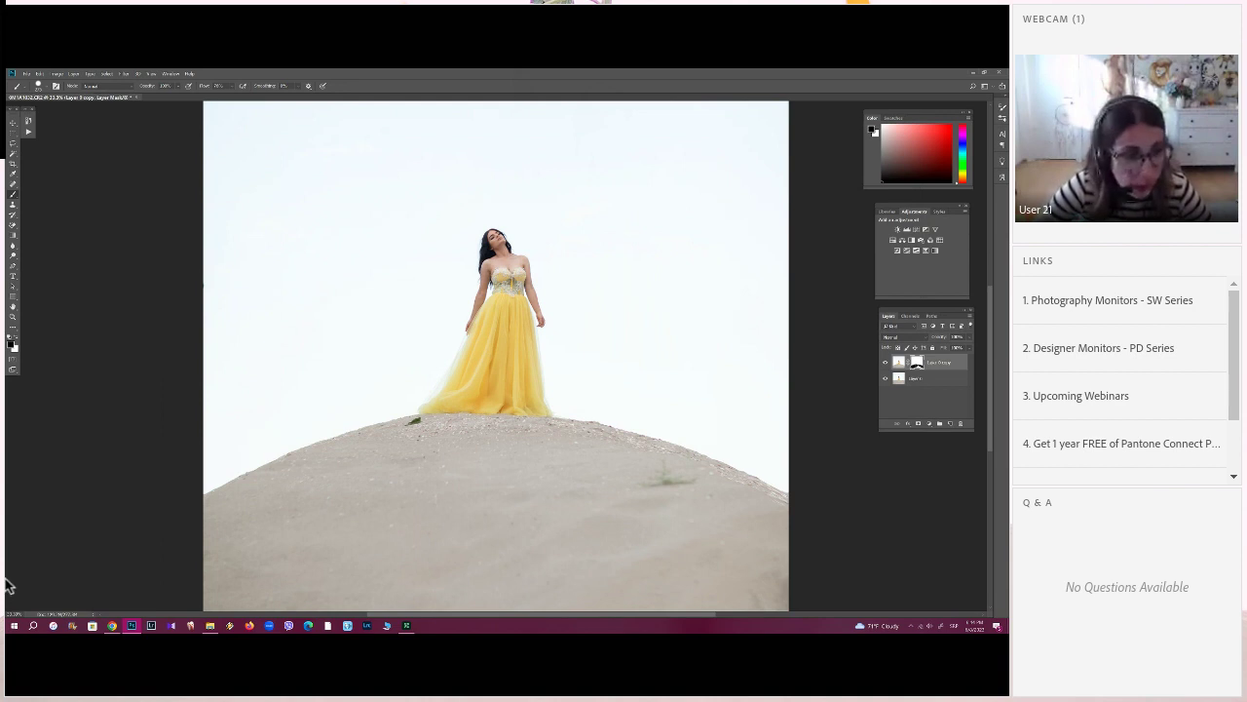
# - With a smaller brush, refine the mask over the green plant beside the dress hem and at the hill's right edge
pyautogui.click(13, 316)
pyautogui.click(264, 469)
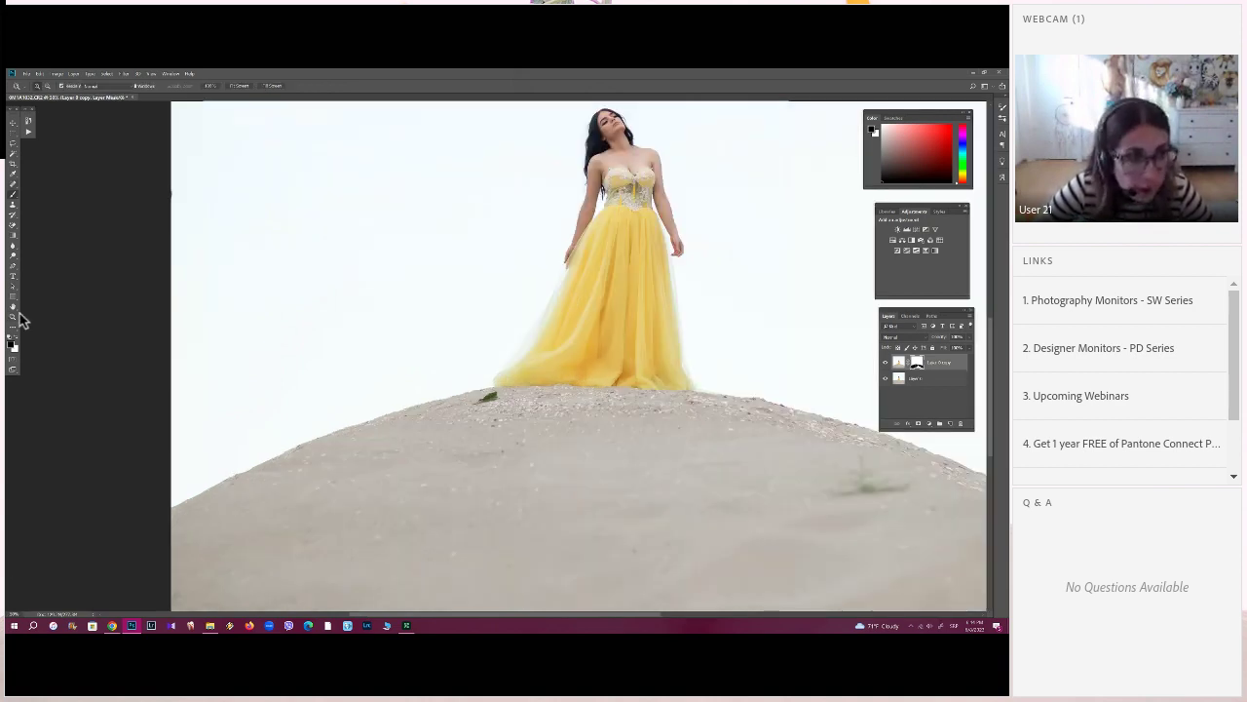
pyautogui.press('b')
pyautogui.rightClick(368, 425)
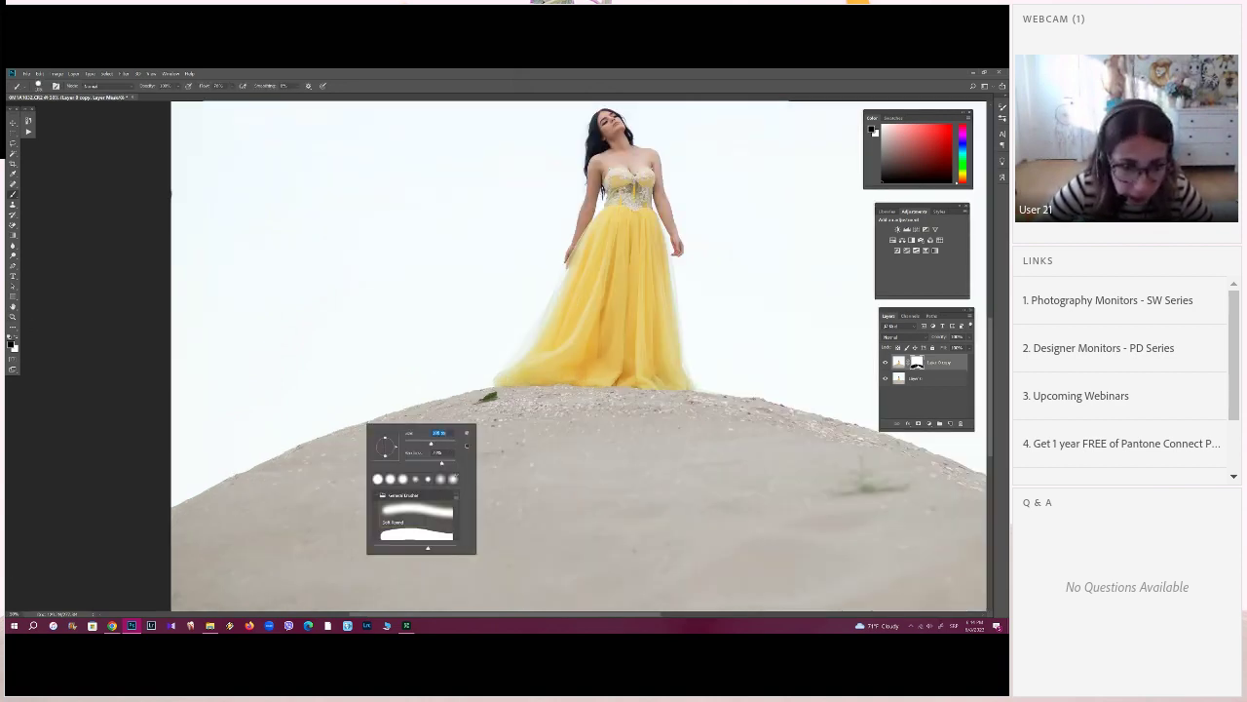
pyautogui.moveTo(431, 444); pyautogui.dragTo(426, 444)
pyautogui.press('Return')
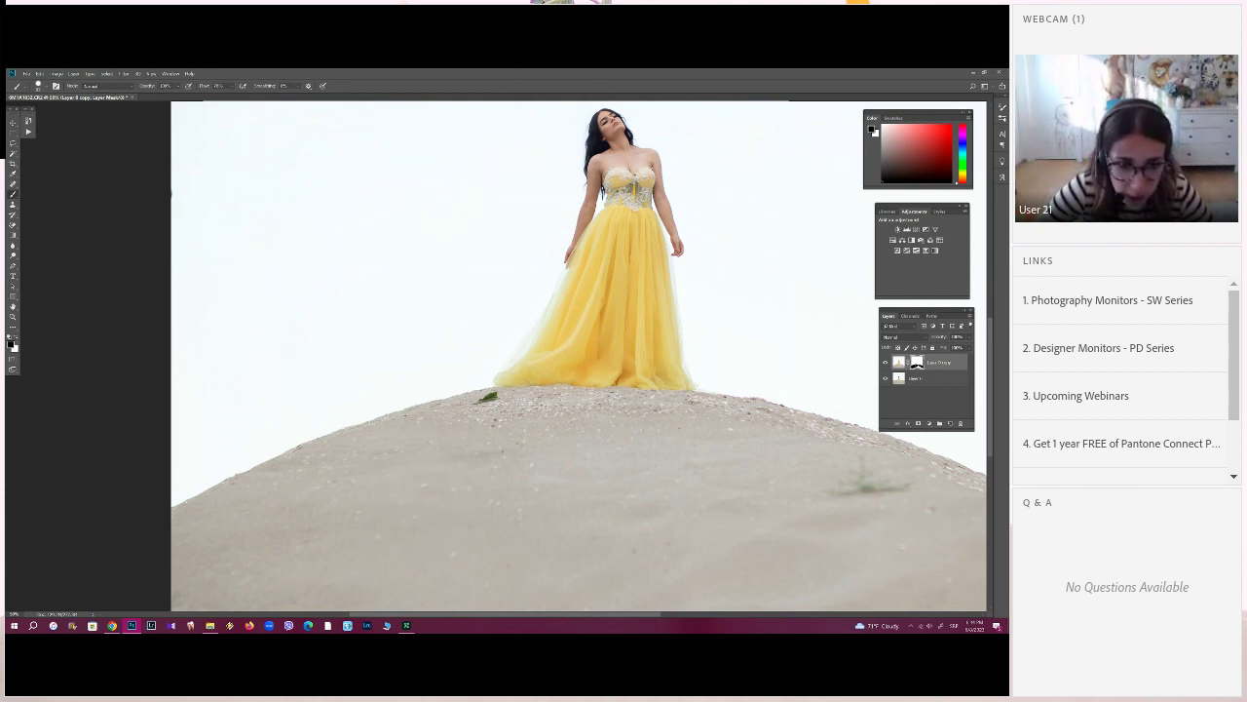
pyautogui.moveTo(479, 398); pyautogui.dragTo(482, 402)
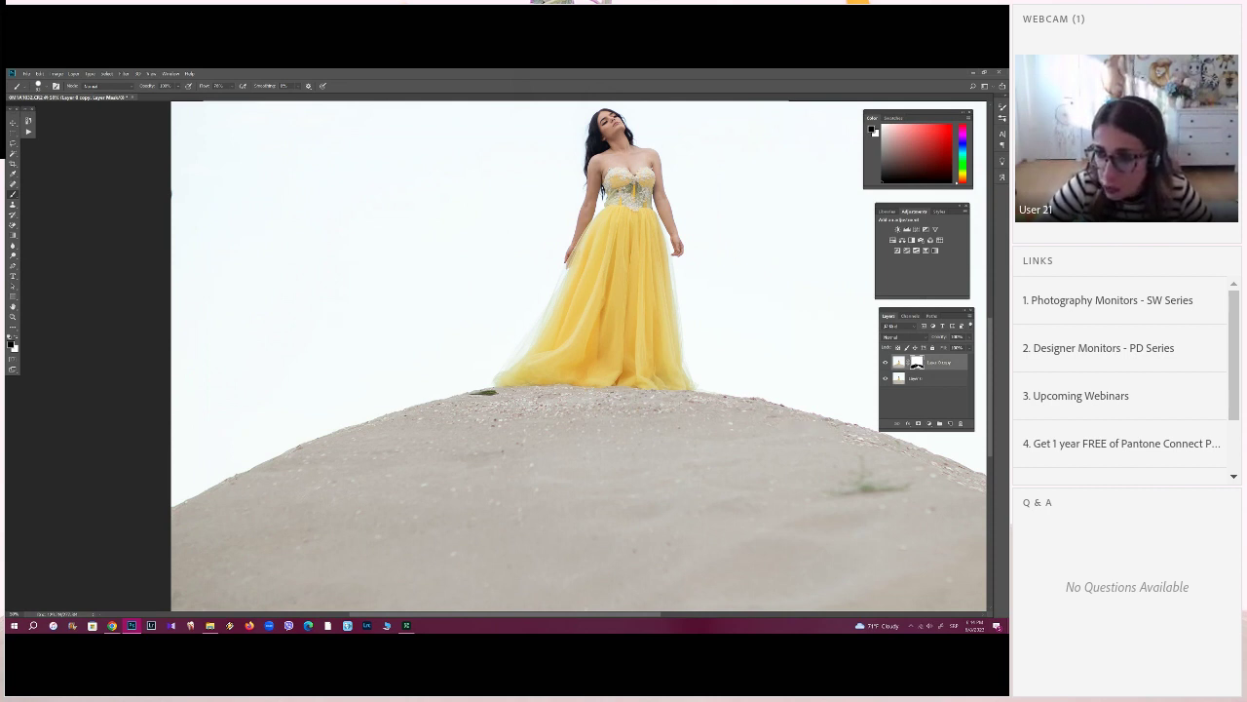
pyautogui.moveTo(505, 614); pyautogui.dragTo(571, 614)
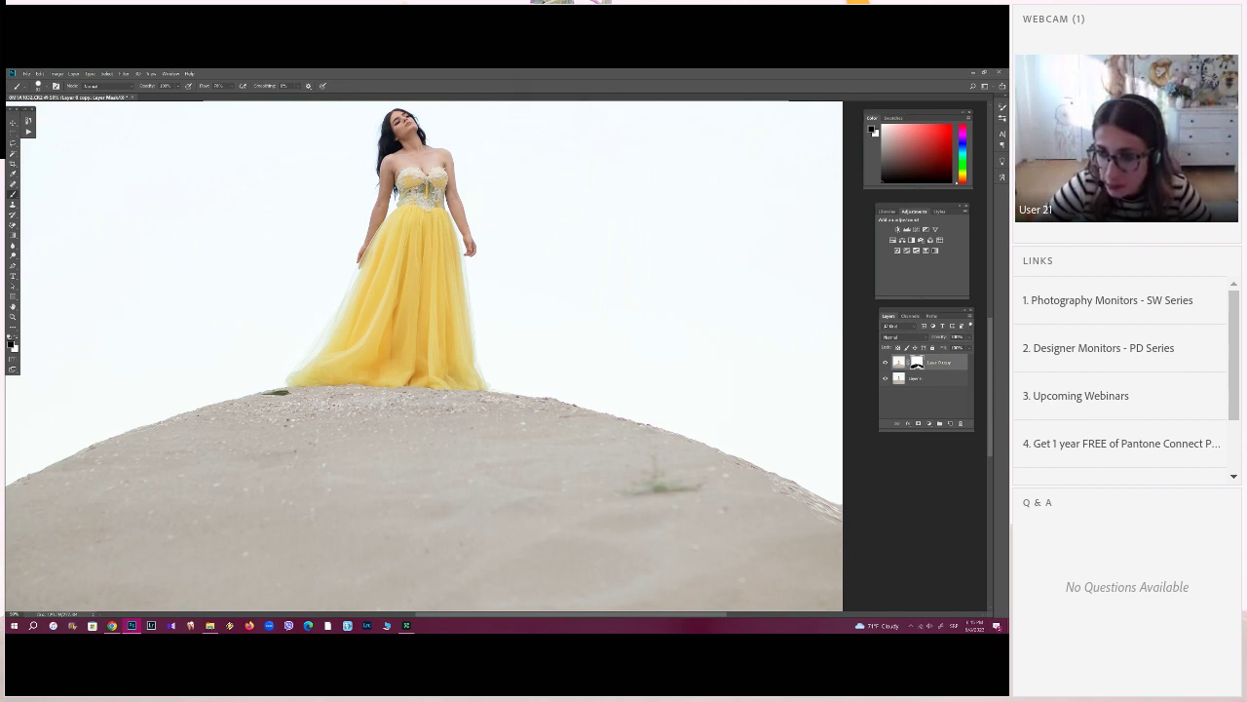
pyautogui.moveTo(815, 508); pyautogui.dragTo(839, 520)
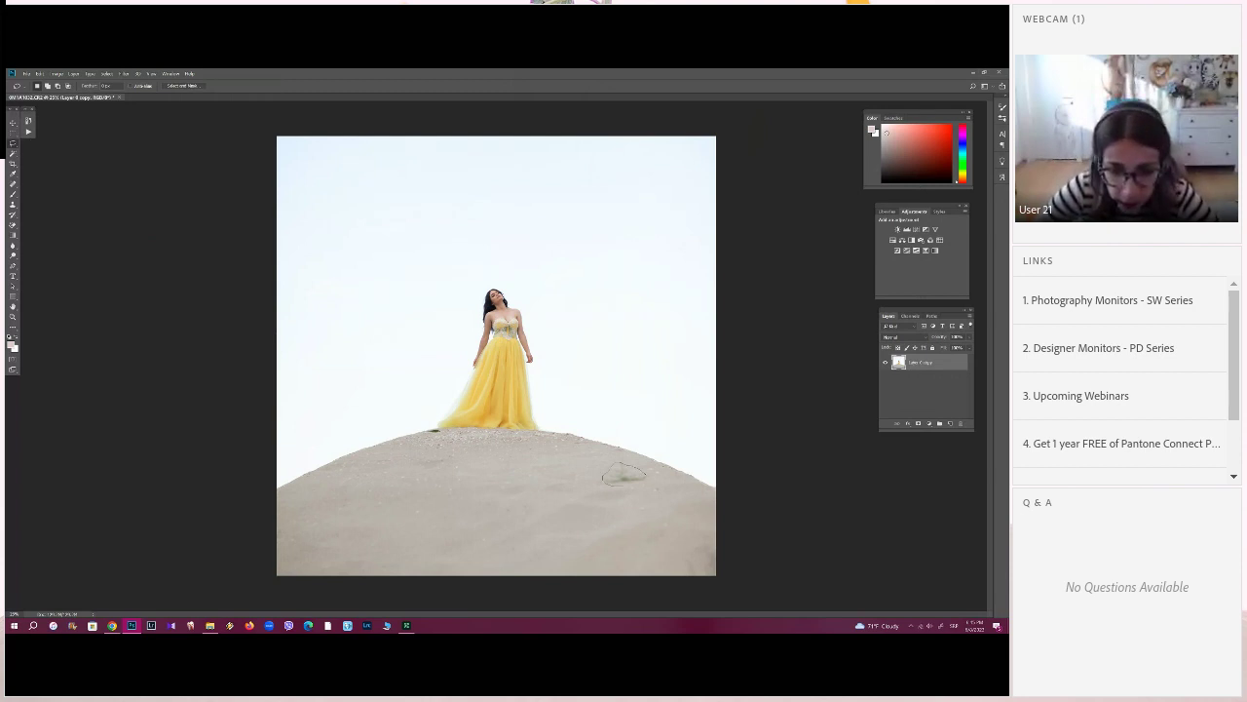
# - Replace the selected grass patch on the sand with a Content-Aware fill and flatten the image
pyautogui.press('i')
pyautogui.hotkey('shift', 'BackSpace')
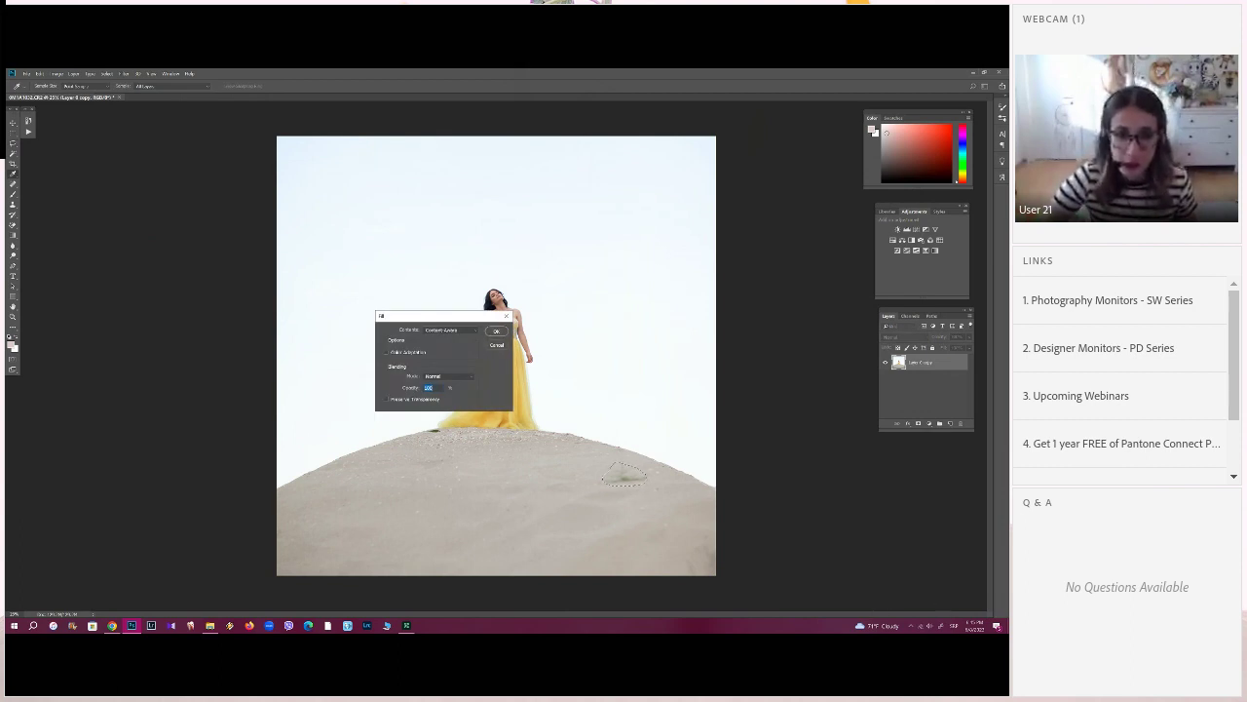
pyautogui.press('Return')
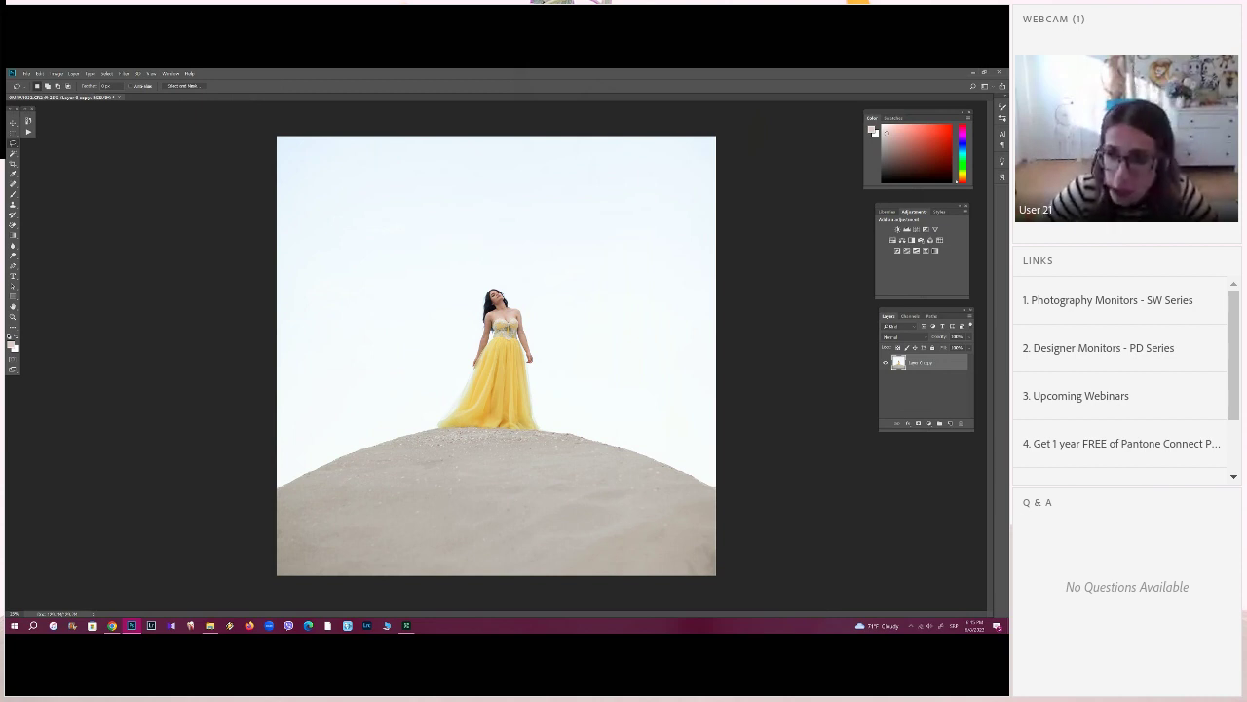
pyautogui.click(970, 315)
pyautogui.click(950, 522)
# - Use Liquify with a small Forward Warp brush to give the woman's hair slightly more volume and apply the result
pyautogui.click(124, 74)
pyautogui.click(131, 131)
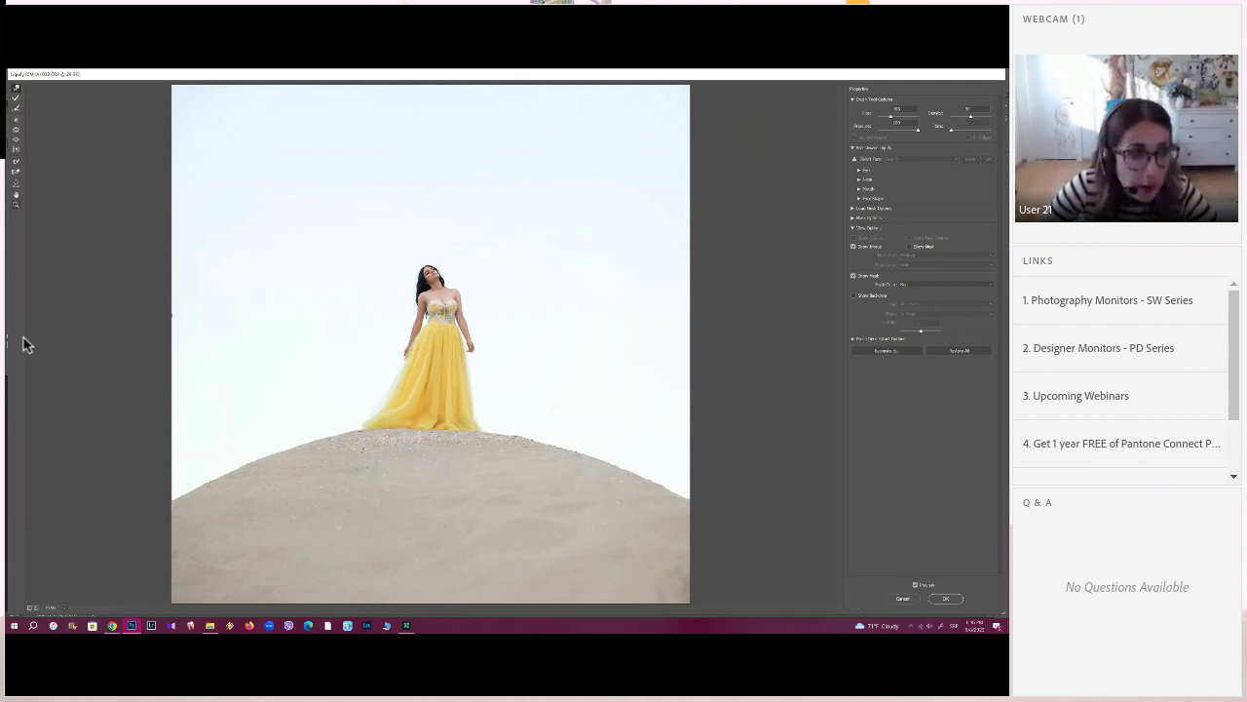
pyautogui.hotkey('ctrl', '+')
pyautogui.hotkey('ctrl', '+')
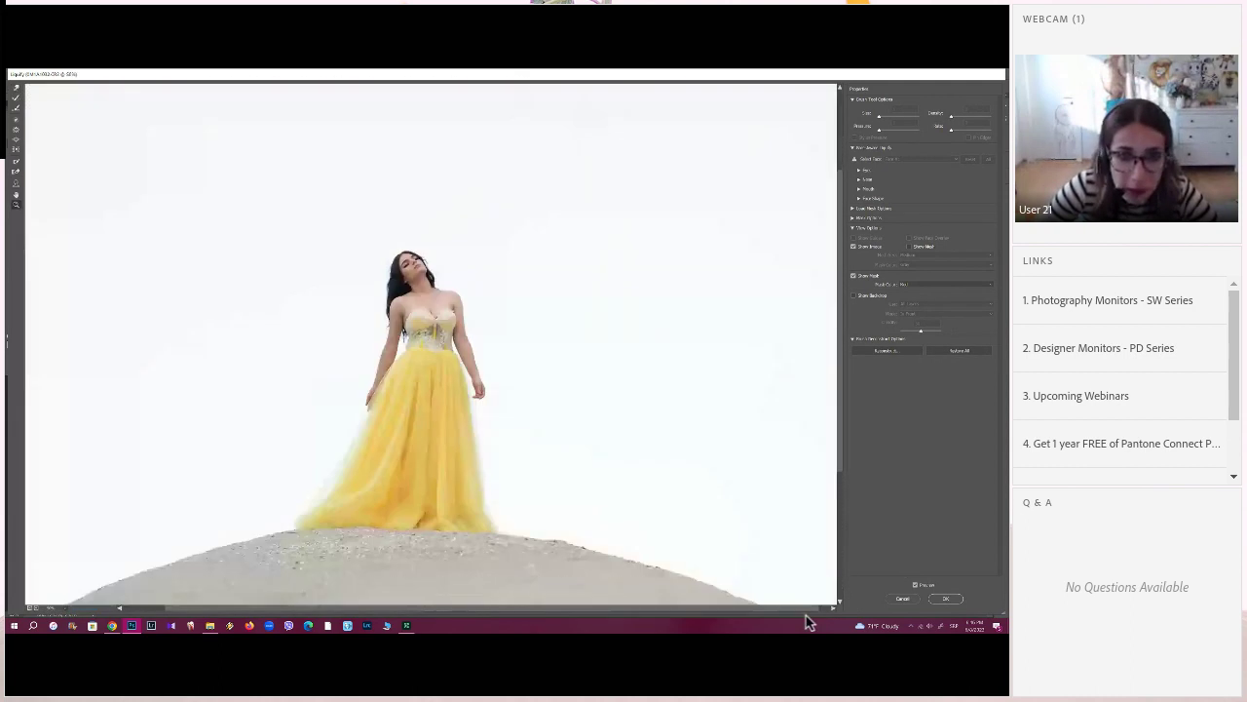
pyautogui.click(17, 108)
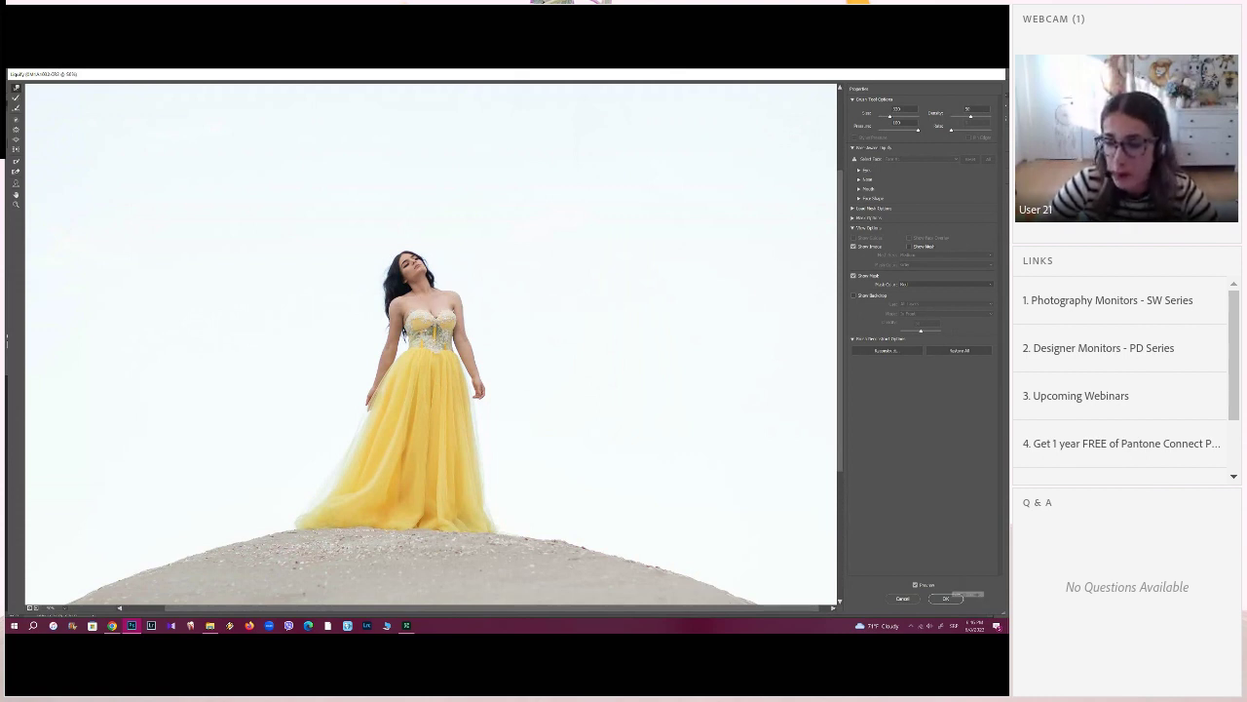
pyautogui.click(951, 596)
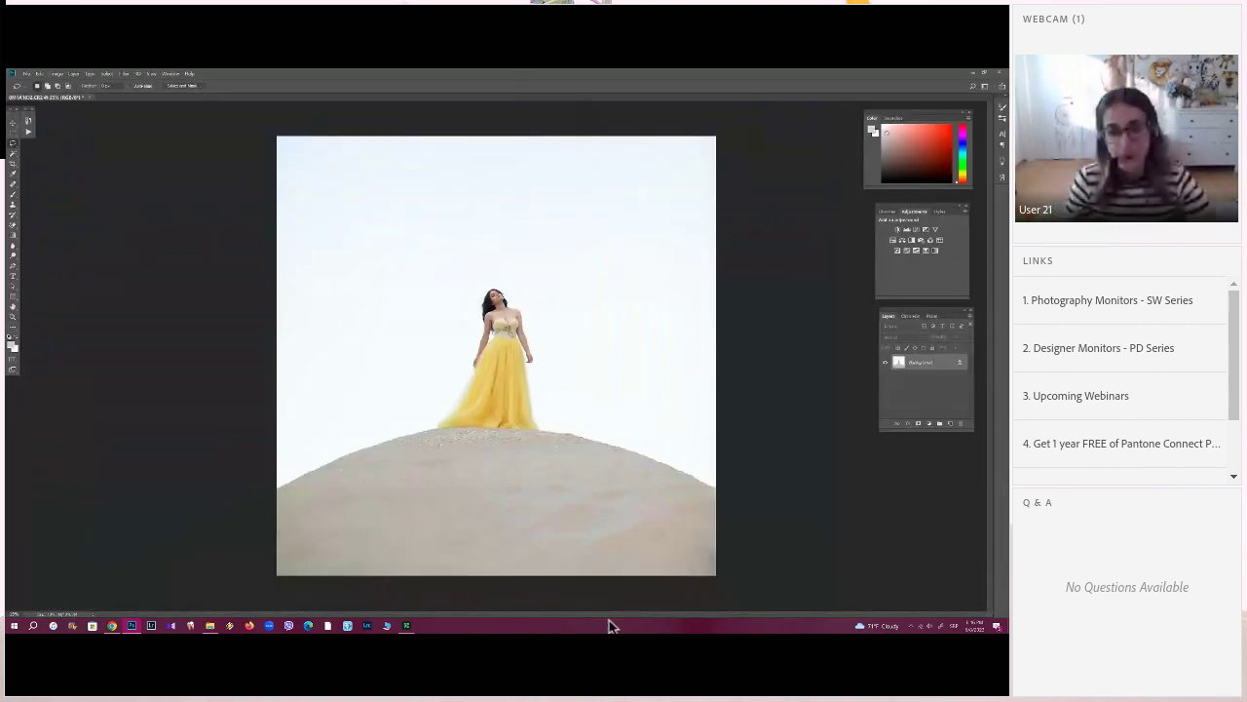
# - Find the sunflower photo in the webinar images folder and open sunflower.CR2 in Camera Raw
pyautogui.click(210, 625)
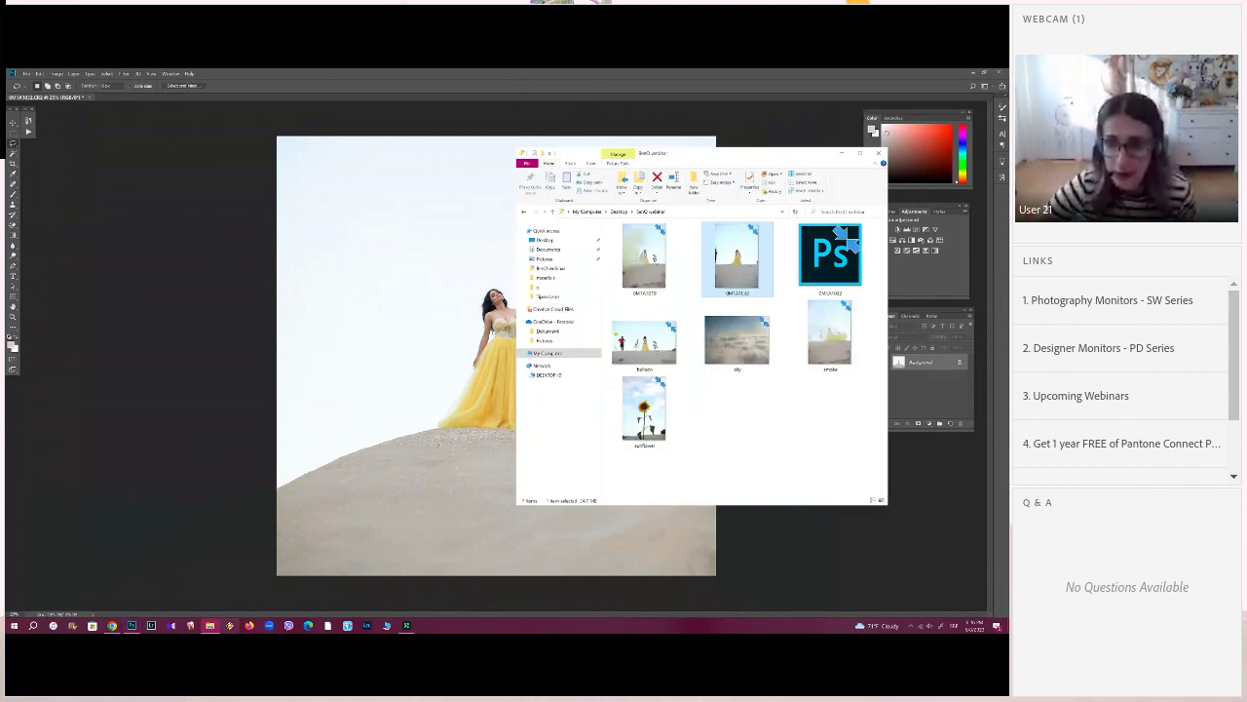
pyautogui.click(26, 73)
pyautogui.click(49, 93)
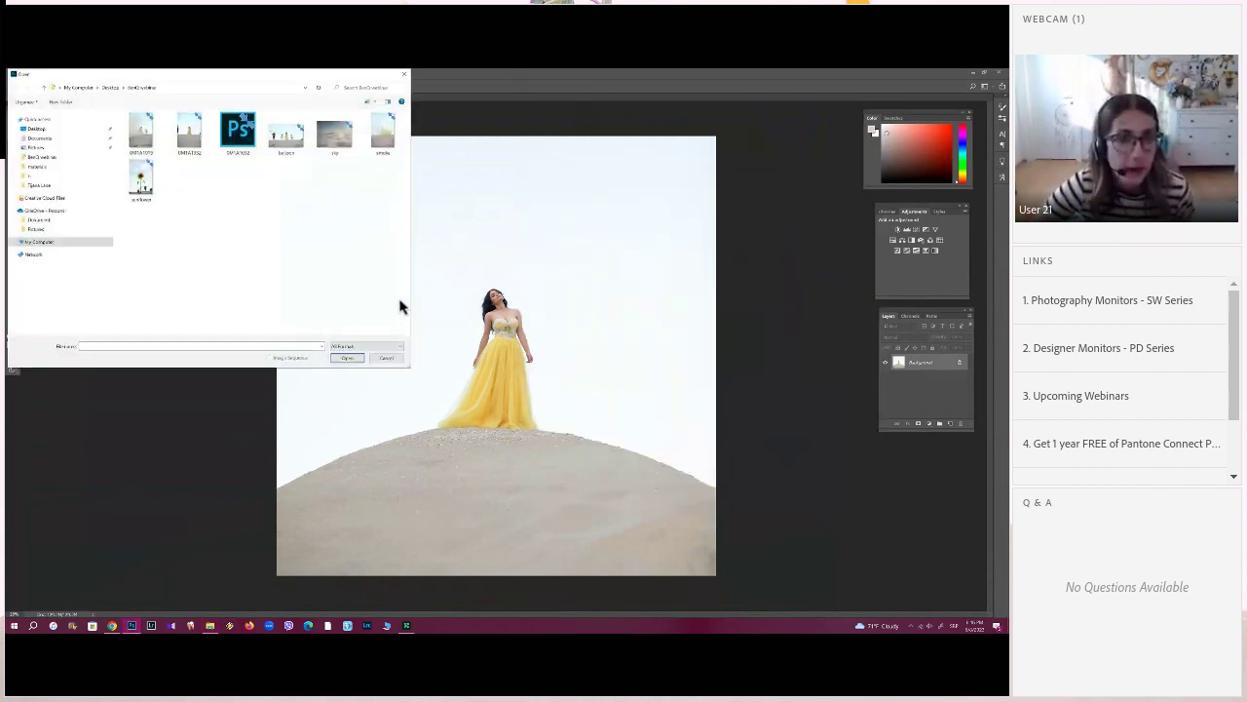
pyautogui.press('Escape')
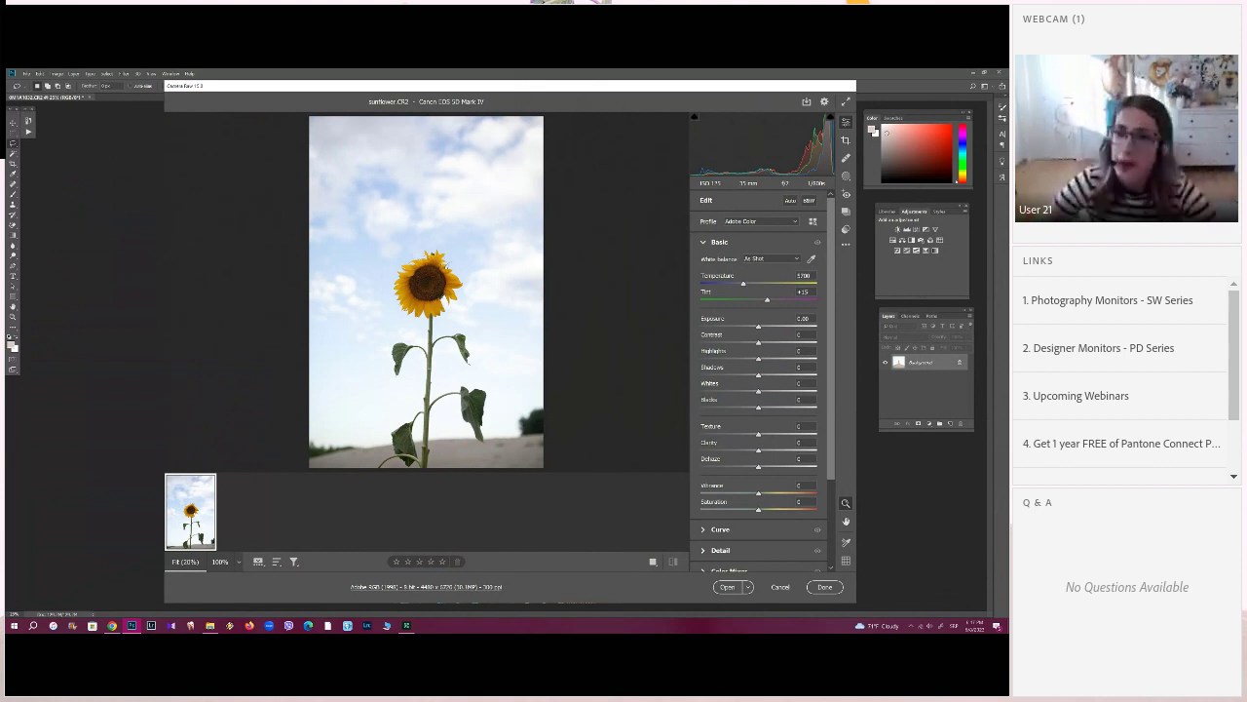
# - Brighten the sunflower photo in Camera Raw by setting Exposure to +0.25 and Contrast to +3
pyautogui.moveTo(758, 327); pyautogui.dragTo(760, 326)
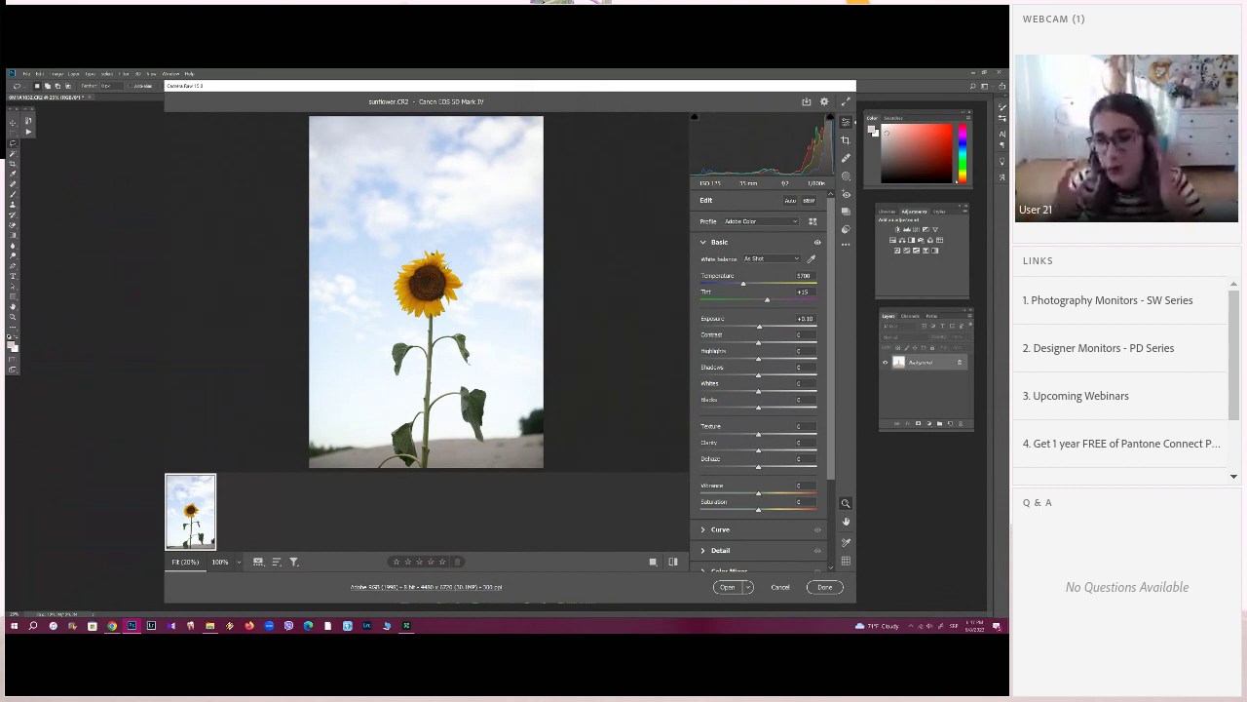
pyautogui.press('Up')
pyautogui.press('Up')
pyautogui.press('Up')
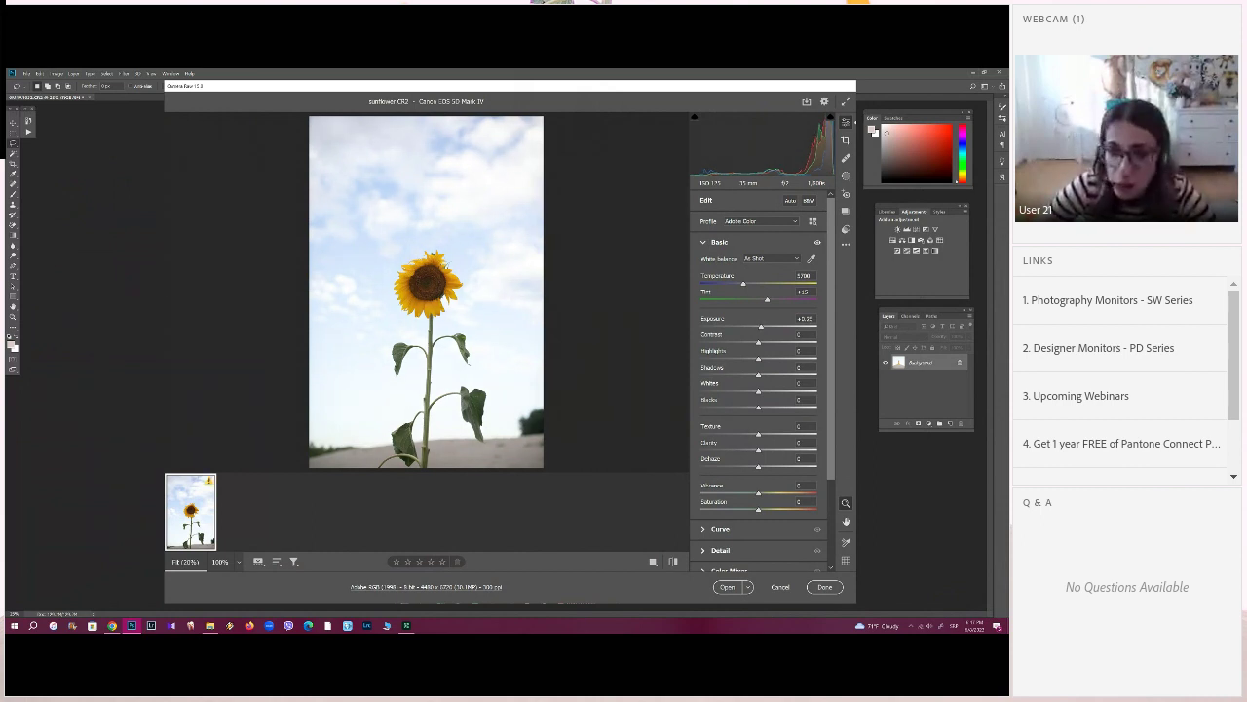
pyautogui.press('Up')
pyautogui.press('Up')
pyautogui.press('Up')
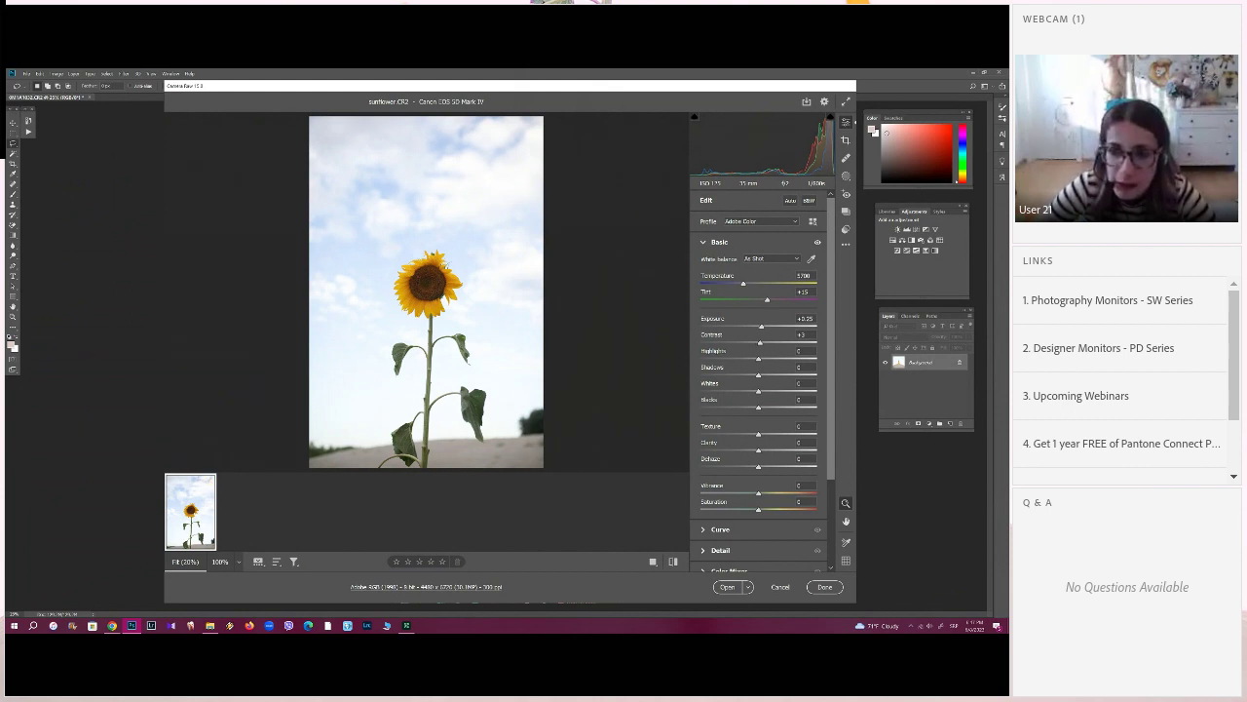
# - Set Highlights to -15 and Shadows to +5, and open the developed sunflower photo for editing
pyautogui.moveTo(758, 359)
pyautogui.mouseDown()
pyautogui.moveTo(730, 359)
pyautogui.moveTo(757, 358)
pyautogui.moveTo(761, 375)
pyautogui.mouseUp()
pyautogui.press('Up')
pyautogui.press('Up')
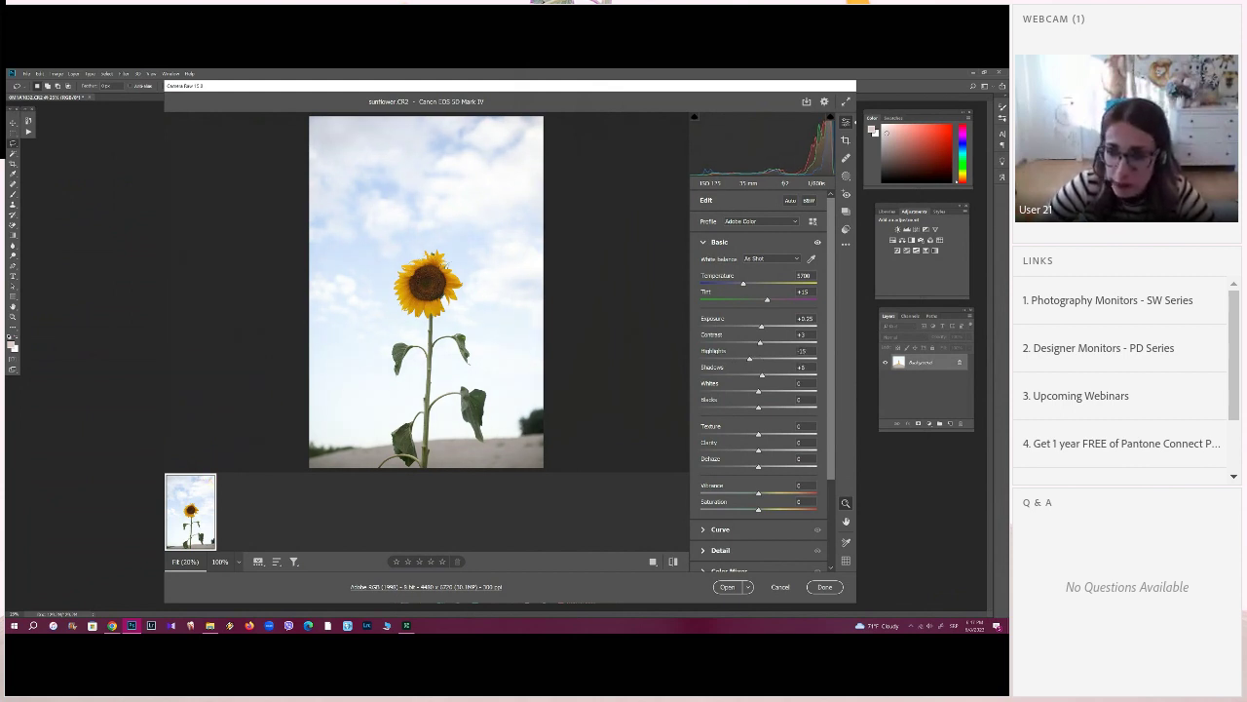
pyautogui.press('Return')
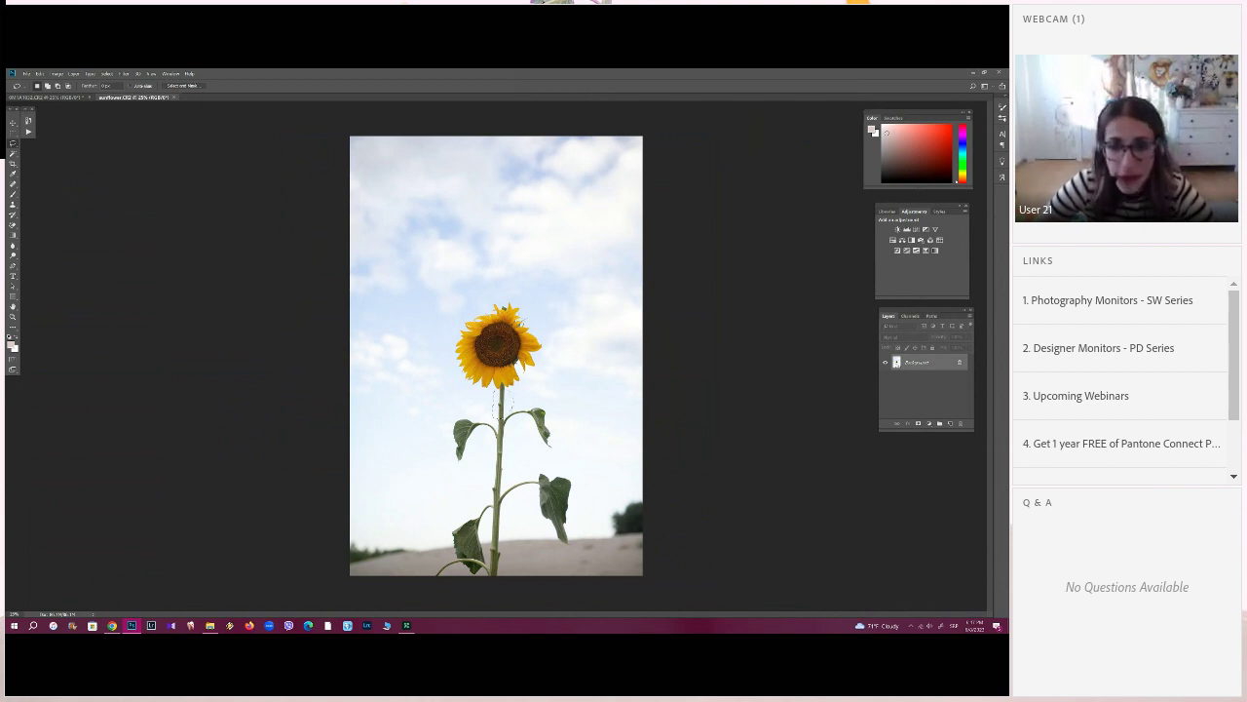
# - Copy the lassoed piece of sunflower stem and paste it as a new layer into the photo of the woman
pyautogui.click(39, 74)
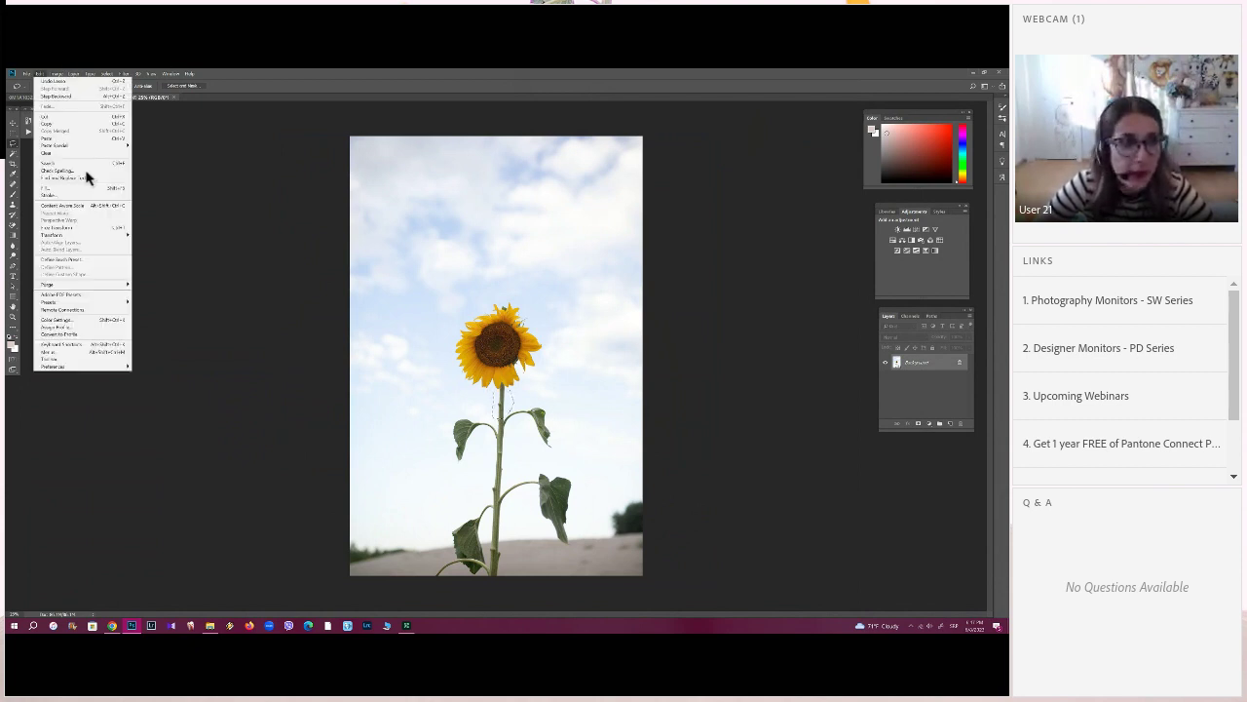
pyautogui.click(93, 123)
pyautogui.hotkey('ctrl', 'Tab')
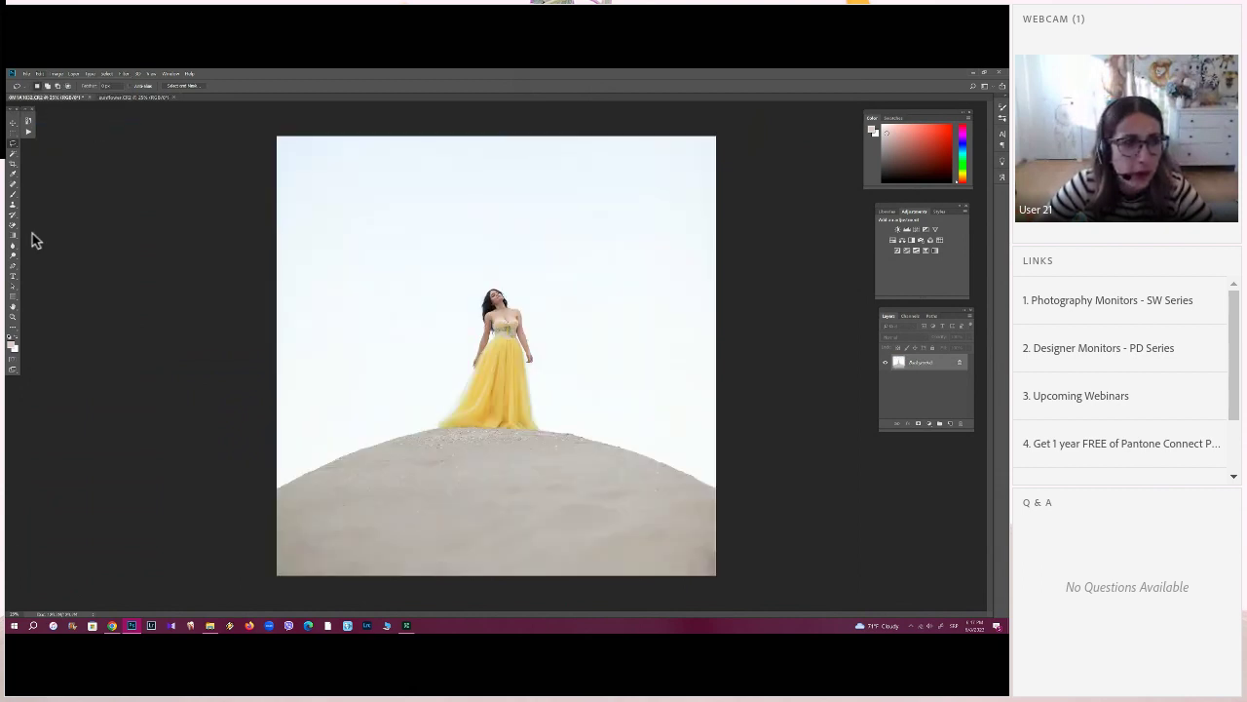
pyautogui.press('z')
pyautogui.moveTo(409, 171); pyautogui.dragTo(717, 530)
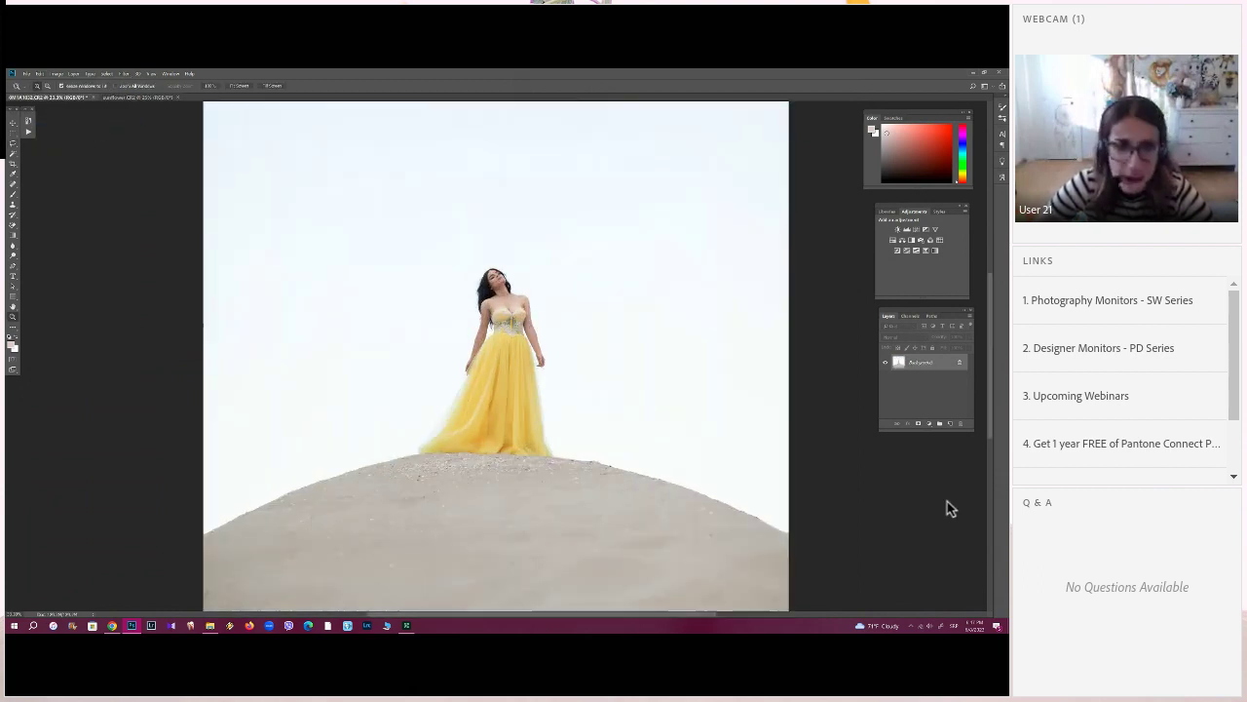
pyautogui.click(40, 74)
pyautogui.click(78, 139)
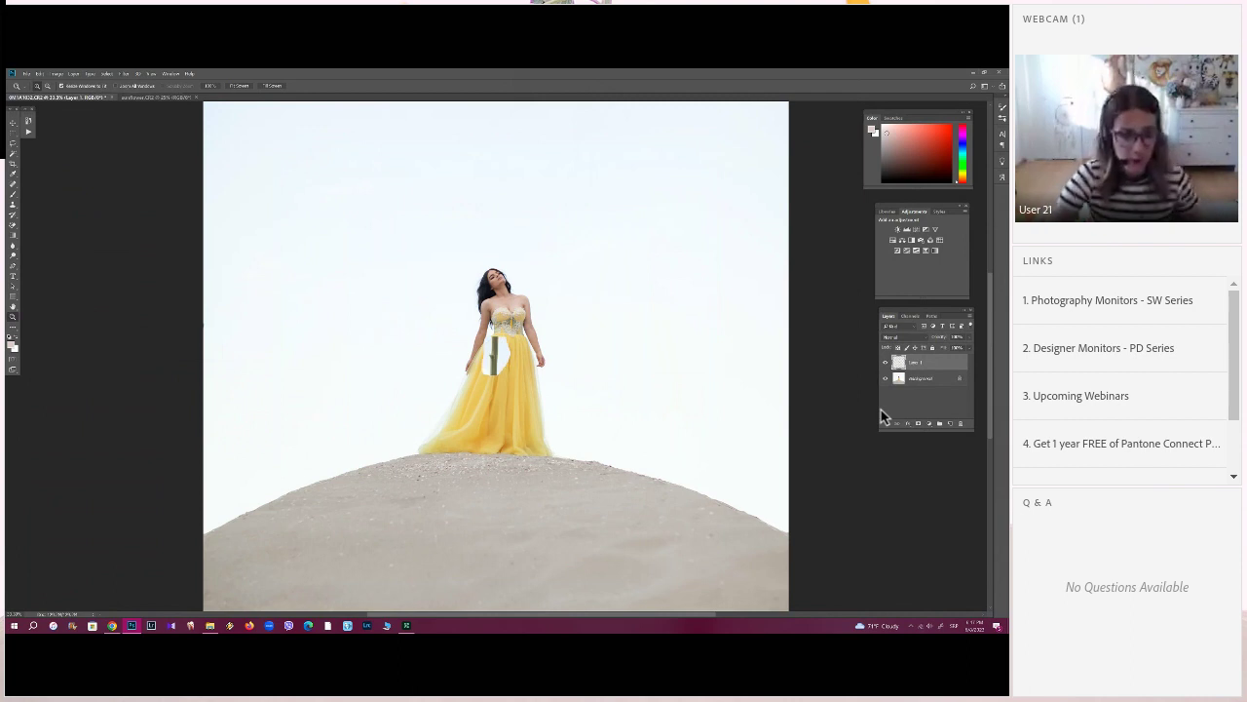
# - Move the pasted stem piece directly above the woman's head, scale it narrower and apply the transform
pyautogui.hotkey('ctrl', 't')
pyautogui.moveTo(495, 356); pyautogui.dragTo(510, 251)
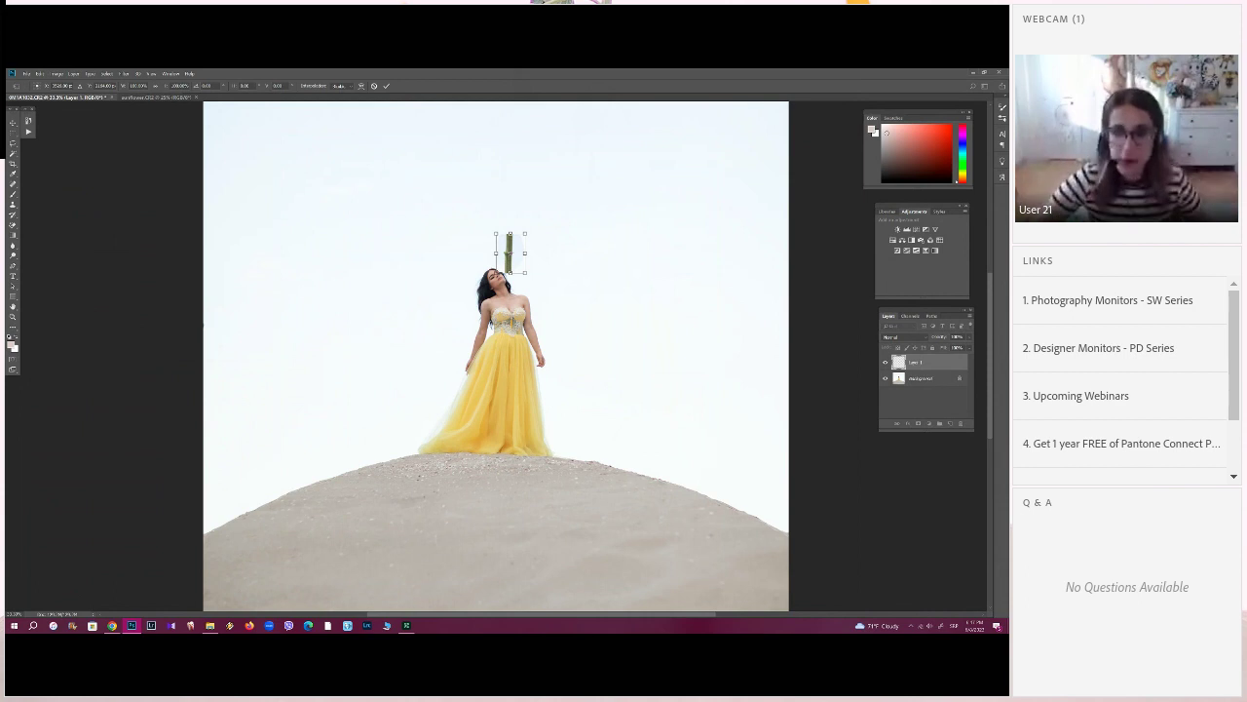
pyautogui.moveTo(525, 252); pyautogui.dragTo(502, 252)
pyautogui.press('Down')
pyautogui.press('Down')
pyautogui.press('Down')
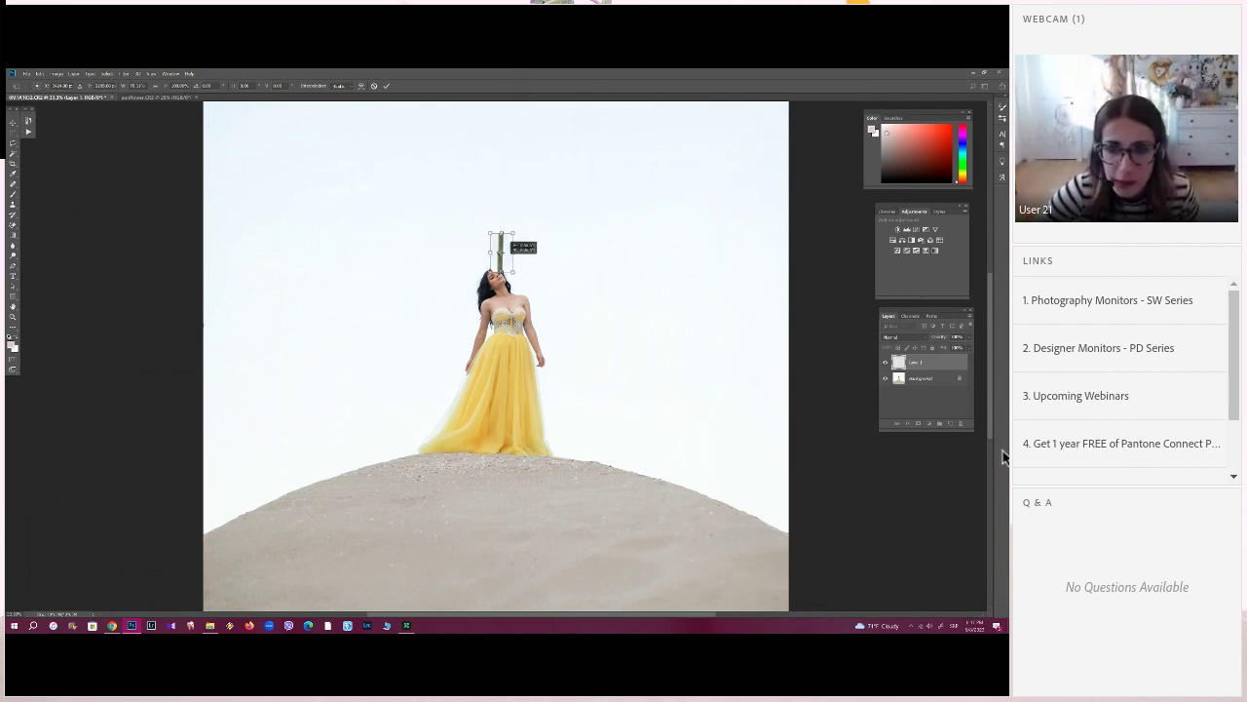
pyautogui.press('Return')
# - Add a layer mask to the stem layer and get the Brush ready with black
pyautogui.press('z')
pyautogui.click(505, 247)
pyautogui.click(505, 248)
pyautogui.click(505, 248)
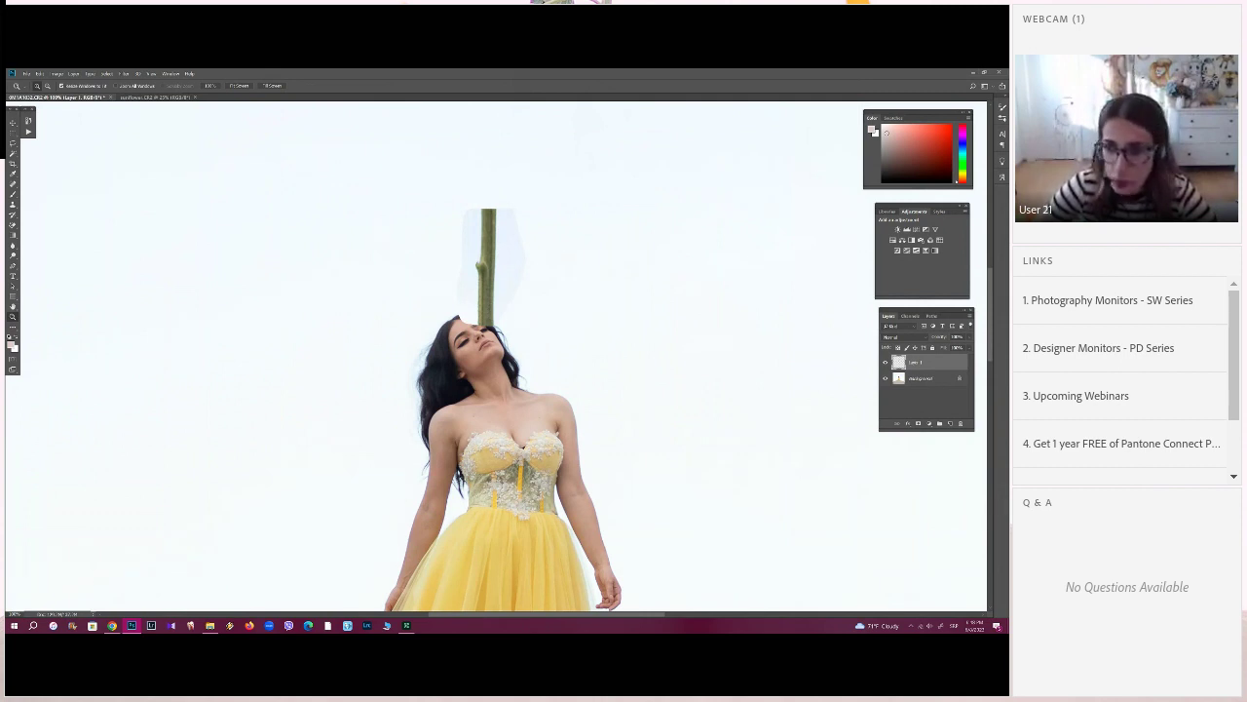
pyautogui.click(918, 423)
pyautogui.press('b')
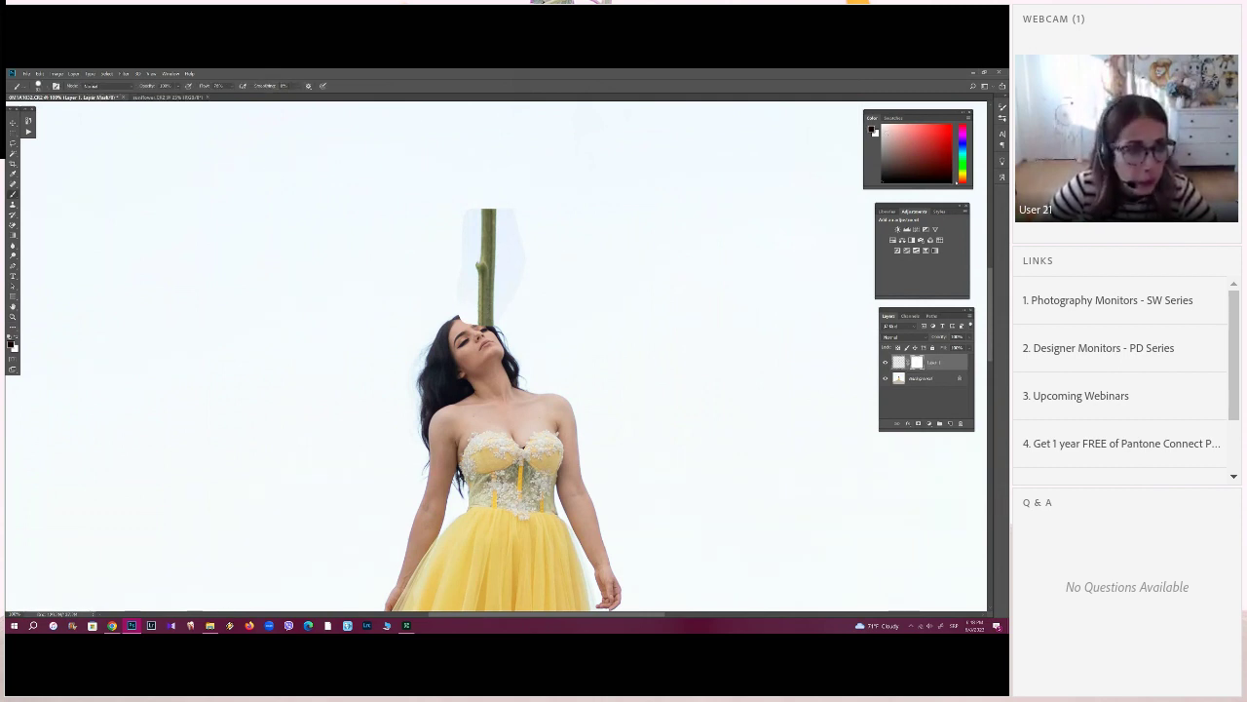
# - With a smaller brush, mask part of the pasted sky patch beside the lower right side of the stem
pyautogui.press('z')
pyautogui.moveTo(44, 118); pyautogui.dragTo(964, 523)
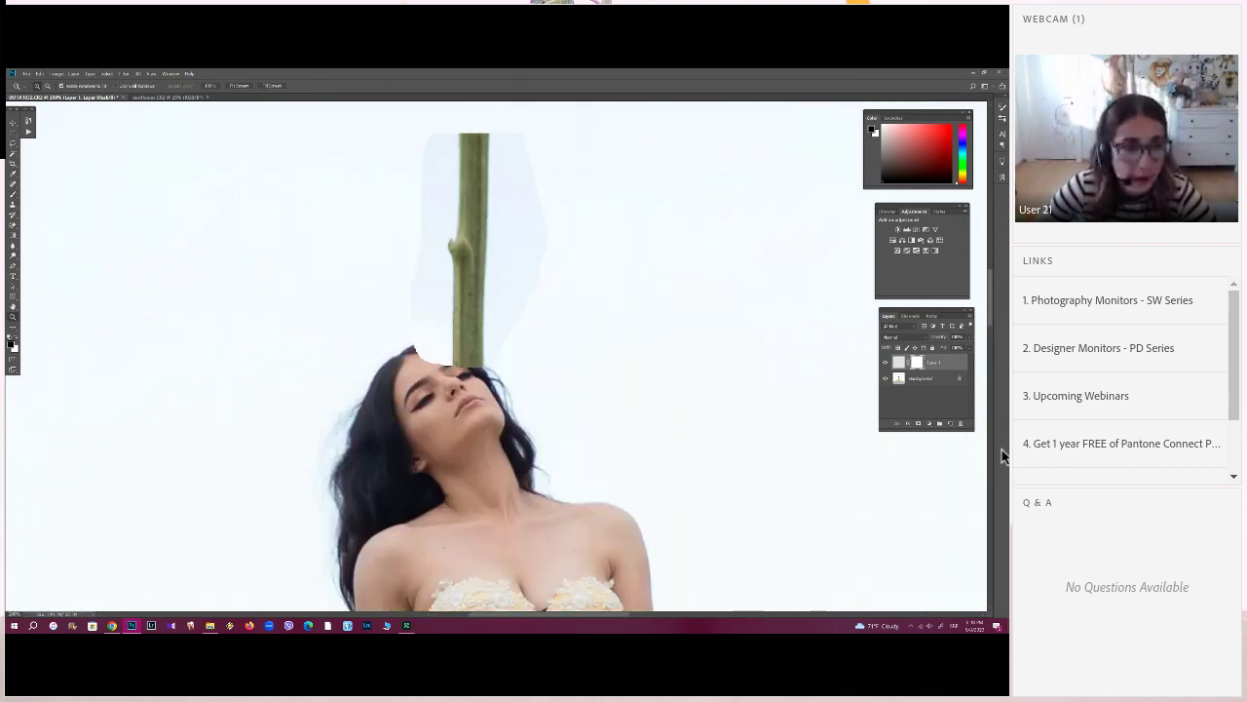
pyautogui.press('b')
pyautogui.rightClick(592, 256)
pyautogui.moveTo(651, 275); pyautogui.dragTo(641, 275)
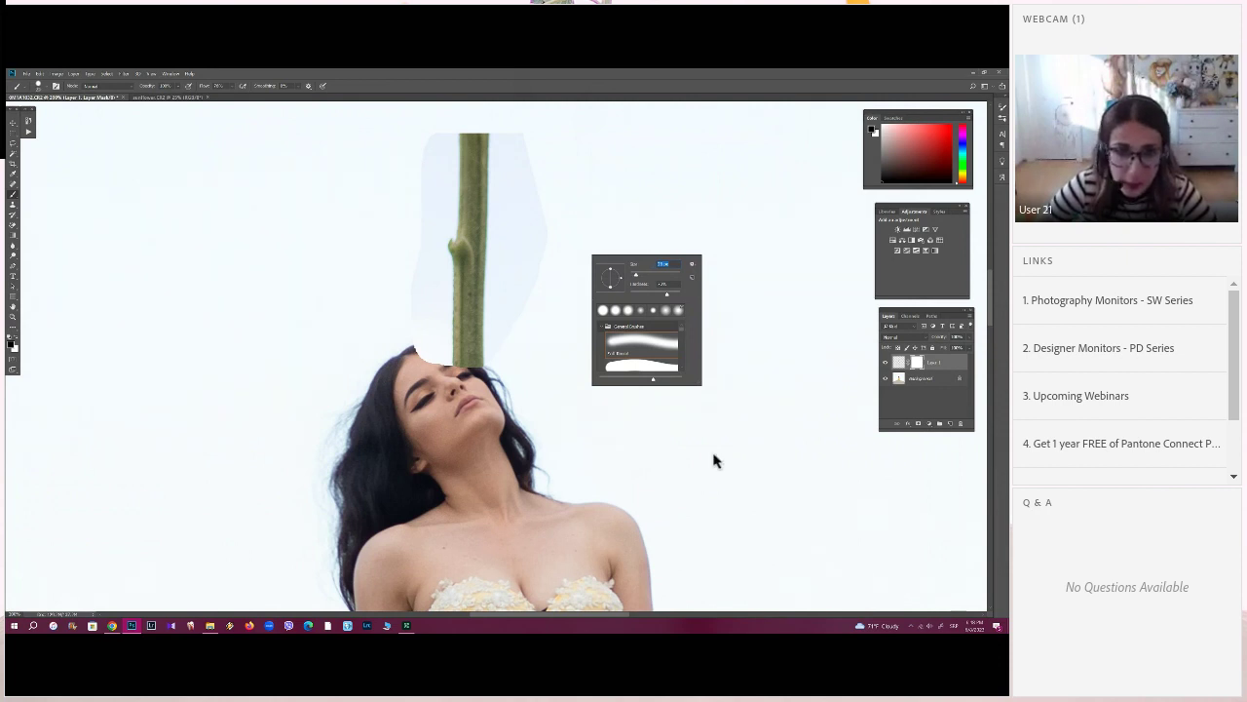
pyautogui.press('z')
pyautogui.click(551, 197)
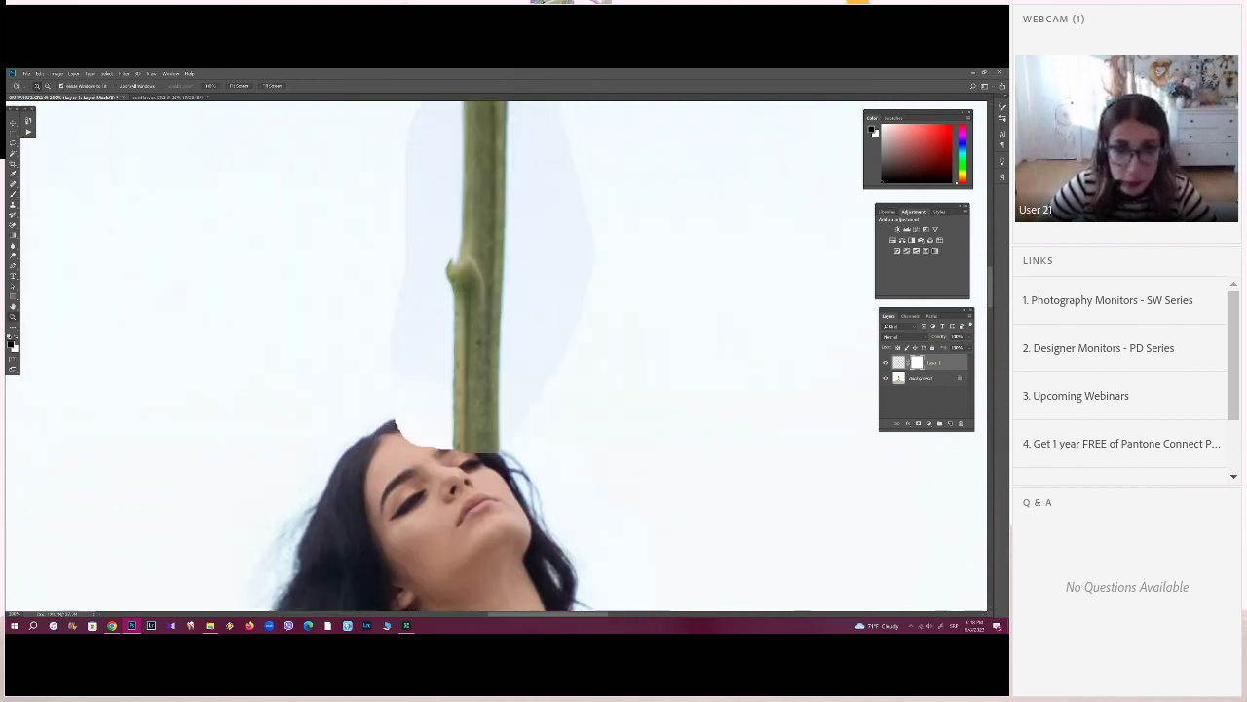
pyautogui.press('b')
pyautogui.scroll(1, 487, 356)
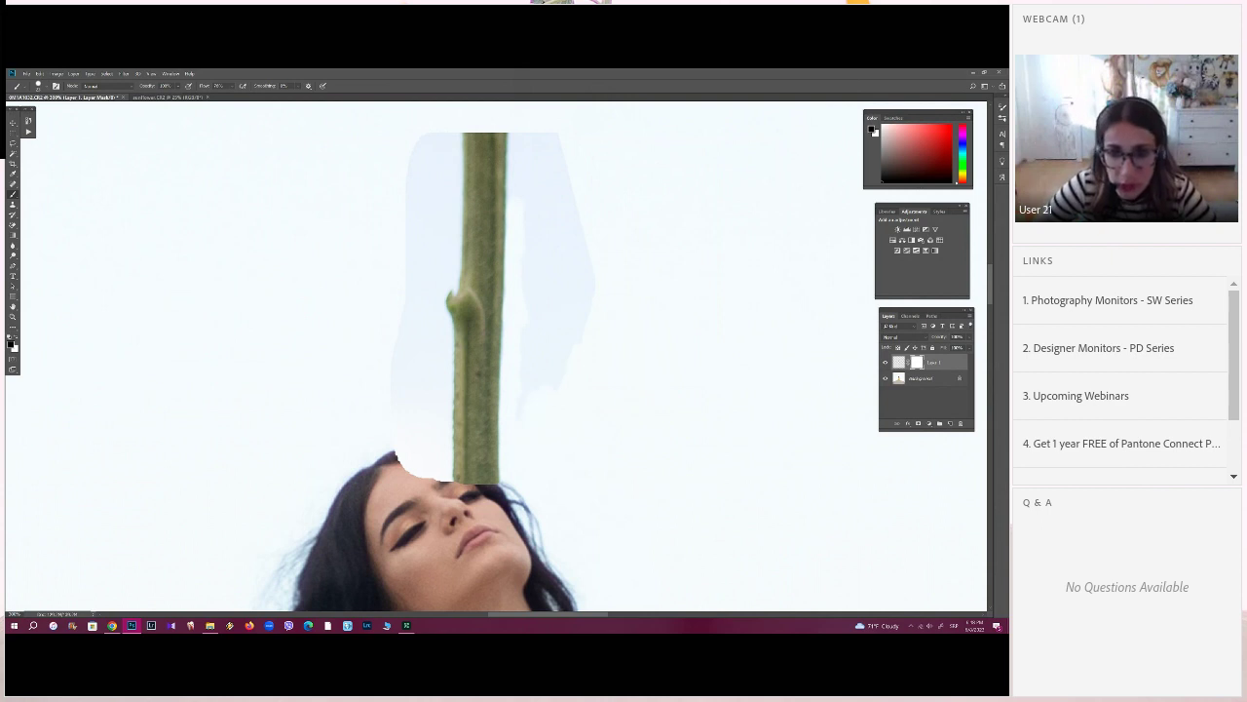
# - Lower the stem layer's opacity and mask the parts of the pasted piece covering the woman's forehead and hair
pyautogui.click(969, 337)
pyautogui.moveTo(968, 347); pyautogui.dragTo(953, 347)
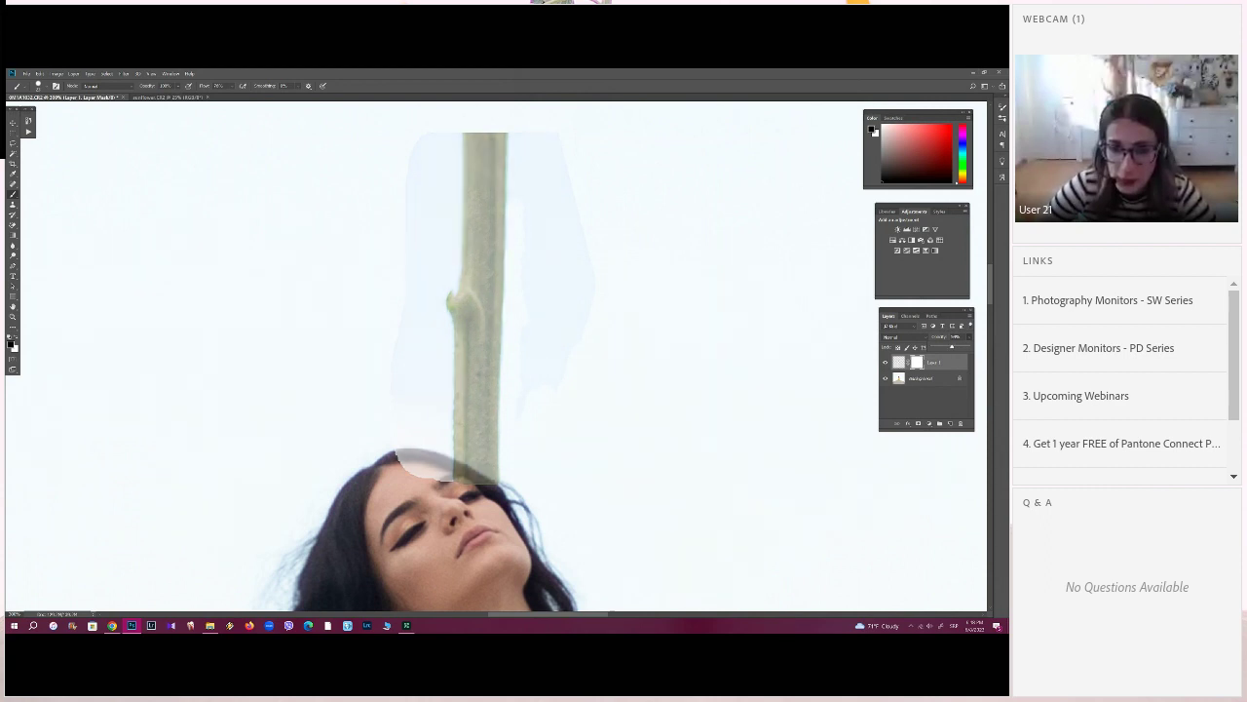
pyautogui.rightClick(533, 441)
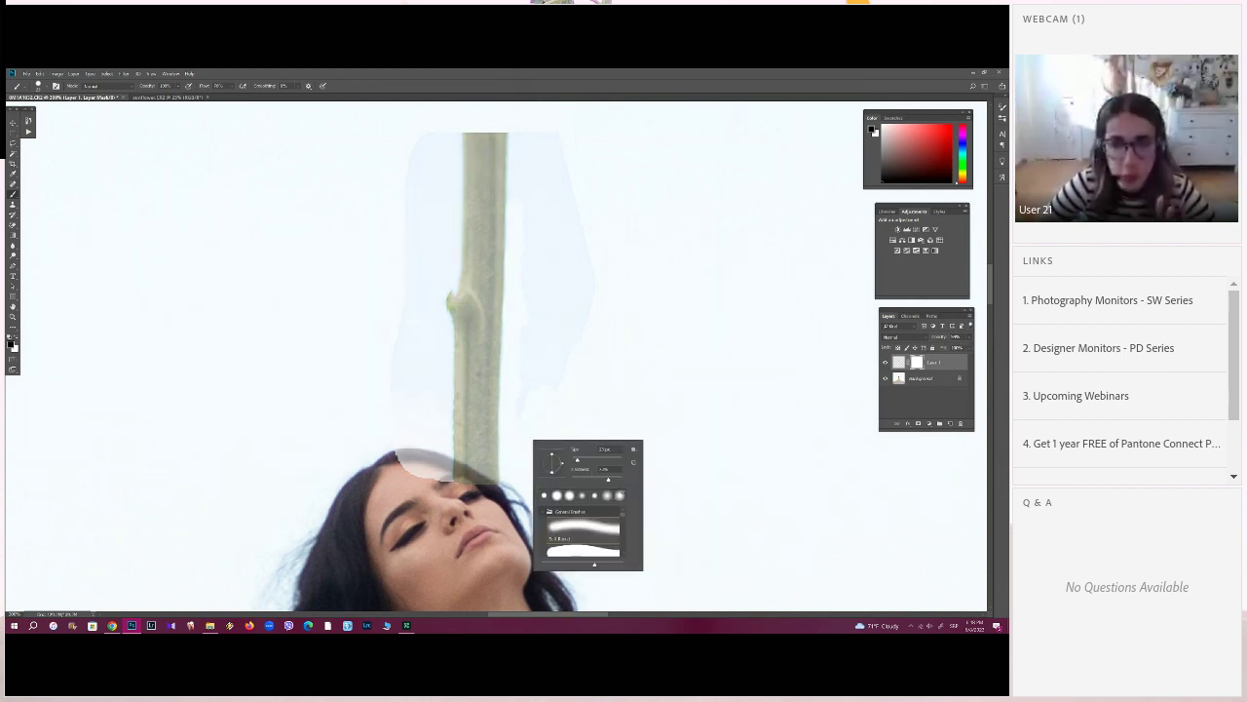
pyautogui.moveTo(608, 479); pyautogui.dragTo(606, 480)
pyautogui.moveTo(450, 478)
pyautogui.mouseDown()
pyautogui.moveTo(455, 465)
pyautogui.moveTo(477, 482)
pyautogui.moveTo(427, 455)
pyautogui.mouseUp()
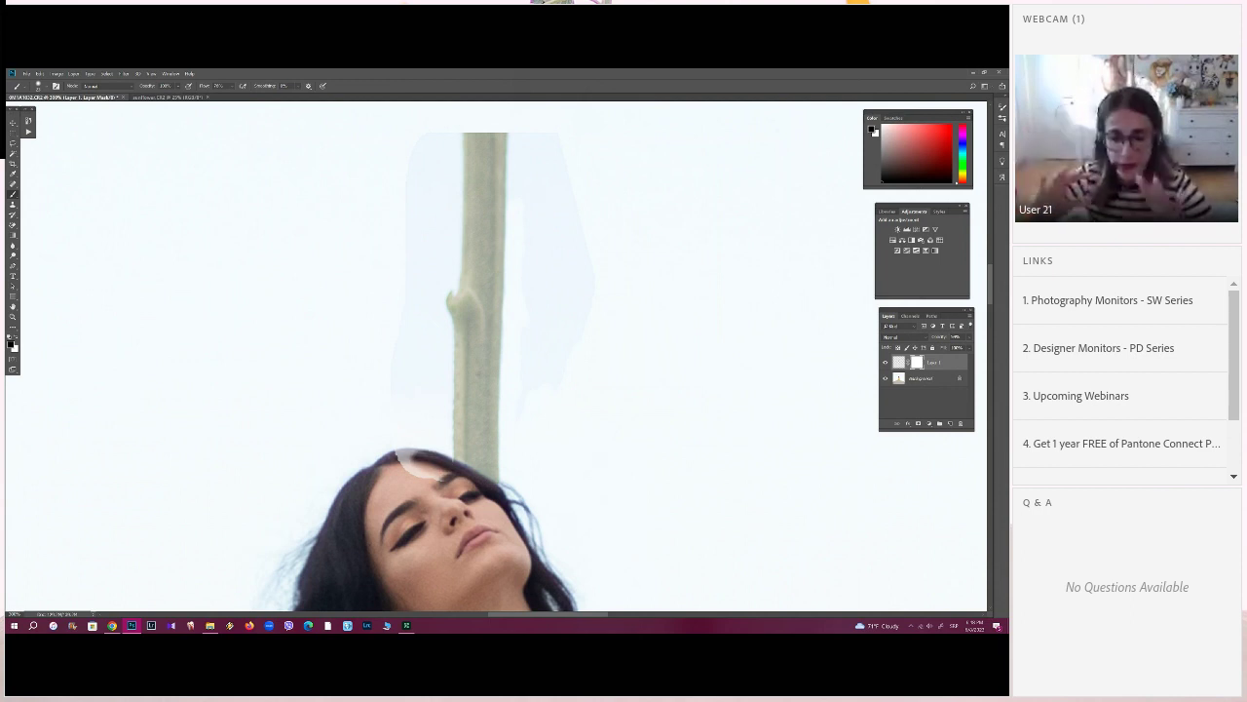
pyautogui.moveTo(401, 453); pyautogui.dragTo(430, 475)
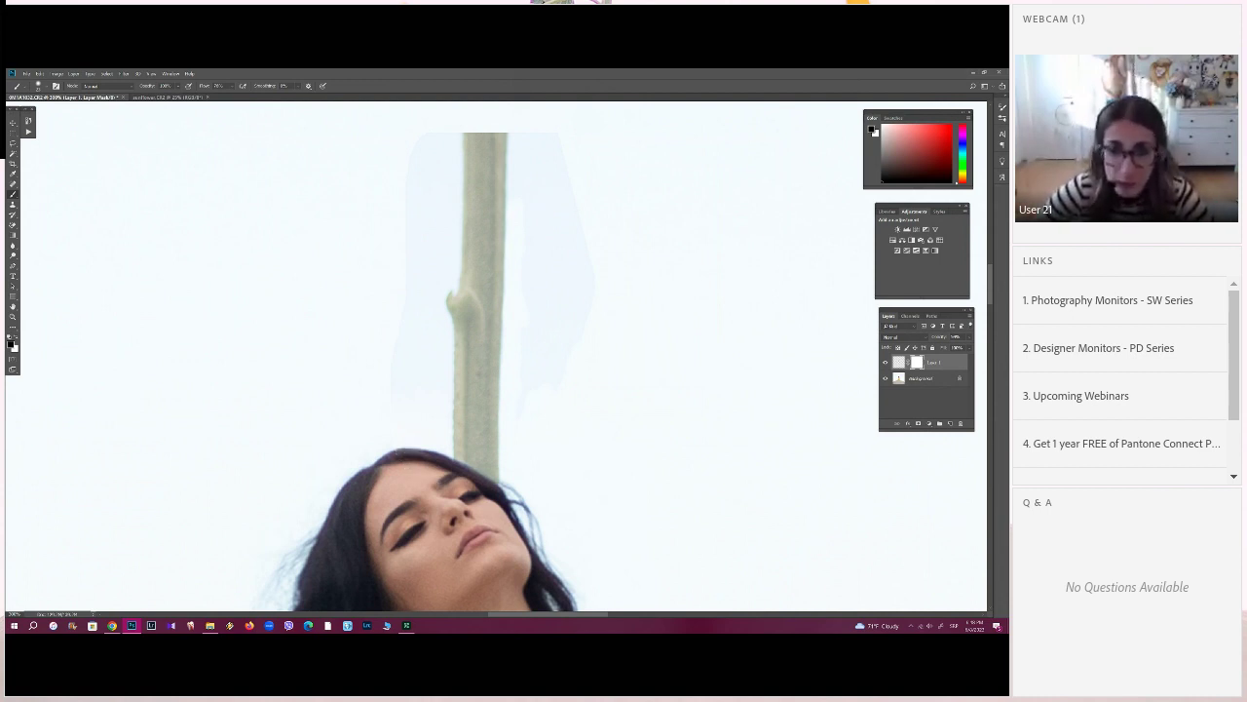
# - Adjust the brush size and mask the remaining bluish sky patches on both sides of the stem
pyautogui.rightClick(564, 271)
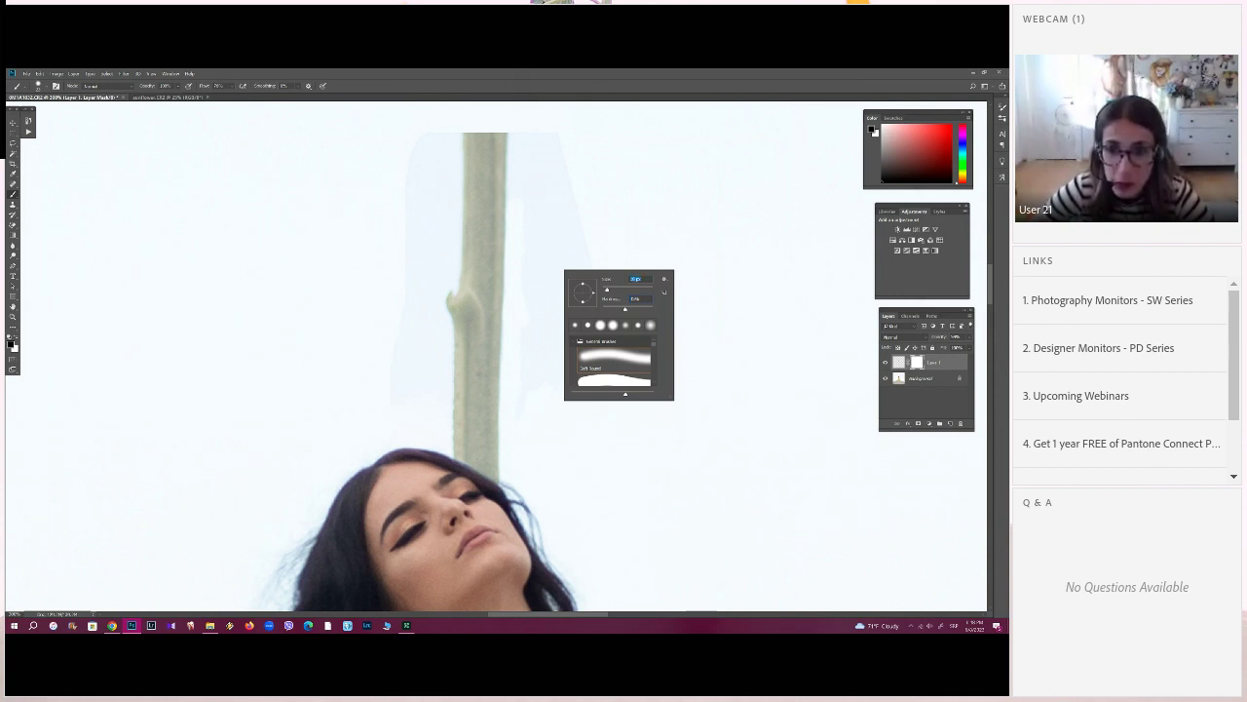
pyautogui.press('Return')
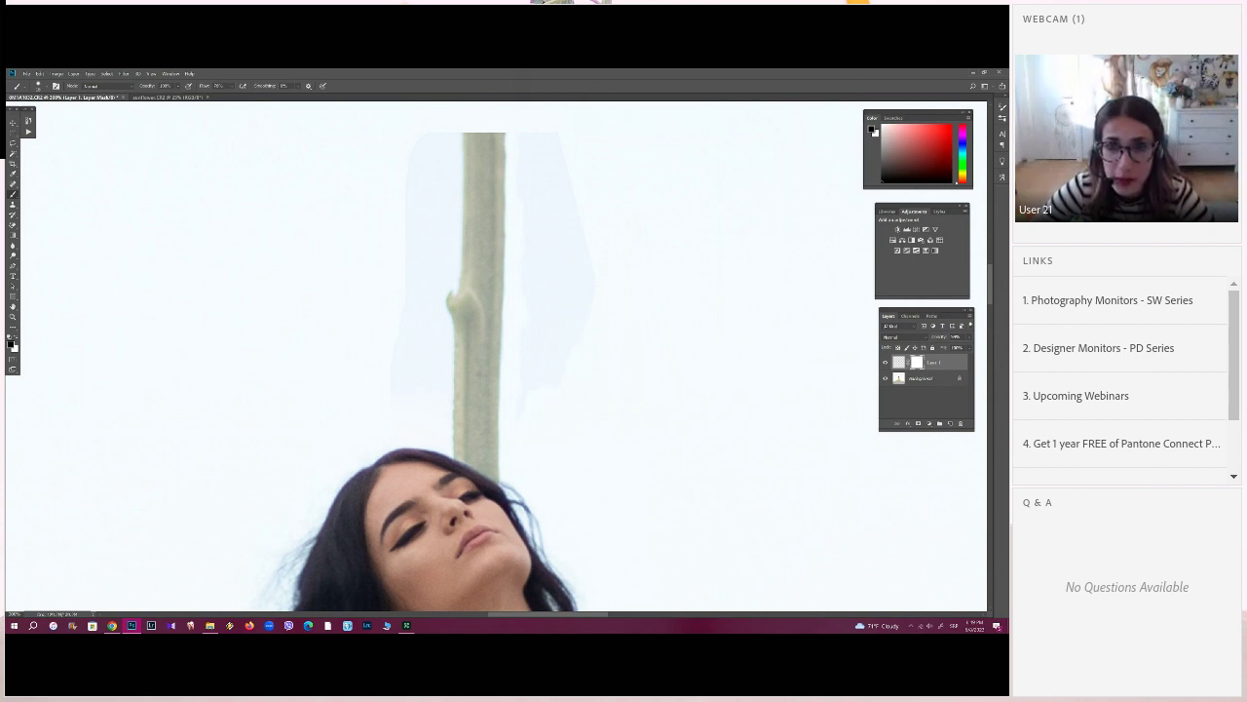
pyautogui.rightClick(553, 131)
pyautogui.press('Escape')
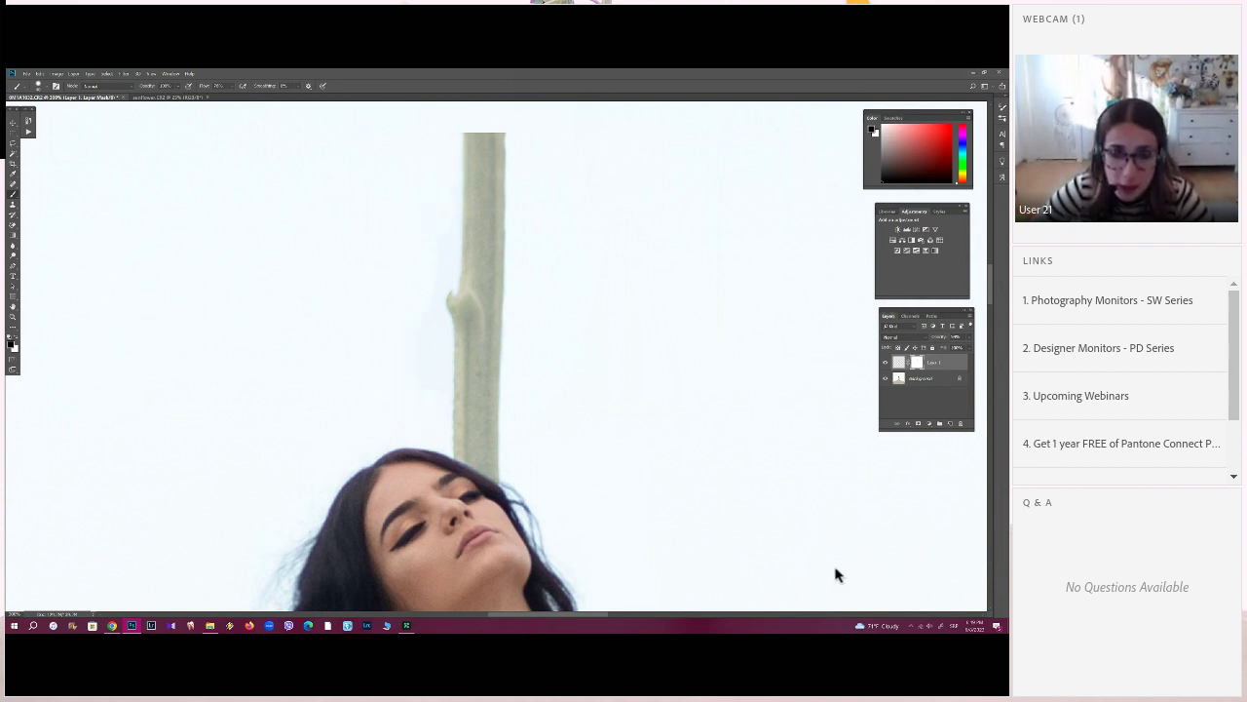
# - Adjust the brush size and mask the bluish sky patch along the upper left edge of the stem
pyautogui.rightClick(499, 269)
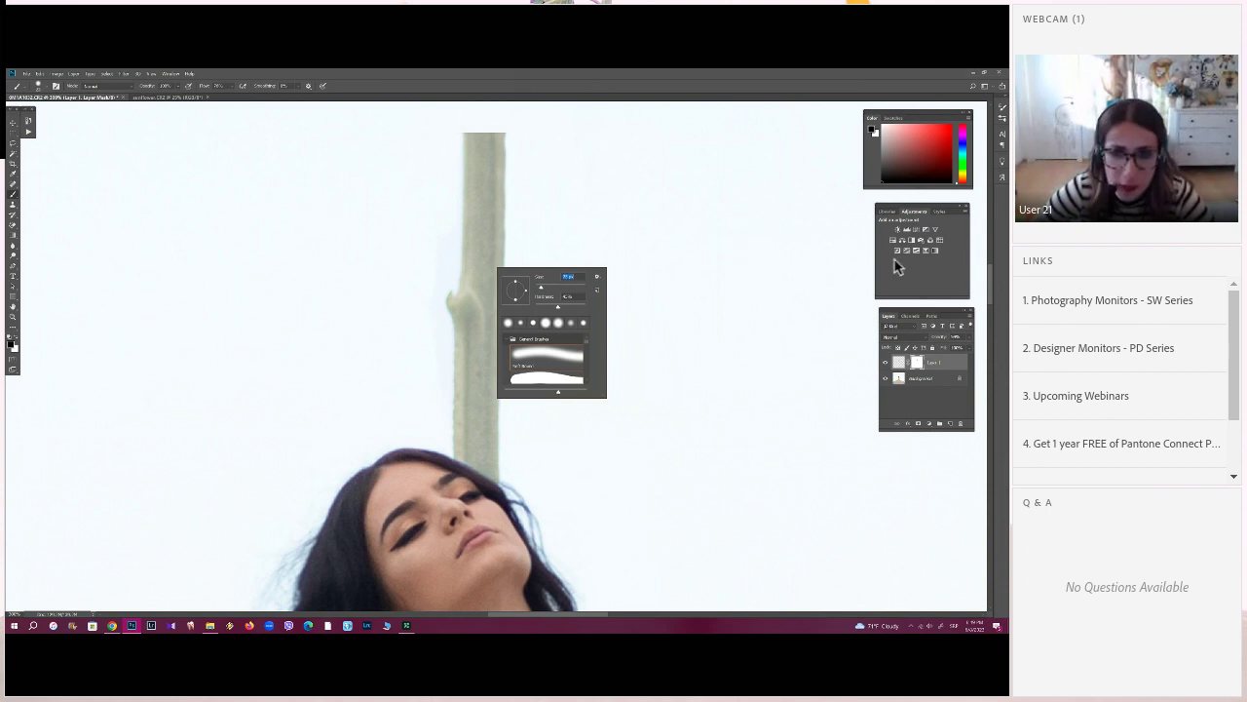
pyautogui.click(902, 221)
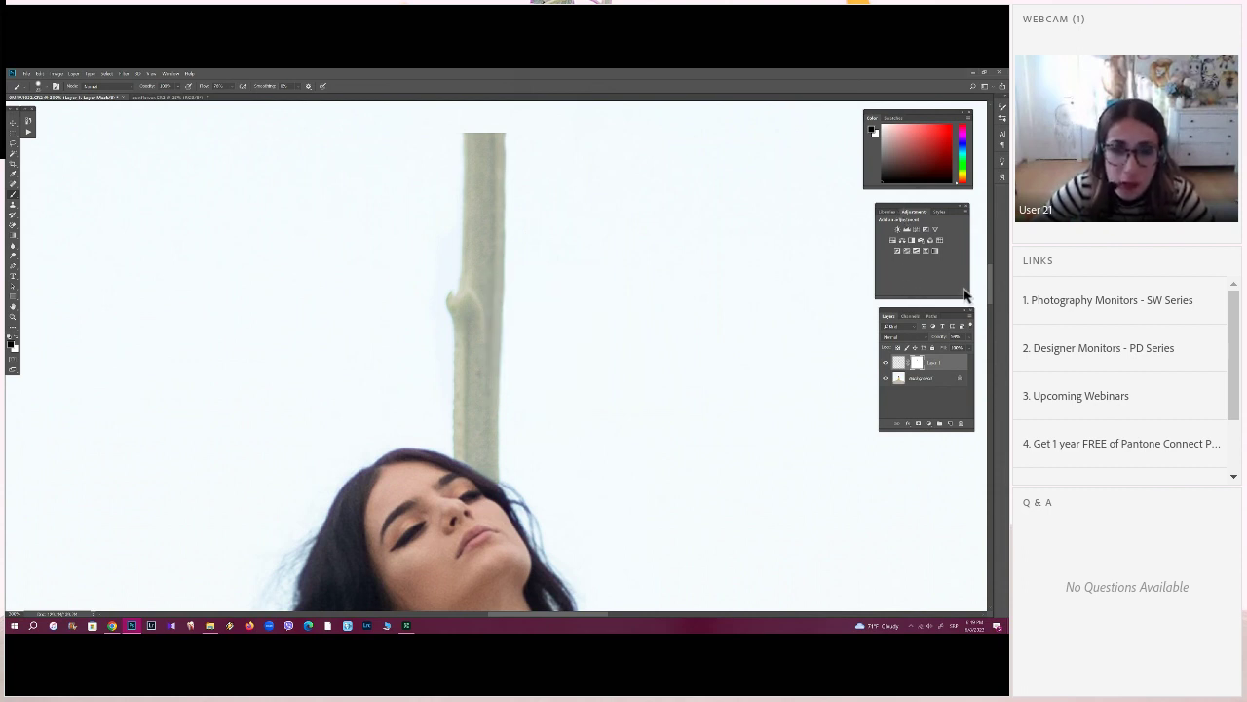
pyautogui.rightClick(490, 179)
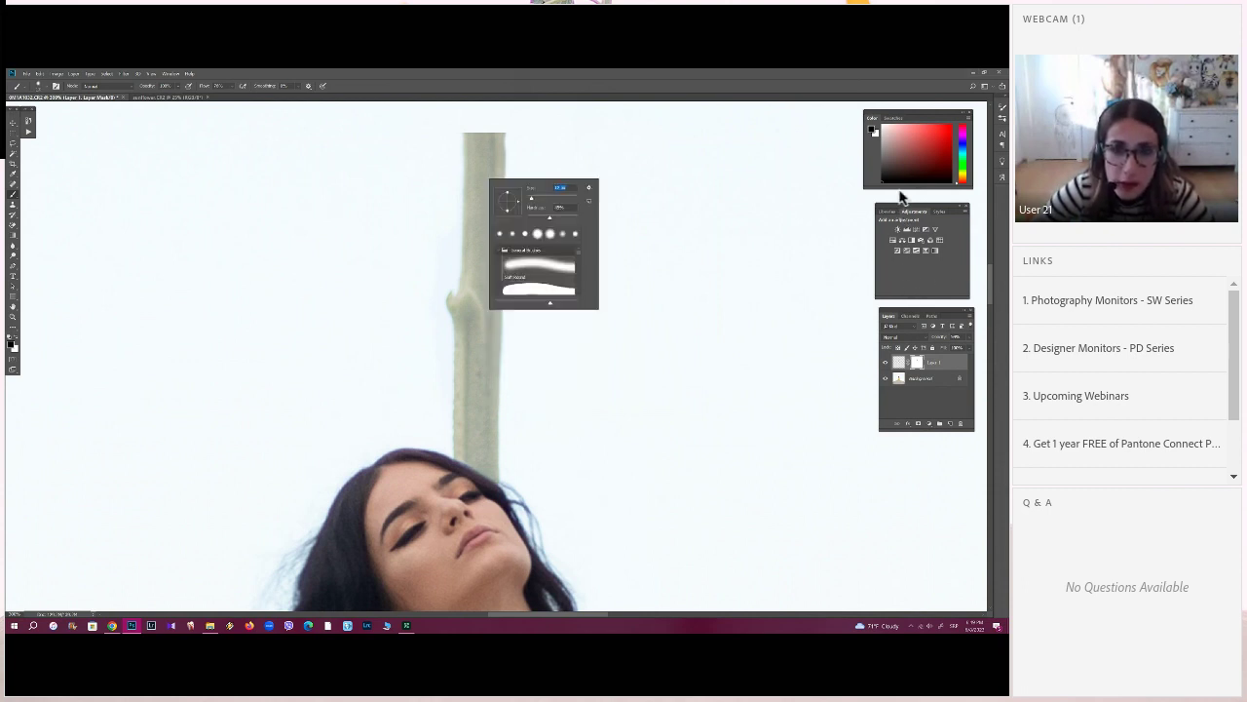
pyautogui.press('Escape')
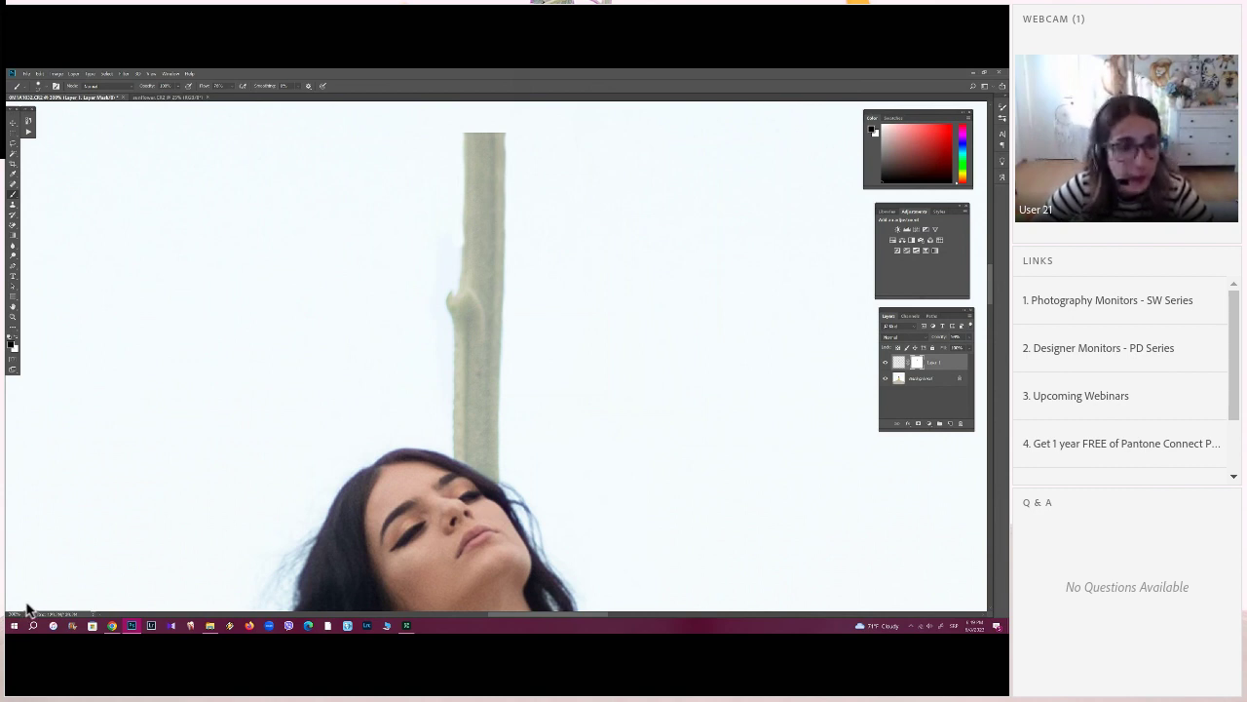
pyautogui.press('x')
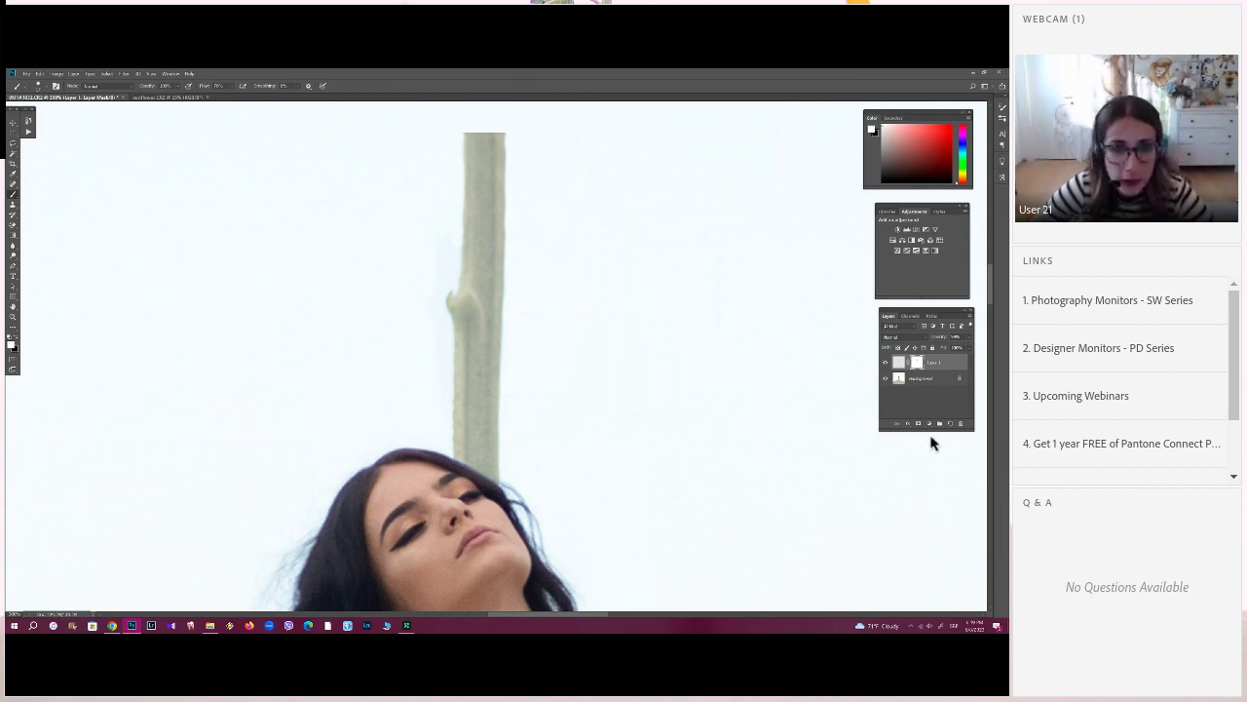
pyautogui.press('x')
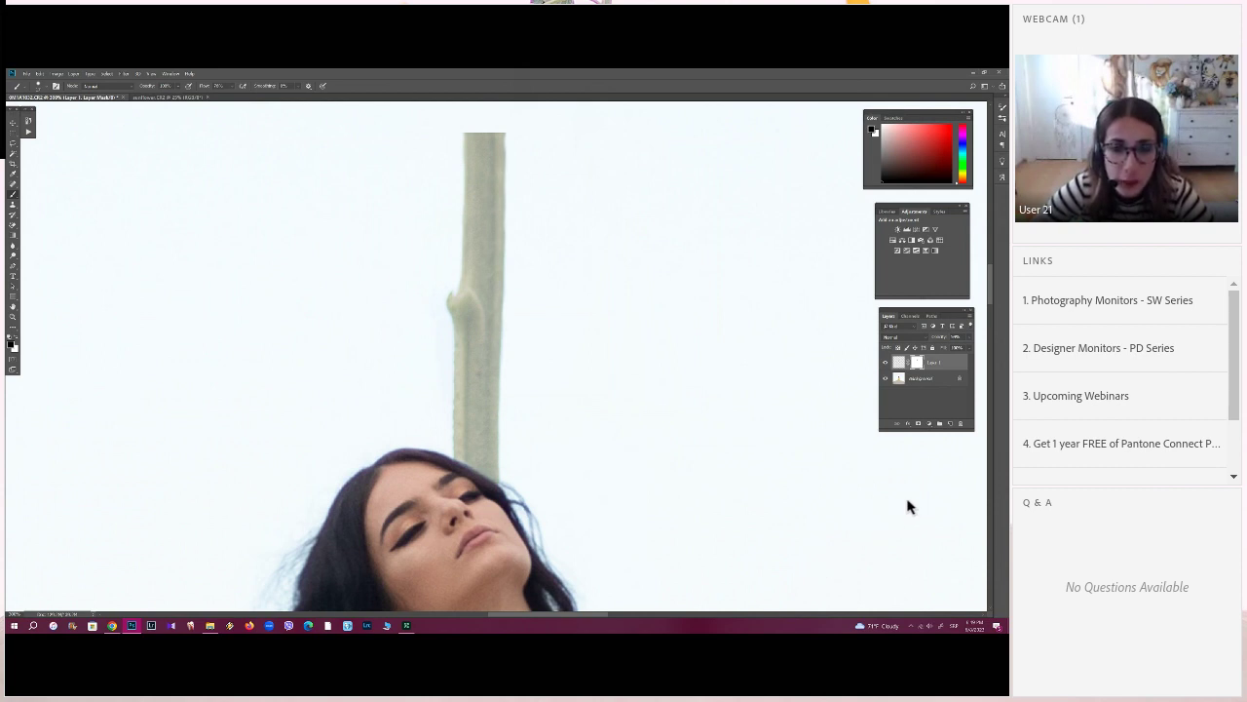
# - With a smaller brush and black, clean the remaining sky tint around the knob and edges of the stem
pyautogui.rightClick(496, 265)
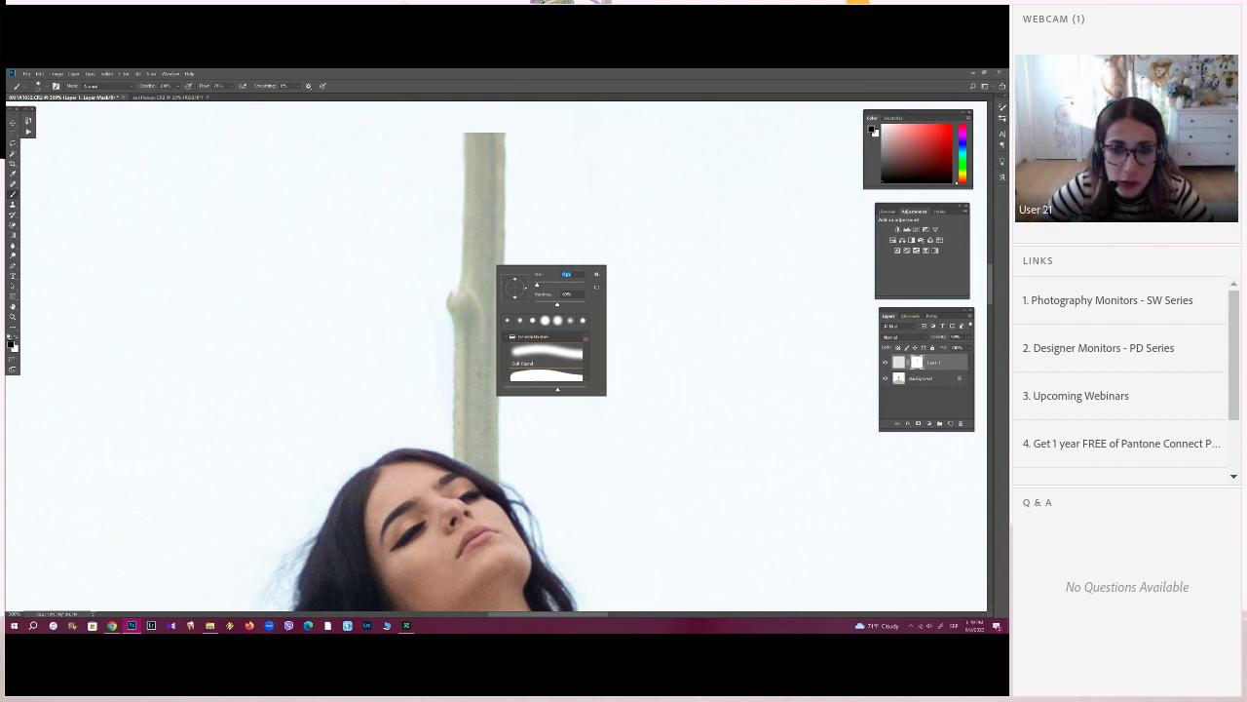
pyautogui.press('Return')
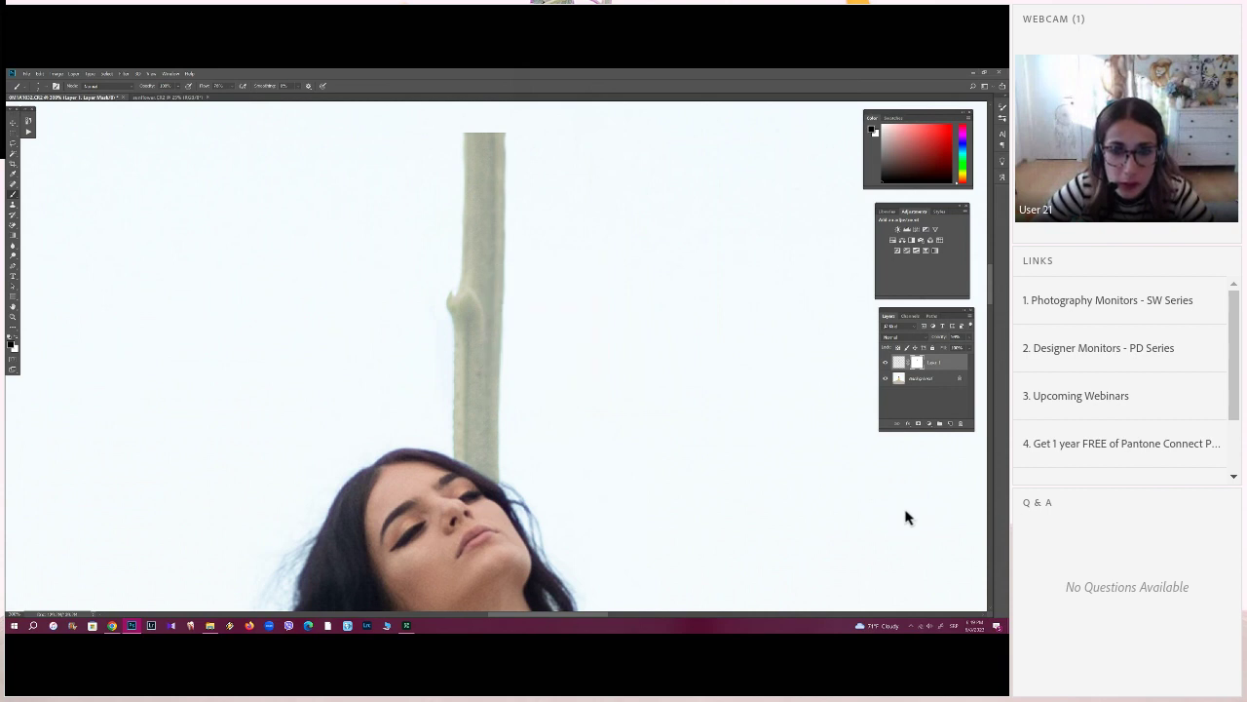
pyautogui.rightClick(530, 264)
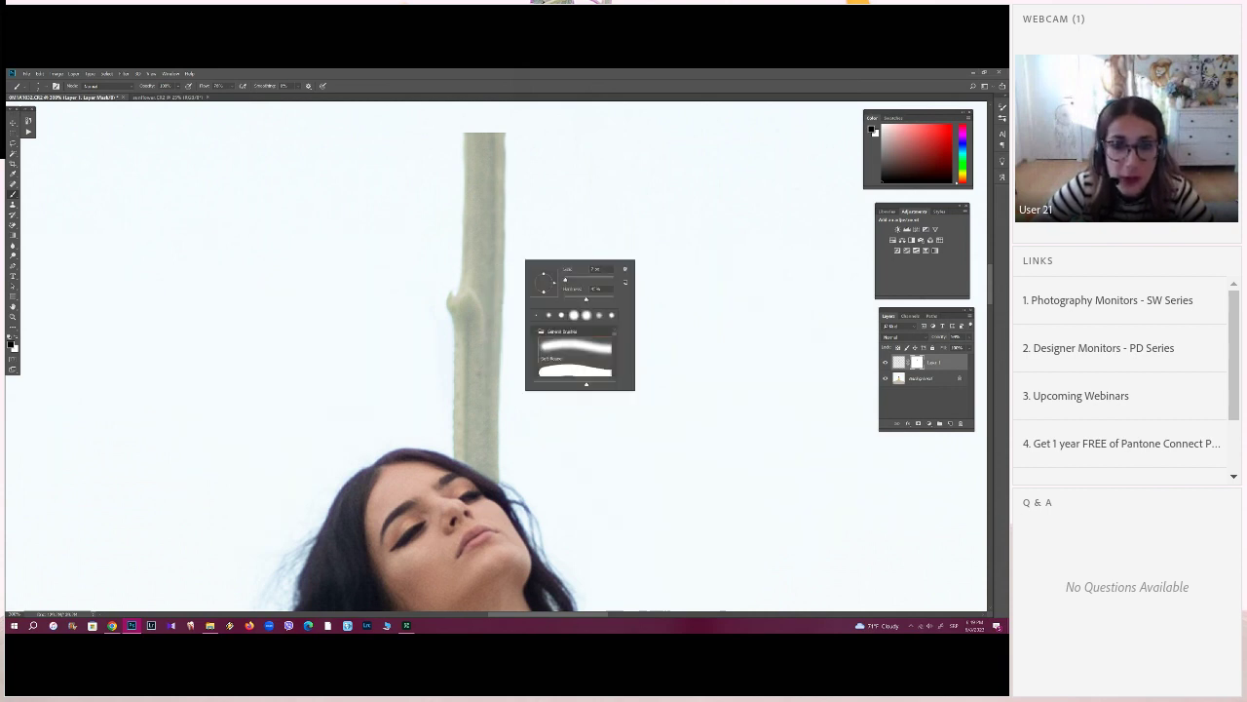
pyautogui.click(868, 525)
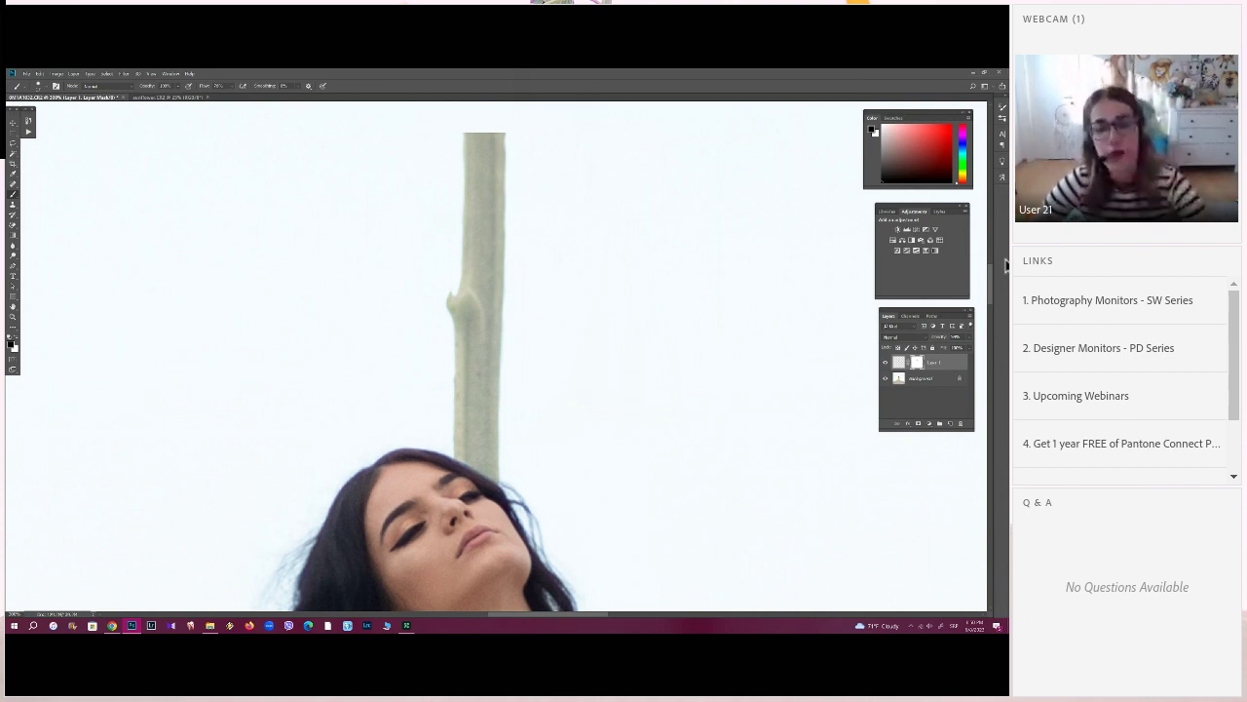
# - Set the stem layer's opacity back to 100%
pyautogui.click(13, 316)
pyautogui.rightClick(328, 297)
pyautogui.click(354, 339)
pyautogui.rightClick(494, 280)
pyautogui.click(512, 322)
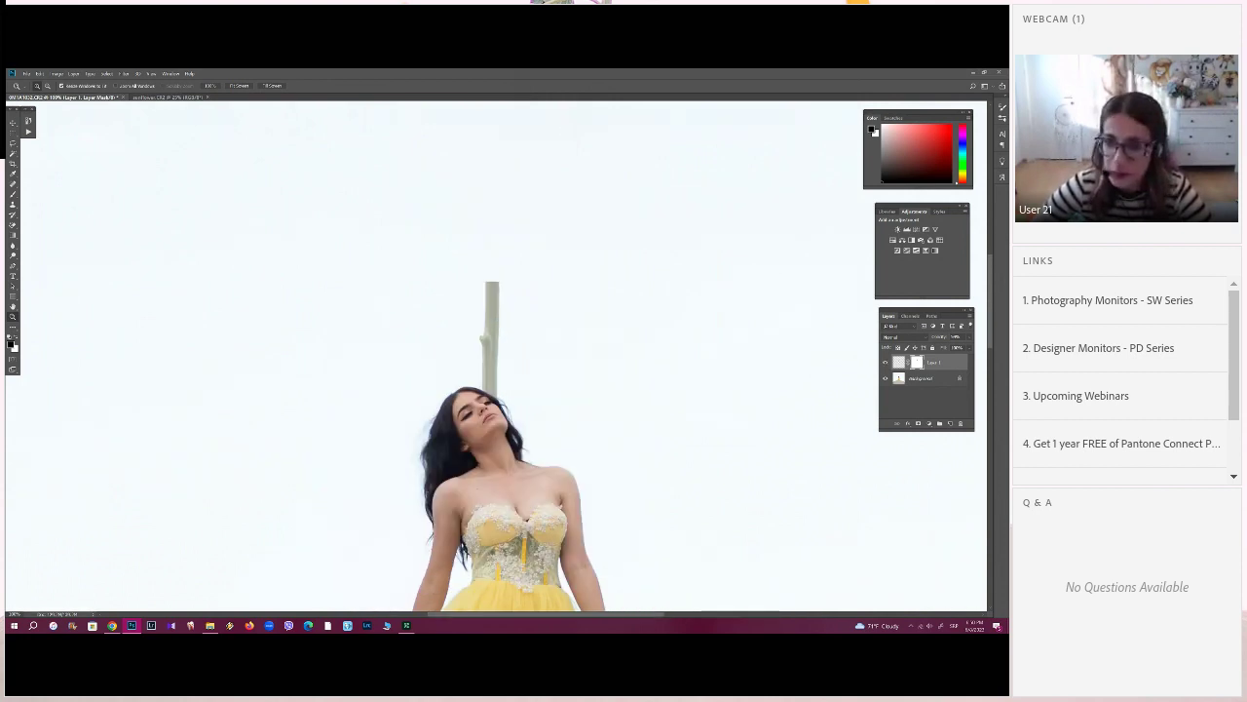
pyautogui.moveTo(952, 347); pyautogui.dragTo(969, 347)
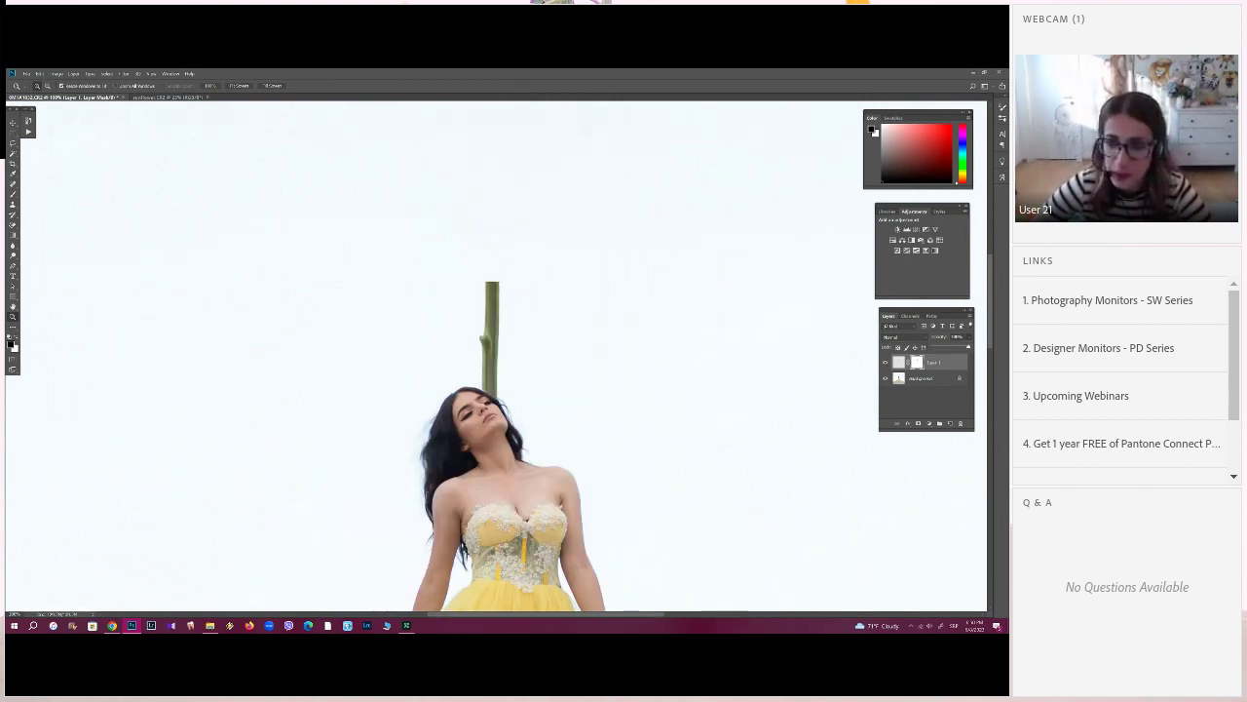
# - Touch up the mask where the stem meets the woman's hair with a small brush, alternating between white and black
pyautogui.click(532, 391)
pyautogui.click(532, 392)
pyautogui.click(532, 391)
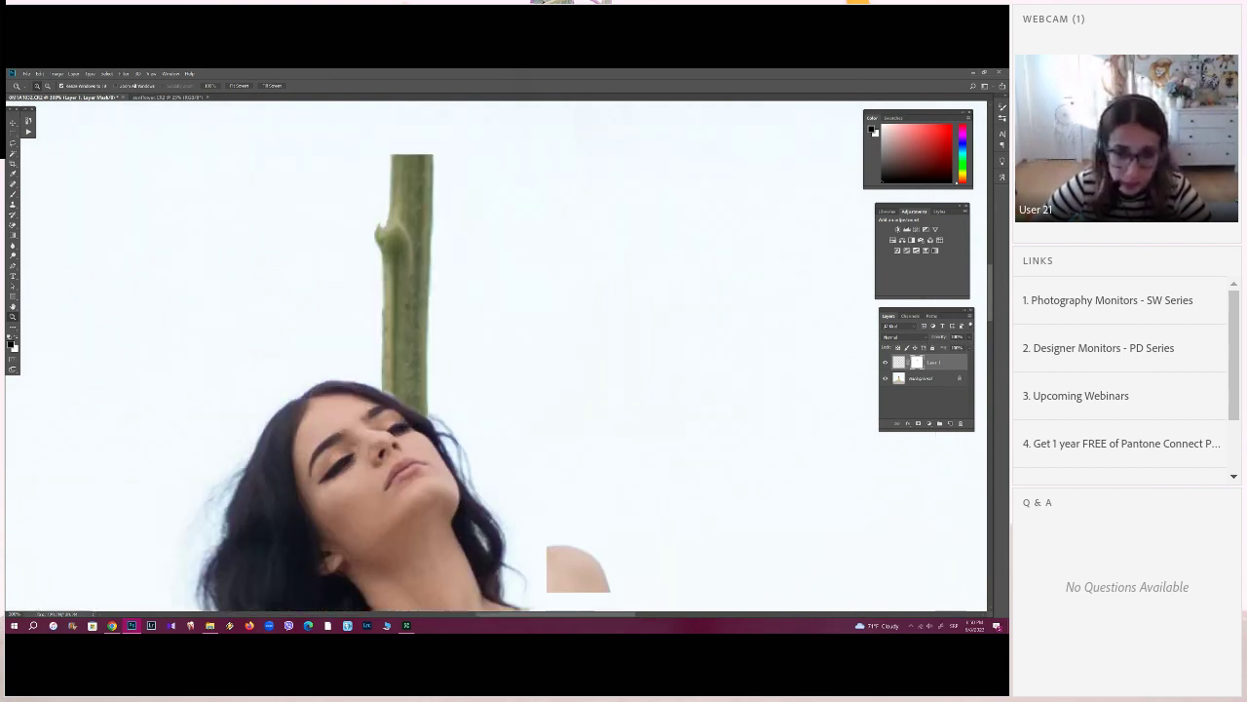
pyautogui.press('b')
pyautogui.press('x')
pyautogui.rightClick(438, 379)
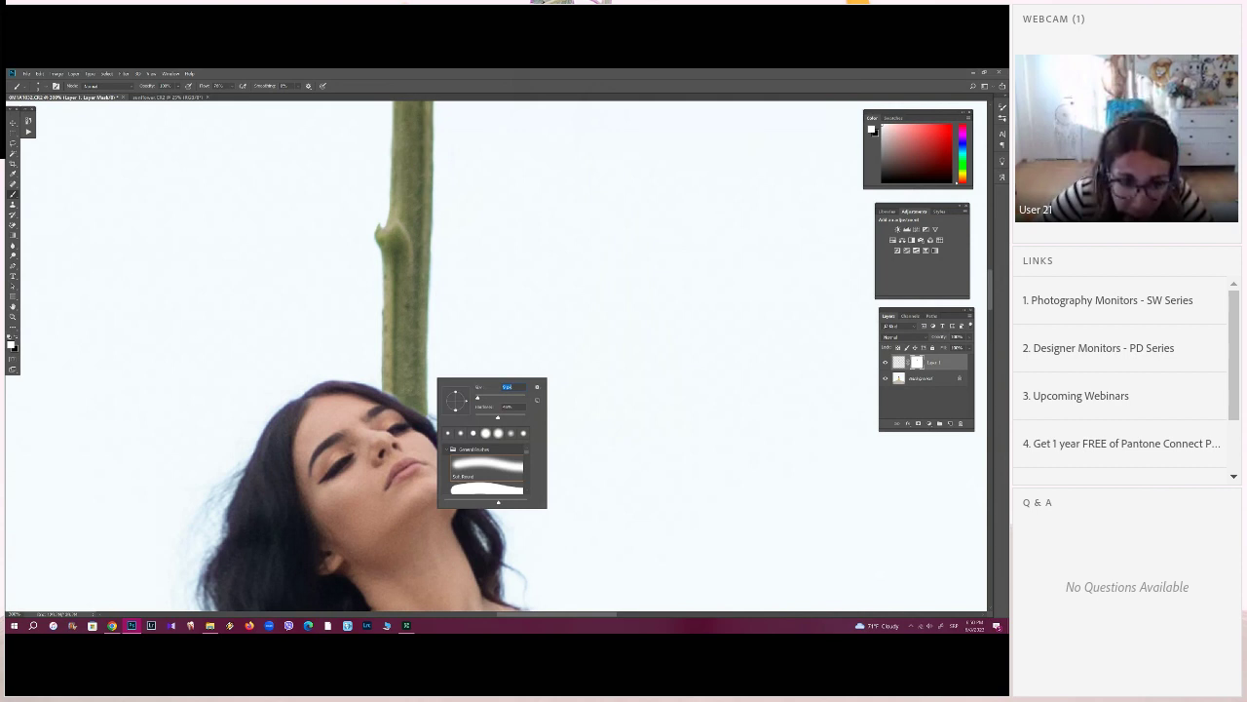
pyautogui.press('Return')
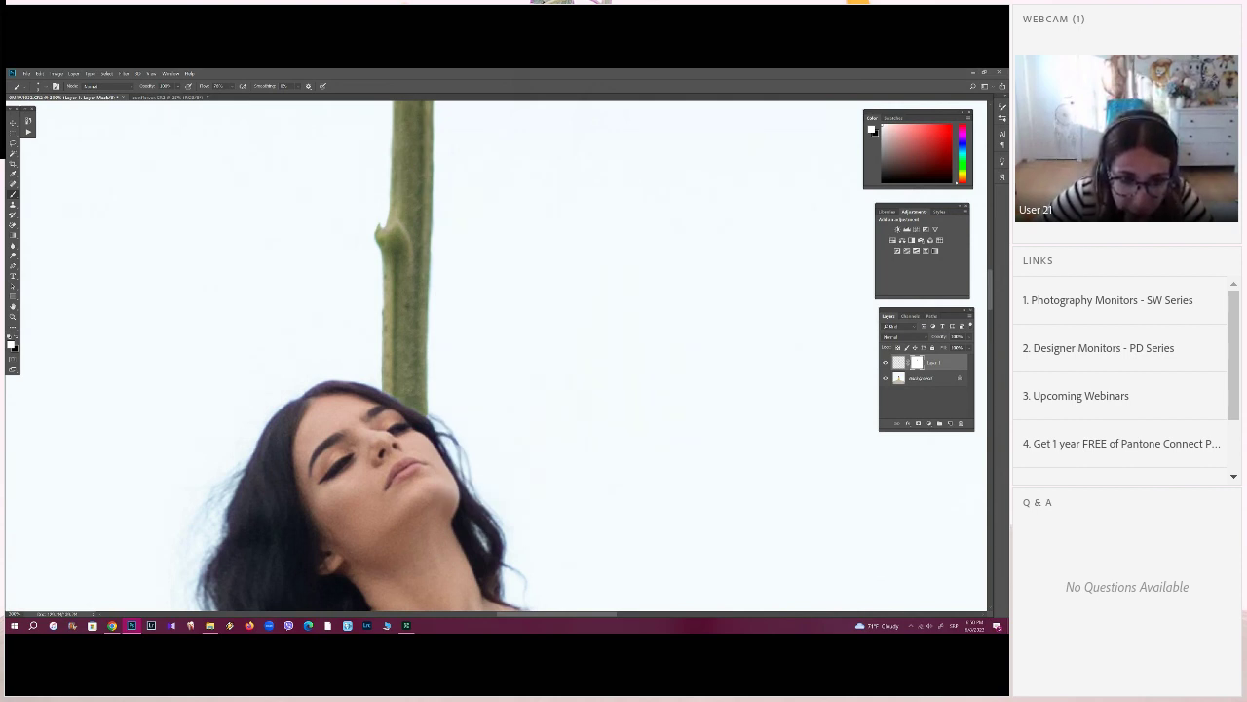
pyautogui.press('x')
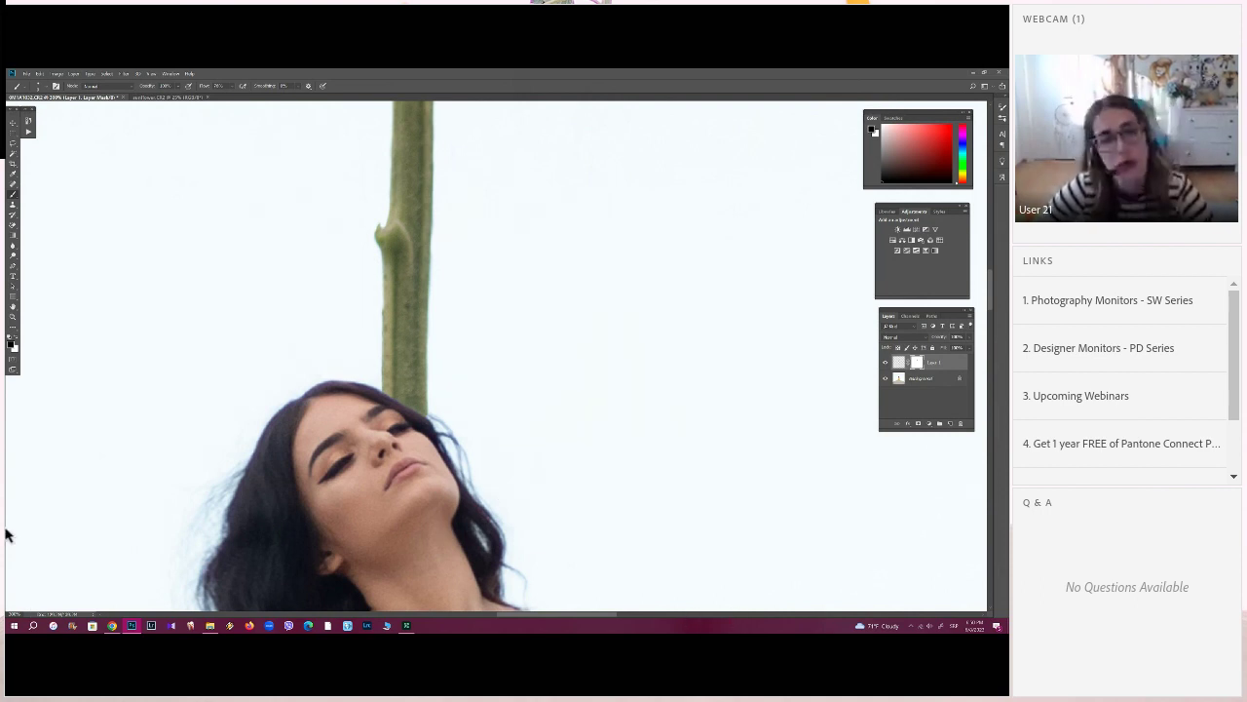
pyautogui.press('x')
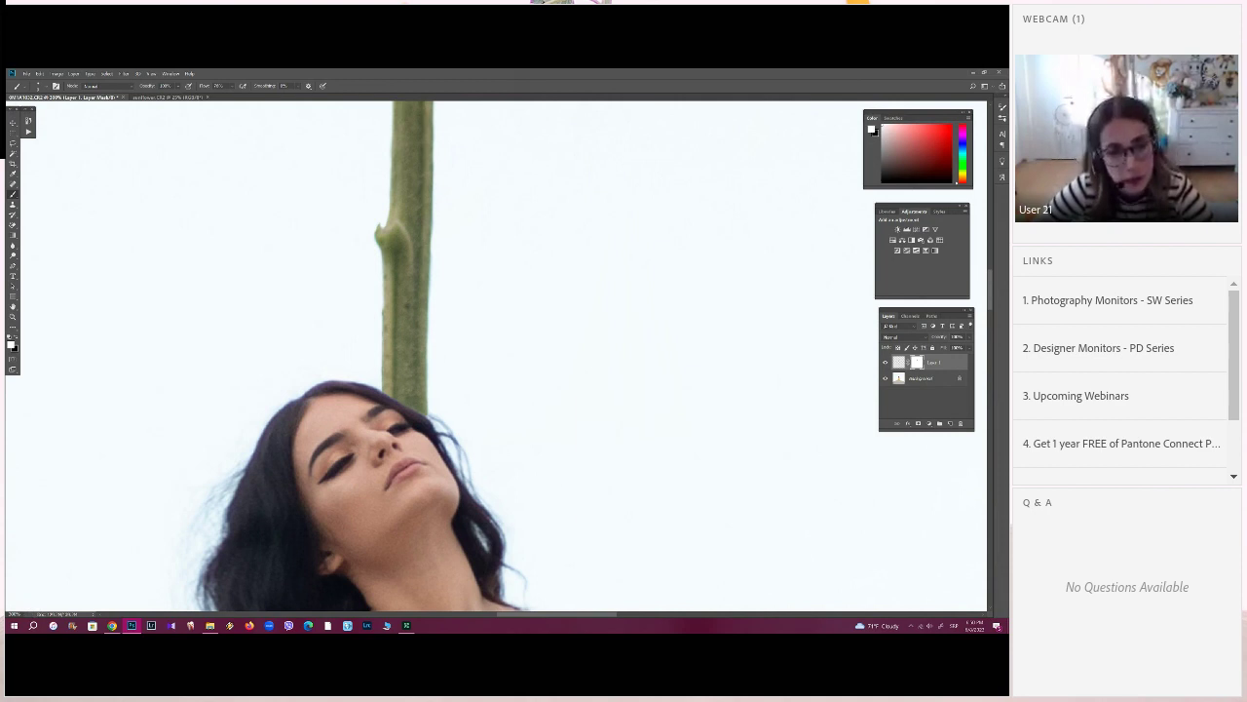
pyautogui.rightClick(460, 388)
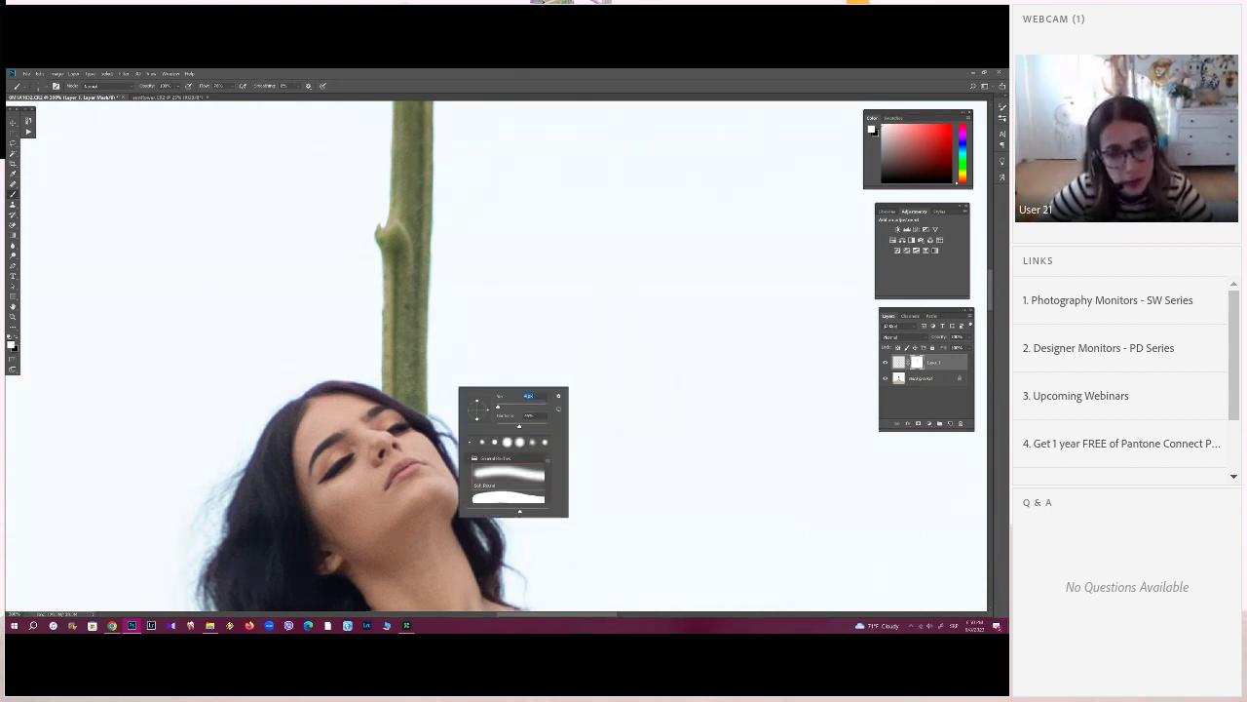
pyautogui.press('Escape')
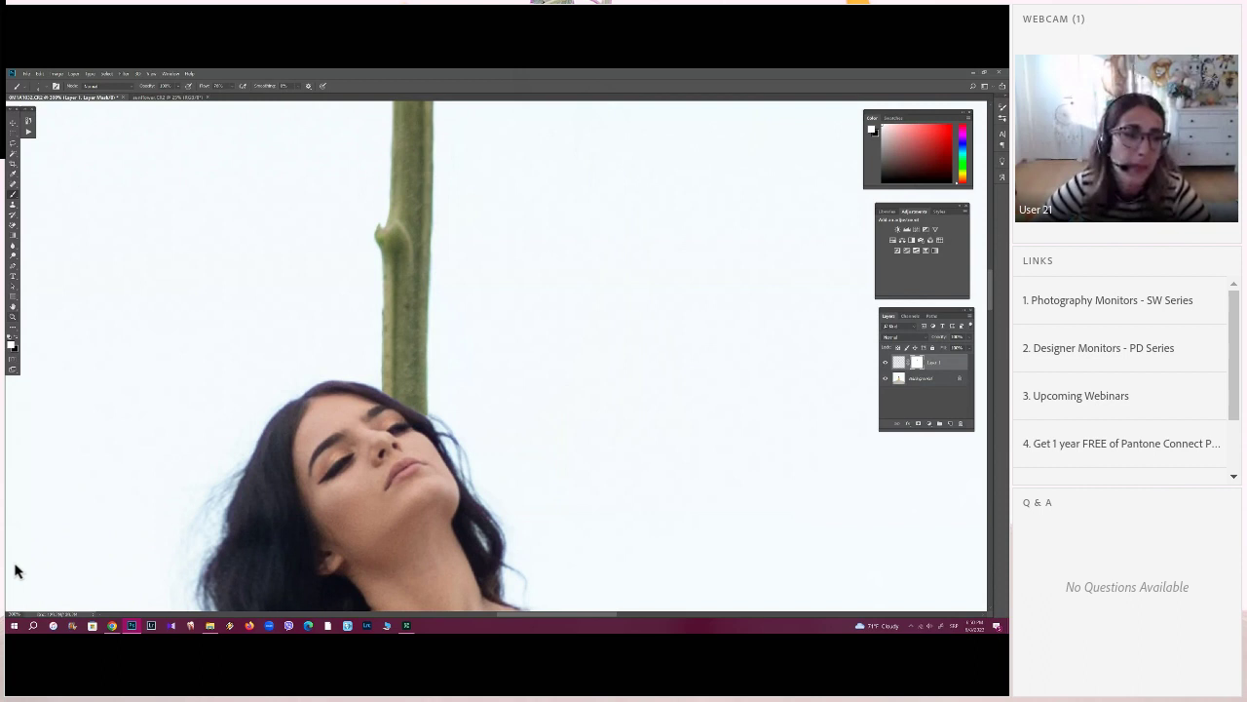
# - Examine the stem above the woman's head within the whole photo
pyautogui.press('z')
pyautogui.rightClick(427, 303)
pyautogui.click(452, 345)
pyautogui.rightClick(480, 287)
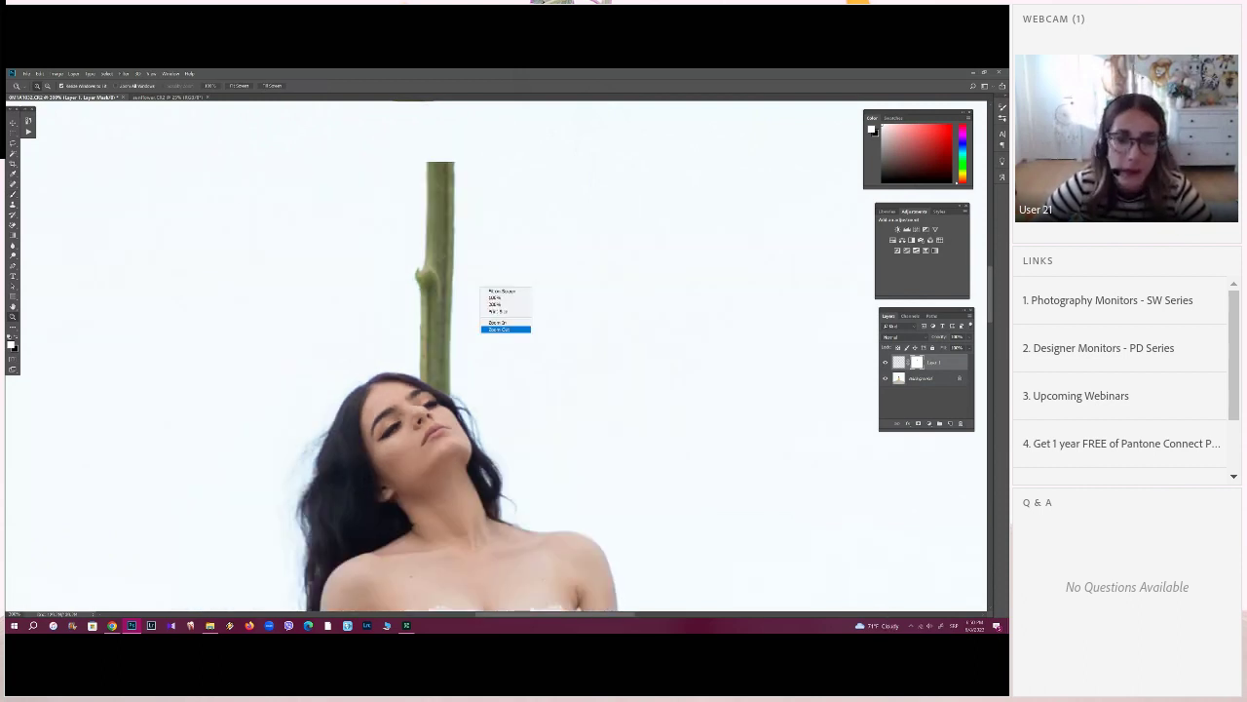
pyautogui.click(507, 330)
pyautogui.rightClick(521, 259)
pyautogui.click(546, 302)
pyautogui.click(48, 86)
pyautogui.click(515, 307)
pyautogui.click(517, 297)
pyautogui.click(519, 287)
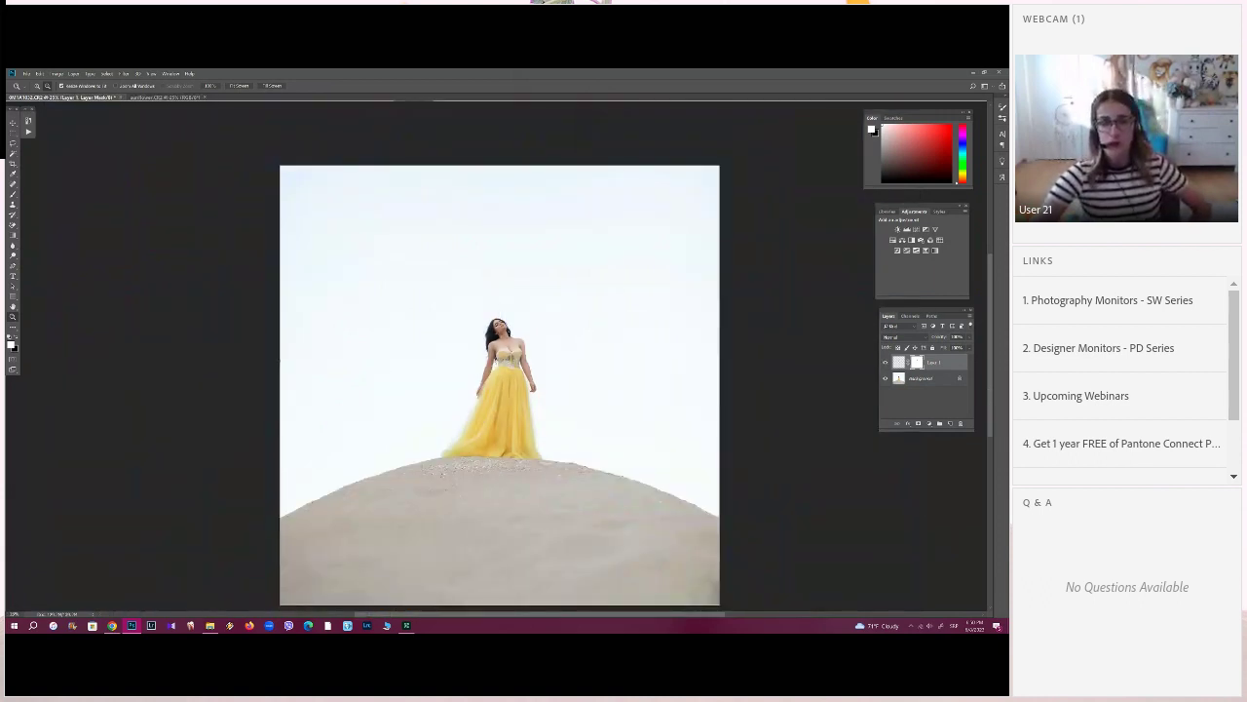
# - Flatten the image so the masked stem layer merges into the background
pyautogui.click(40, 73)
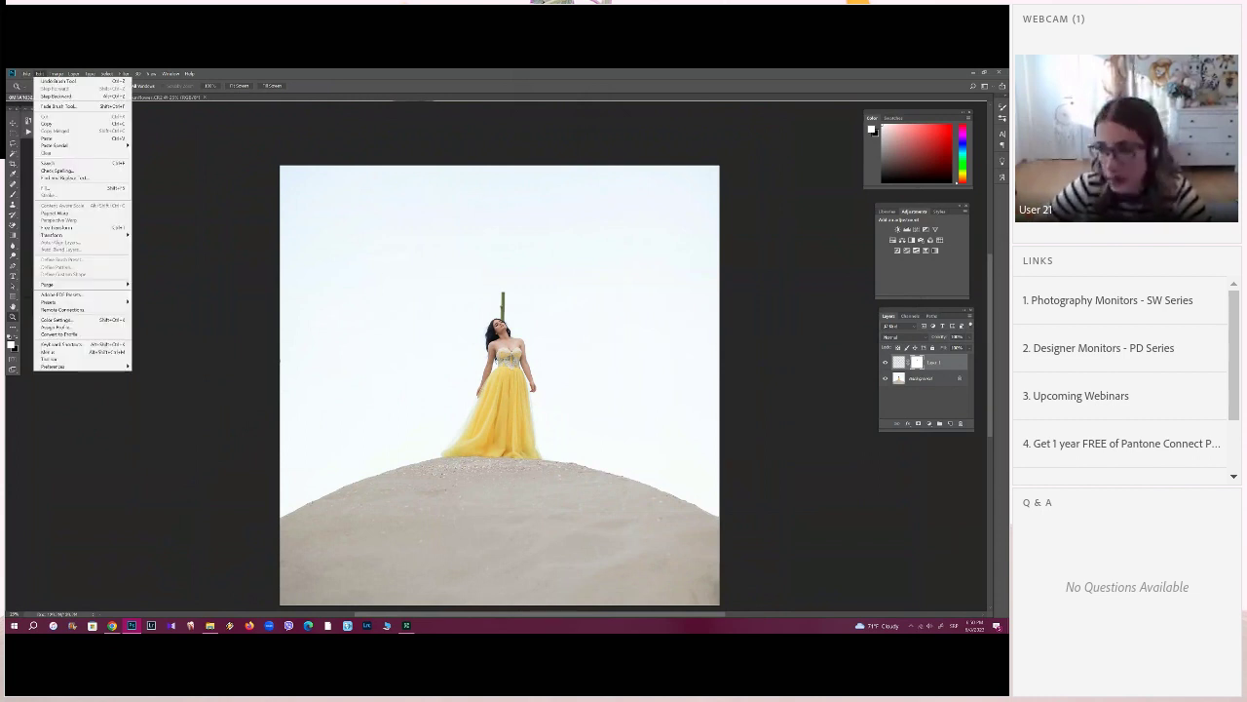
pyautogui.rightClick(931, 362)
pyautogui.click(965, 514)
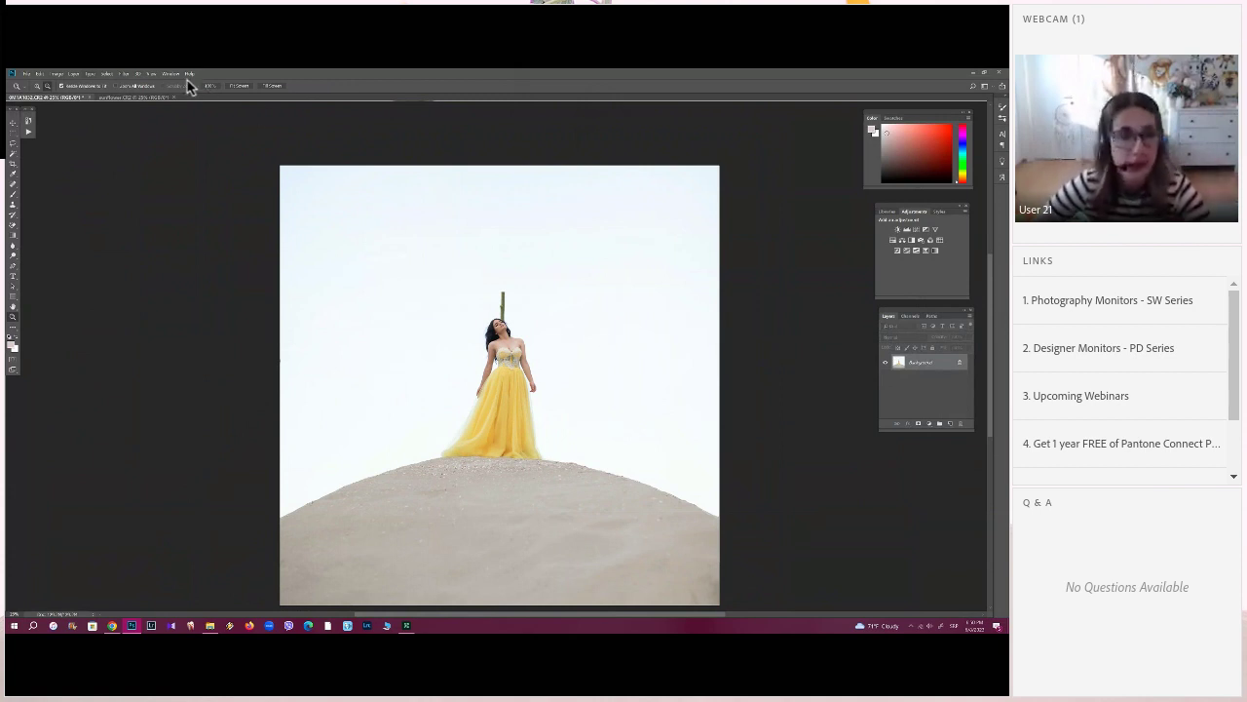
pyautogui.click(28, 74)
pyautogui.click(56, 89)
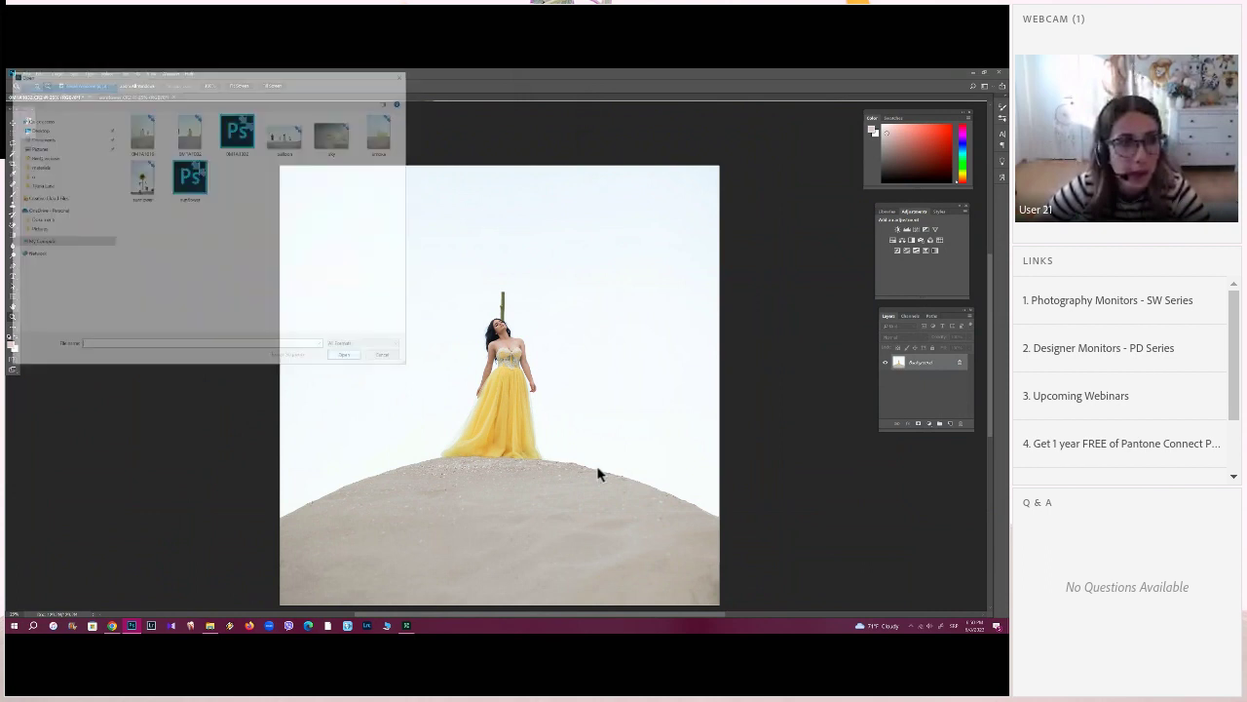
pyautogui.doubleClick(141, 179)
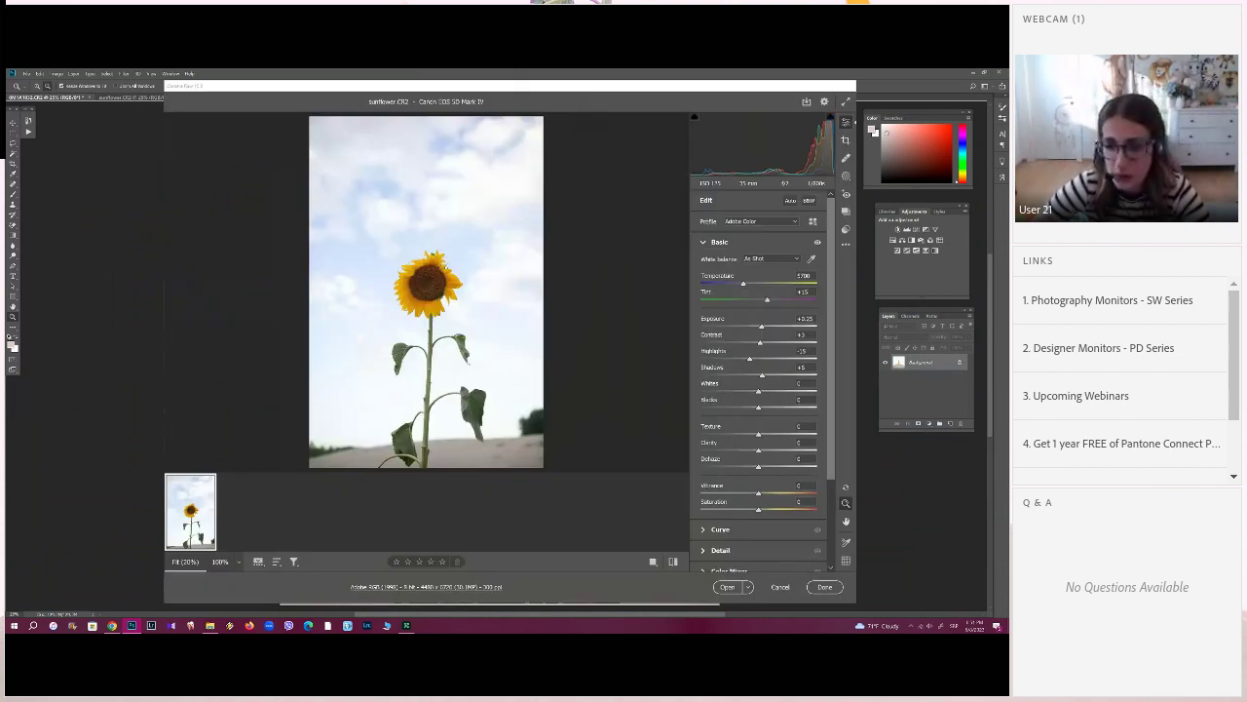
pyautogui.click(781, 587)
# - In the already open sunflower photo, lasso loosely around the flower head with a short piece of stem and copy it
pyautogui.click(133, 97)
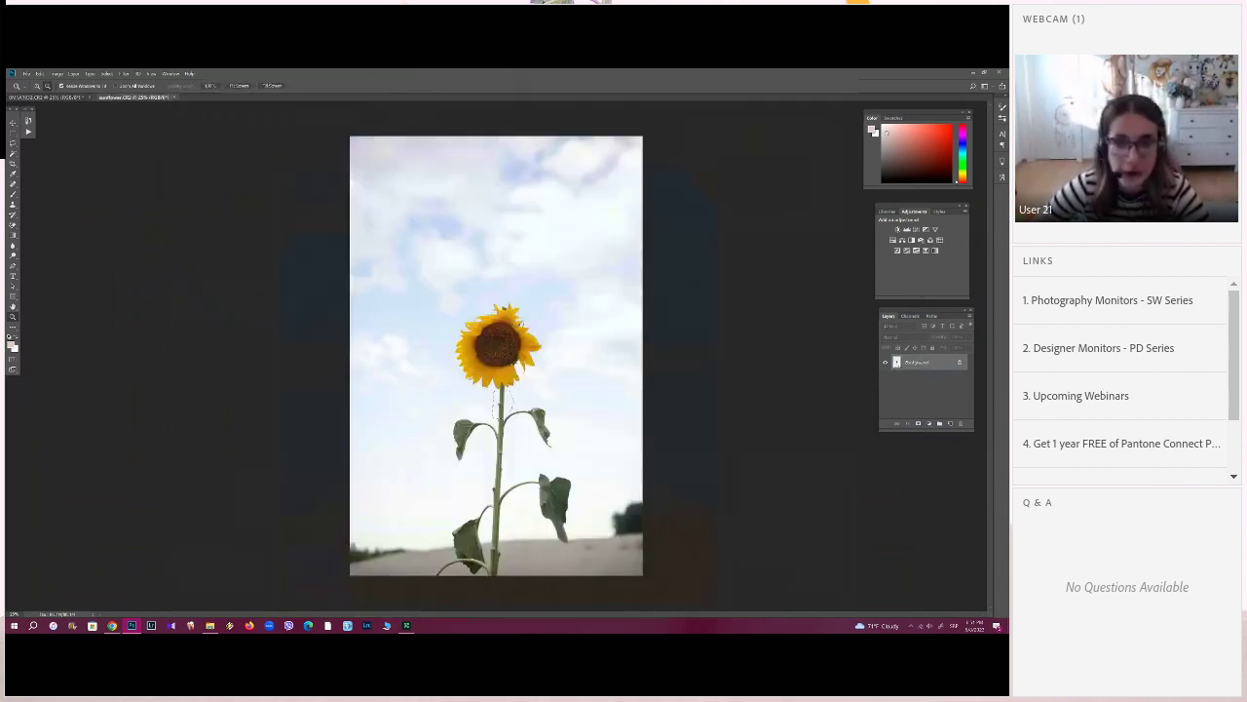
pyautogui.press('l')
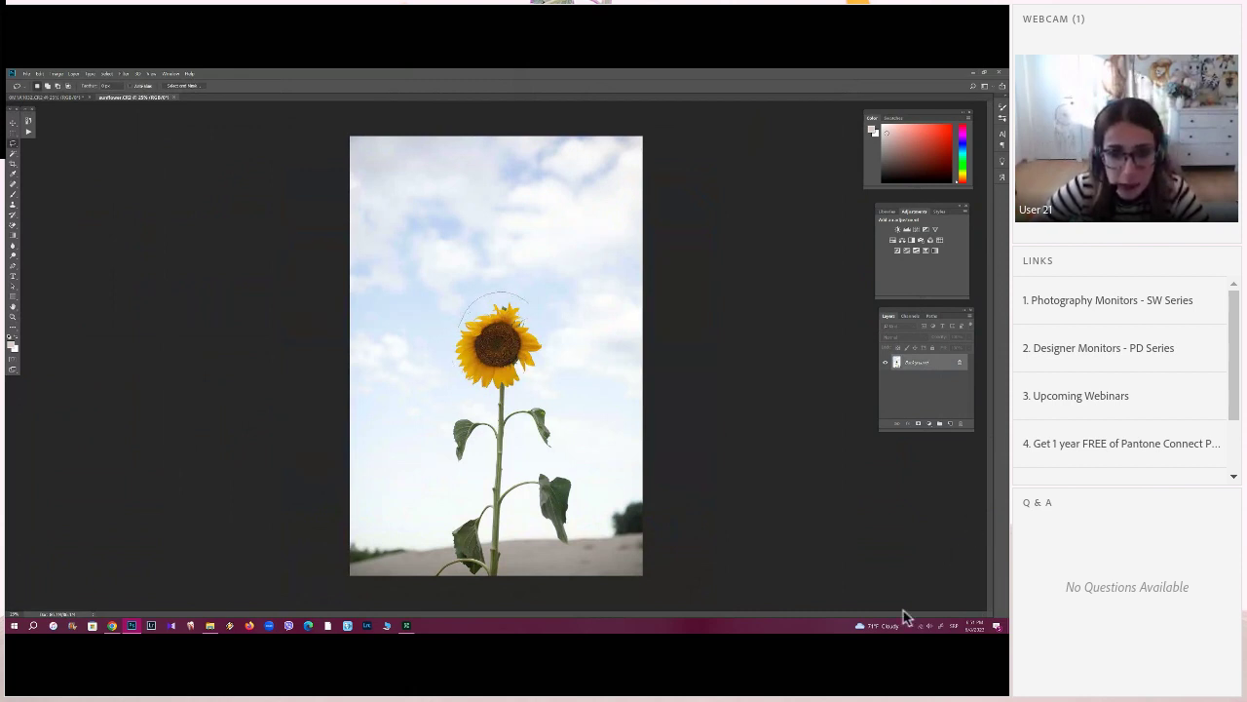
pyautogui.click(40, 74)
pyautogui.click(92, 125)
# - Paste the copied sunflower head into the photo of the woman as a new layer
pyautogui.hotkey('ctrl', 'Tab')
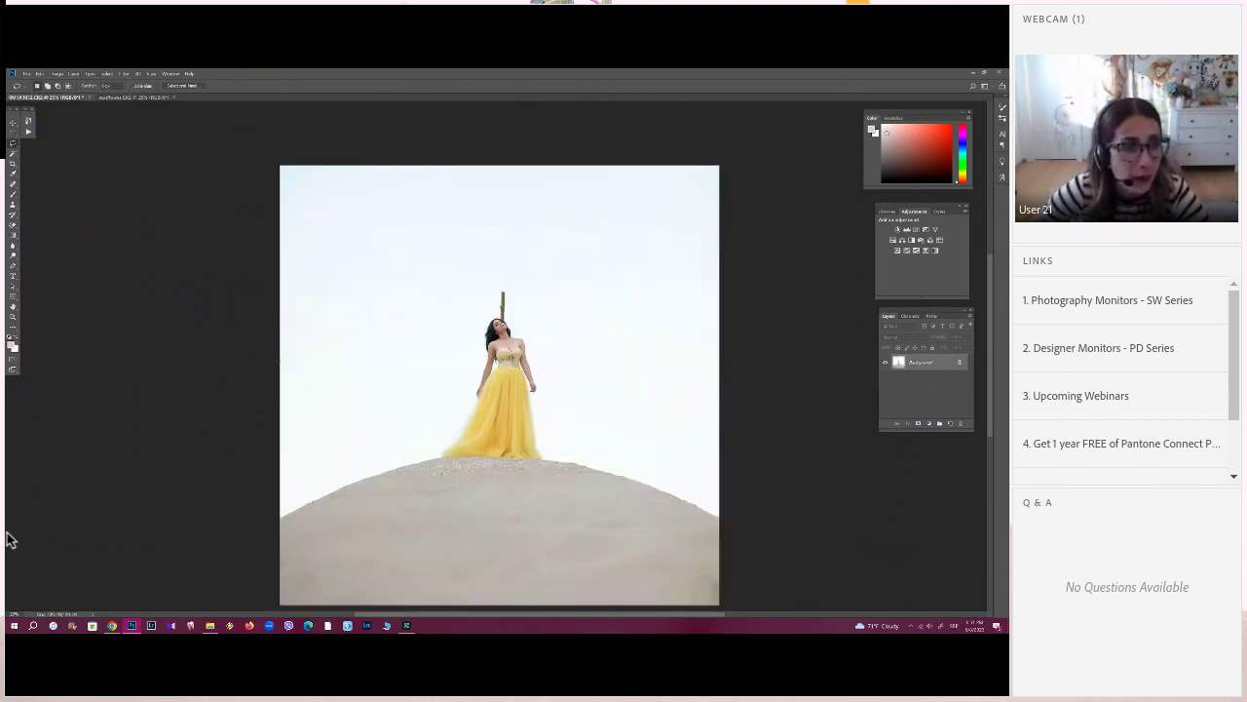
pyautogui.press('z')
pyautogui.keyDown('alt'); pyautogui.click(941, 451); pyautogui.keyUp('alt')
pyautogui.click(40, 74)
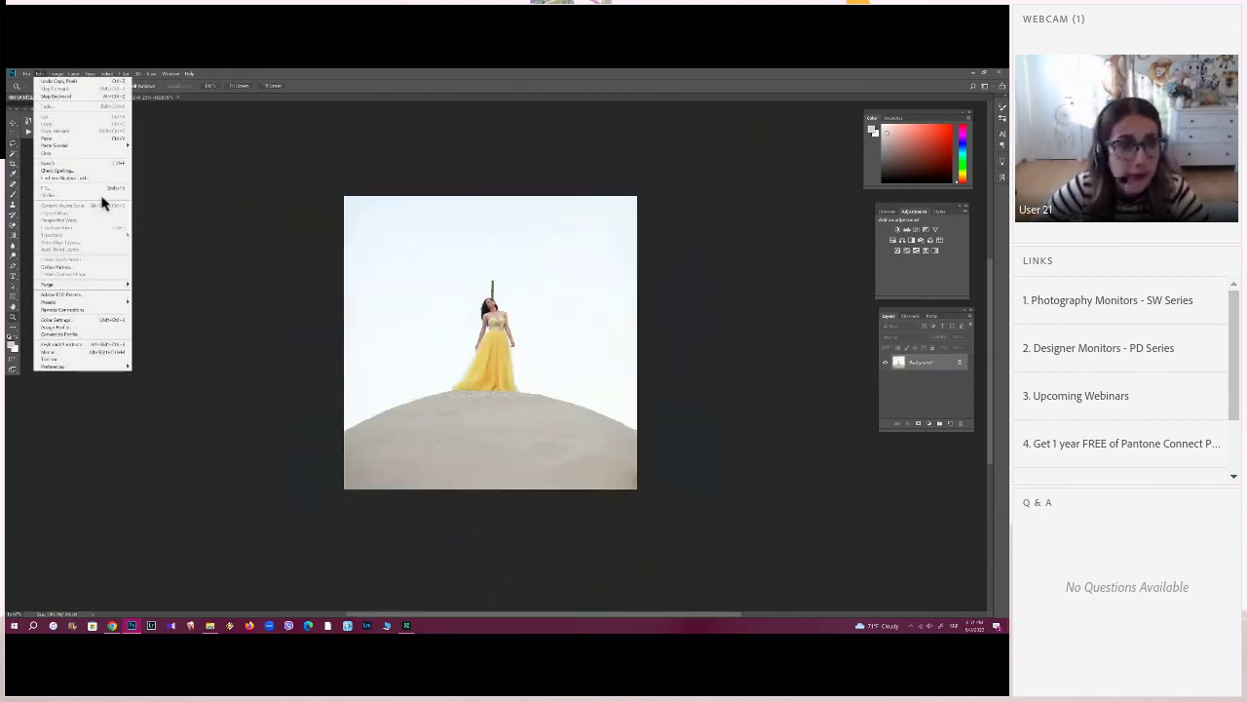
pyautogui.click(59, 138)
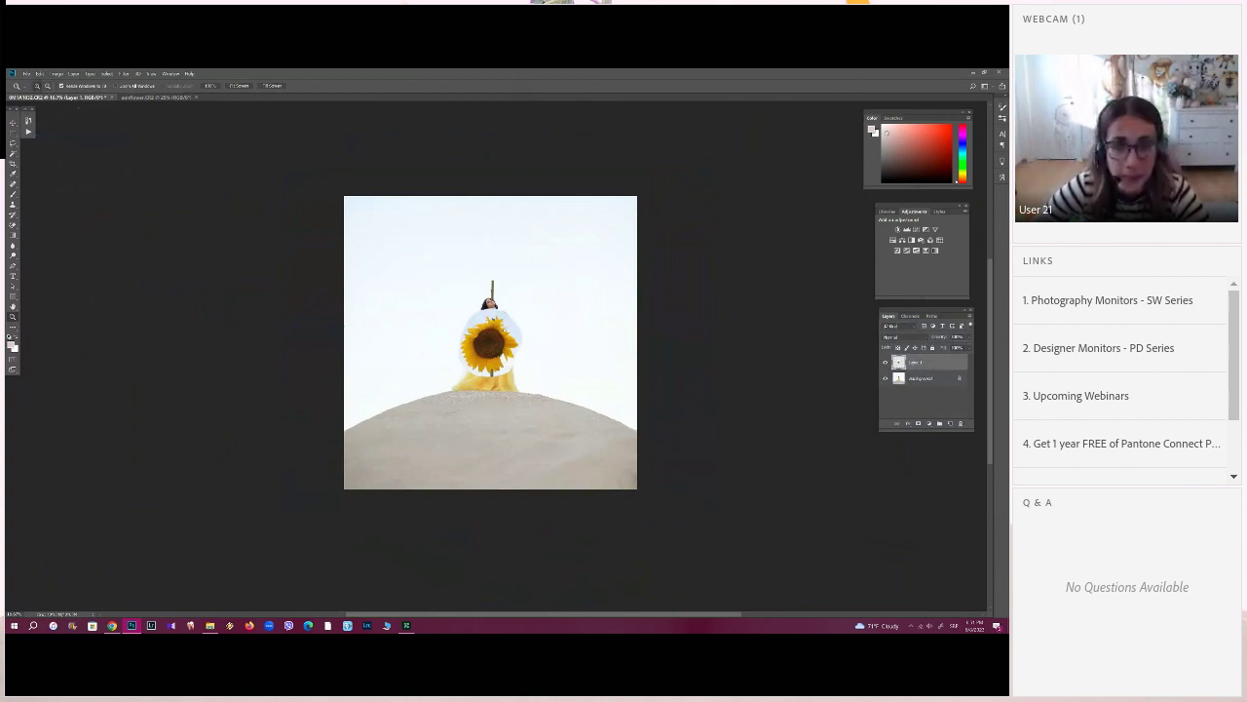
# - Move the pasted sunflower head up from the dress to above the woman's head
pyautogui.hotkey('ctrl', '+')
pyautogui.hotkey('ctrl', '+')
pyautogui.click(13, 123)
pyautogui.moveTo(495, 368); pyautogui.dragTo(502, 197)
# - Enlarge the sunflower head with Free Transform and line up its stem with the stem above the woman's head
pyautogui.hotkey('ctrl', 't')
pyautogui.moveTo(567, 281); pyautogui.dragTo(622, 341)
pyautogui.moveTo(531, 243); pyautogui.dragTo(454, 213)
pyautogui.moveTo(546, 310); pyautogui.dragTo(766, 532)
pyautogui.moveTo(609, 449); pyautogui.dragTo(660, 457)
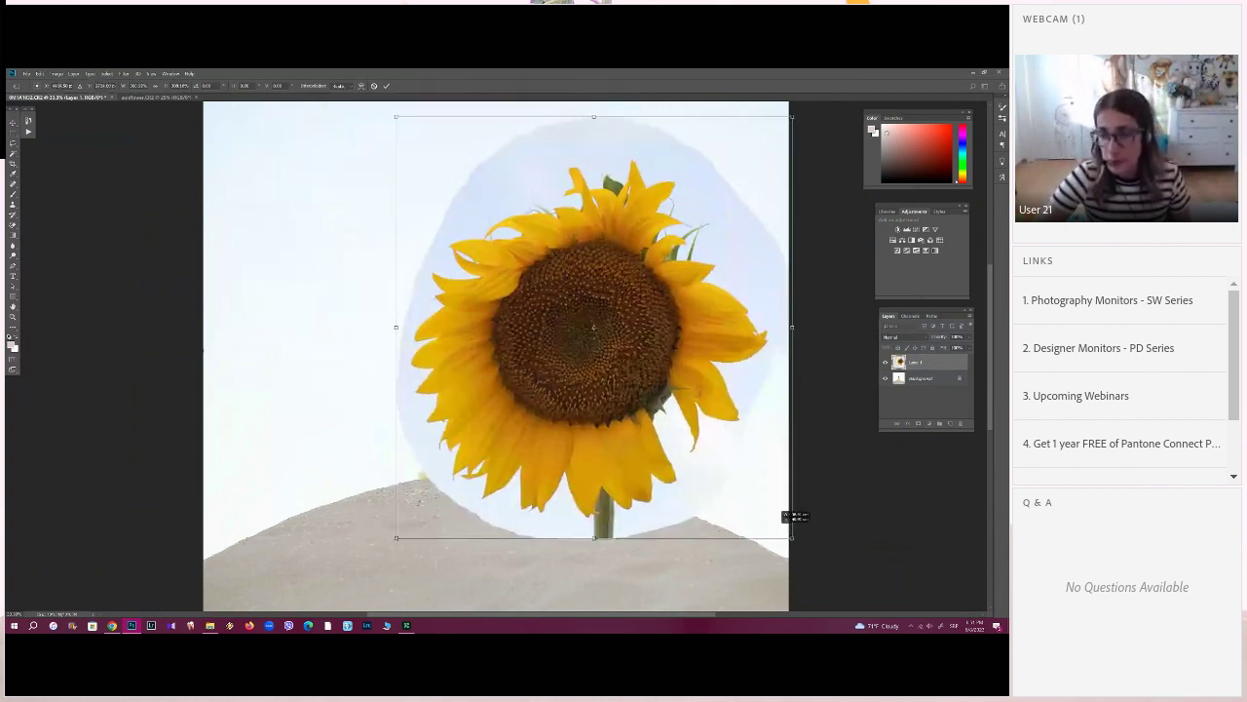
pyautogui.moveTo(794, 516); pyautogui.dragTo(616, 340)
pyautogui.moveTo(506, 216); pyautogui.dragTo(499, 188)
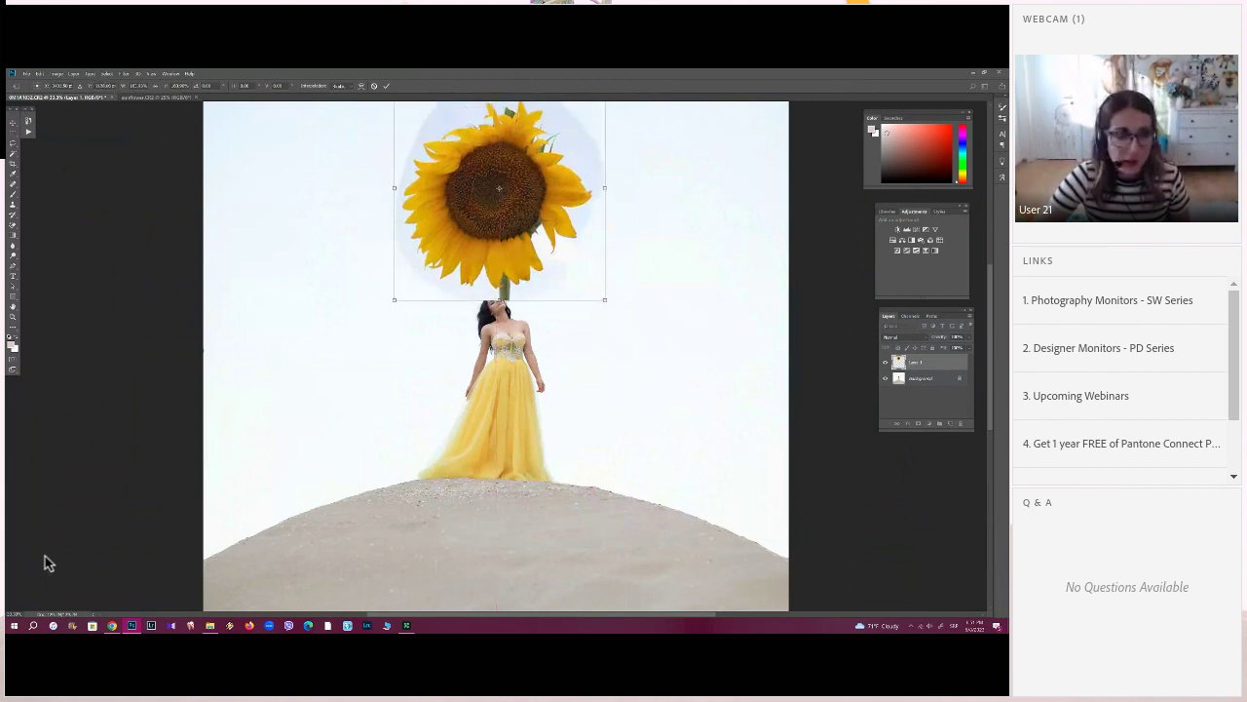
# - Apply the transform and add a layer mask to the sunflower layer
pyautogui.press('z')
pyautogui.click(500, 275)
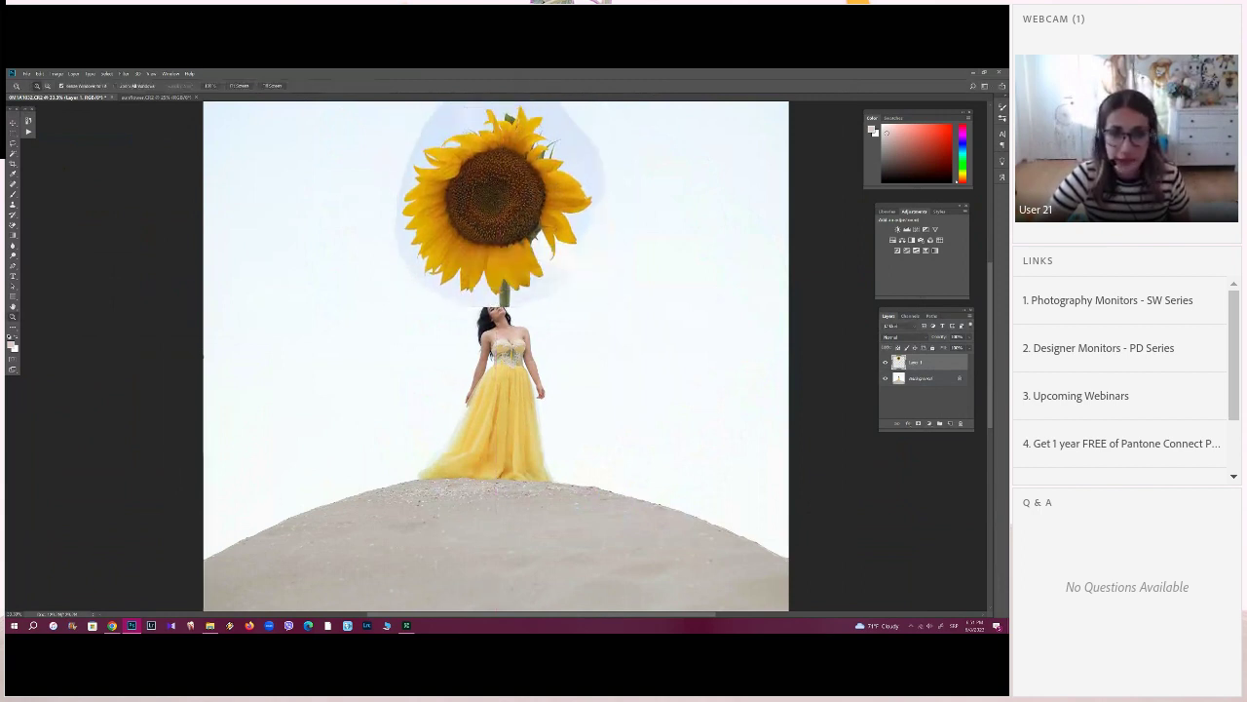
pyautogui.scroll(3, 496, 356)
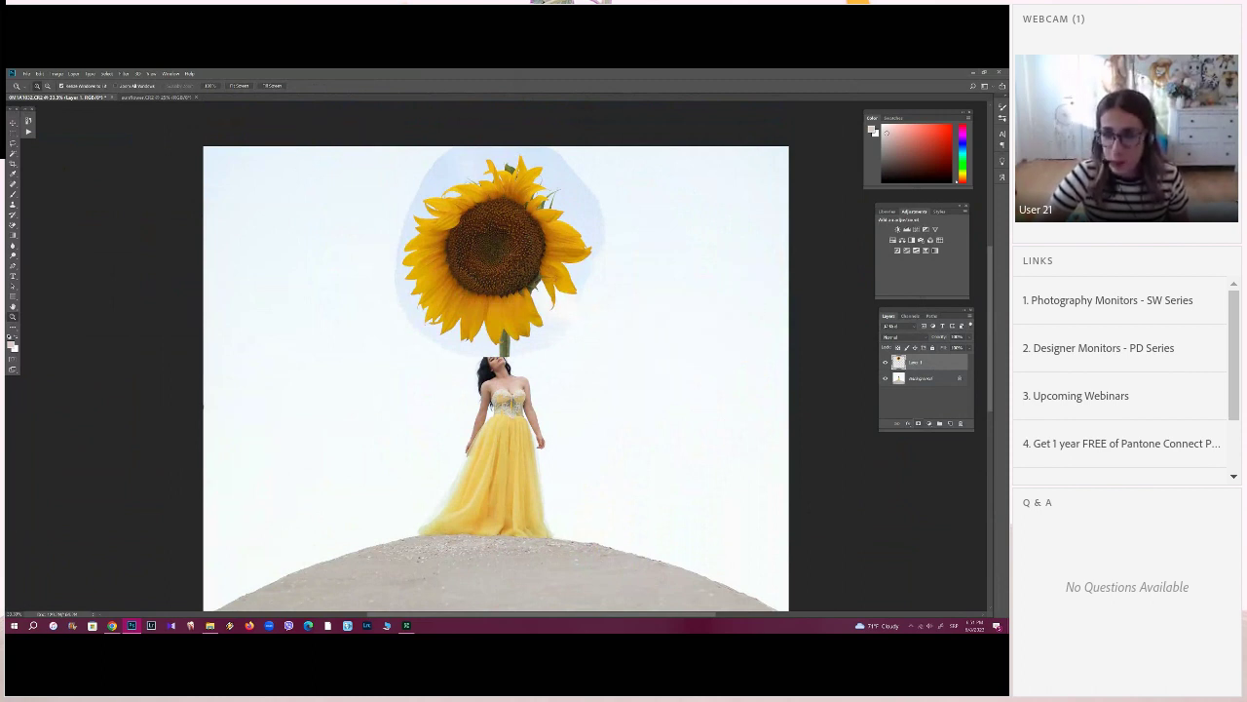
pyautogui.click(918, 423)
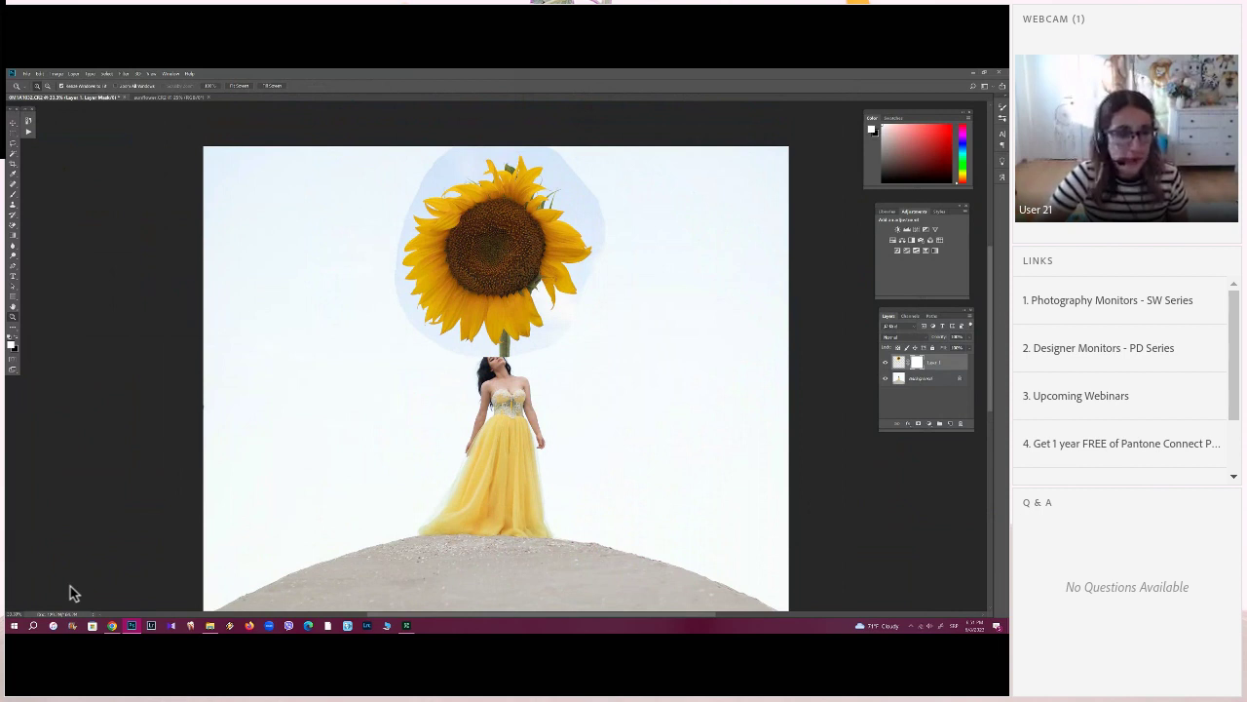
# - Paint black on the sunflower's layer mask with an enlarged brush to hide the outer blue halo at the flower's left, underside and right
pyautogui.press('x')
pyautogui.moveTo(314, 146); pyautogui.dragTo(754, 366)
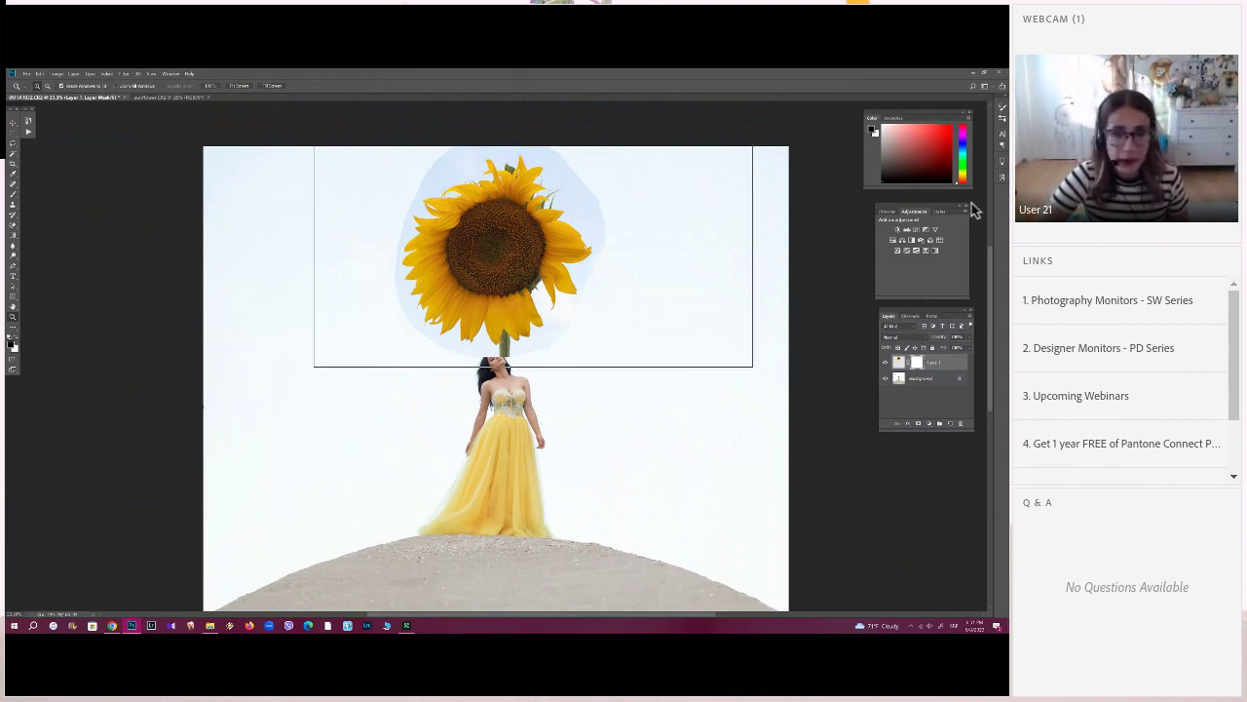
pyautogui.hotkey('ctrl', '+')
pyautogui.moveTo(992, 253); pyautogui.dragTo(992, 234)
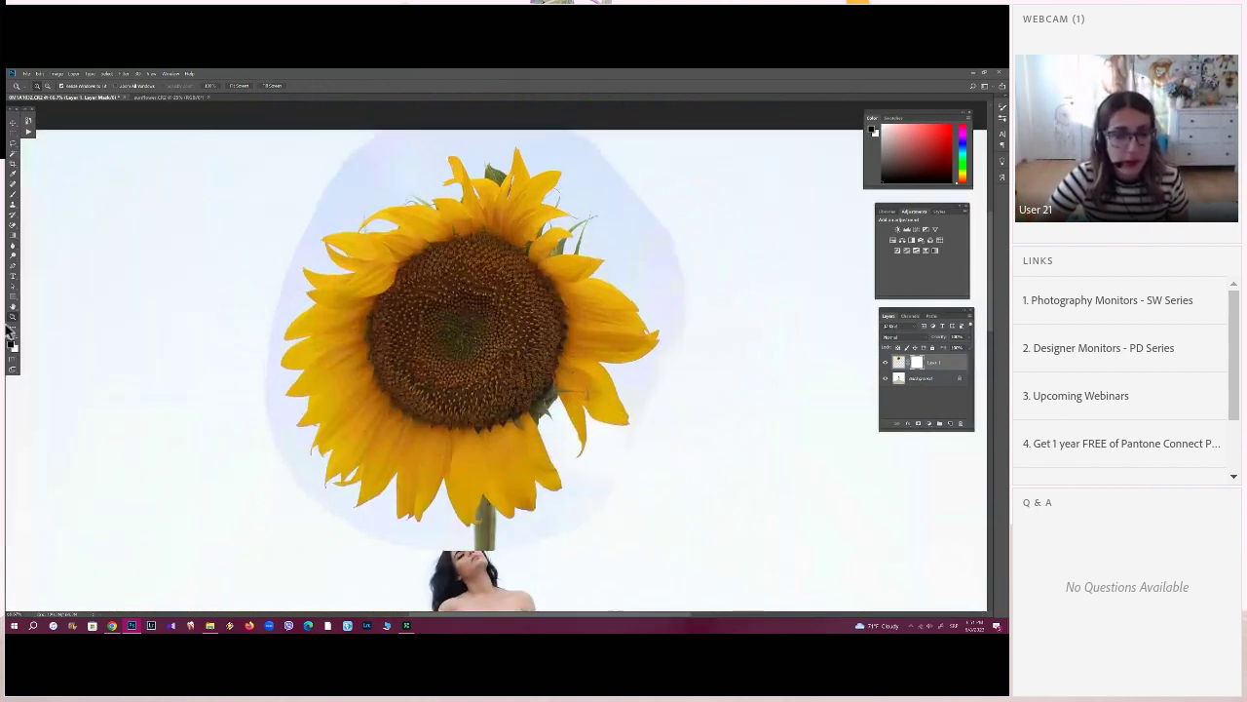
pyautogui.press('b')
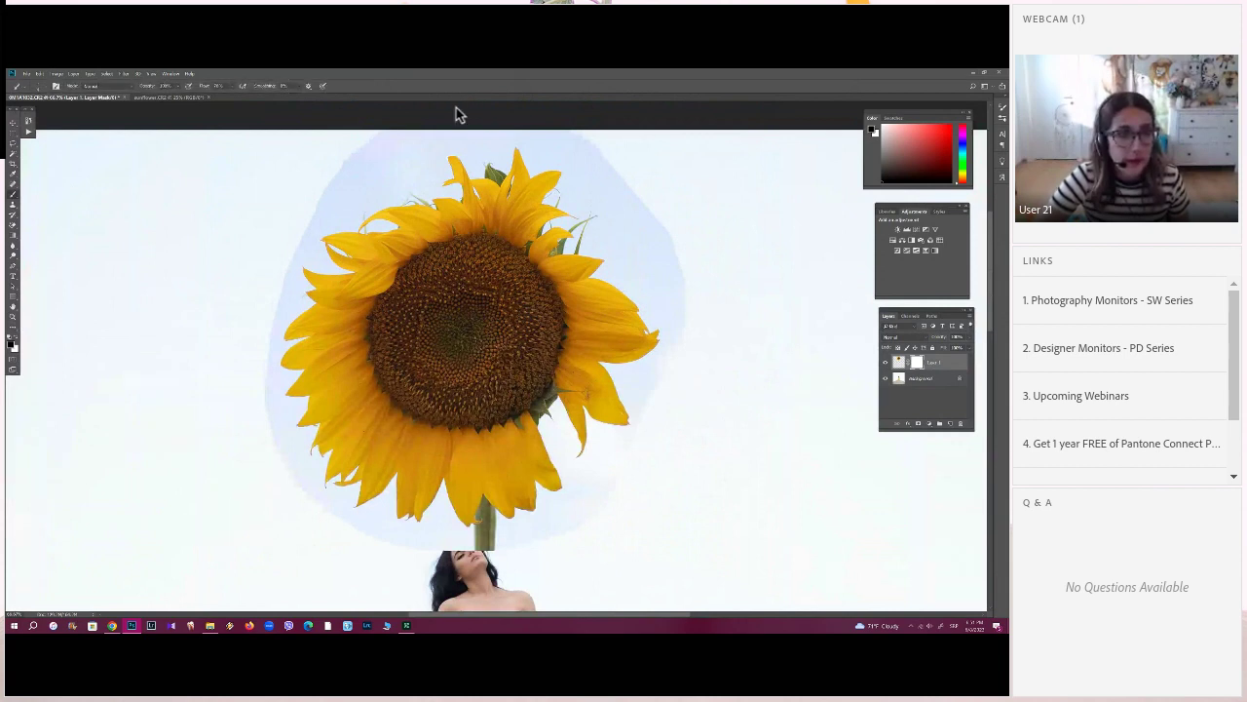
pyautogui.rightClick(587, 388)
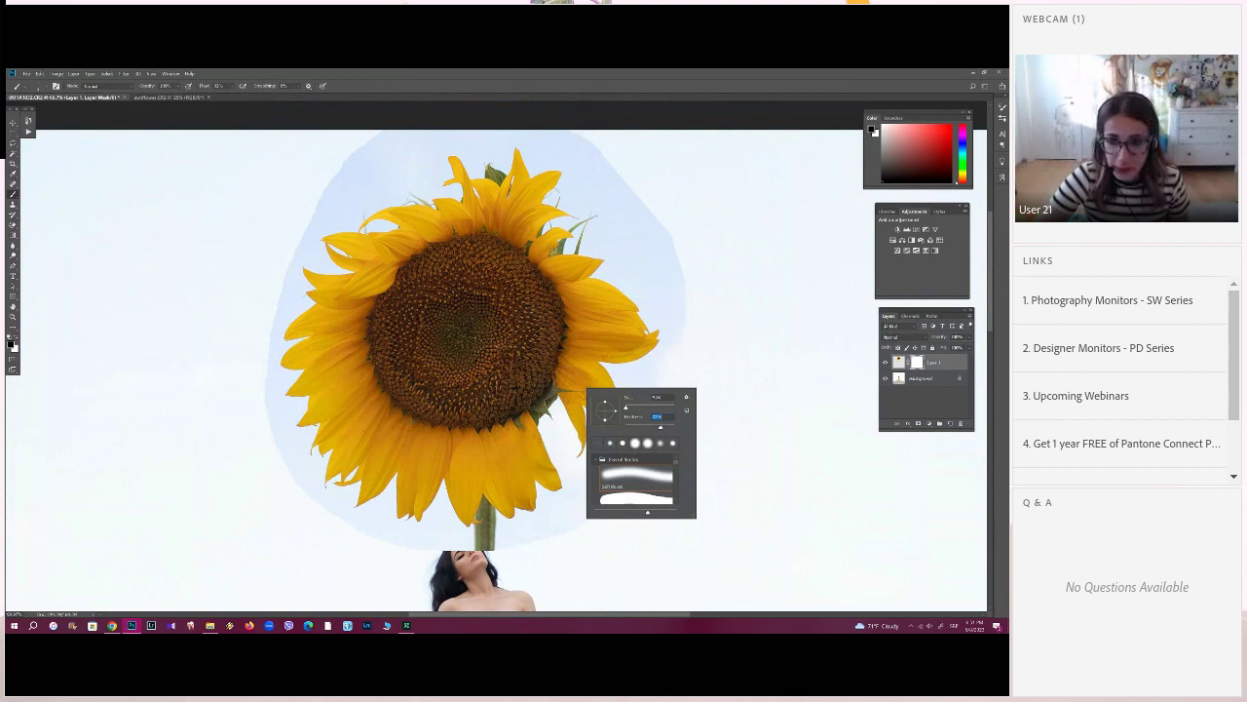
pyautogui.moveTo(625, 408); pyautogui.dragTo(636, 408)
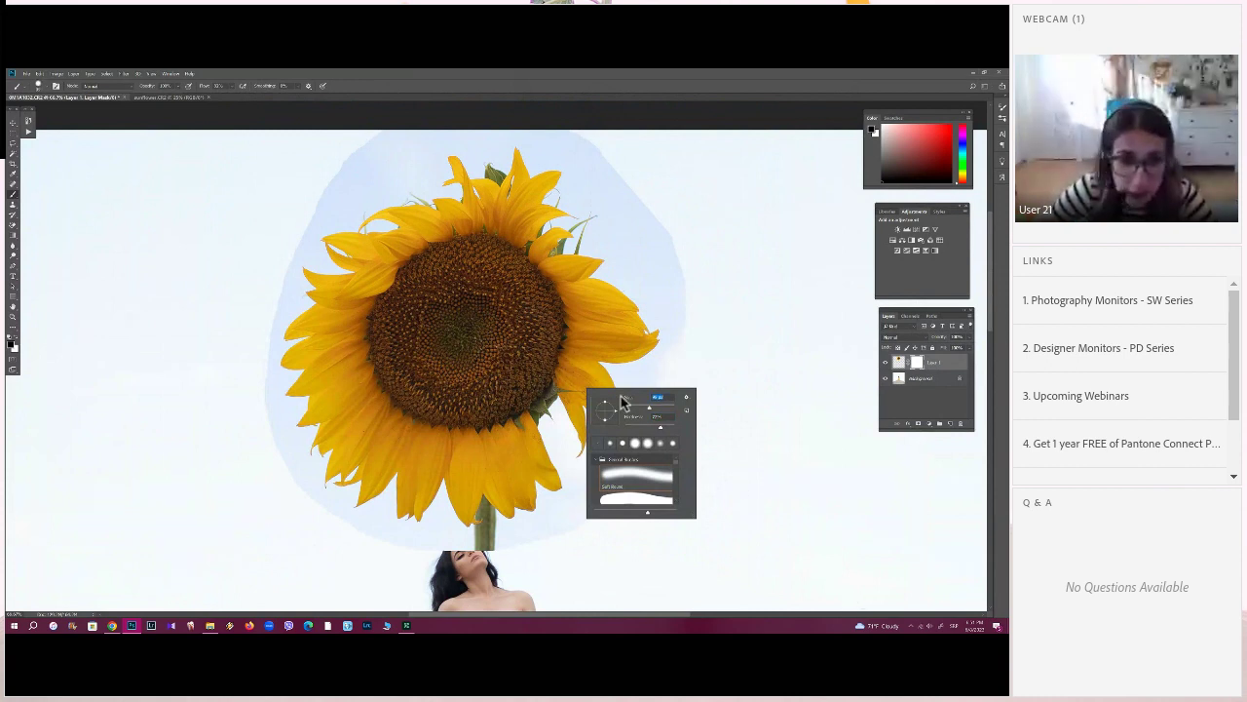
pyautogui.click(575, 437)
pyautogui.moveTo(269, 307)
pyautogui.mouseDown()
pyautogui.moveTo(279, 464)
pyautogui.moveTo(370, 539)
pyautogui.moveTo(514, 546)
pyautogui.mouseUp()
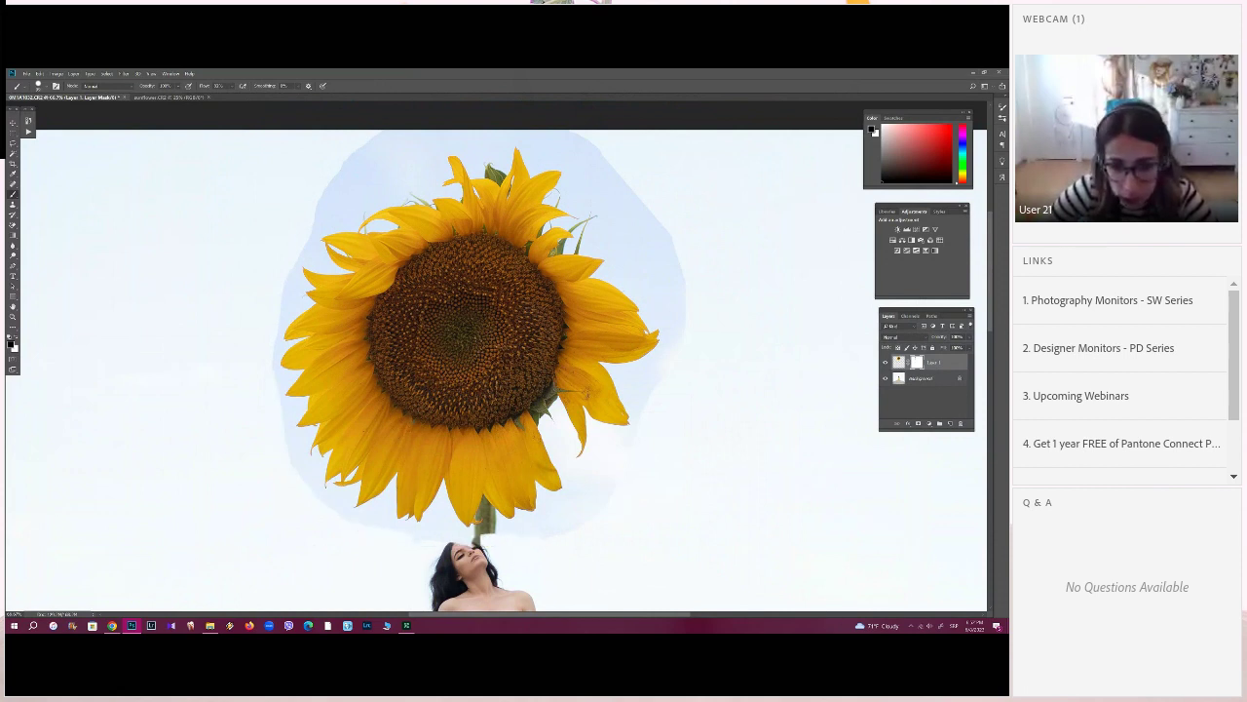
pyautogui.moveTo(672, 341)
pyautogui.mouseDown()
pyautogui.moveTo(675, 274)
pyautogui.moveTo(614, 164)
pyautogui.moveTo(667, 249)
pyautogui.moveTo(678, 326)
pyautogui.mouseUp()
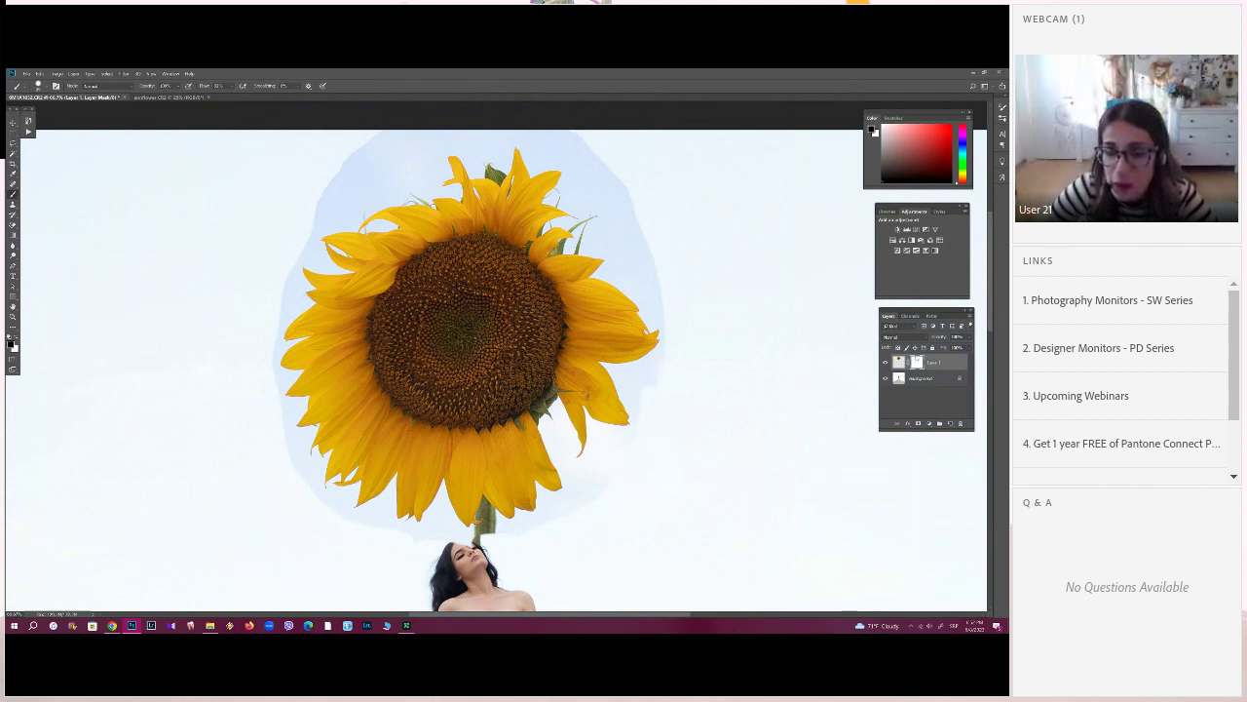
# - Mask out the outer blue halo above the sunflower and the leftover patch over the woman's hair
pyautogui.moveTo(990, 263); pyautogui.dragTo(990, 255)
pyautogui.moveTo(490, 161)
pyautogui.mouseDown()
pyautogui.moveTo(593, 177)
pyautogui.moveTo(635, 230)
pyautogui.moveTo(659, 331)
pyautogui.mouseUp()
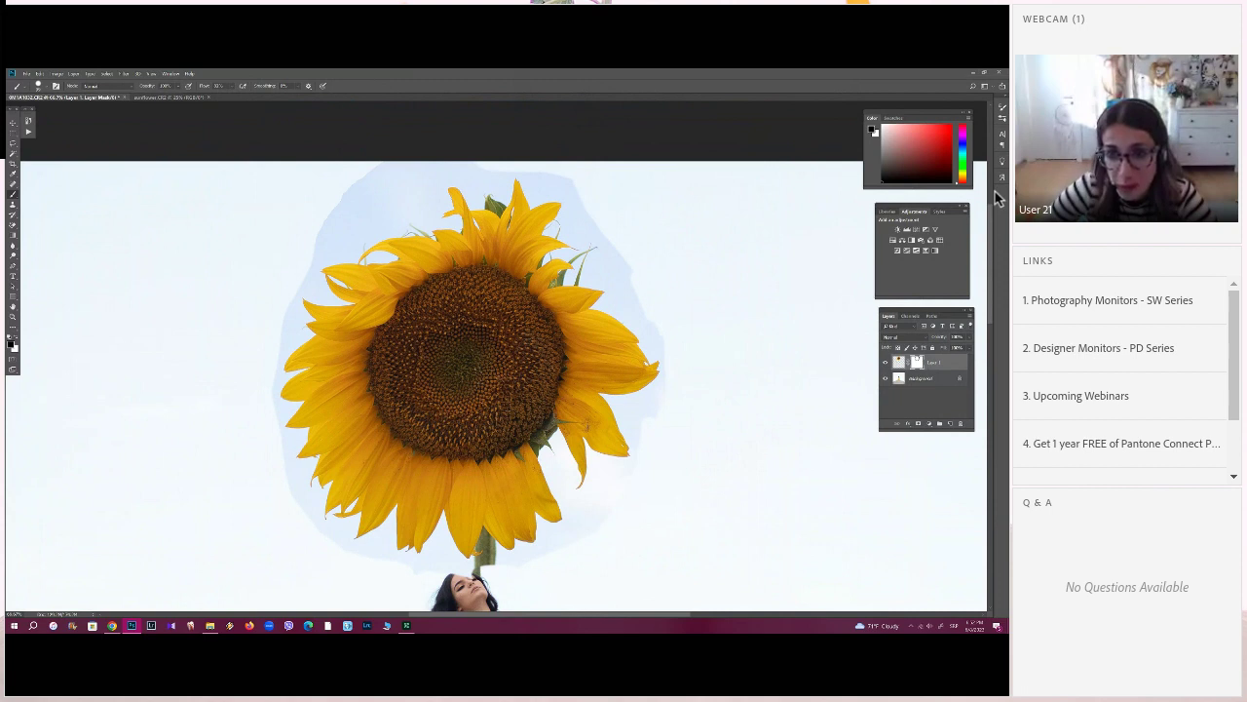
pyautogui.moveTo(470, 163)
pyautogui.mouseDown()
pyautogui.moveTo(408, 165)
pyautogui.moveTo(318, 236)
pyautogui.mouseUp()
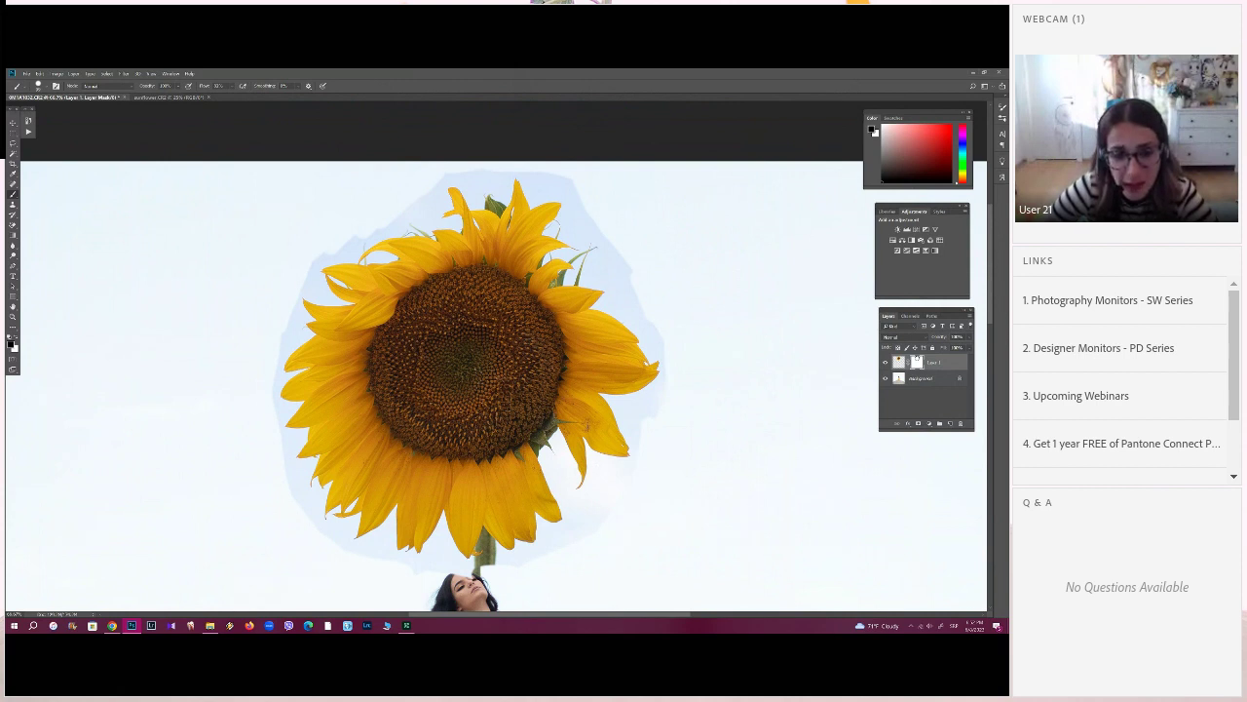
pyautogui.moveTo(471, 572); pyautogui.dragTo(453, 573)
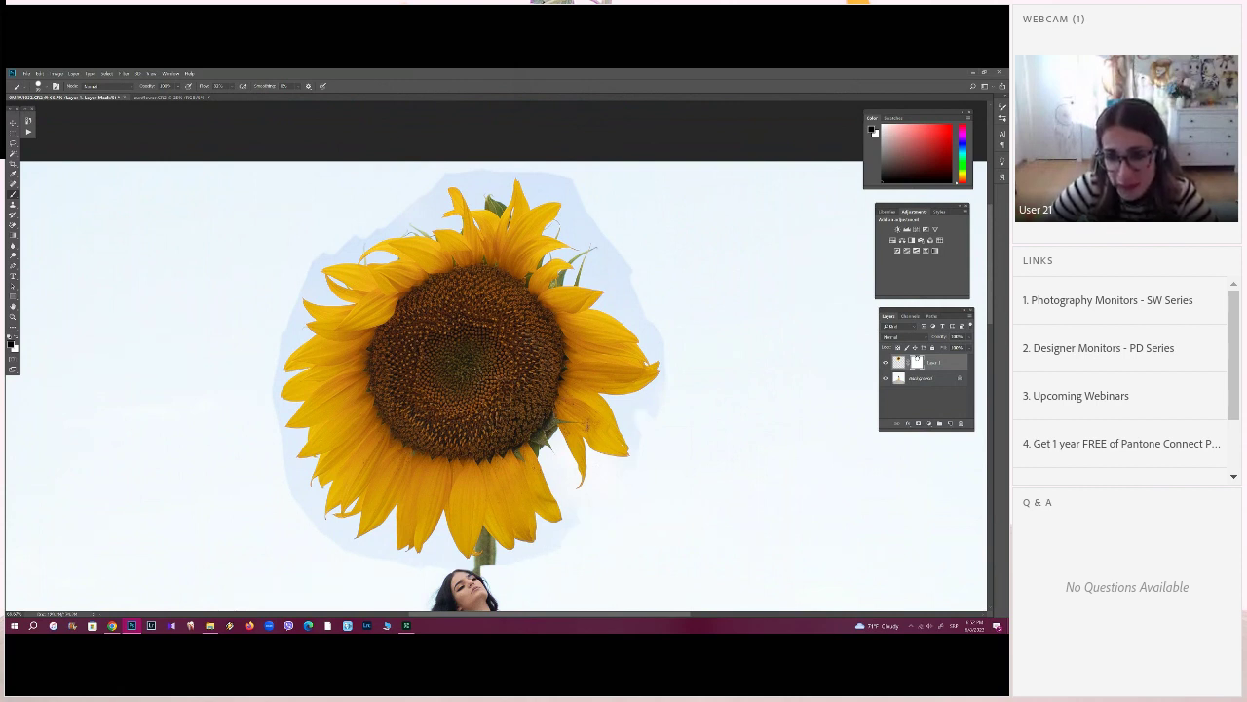
# - Examine the composite close up from the sunflower petals down to the dress hem and sand hill
pyautogui.click(13, 317)
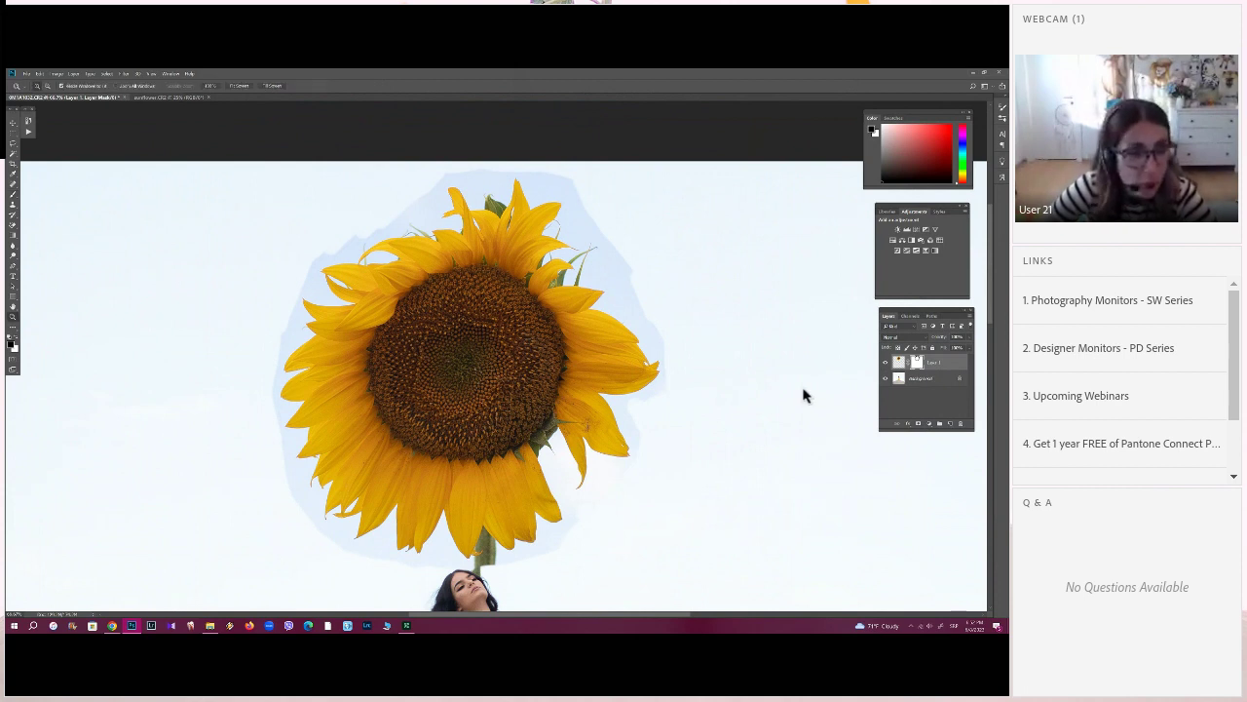
pyautogui.click(420, 241)
pyautogui.scroll(-5, 497, 355)
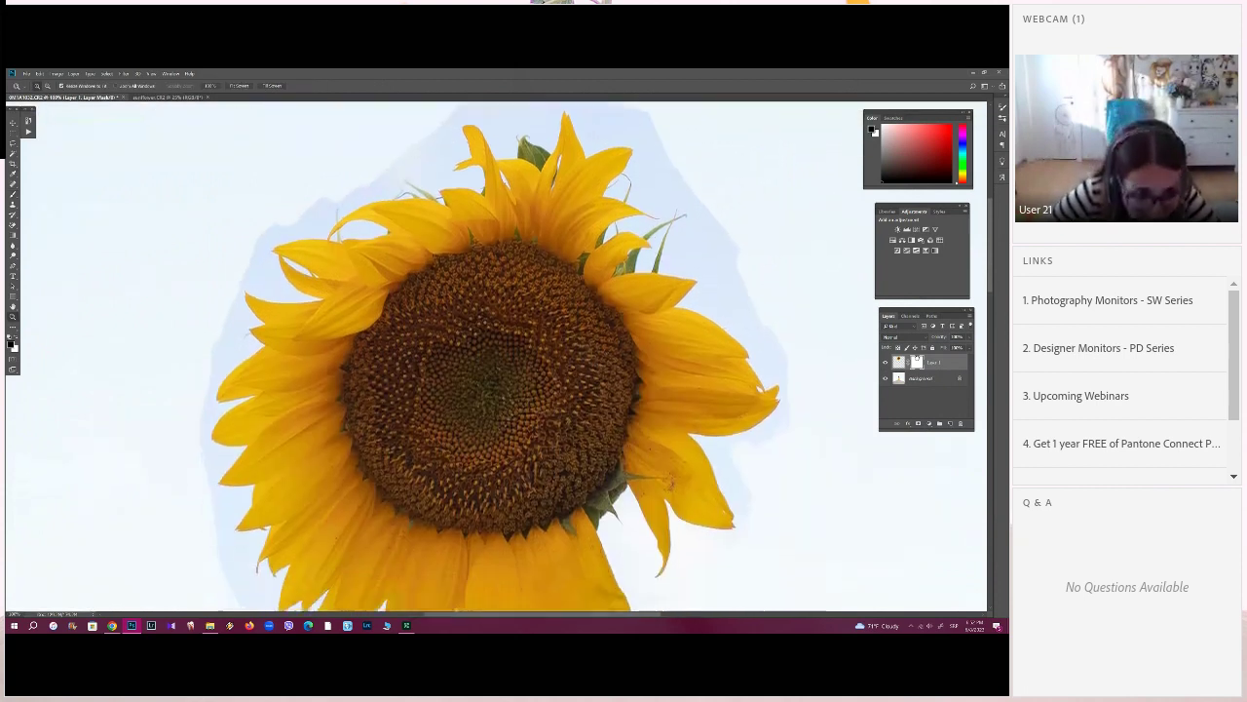
pyautogui.scroll(-4, 497, 356)
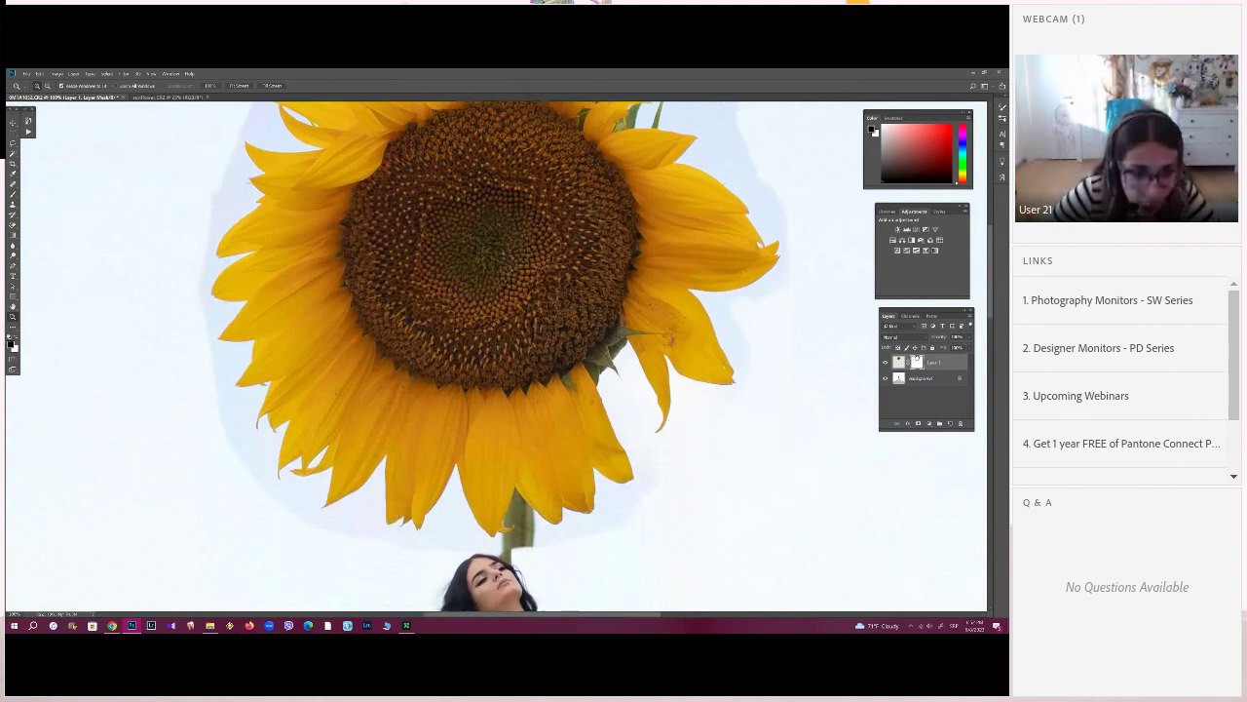
pyautogui.scroll(-4, 497, 356)
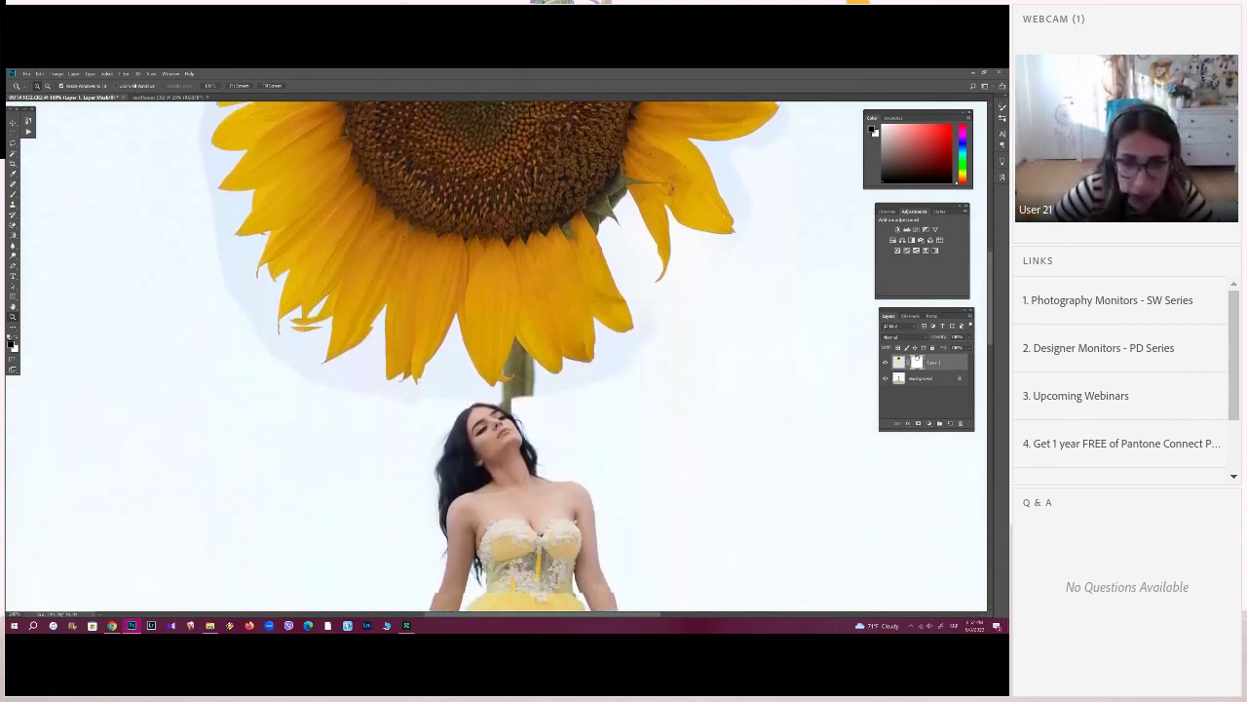
pyautogui.scroll(-3, 497, 356)
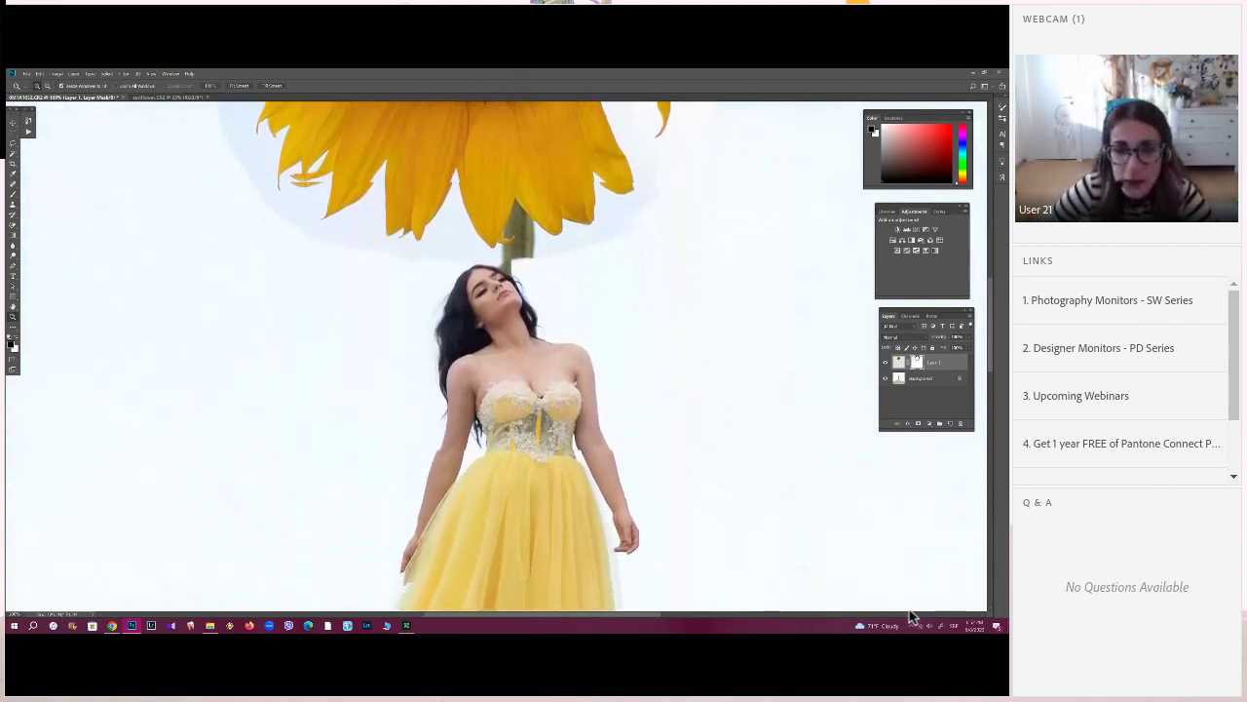
pyautogui.scroll(-4, 497, 356)
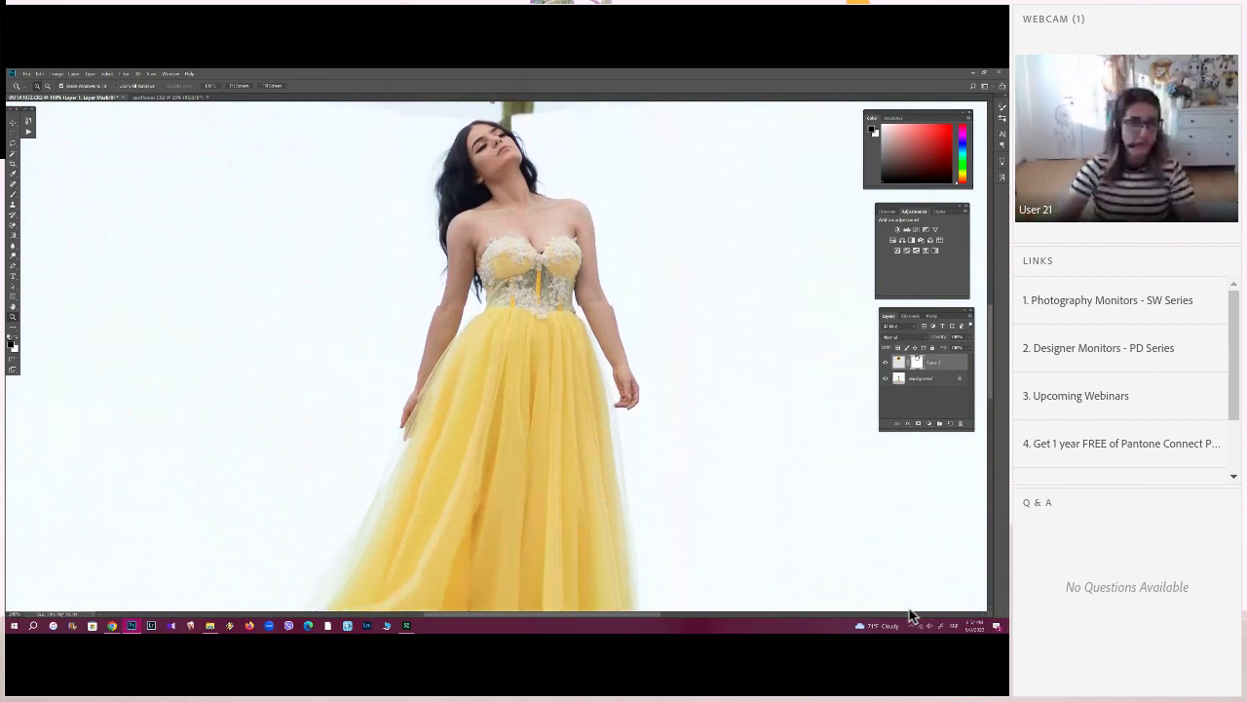
pyautogui.scroll(-1, 497, 355)
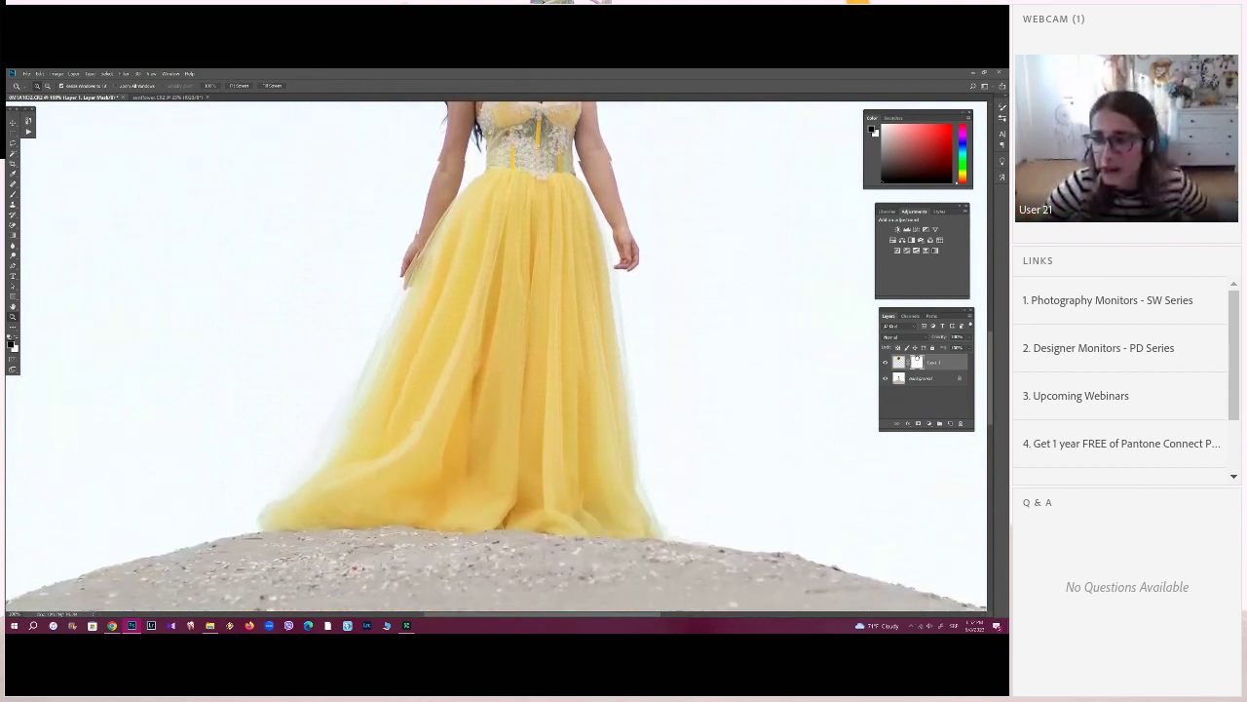
pyautogui.scroll(7, 935, 502)
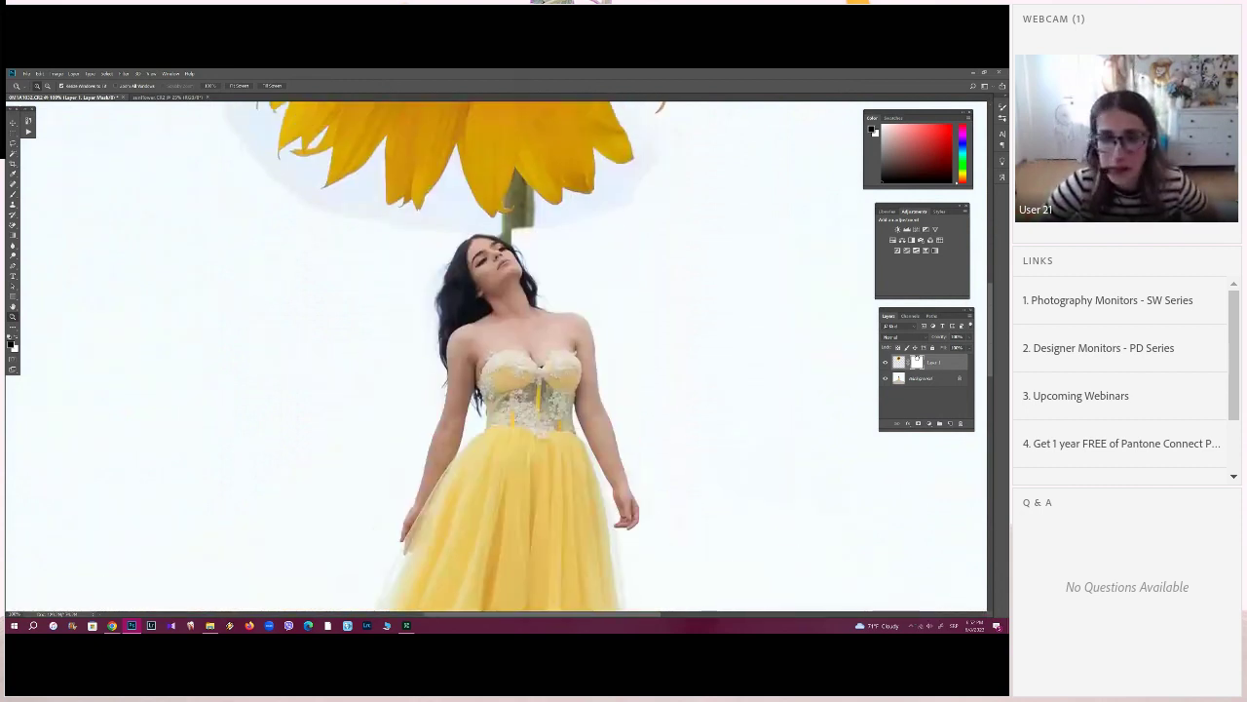
# - Trace the edges of the lower petals around the stem on the layer mask with a small brush
pyautogui.click(478, 281)
pyautogui.press('b')
pyautogui.rightClick(449, 335)
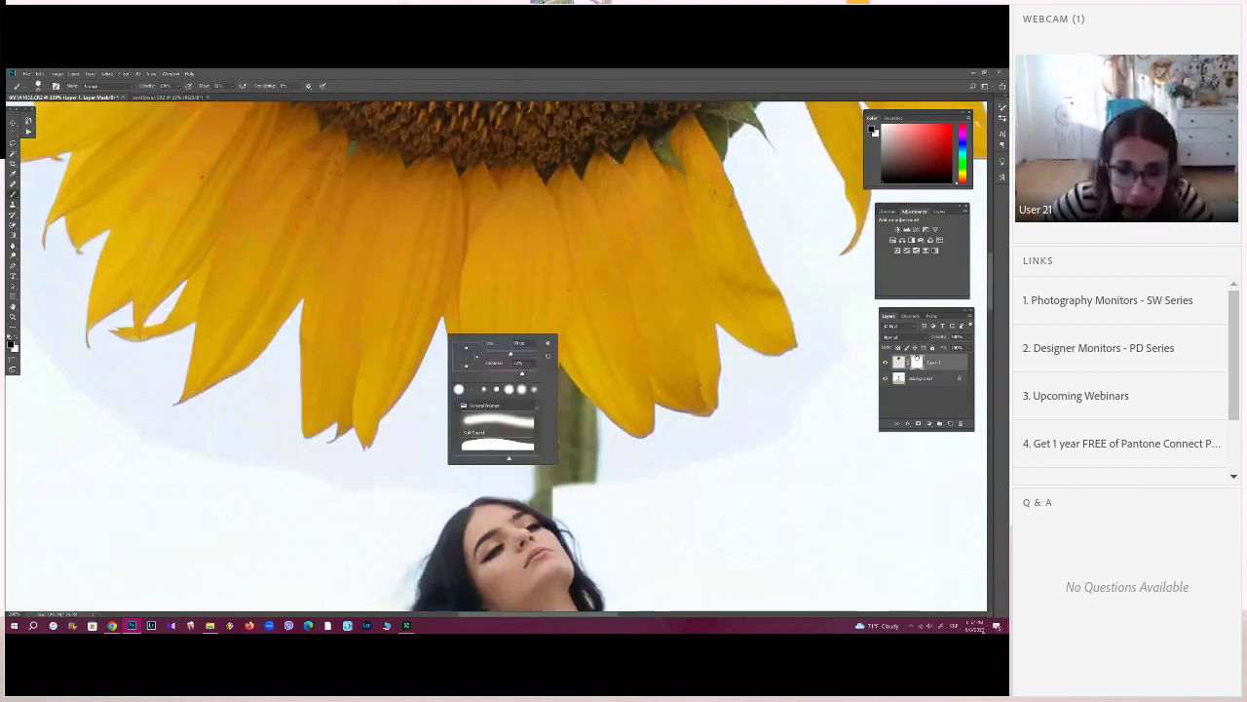
pyautogui.click(876, 582)
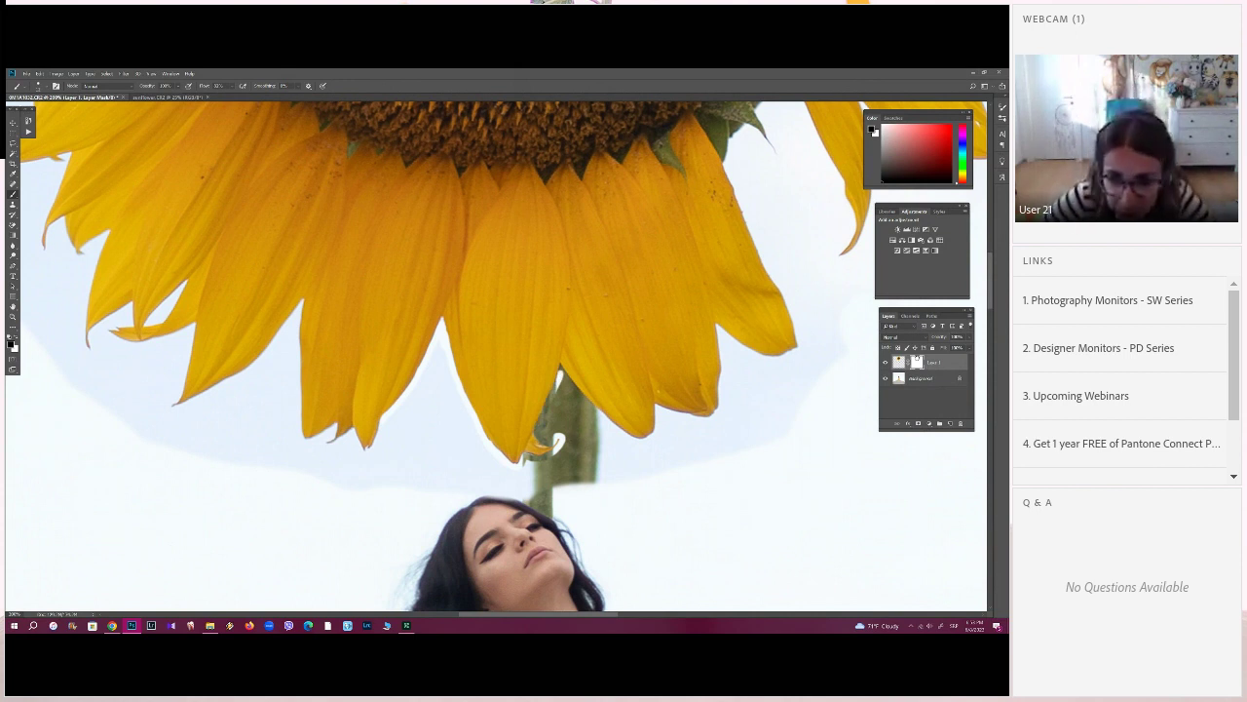
pyautogui.moveTo(563, 375); pyautogui.dragTo(597, 410)
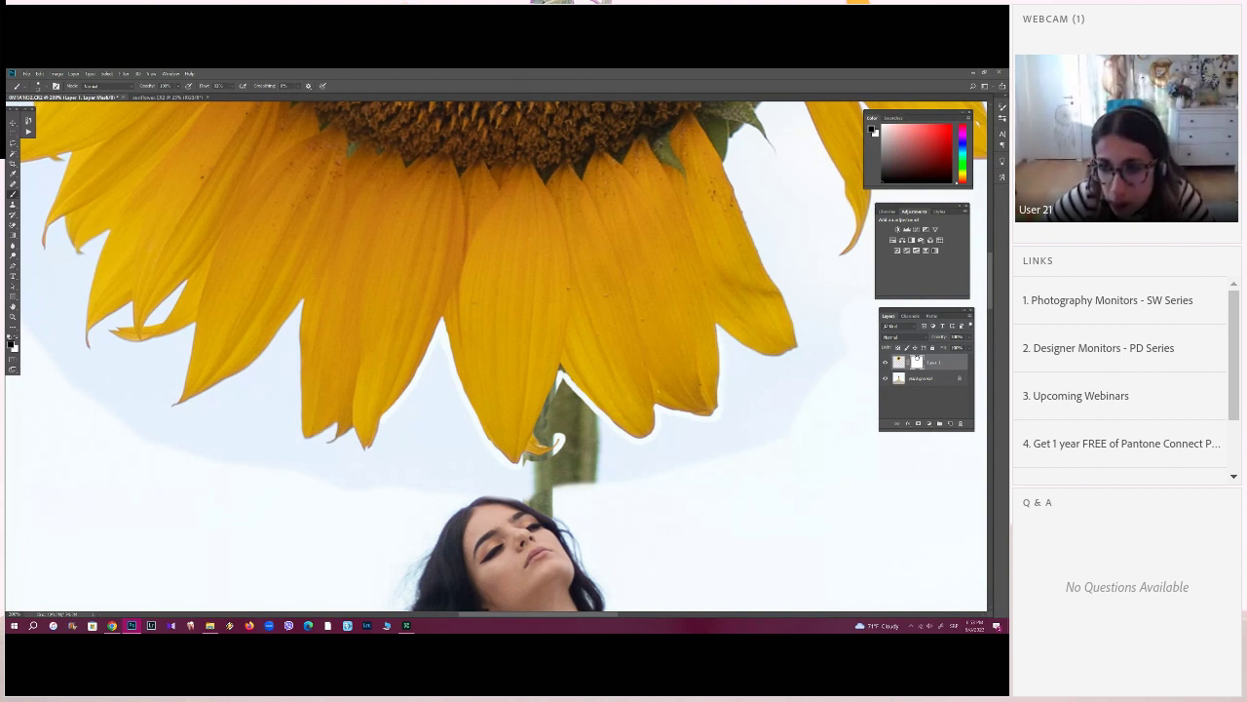
pyautogui.rightClick(727, 341)
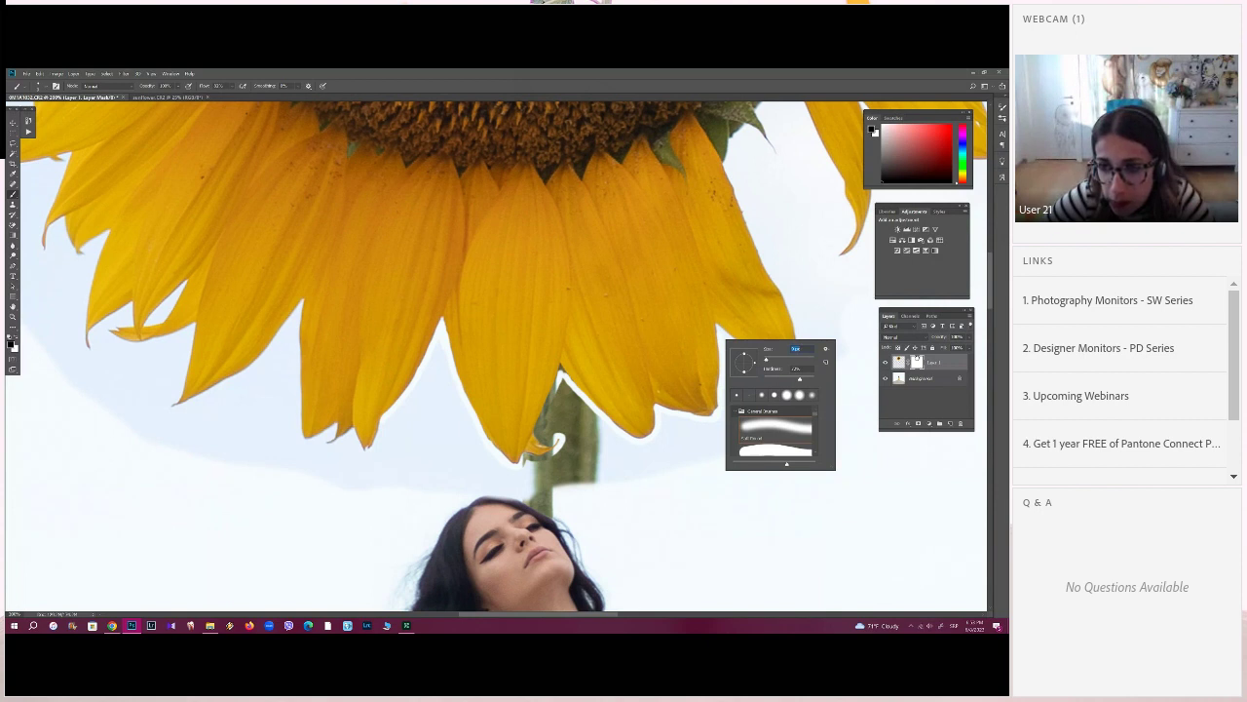
pyautogui.press('Return')
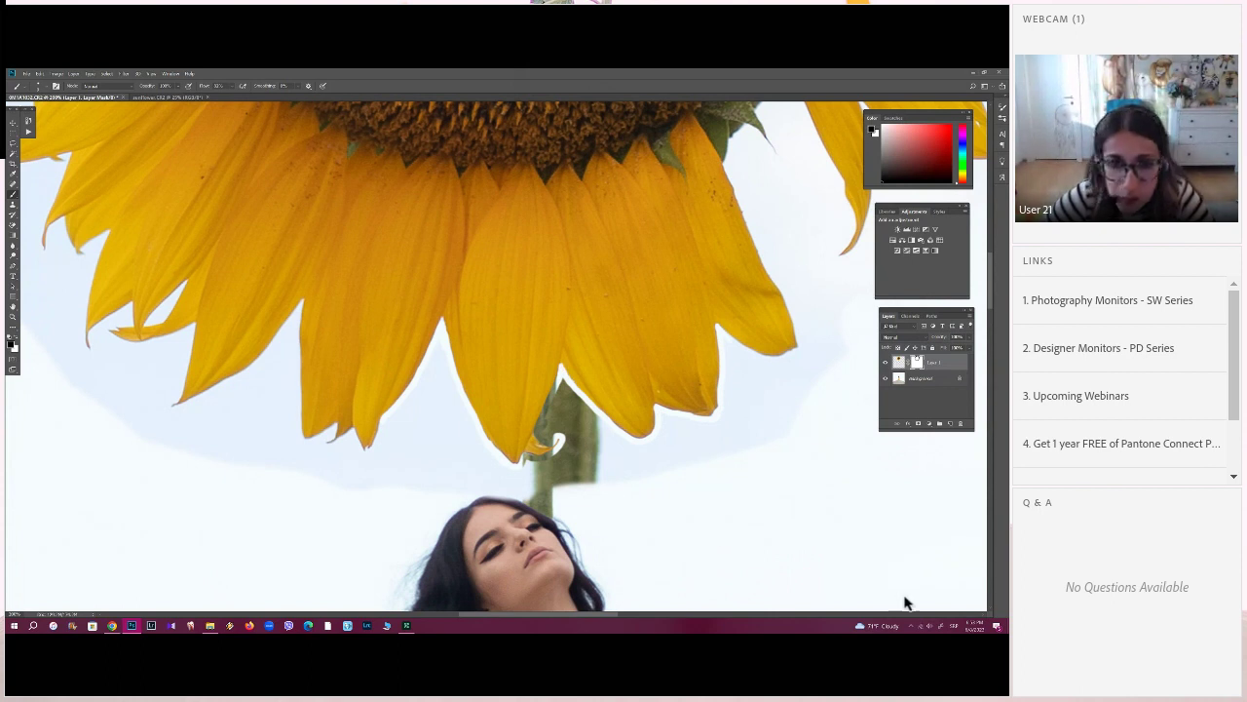
# - Mask out the halo between the lower petals and the woman's head, beside the stem, with a larger brush
pyautogui.rightClick(478, 400)
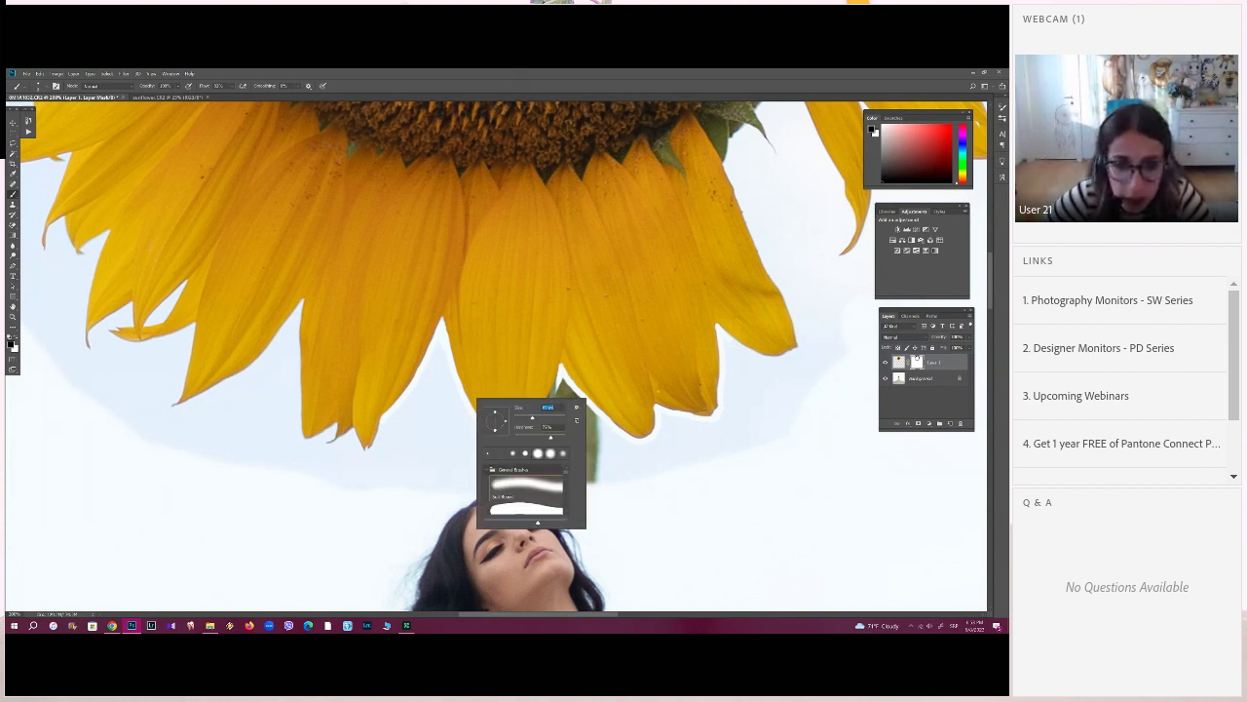
pyautogui.moveTo(442, 426)
pyautogui.mouseDown()
pyautogui.moveTo(434, 459)
pyautogui.moveTo(481, 484)
pyautogui.moveTo(543, 480)
pyautogui.mouseUp()
pyautogui.rightClick(555, 474)
pyautogui.press('Return')
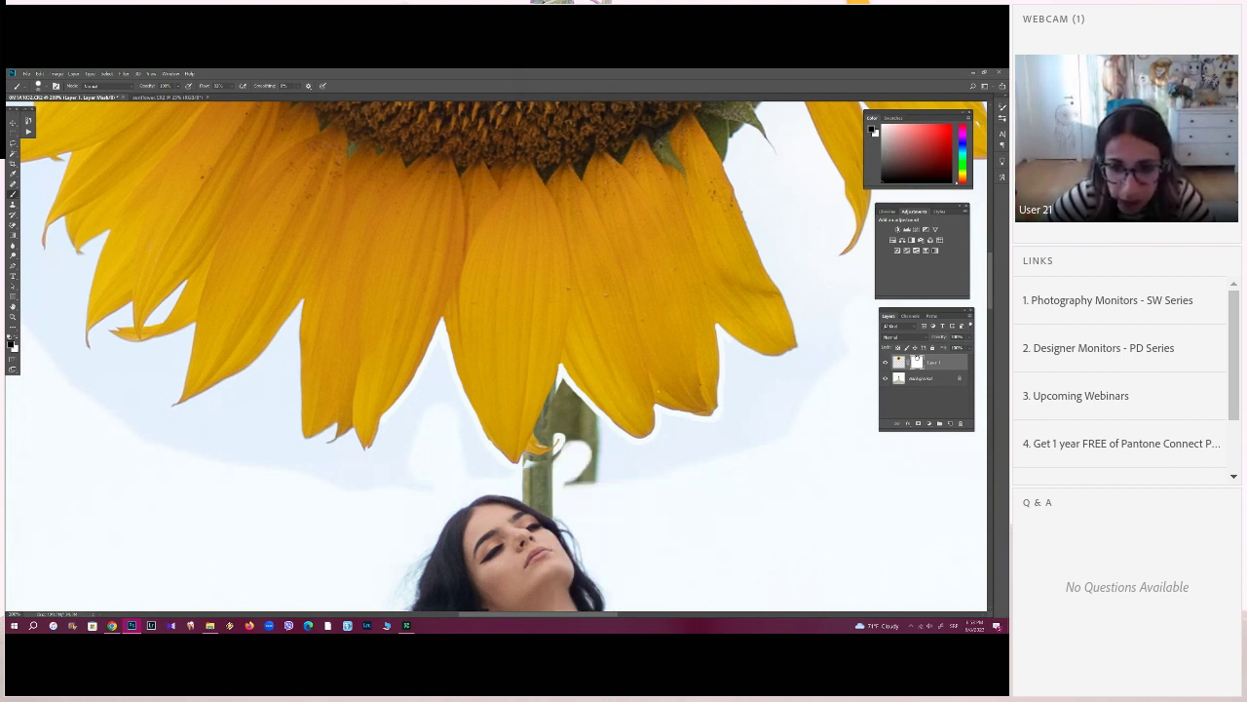
pyautogui.moveTo(464, 474)
pyautogui.mouseDown()
pyautogui.moveTo(487, 470)
pyautogui.moveTo(468, 458)
pyautogui.moveTo(474, 443)
pyautogui.moveTo(487, 460)
pyautogui.mouseUp()
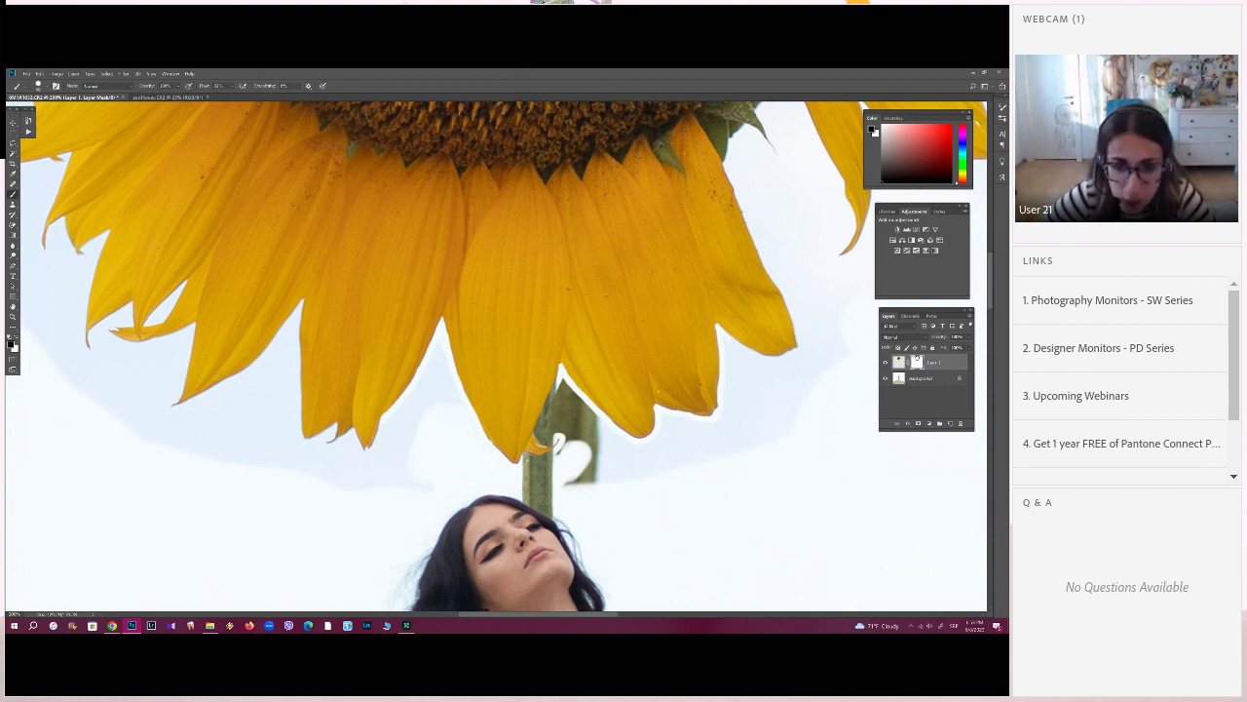
pyautogui.moveTo(447, 388)
pyautogui.mouseDown()
pyautogui.moveTo(392, 438)
pyautogui.moveTo(398, 462)
pyautogui.moveTo(359, 480)
pyautogui.moveTo(362, 466)
pyautogui.mouseUp()
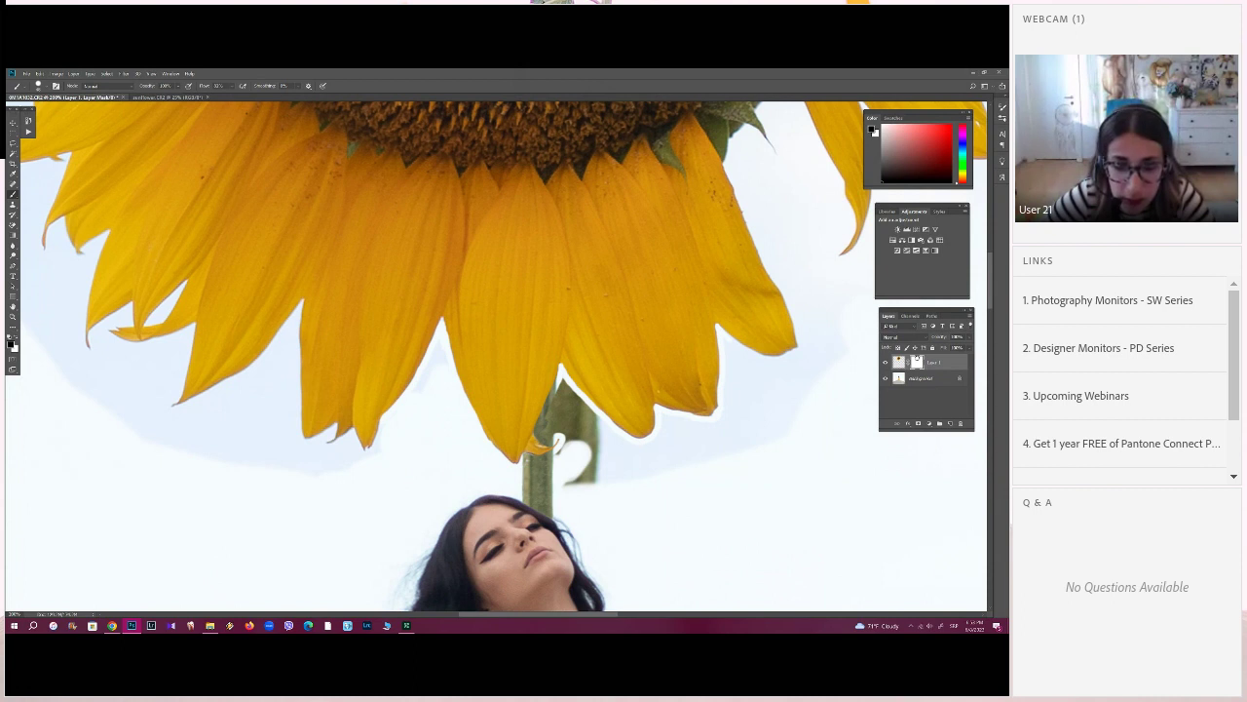
# - Adjust the brush size and mask out the blue halo around and beneath the lower-left petals
pyautogui.rightClick(555, 443)
pyautogui.press('Return')
pyautogui.moveTo(428, 372); pyautogui.dragTo(421, 388)
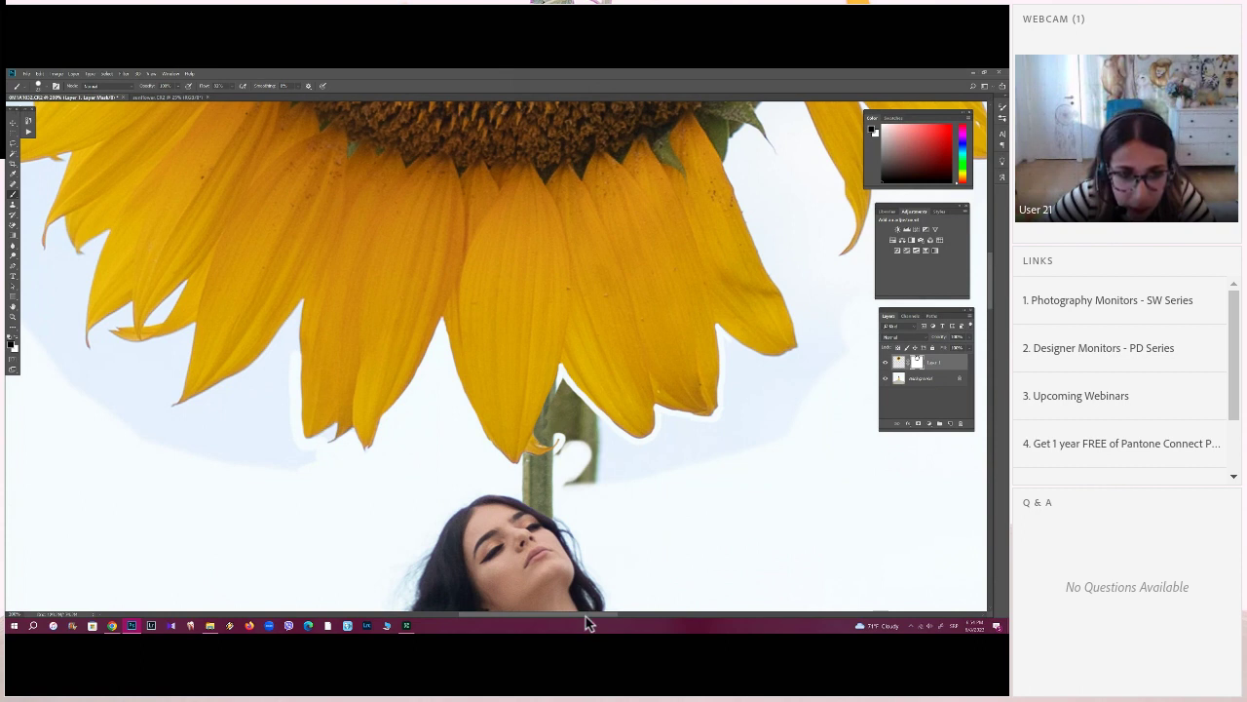
pyautogui.moveTo(253, 364)
pyautogui.mouseDown()
pyautogui.moveTo(156, 423)
pyautogui.moveTo(230, 395)
pyautogui.mouseUp()
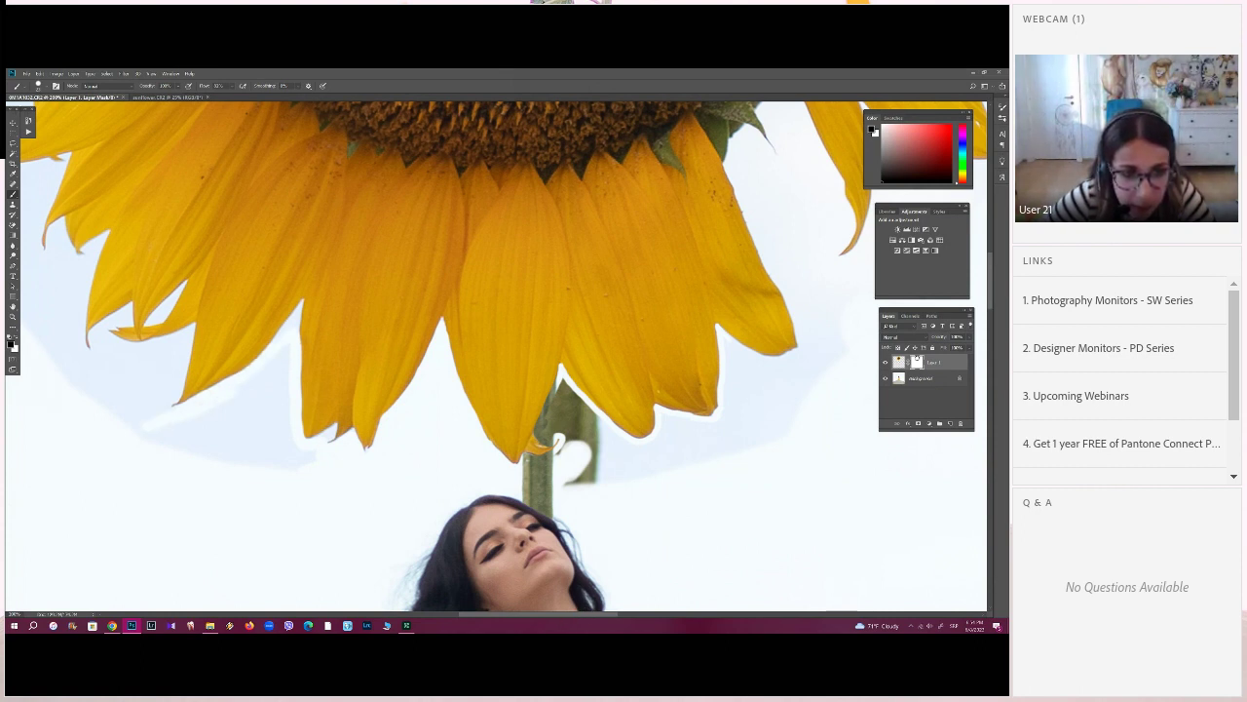
pyautogui.moveTo(283, 358)
pyautogui.mouseDown()
pyautogui.moveTo(277, 377)
pyautogui.moveTo(288, 364)
pyautogui.mouseUp()
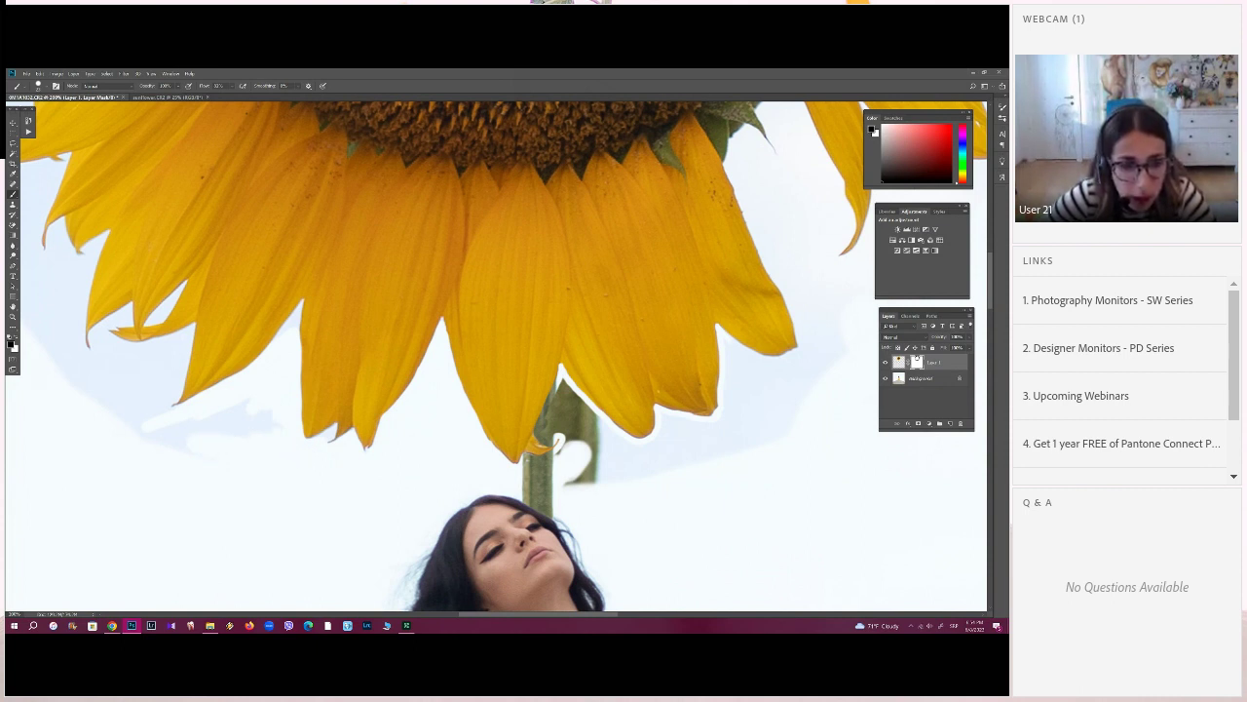
pyautogui.moveTo(269, 419)
pyautogui.mouseDown()
pyautogui.moveTo(162, 437)
pyautogui.moveTo(186, 447)
pyautogui.mouseUp()
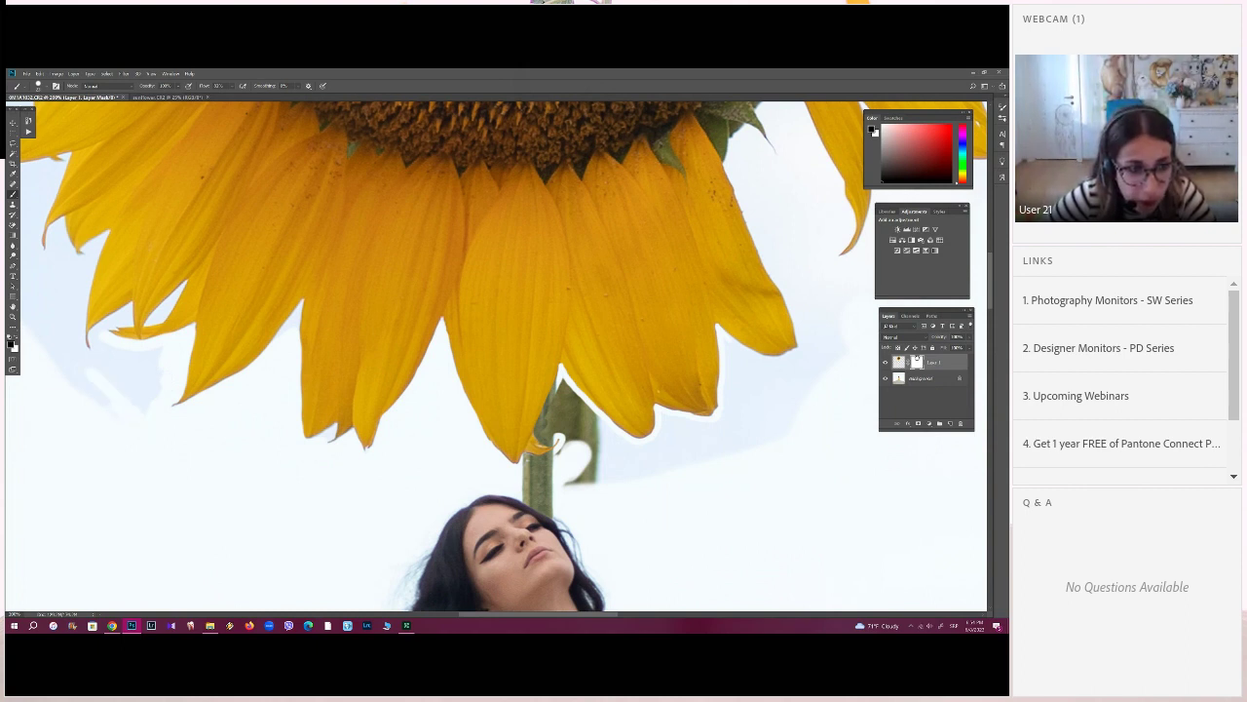
pyautogui.moveTo(131, 374); pyautogui.dragTo(146, 398)
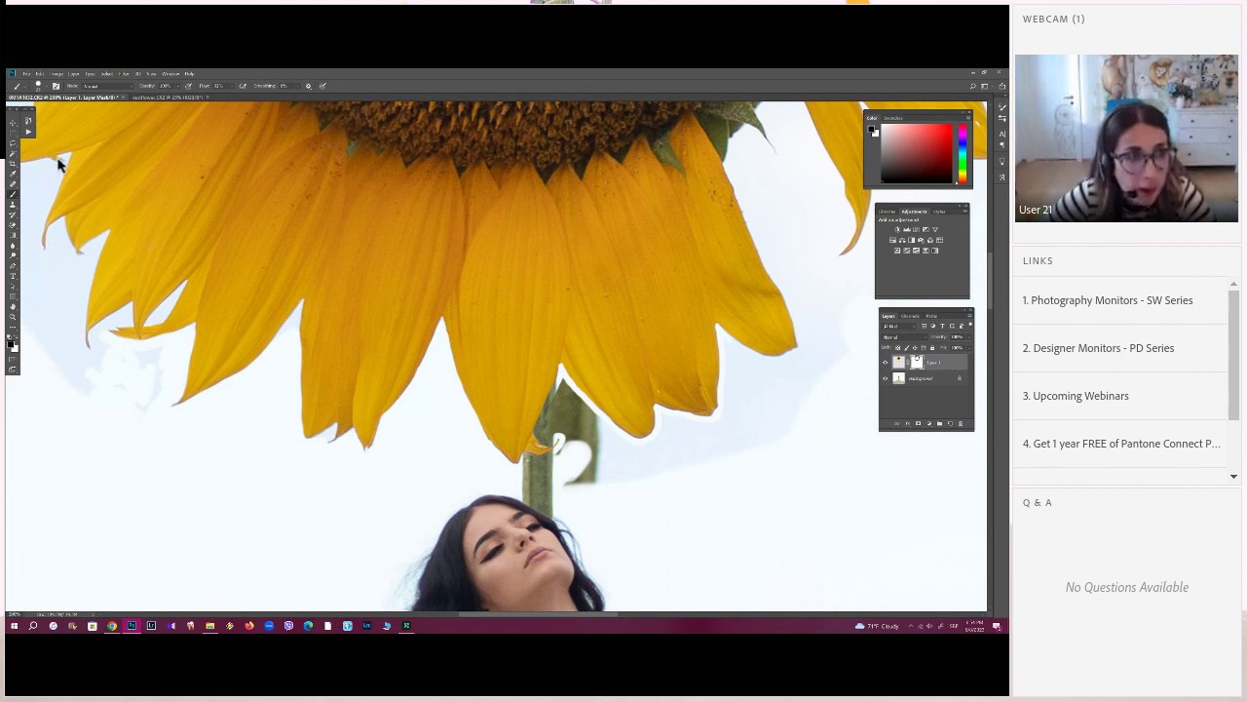
# - Undo and restore the last mask brush stroke while checking the history
pyautogui.click(29, 120)
pyautogui.hotkey('ctrl', 'z')
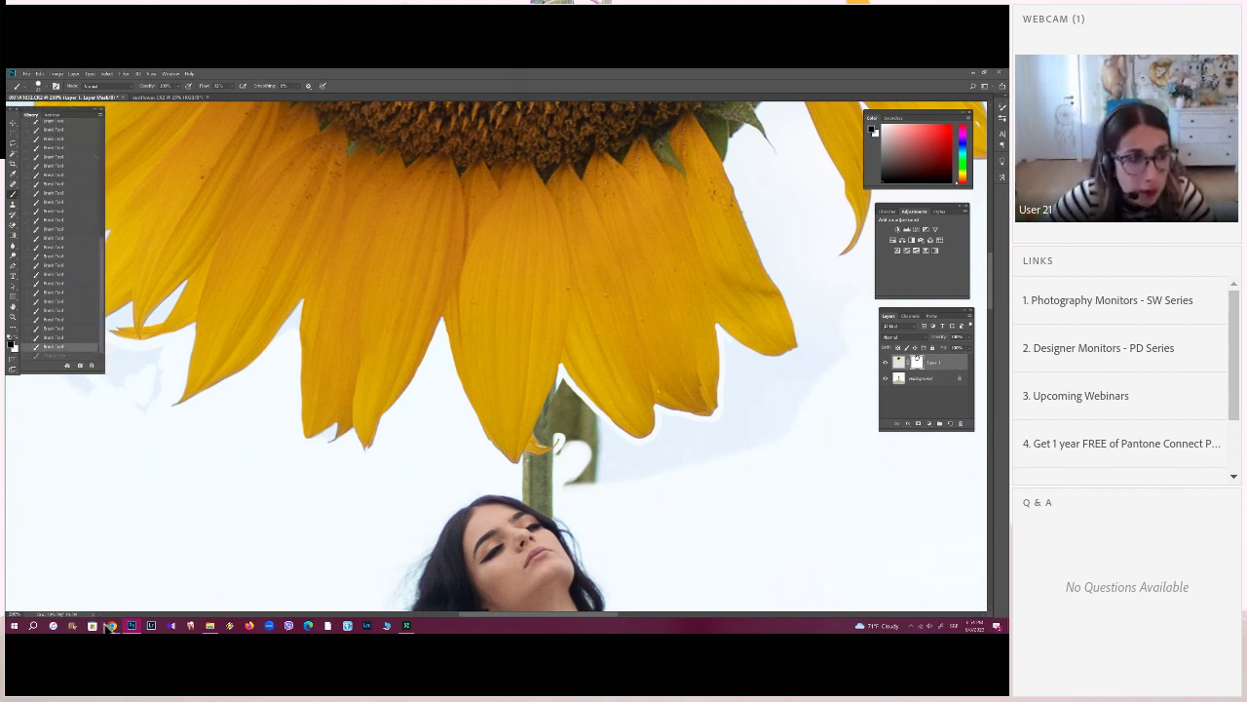
pyautogui.hotkey('ctrl', 'z')
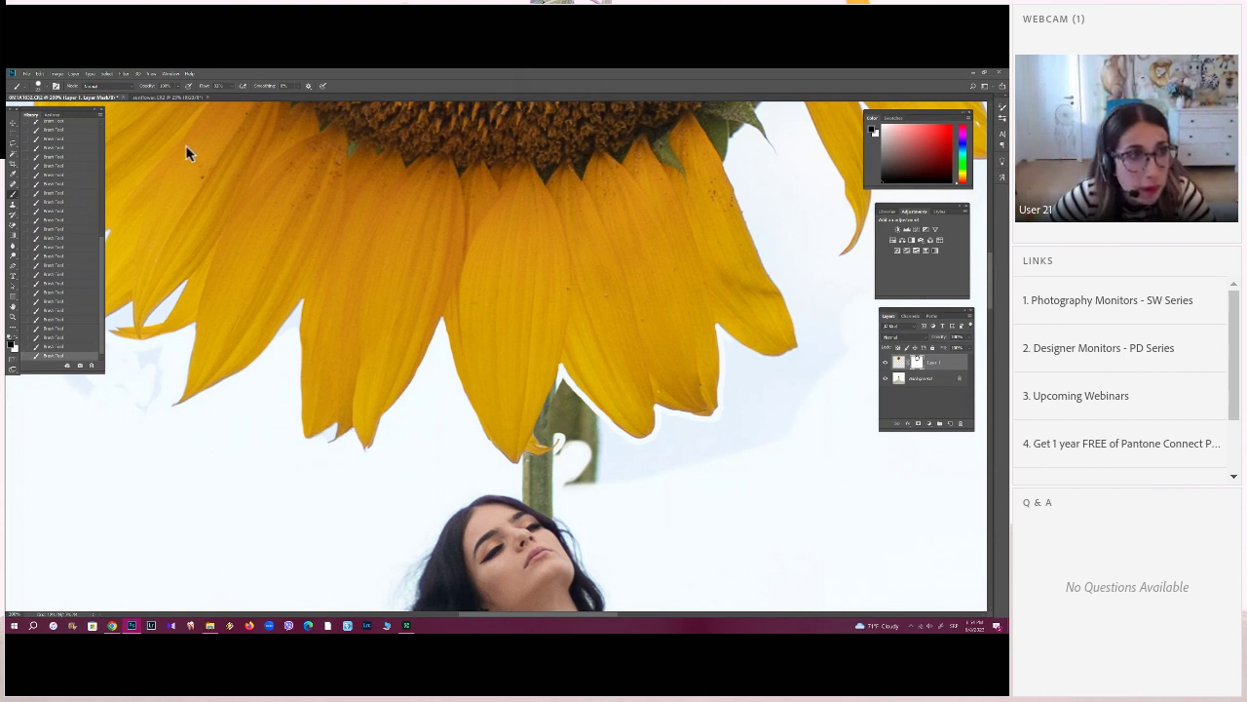
# - Reduce the brush size and mask out the remaining blue patches below the lower-left petals
pyautogui.click(272, 450)
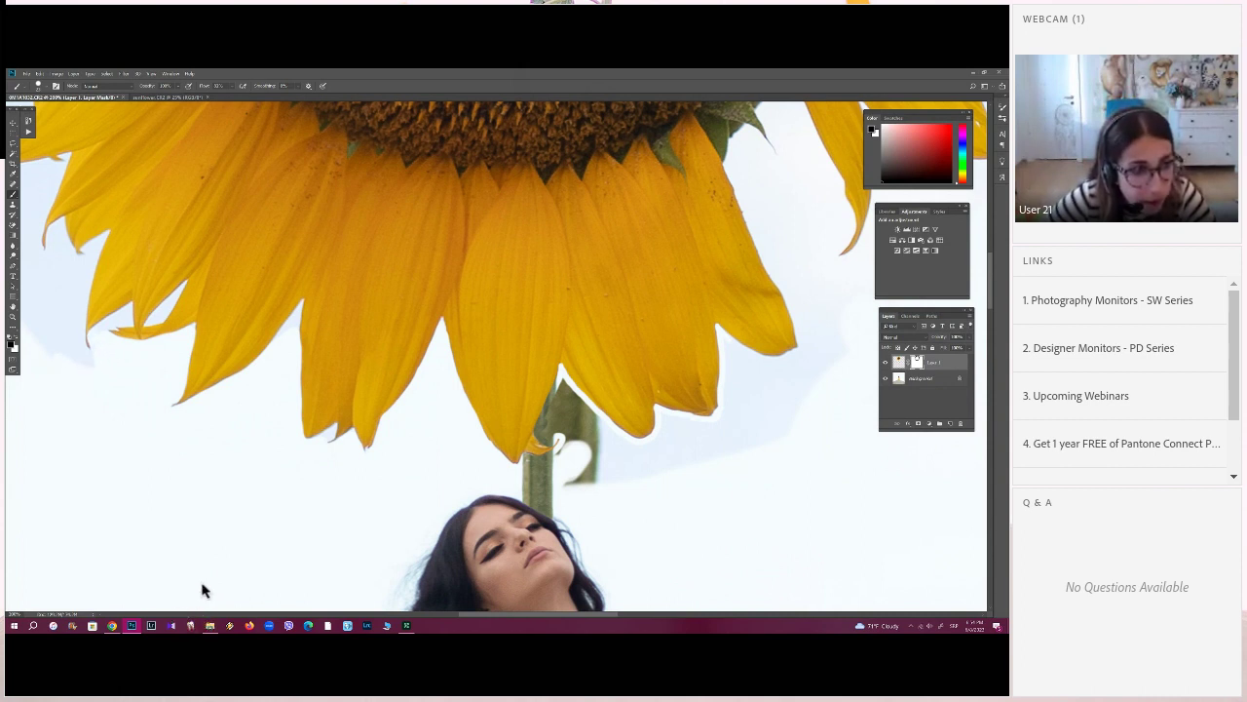
pyautogui.rightClick(422, 500)
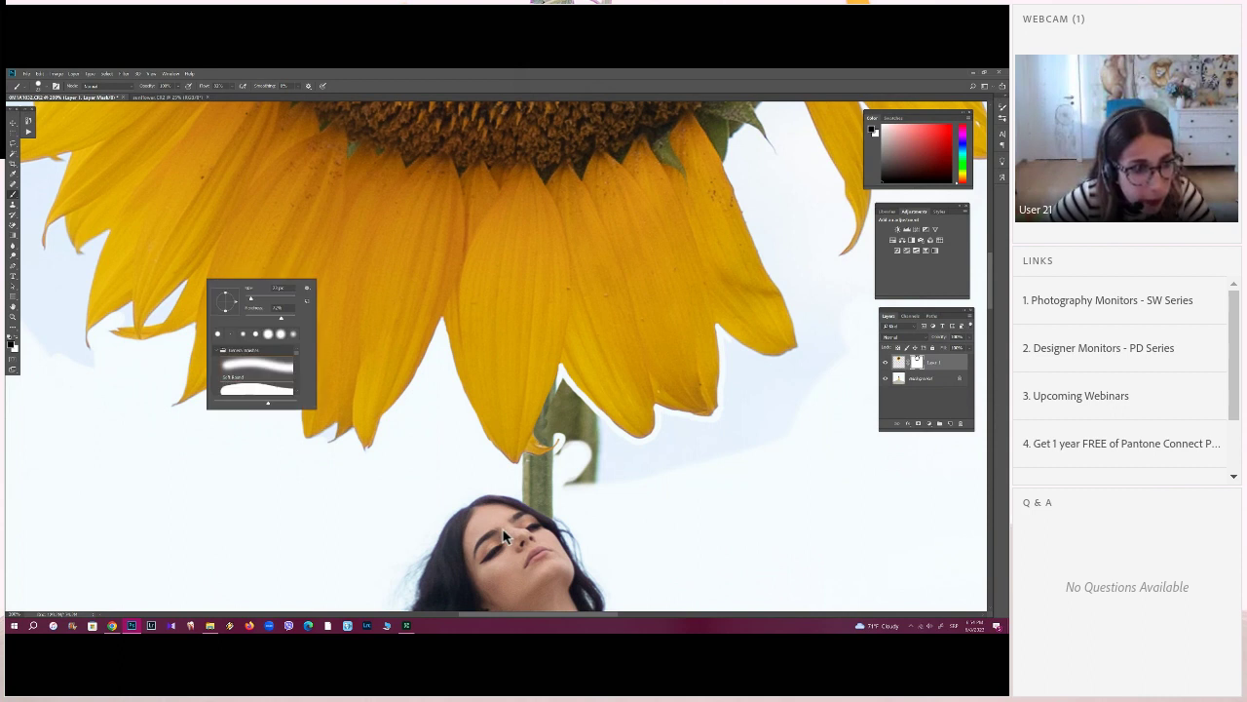
pyautogui.moveTo(252, 298); pyautogui.dragTo(249, 298)
pyautogui.click(246, 550)
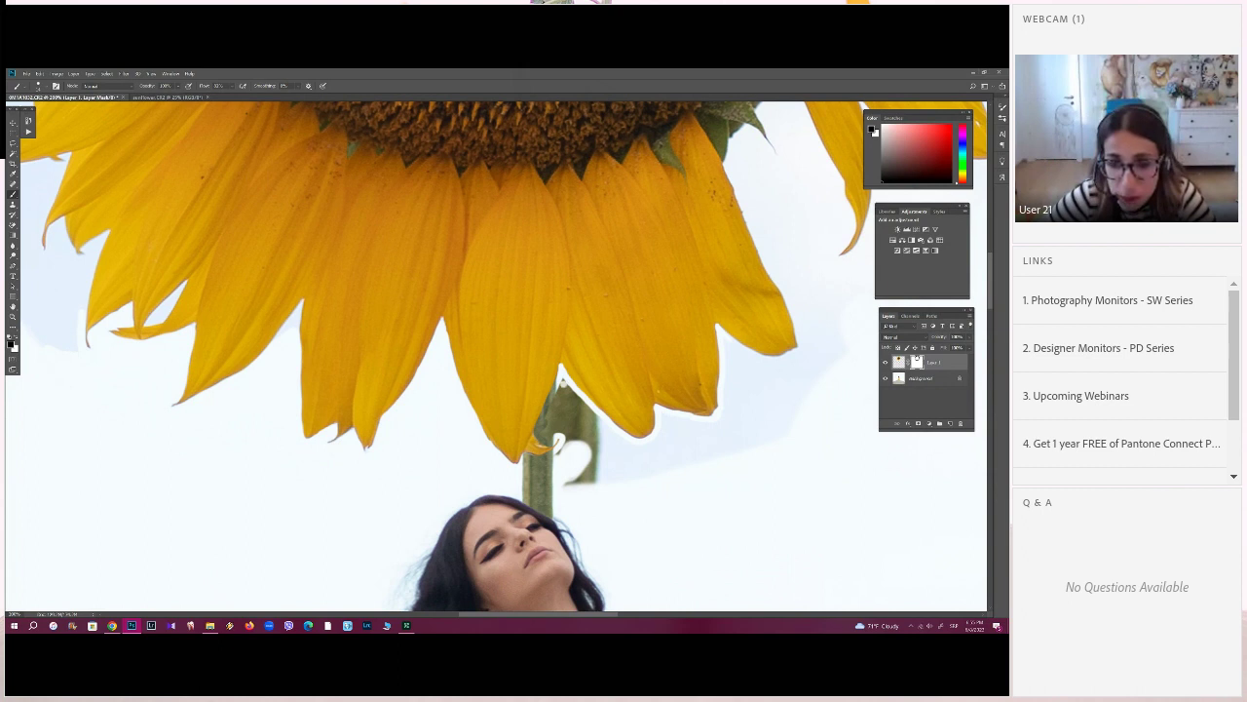
# - Mask out the leftover piece beside the flower's stem and the pale blue area beneath the lower-right petals
pyautogui.moveTo(554, 432)
pyautogui.mouseDown()
pyautogui.moveTo(569, 389)
pyautogui.moveTo(597, 420)
pyautogui.moveTo(574, 405)
pyautogui.moveTo(557, 429)
pyautogui.moveTo(557, 451)
pyautogui.moveTo(581, 427)
pyautogui.moveTo(595, 451)
pyautogui.moveTo(572, 479)
pyautogui.mouseUp()
pyautogui.rightClick(627, 429)
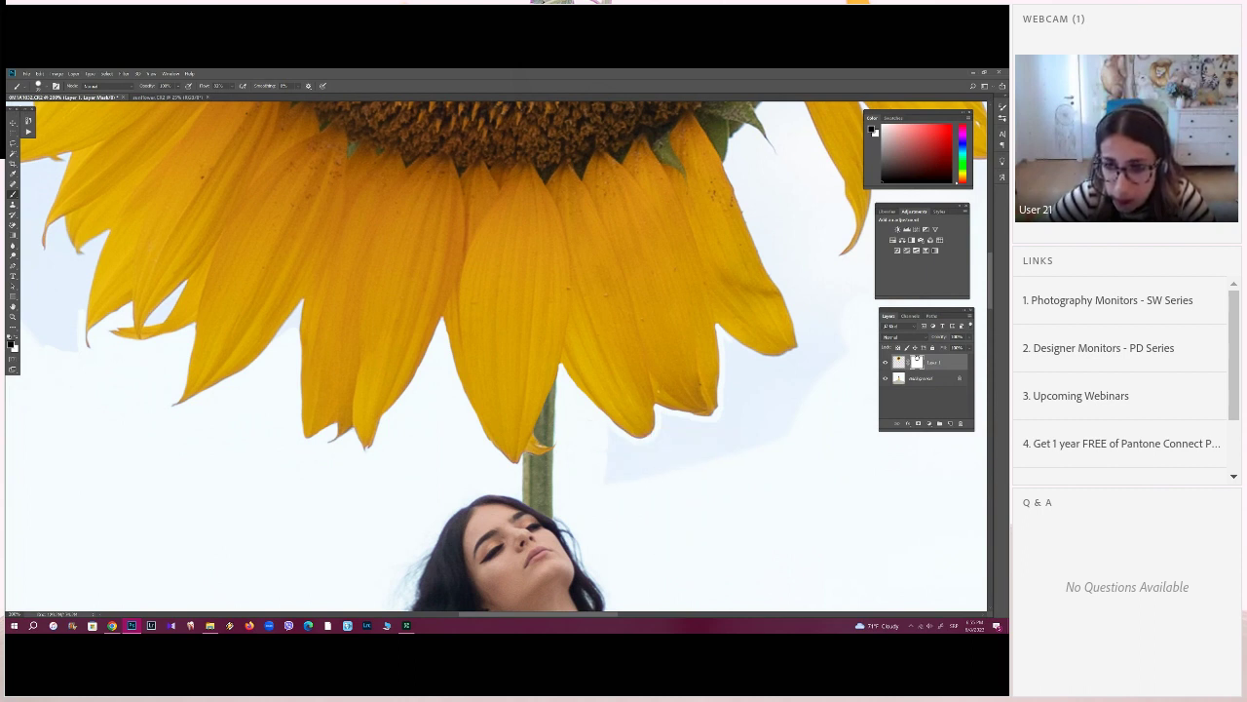
pyautogui.moveTo(655, 466)
pyautogui.mouseDown()
pyautogui.moveTo(616, 447)
pyautogui.moveTo(666, 429)
pyautogui.moveTo(731, 434)
pyautogui.moveTo(725, 425)
pyautogui.moveTo(680, 456)
pyautogui.moveTo(754, 441)
pyautogui.mouseUp()
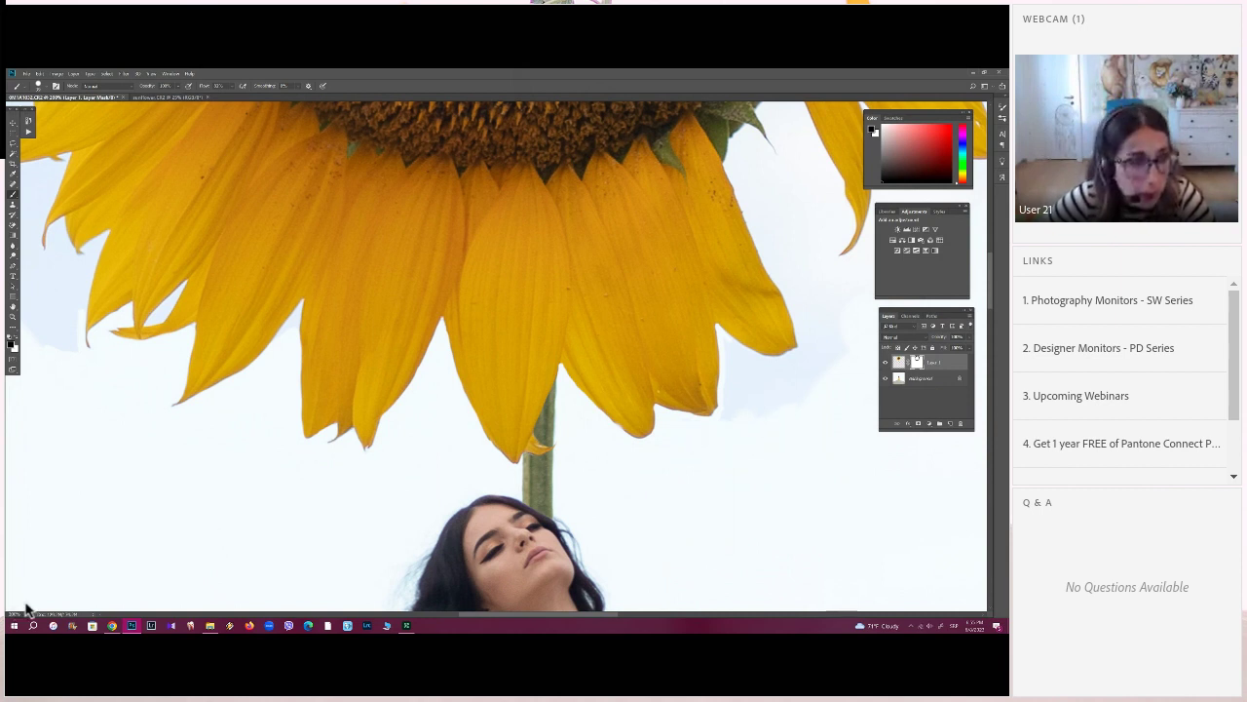
pyautogui.press('x')
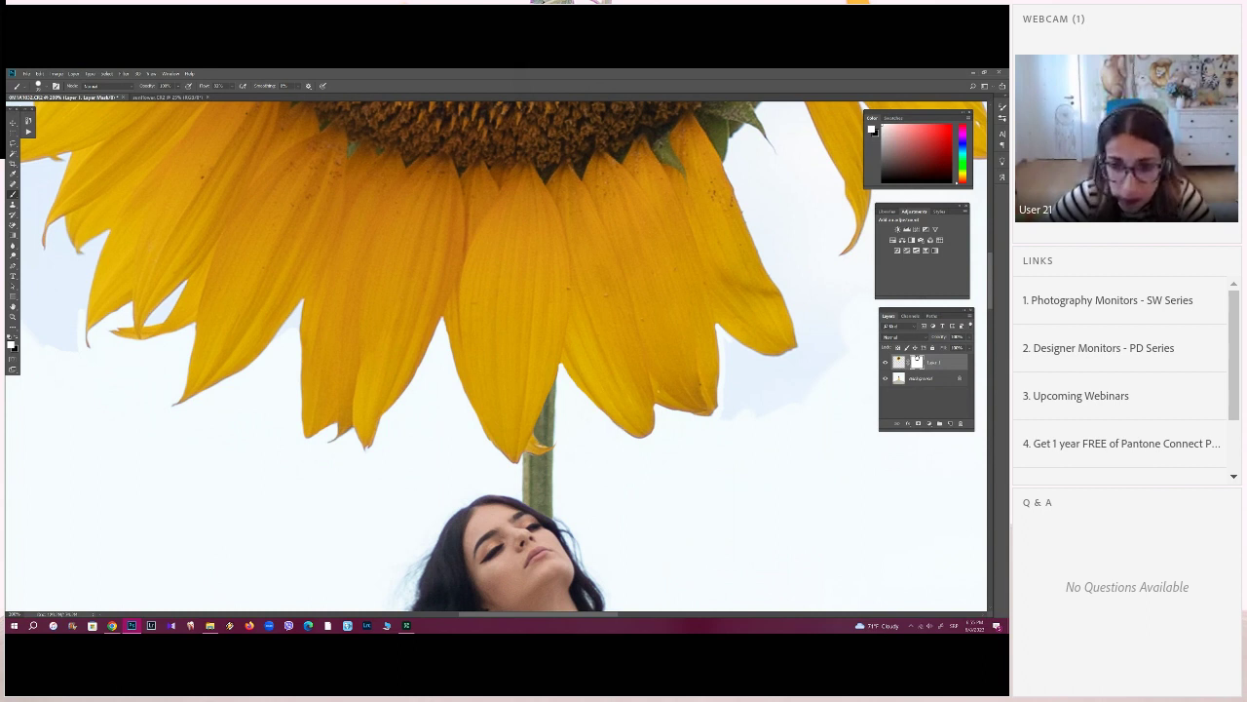
pyautogui.press('x')
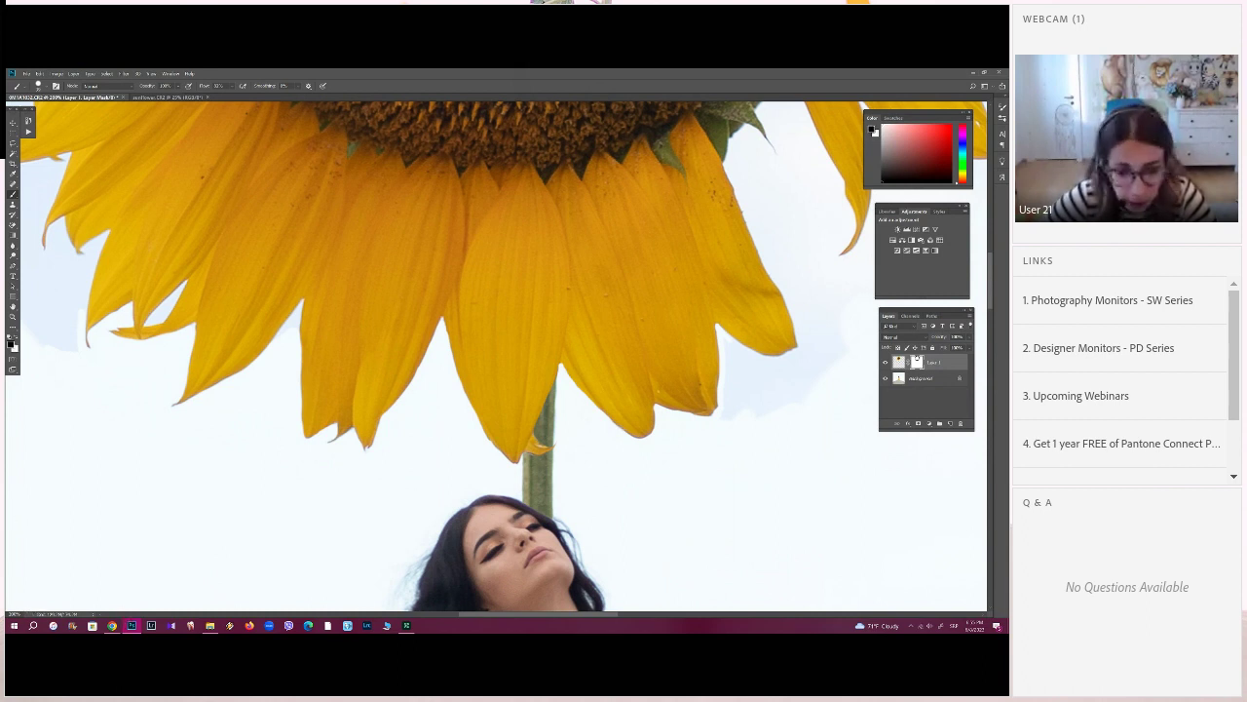
# - Shrink the brush and mask out the halo along the edges of the lower-right petals
pyautogui.moveTo(532, 614); pyautogui.dragTo(580, 614)
pyautogui.rightClick(500, 370)
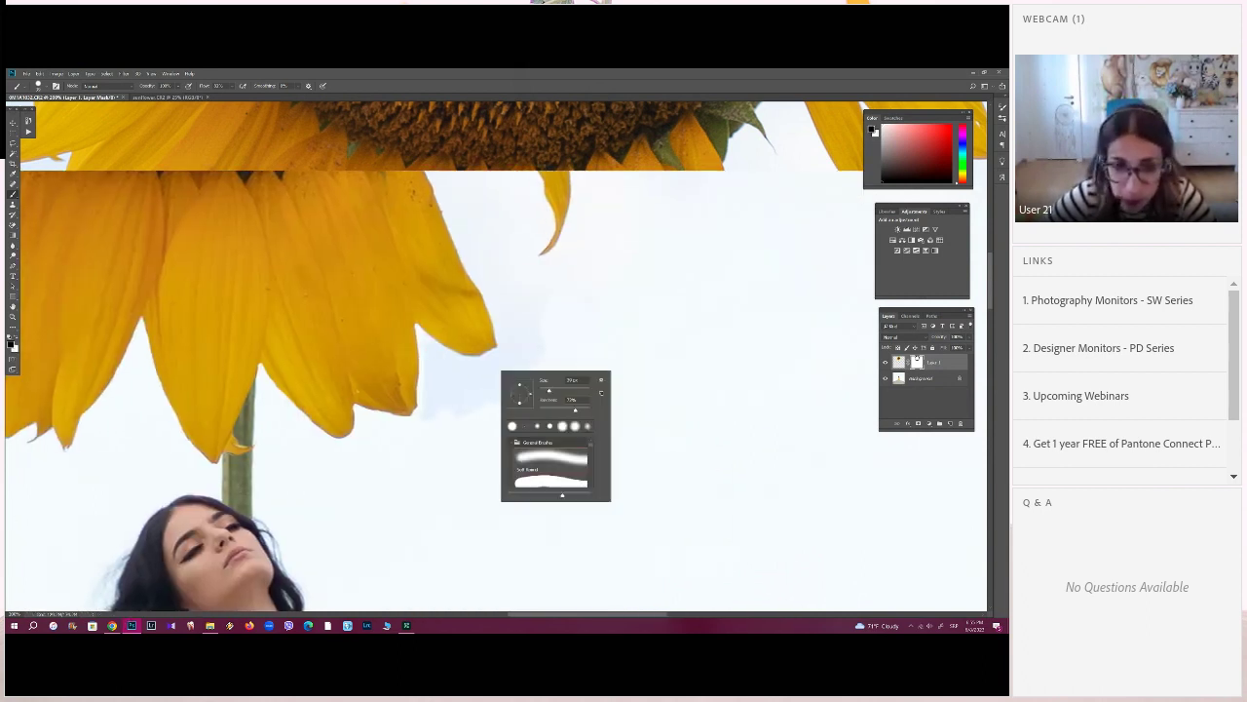
pyautogui.moveTo(549, 391); pyautogui.dragTo(545, 391)
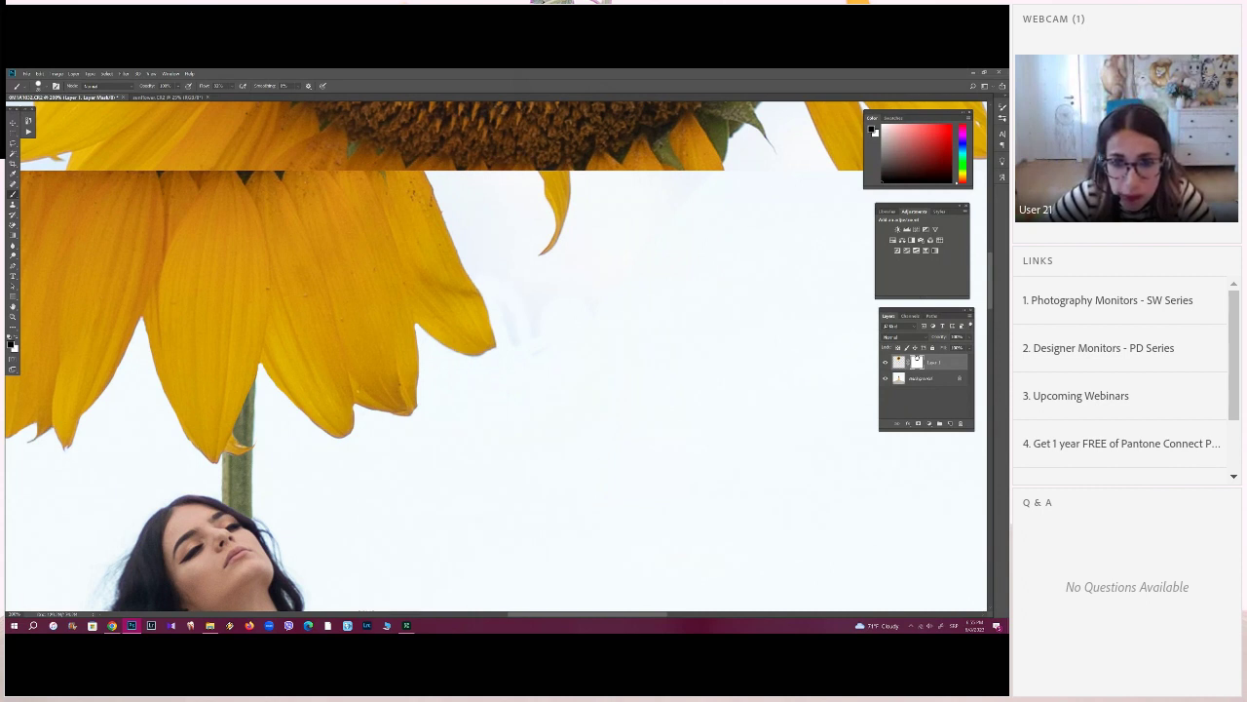
# - Adjust the brush and mask out the blue background beside the right-hand petals above the curled petal
pyautogui.scroll(5, 497, 380)
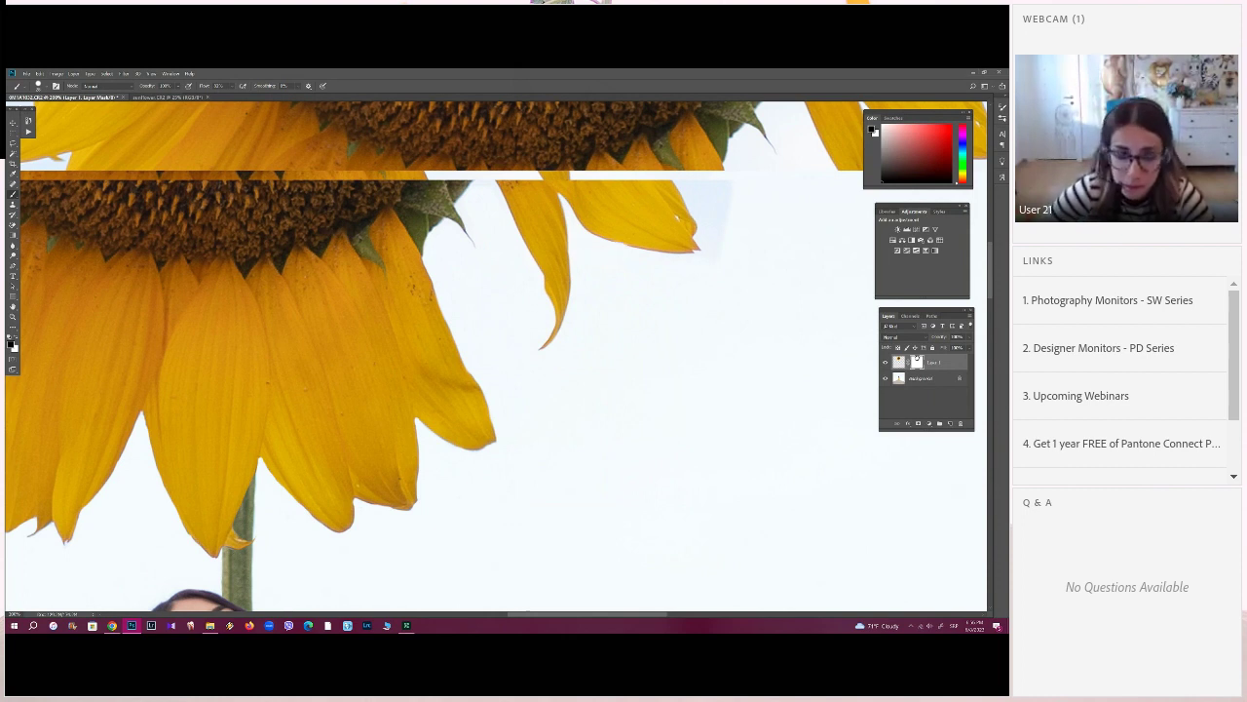
pyautogui.hscroll(6, 487, 390)
pyautogui.scroll(2, 487, 390)
pyautogui.scroll(5, 273, 411)
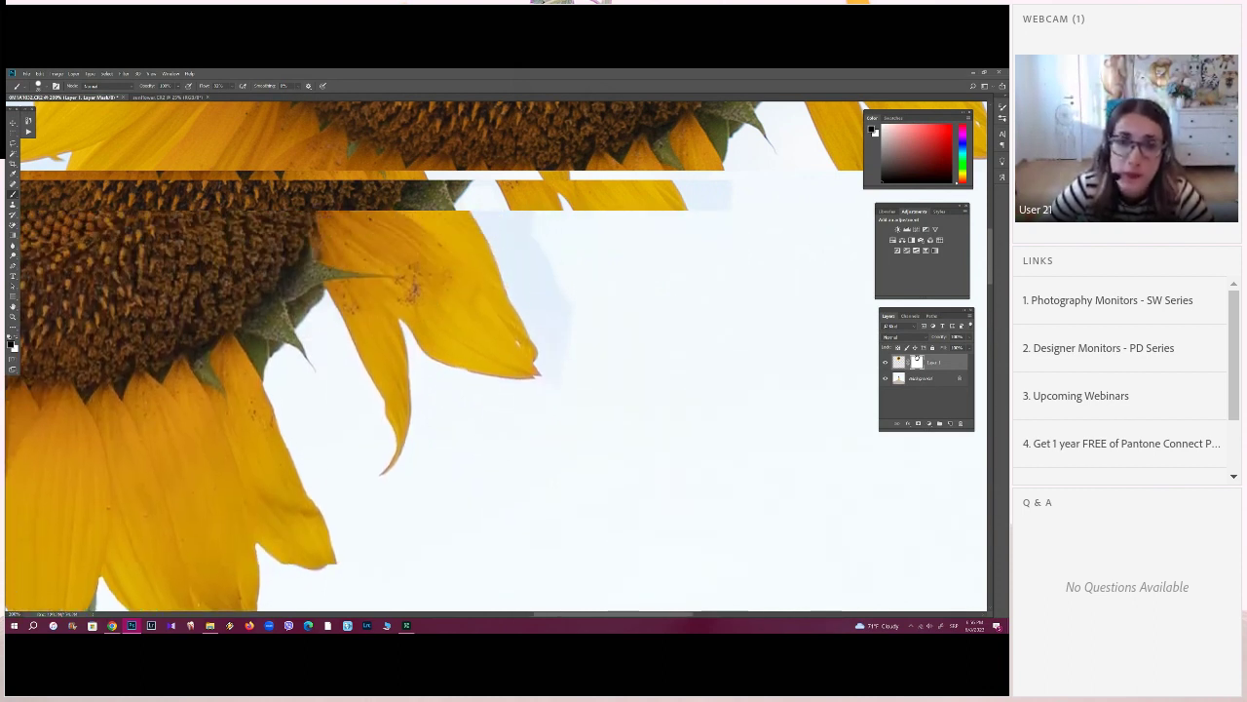
pyautogui.rightClick(503, 252)
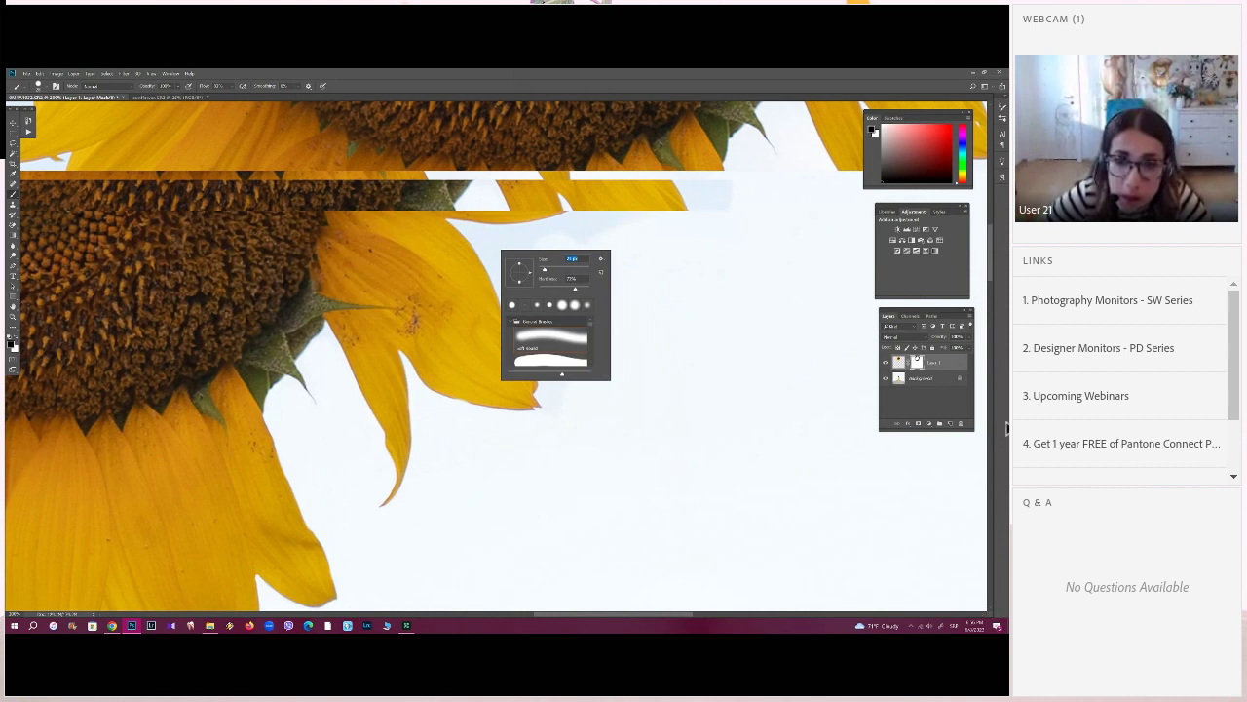
pyautogui.moveTo(484, 250); pyautogui.dragTo(505, 307)
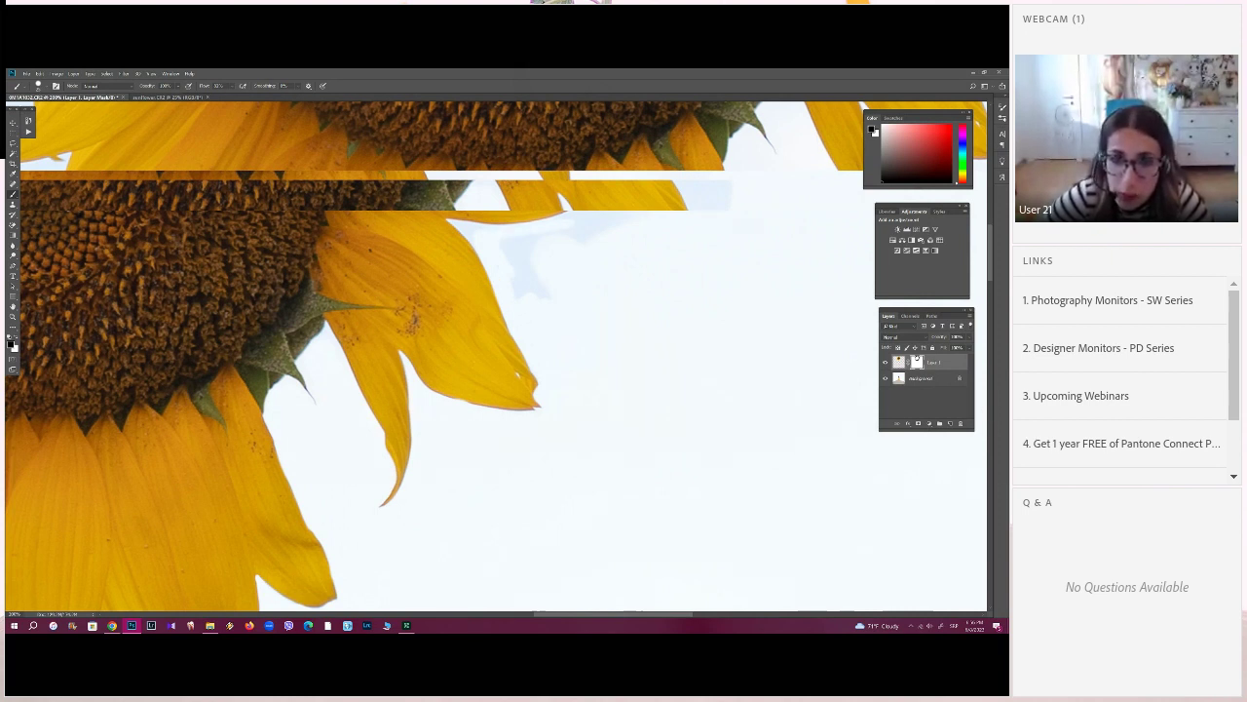
pyautogui.moveTo(514, 271); pyautogui.dragTo(529, 275)
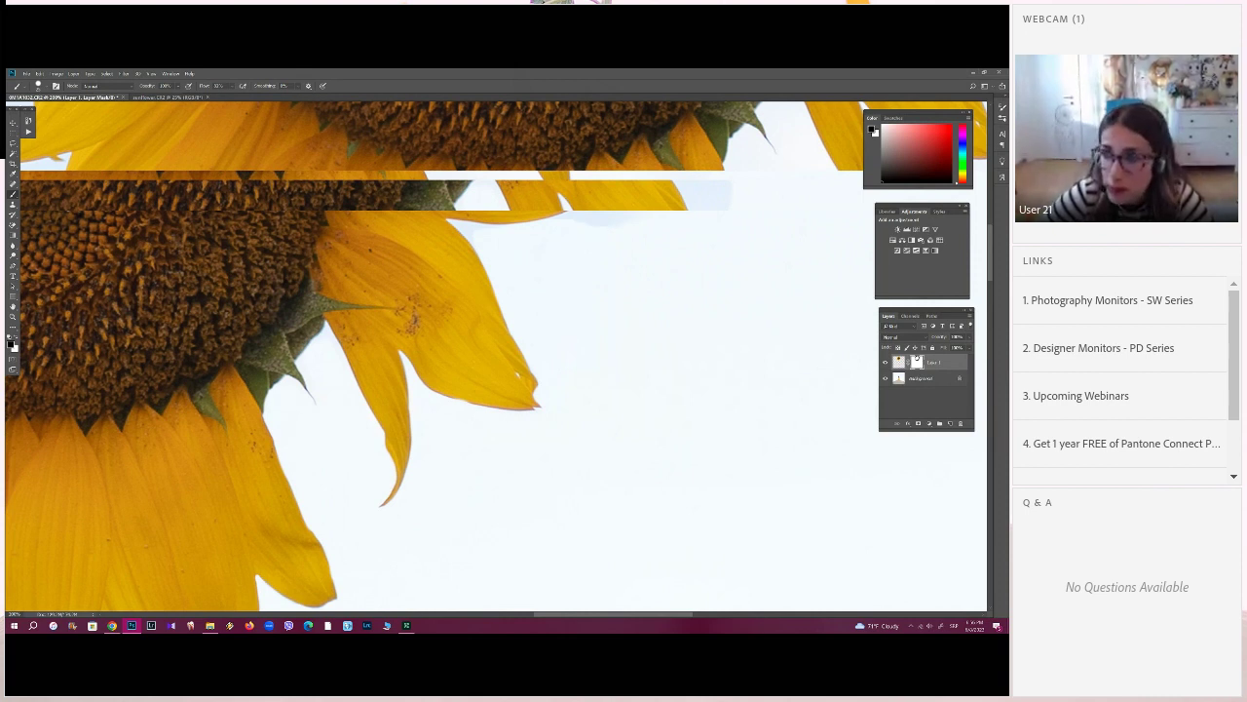
# - Mask out the outer part of the blue halo around the sunflower's upper-right petals, adjusting the brush first
pyautogui.scroll(10, 585, 258)
pyautogui.scroll(-2, 585, 258)
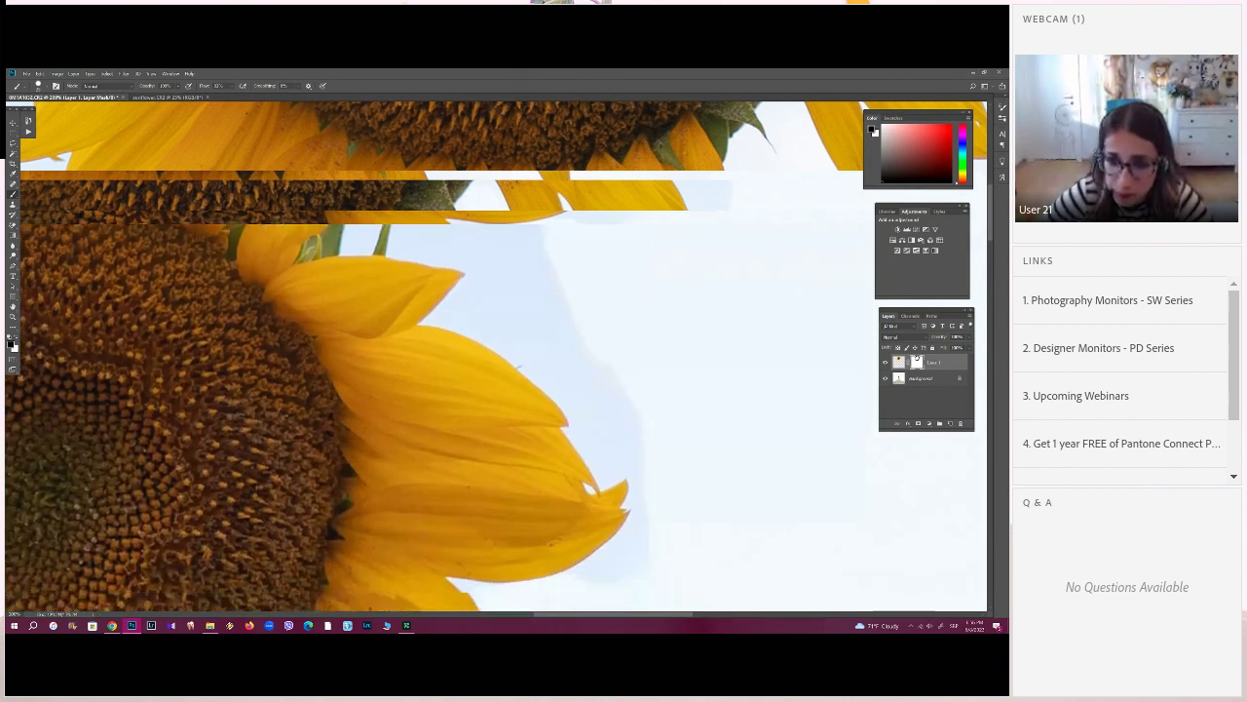
pyautogui.scroll(-2, 497, 371)
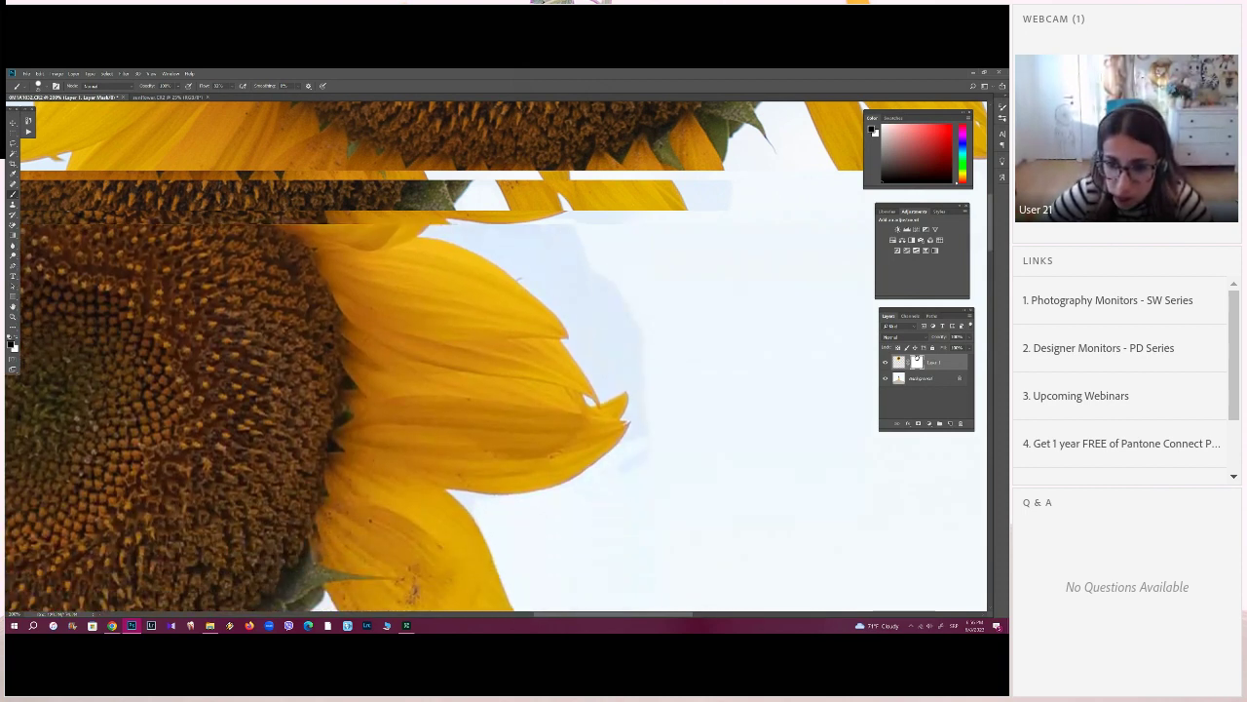
pyautogui.rightClick(645, 310)
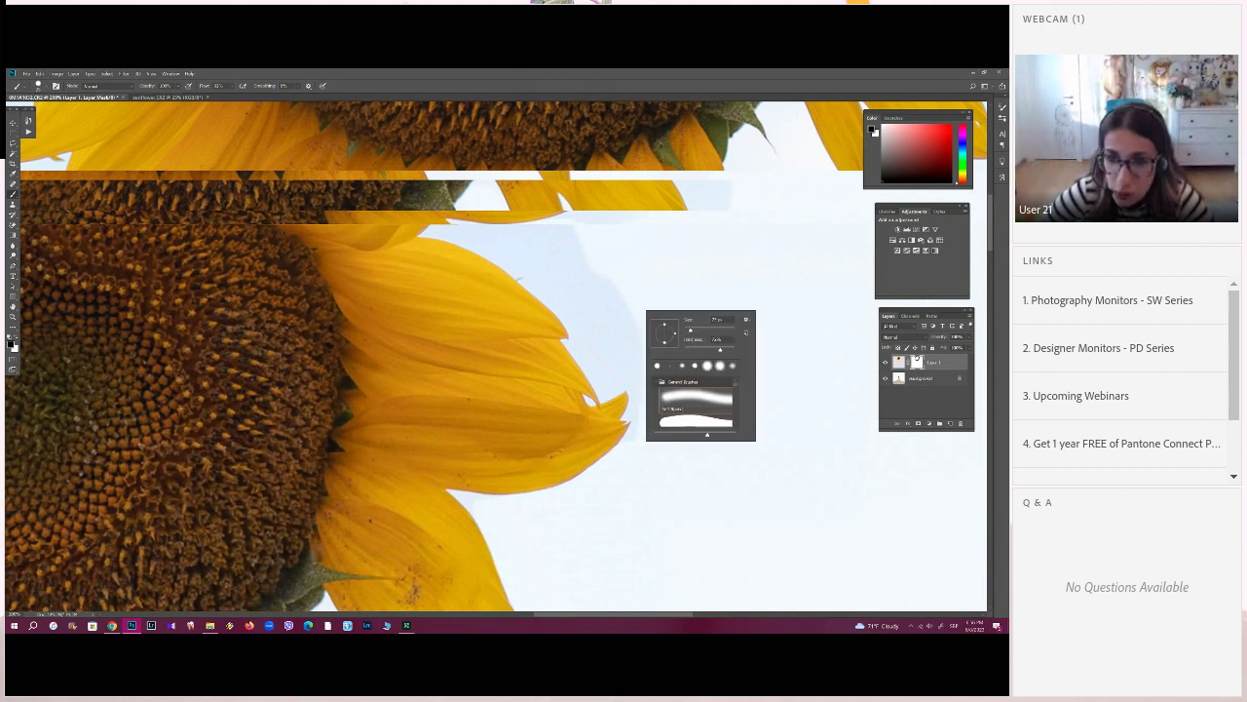
pyautogui.moveTo(628, 298)
pyautogui.mouseDown()
pyautogui.moveTo(575, 261)
pyautogui.moveTo(631, 339)
pyautogui.mouseUp()
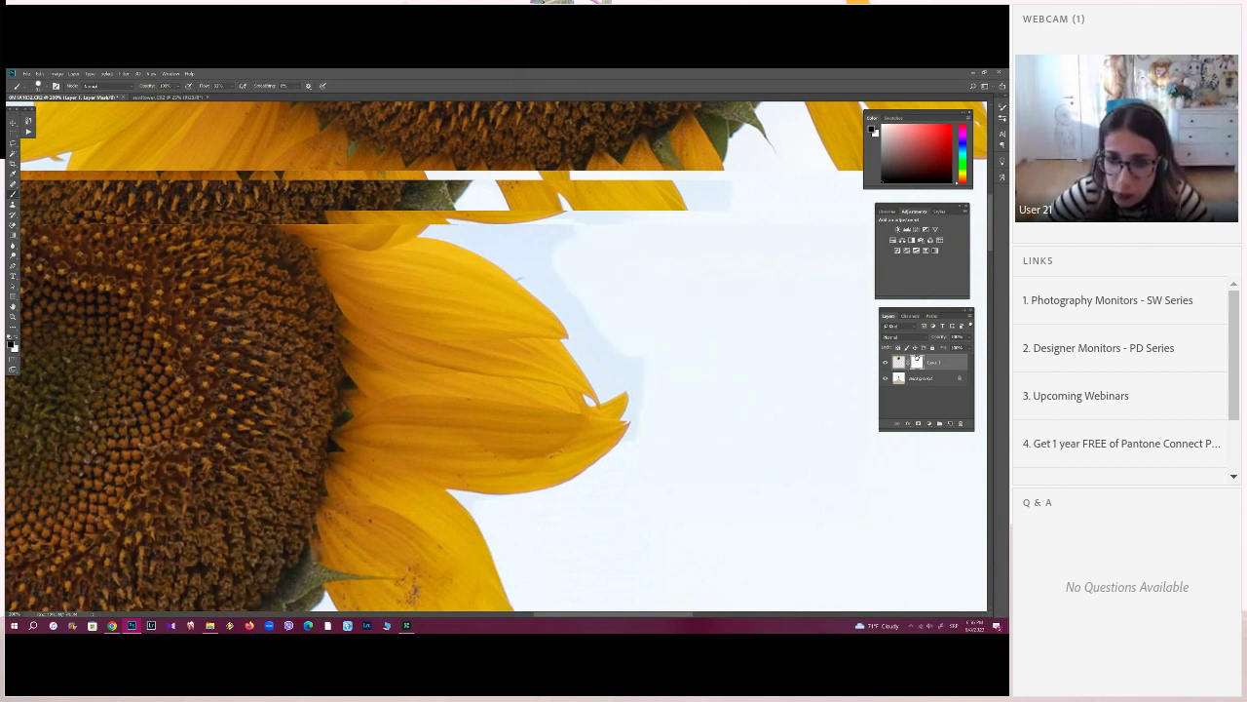
pyautogui.scroll(3, 321, 418)
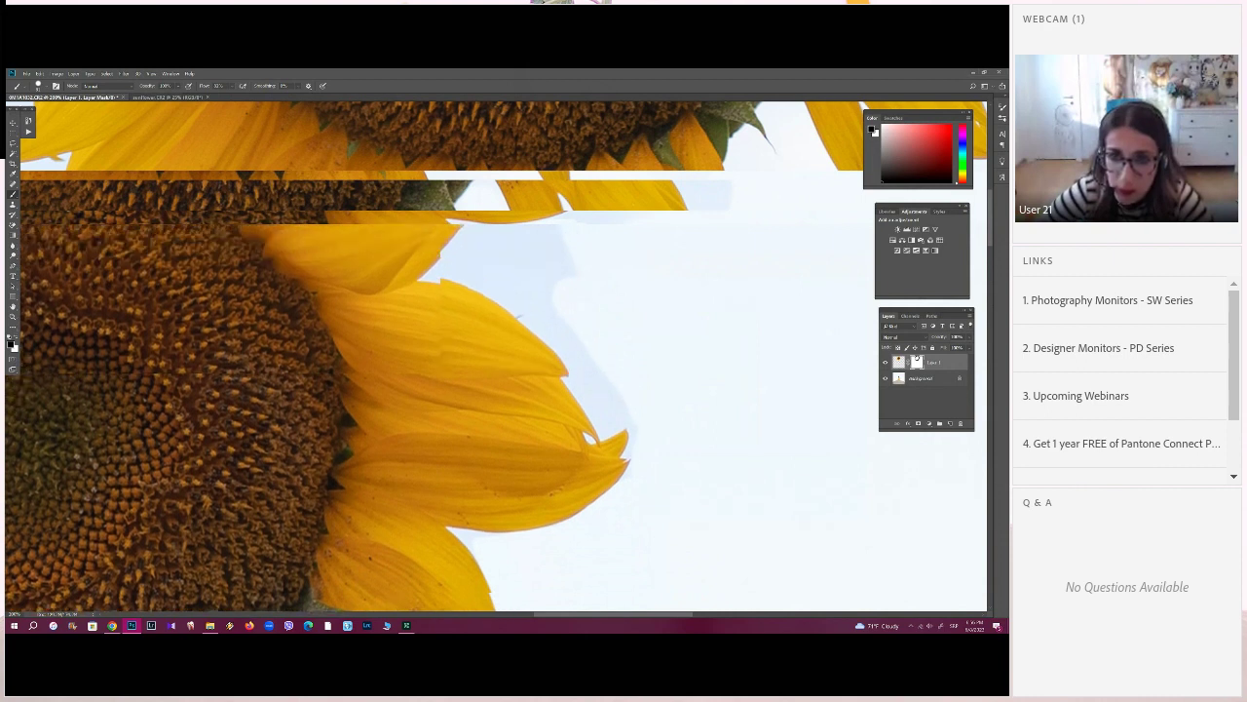
# - Lower the brush hardness and mask out the blue halo around the sunflower's top petals with soft edges
pyautogui.press('z')
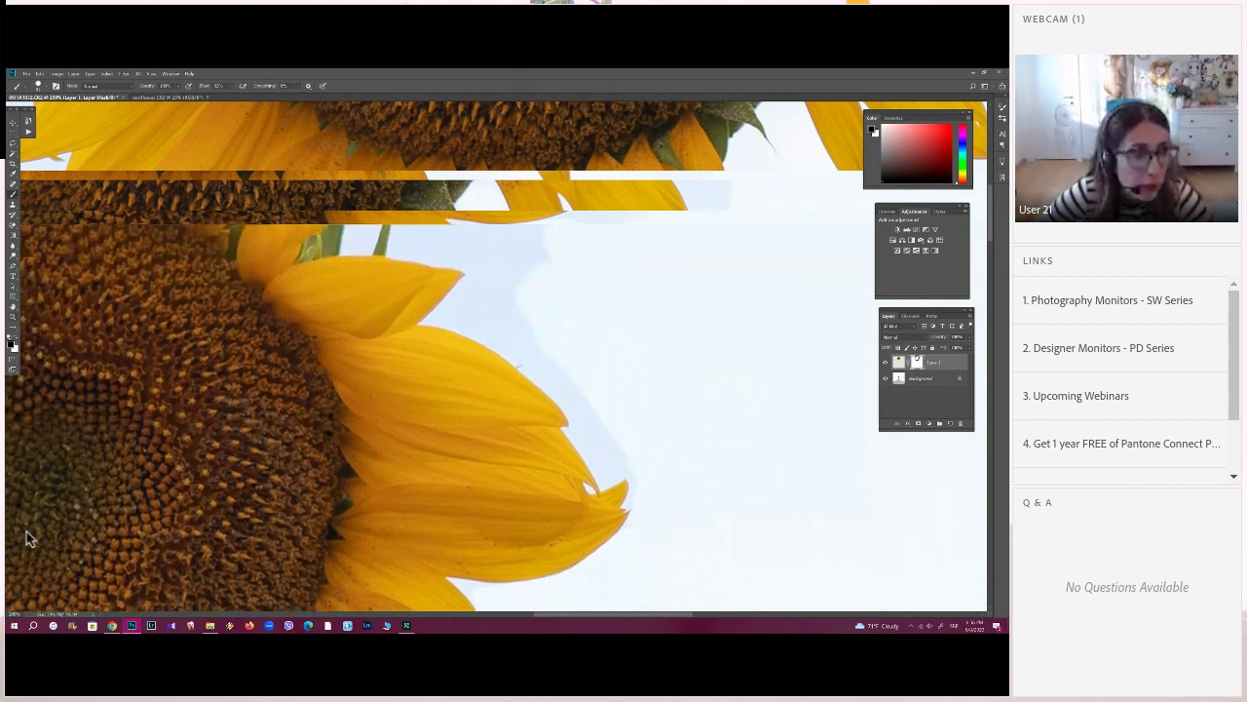
pyautogui.keyDown('alt'); pyautogui.click(844, 517); pyautogui.keyUp('alt')
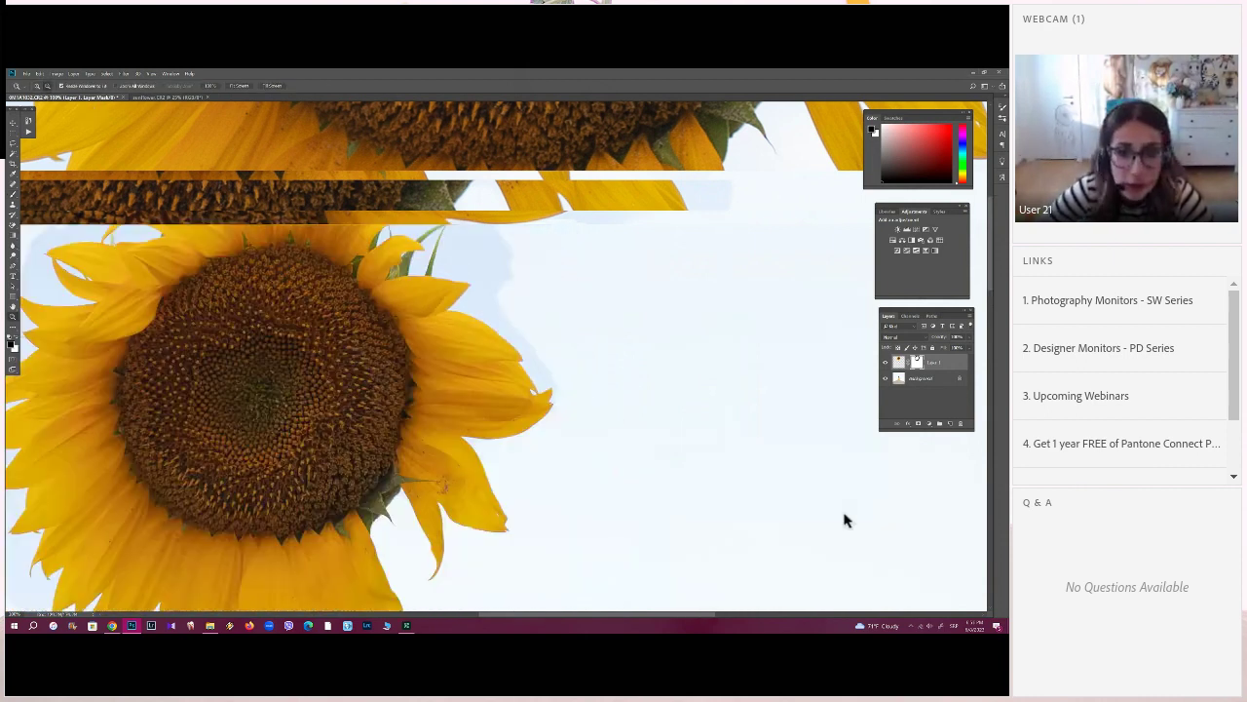
pyautogui.keyDown('alt'); pyautogui.click(771, 482); pyautogui.keyUp('alt')
pyautogui.press('b')
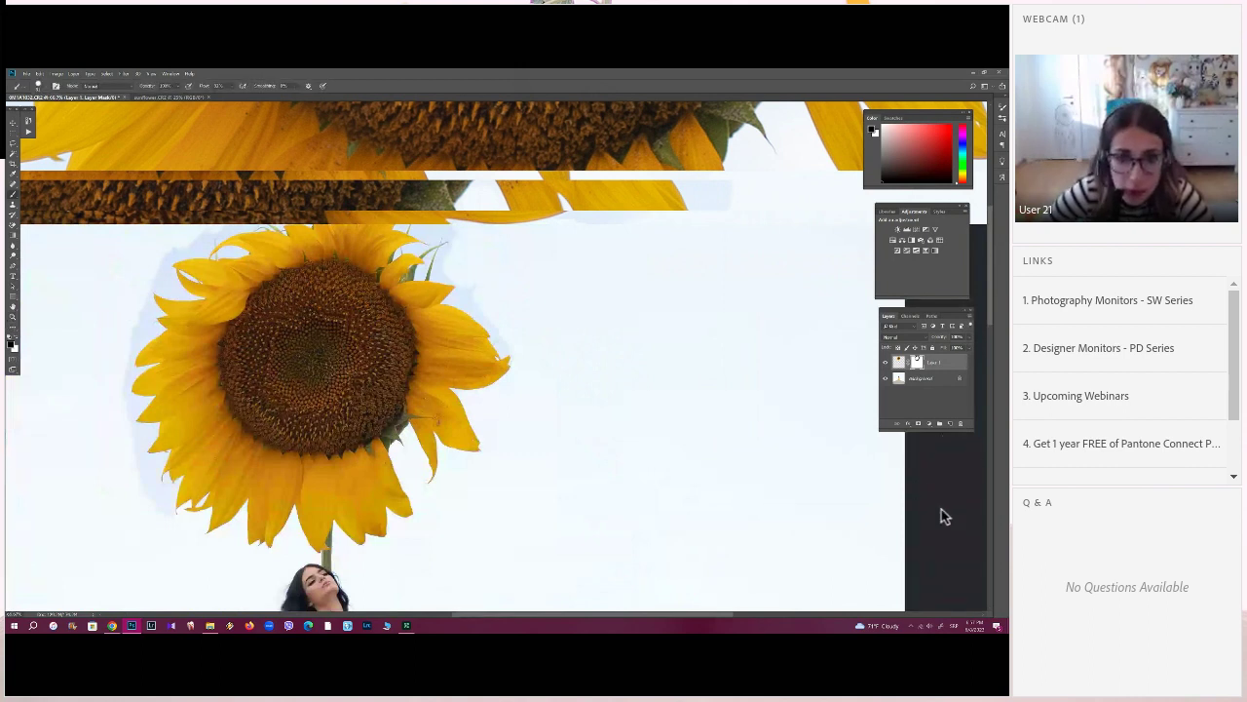
pyautogui.scroll(4, 843, 428)
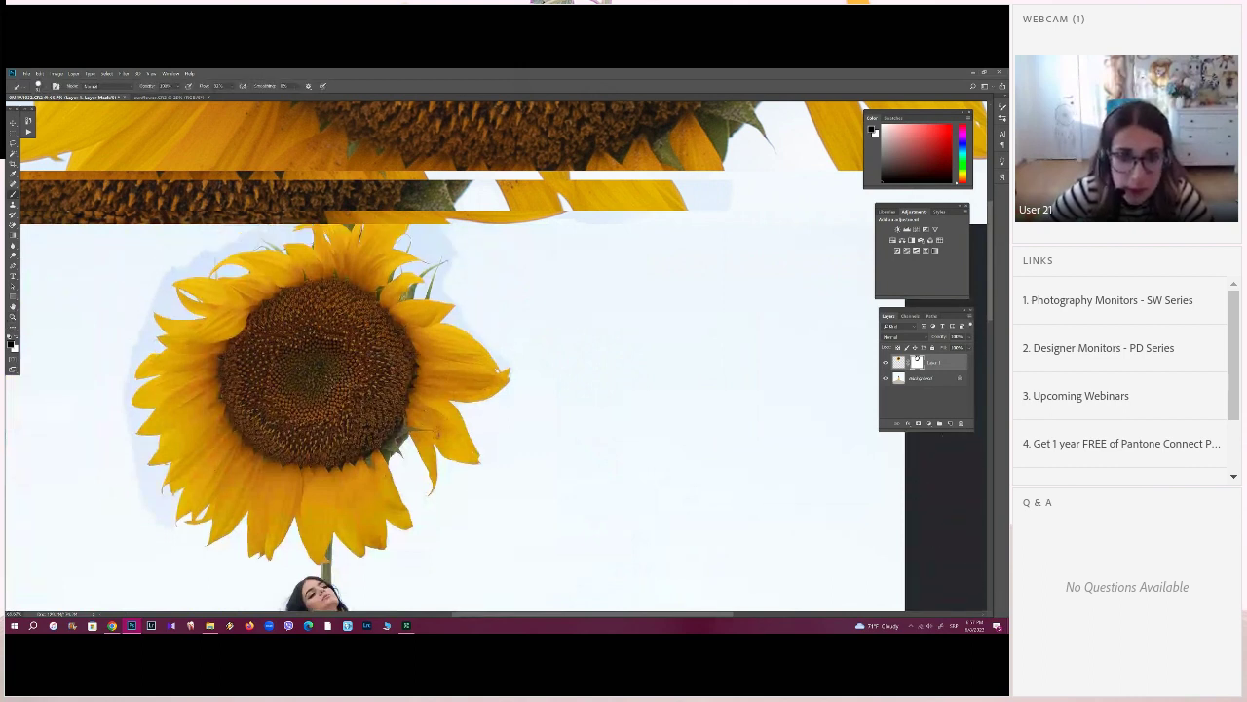
pyautogui.scroll(2, 843, 429)
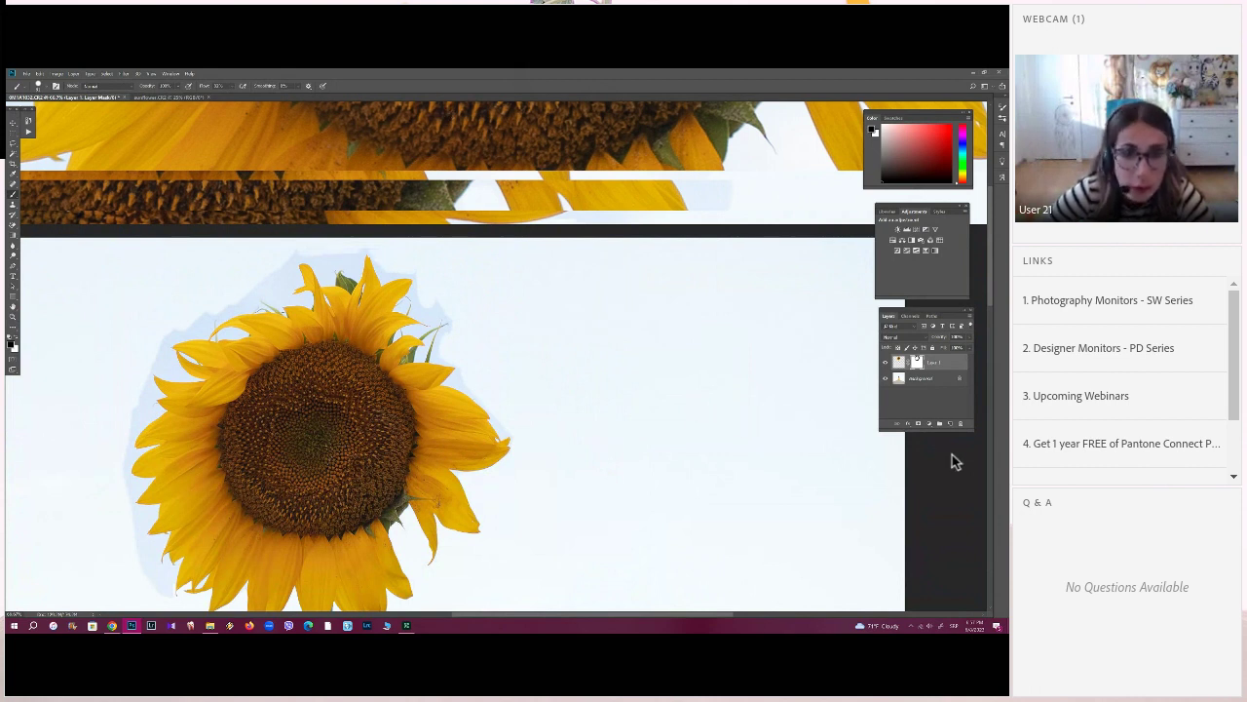
pyautogui.rightClick(482, 263)
pyautogui.moveTo(554, 300); pyautogui.dragTo(532, 300)
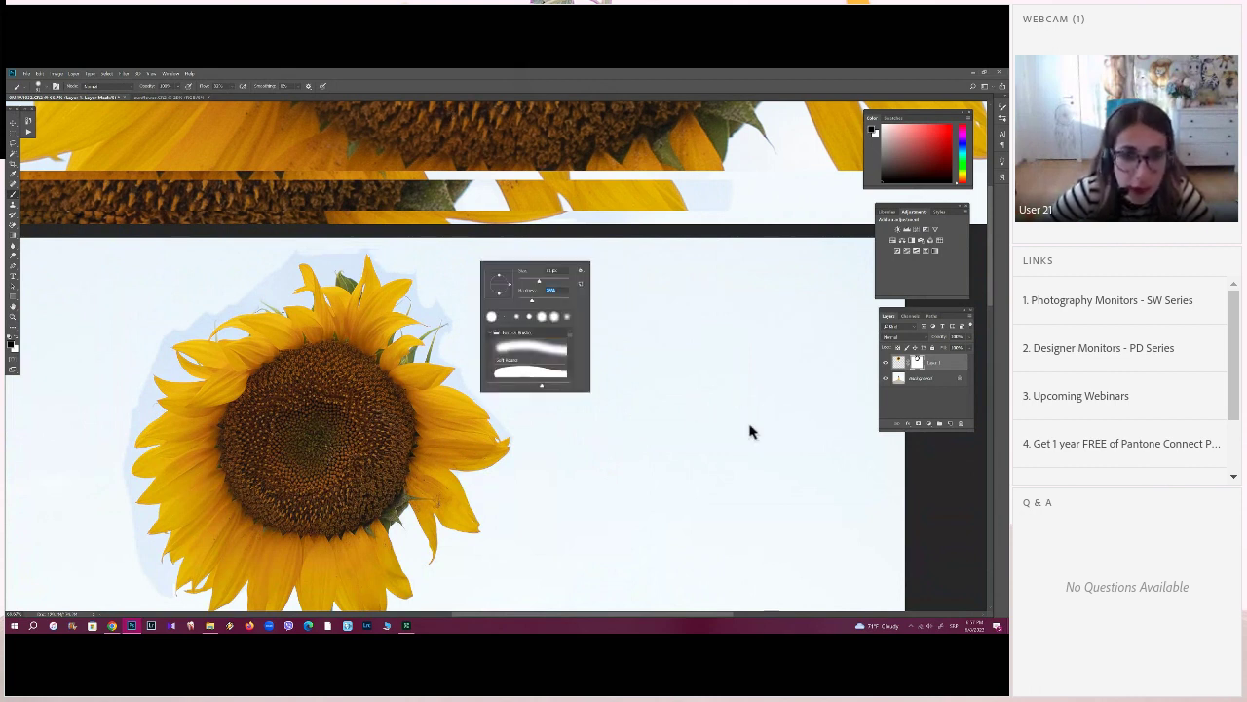
pyautogui.click(659, 440)
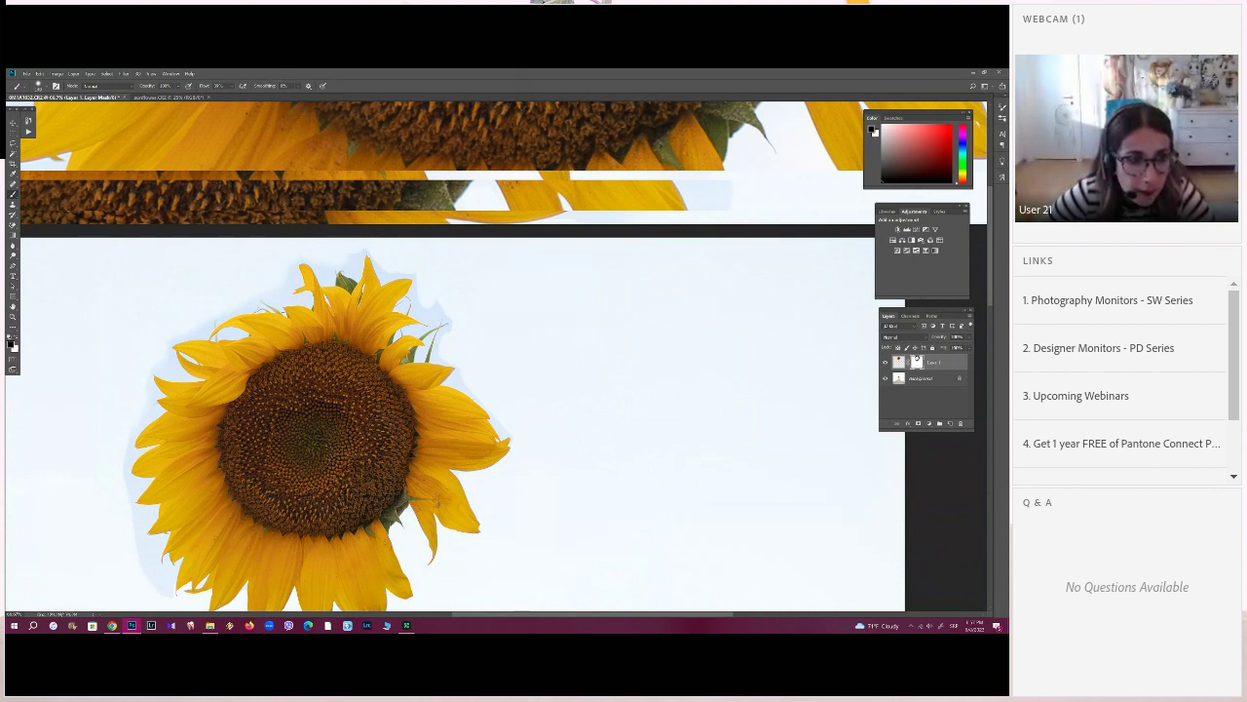
# - Mask out the remaining blue halo along the left side and around the sunflower with the soft brush
pyautogui.scroll(-3, 318, 417)
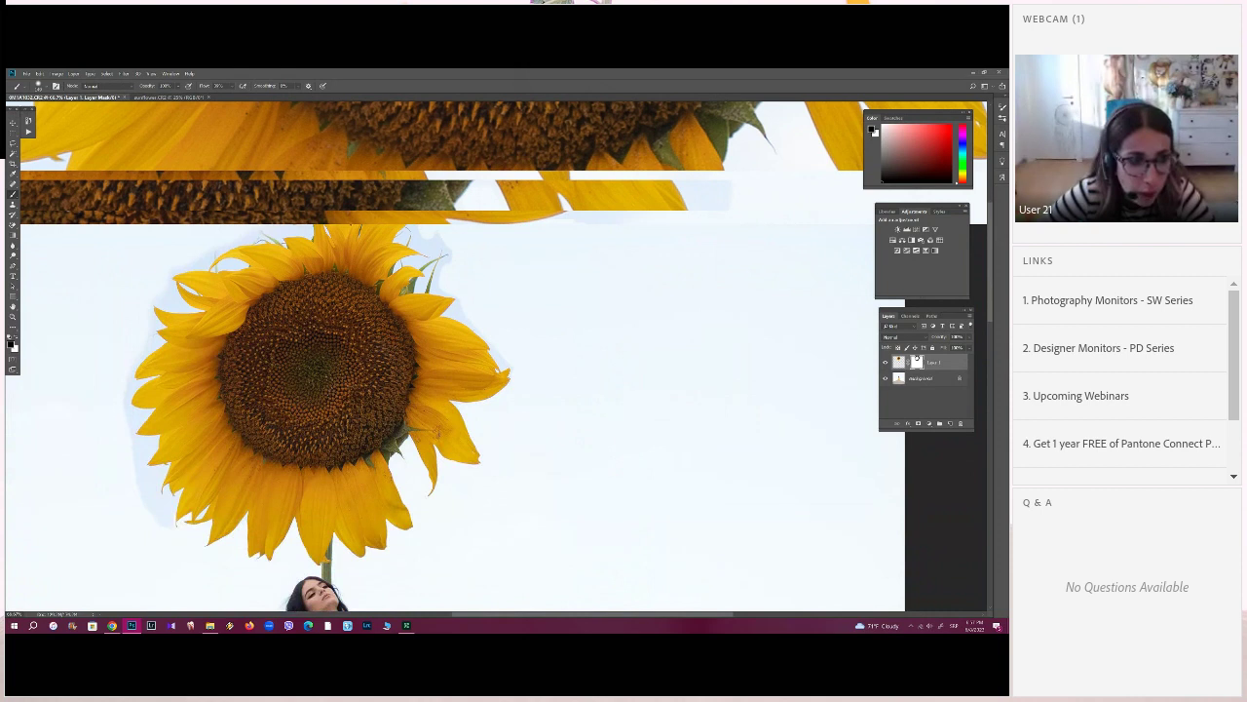
pyautogui.moveTo(135, 457); pyautogui.dragTo(137, 487)
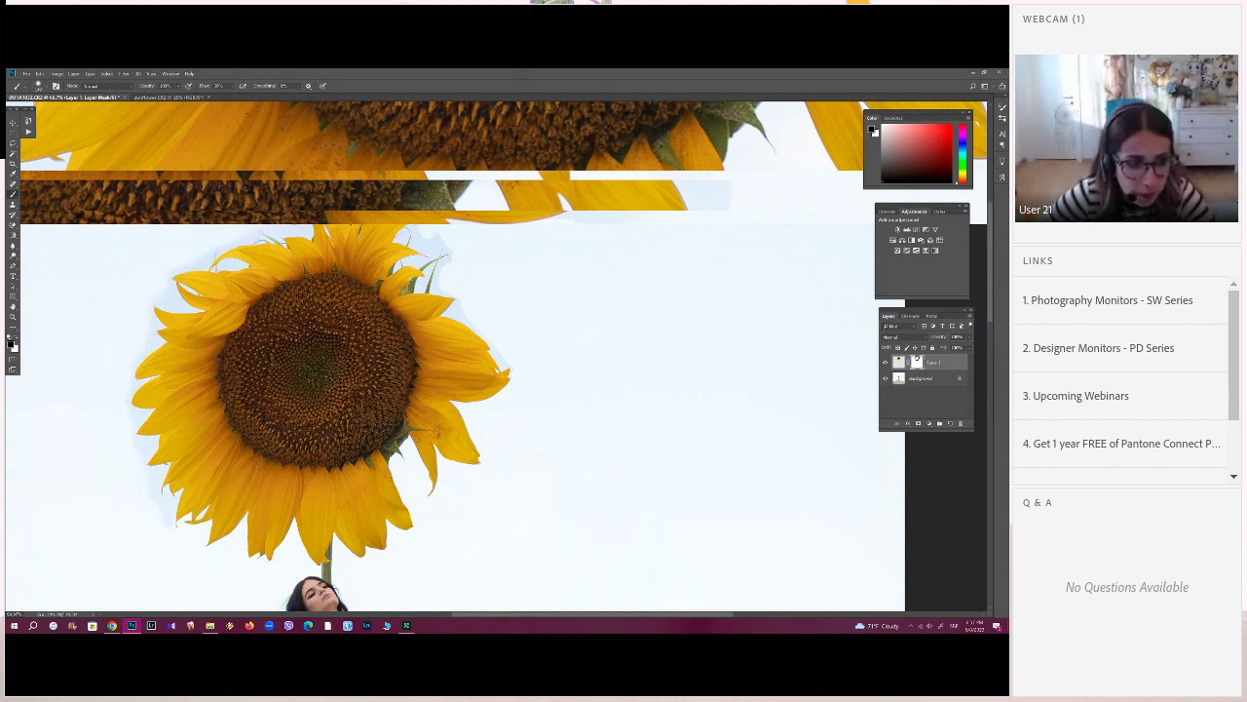
pyautogui.scroll(3, 936, 516)
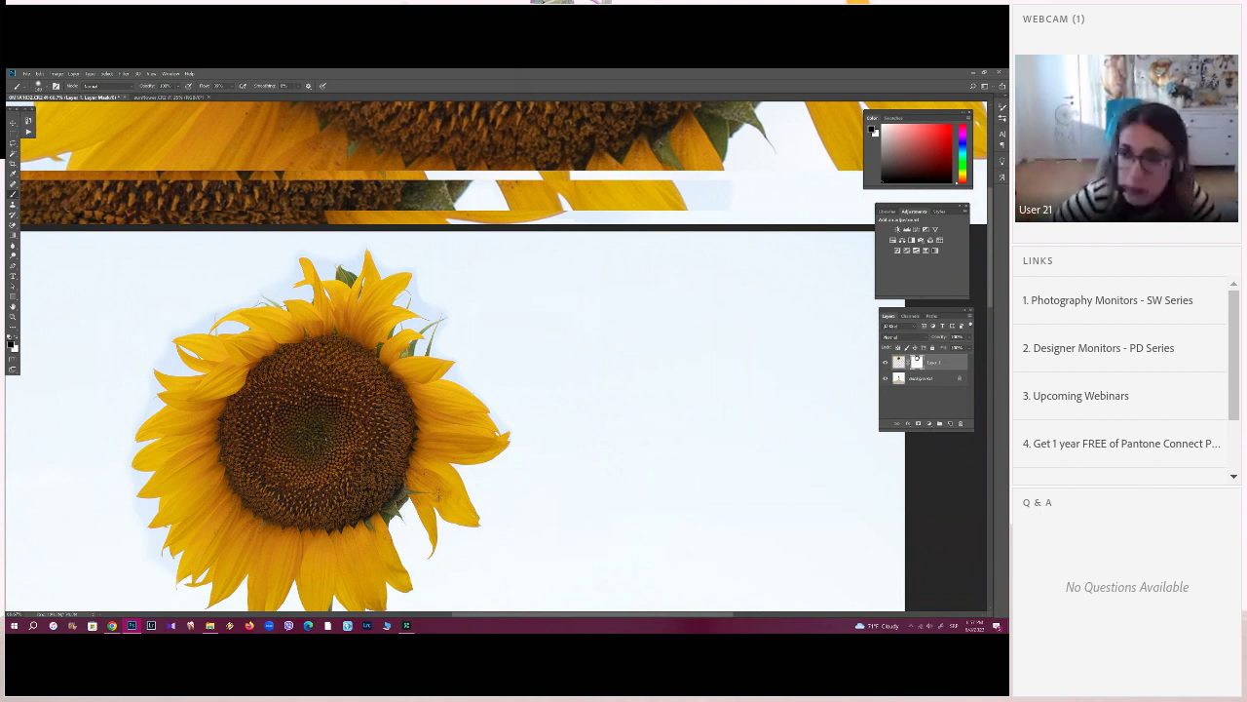
# - Brighten the sunflower layer with a Curves adjustment that lifts its darker tones
pyautogui.scroll(-7, 504, 419)
pyautogui.scroll(1, 504, 419)
pyautogui.click(12, 317)
pyautogui.hotkey('ctrl', '-')
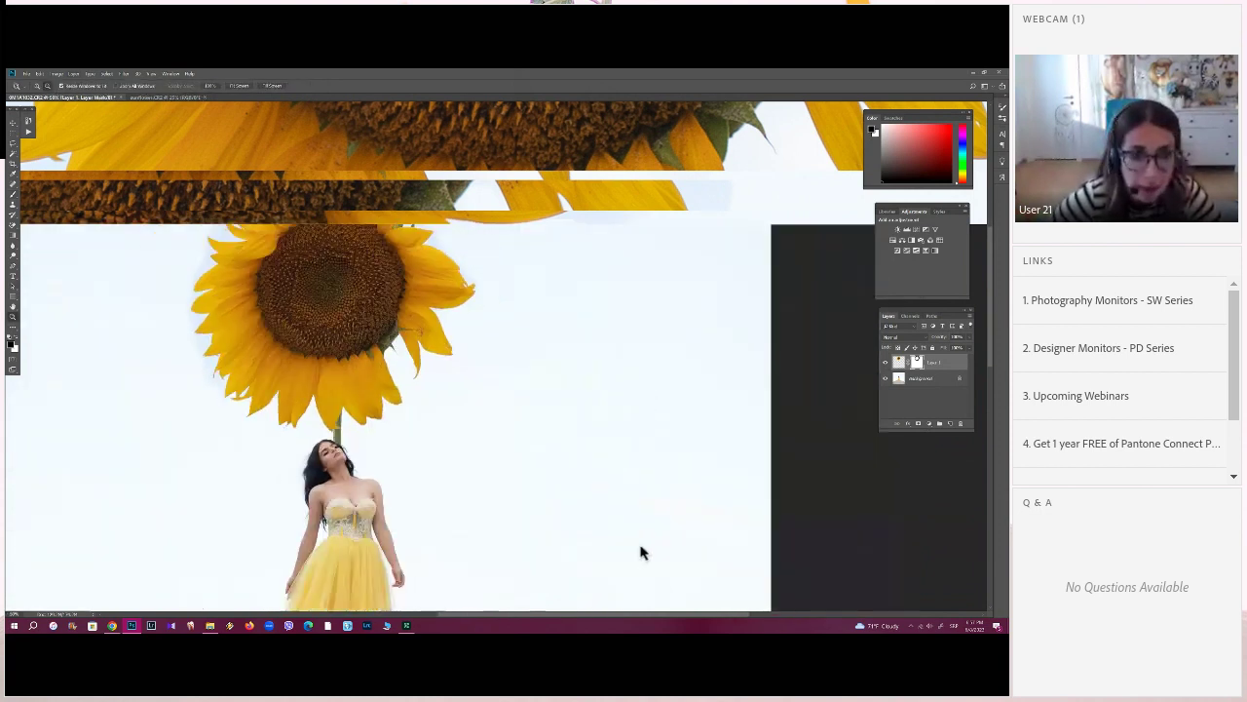
pyautogui.scroll(2, 645, 544)
pyautogui.scroll(1, 653, 541)
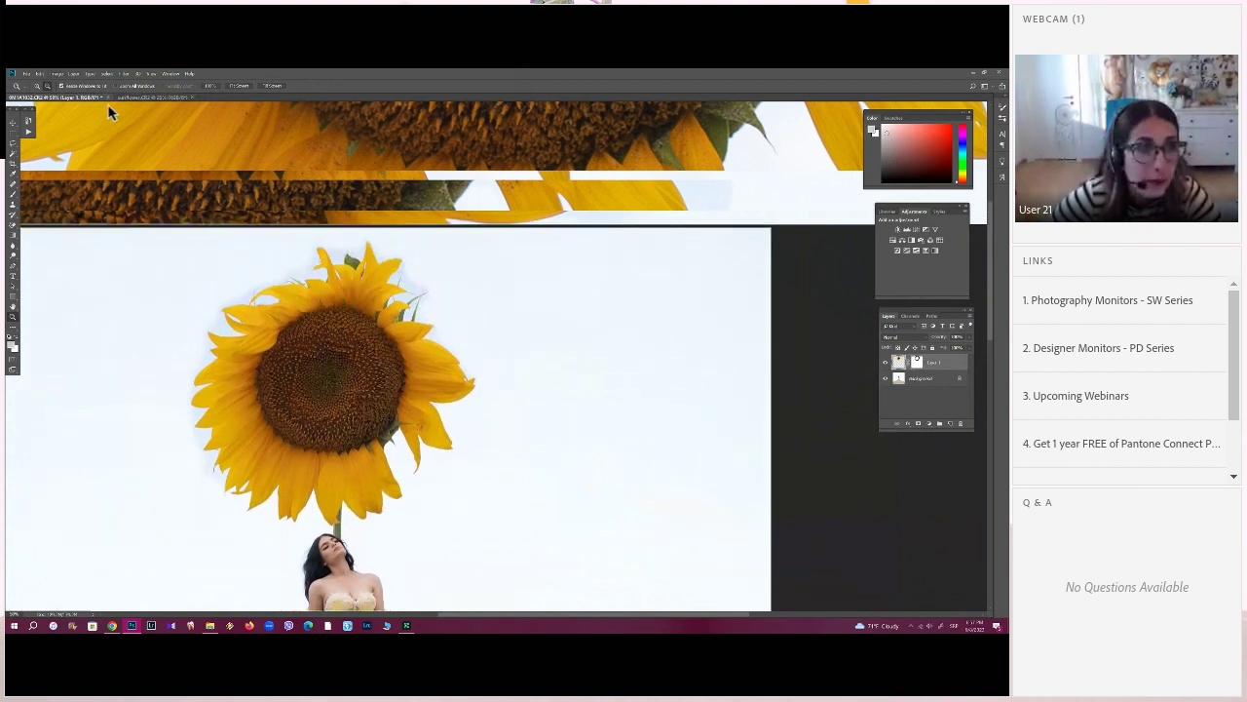
pyautogui.click(57, 73)
pyautogui.hotkey('ctrl', 'm')
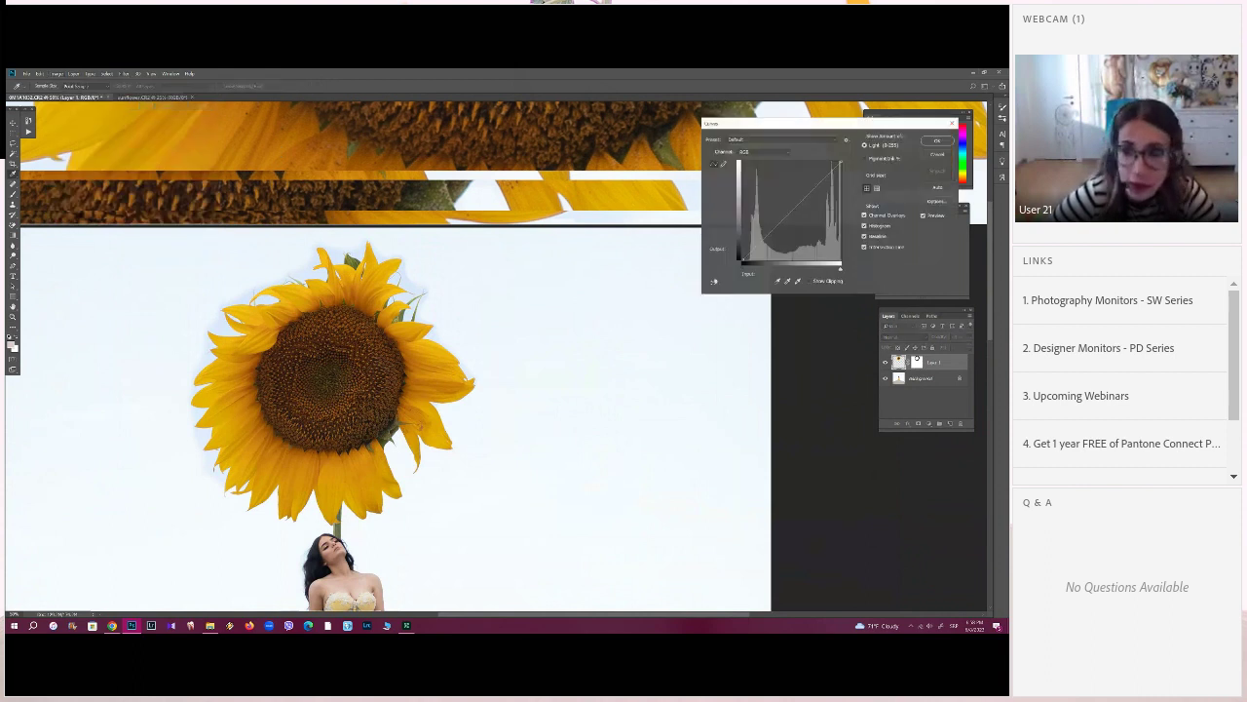
pyautogui.moveTo(770, 234); pyautogui.dragTo(766, 228)
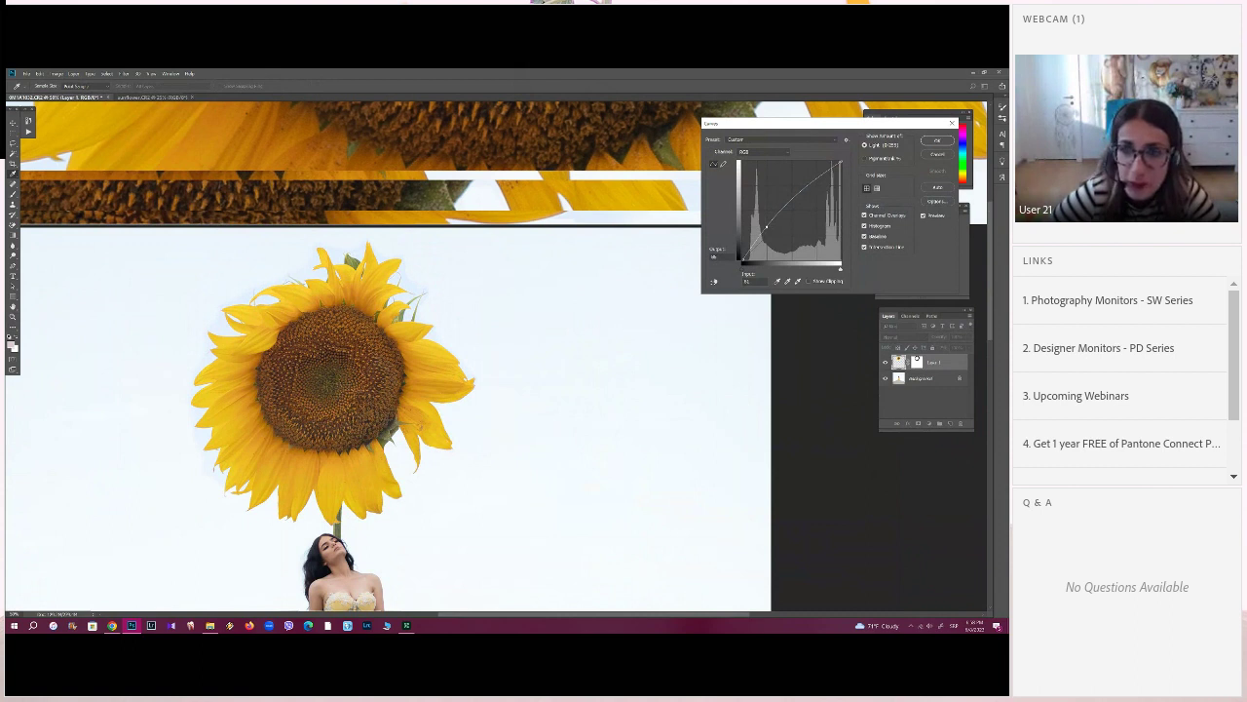
pyautogui.moveTo(766, 227); pyautogui.dragTo(767, 225)
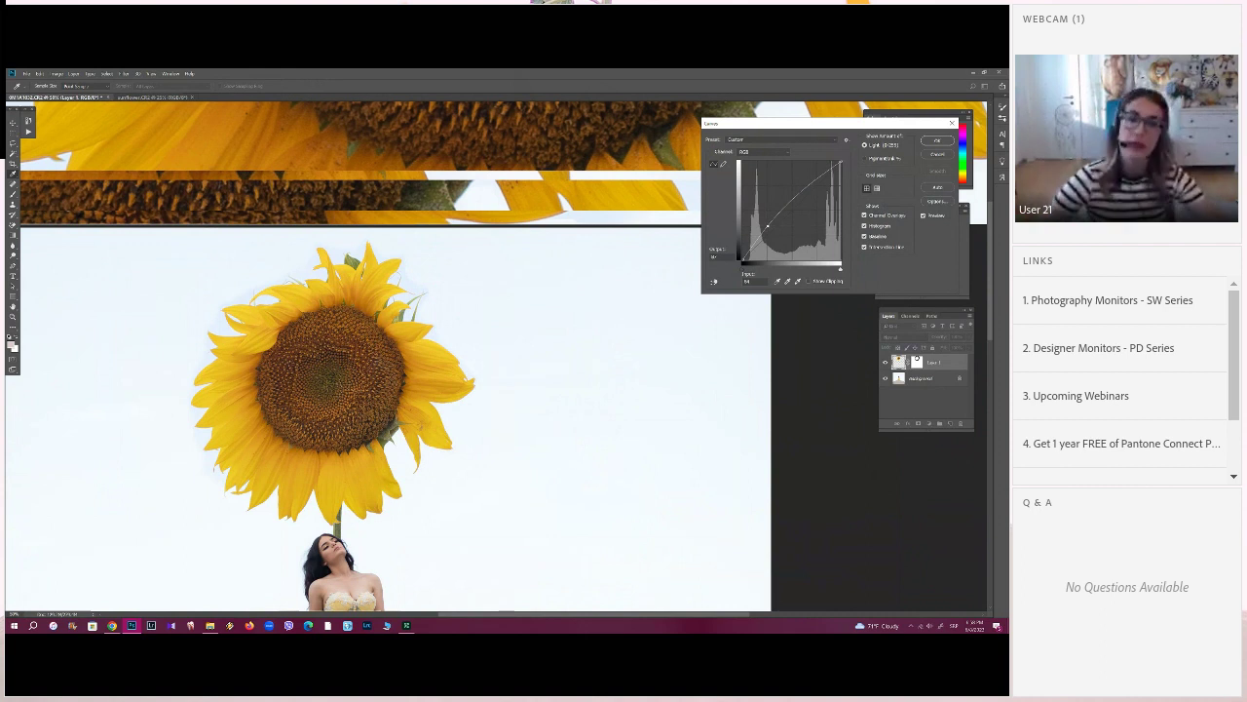
pyautogui.press('Return')
# - Select the sunflower's layer mask, adjust the brush and mask out the faint halo around the upper-left petals
pyautogui.press('b')
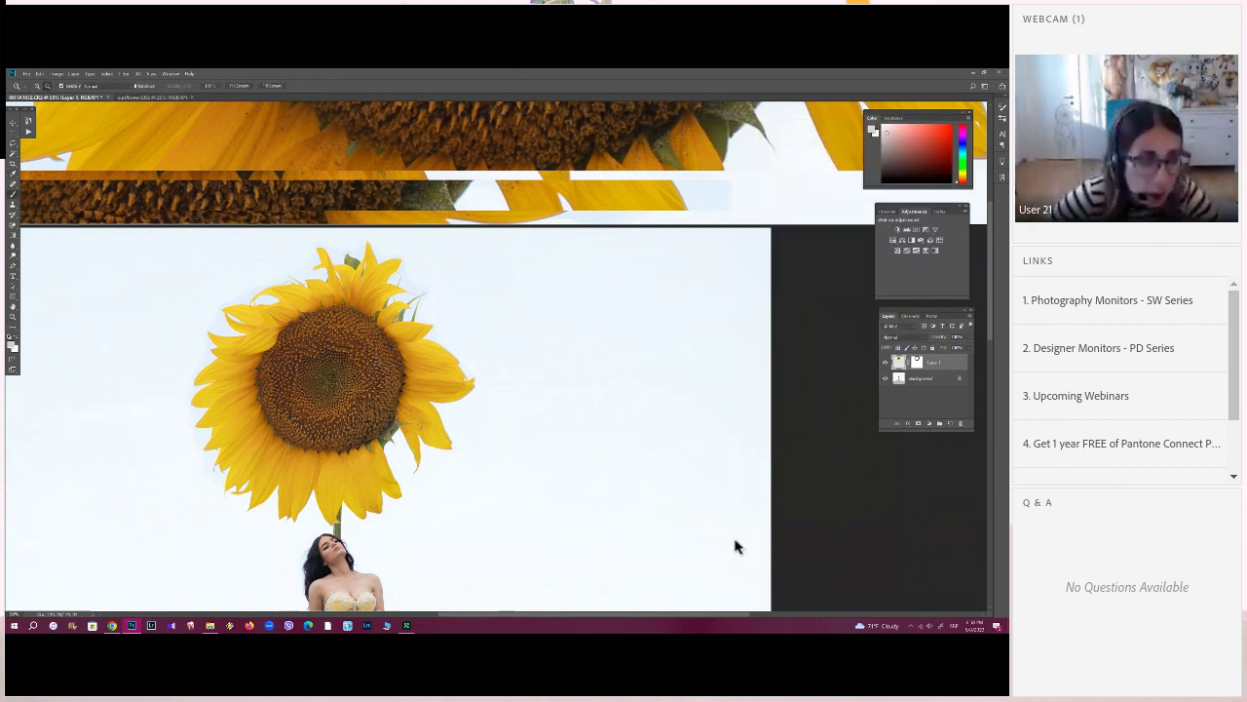
pyautogui.click(917, 361)
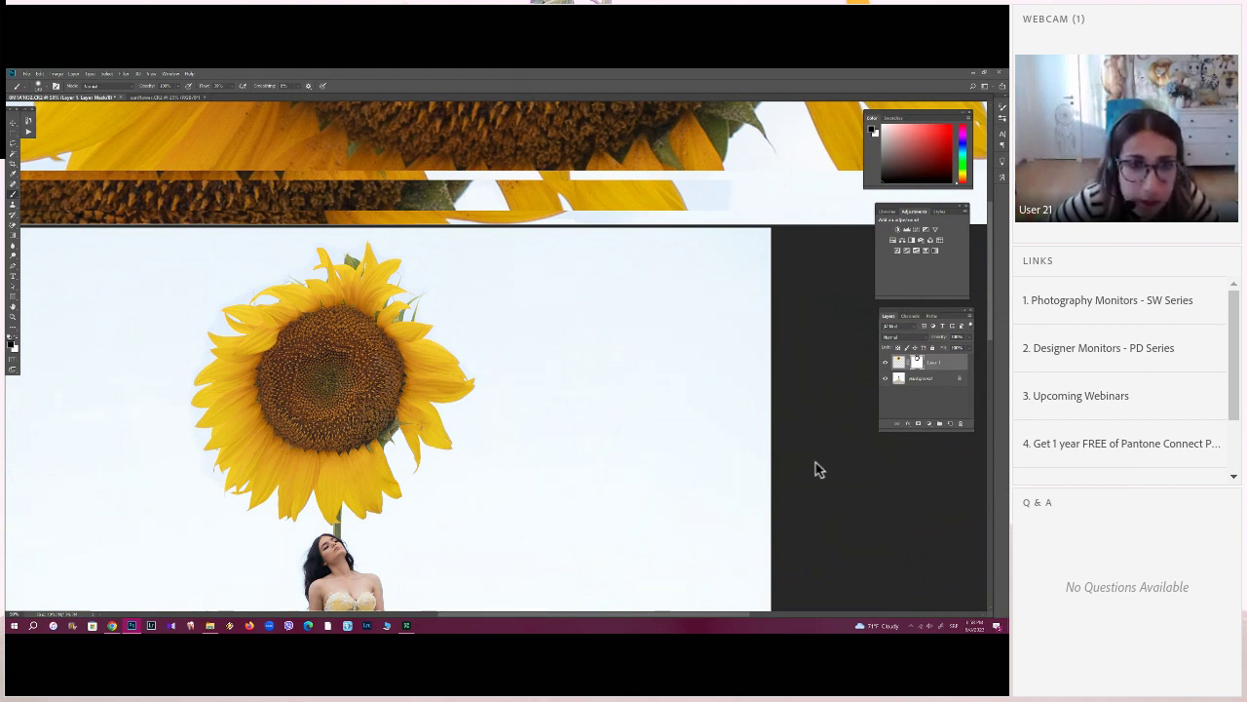
pyautogui.press('z')
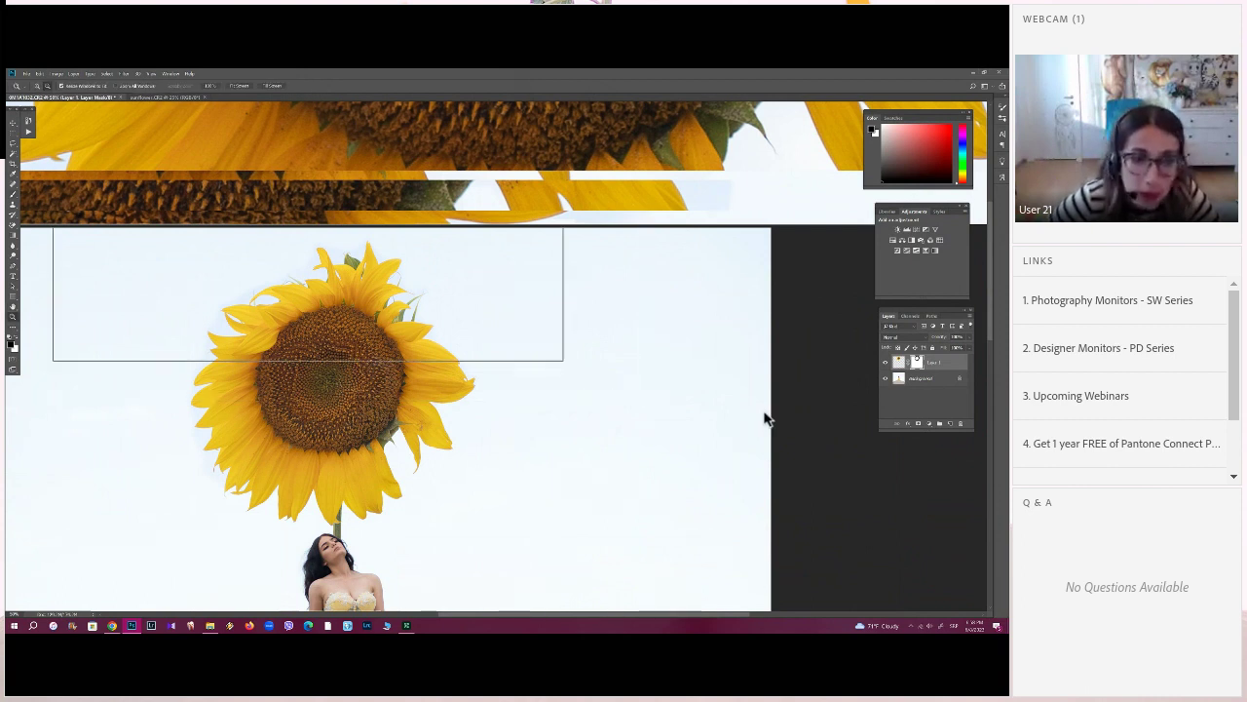
pyautogui.keyDown('alt'); pyautogui.click(593, 404); pyautogui.keyUp('alt')
pyautogui.keyDown('alt'); pyautogui.click(470, 356); pyautogui.keyUp('alt')
pyautogui.moveTo(628, 425); pyautogui.dragTo(869, 481)
pyautogui.click(438, 525)
pyautogui.click(13, 194)
pyautogui.rightClick(264, 313)
pyautogui.click(325, 333)
pyautogui.click(202, 290)
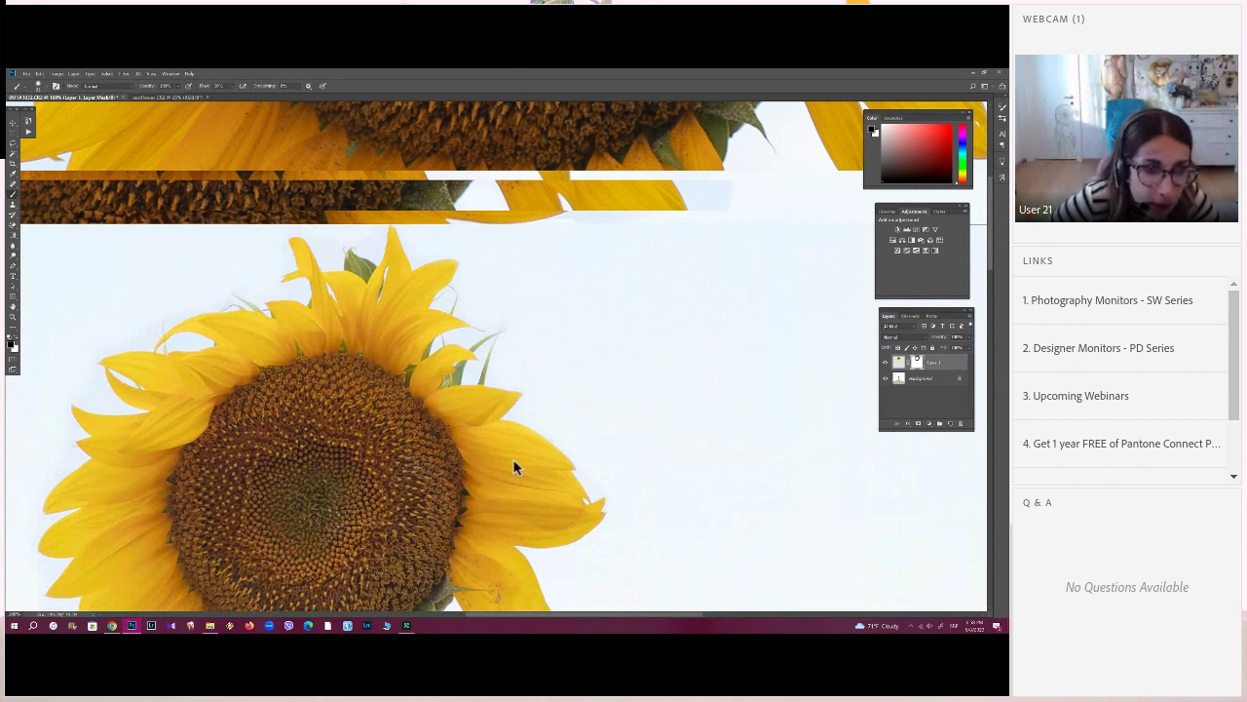
# - Readjust the brush and mask out the leftover haze around the sunflower's topmost petals
pyautogui.scroll(2, 712, 459)
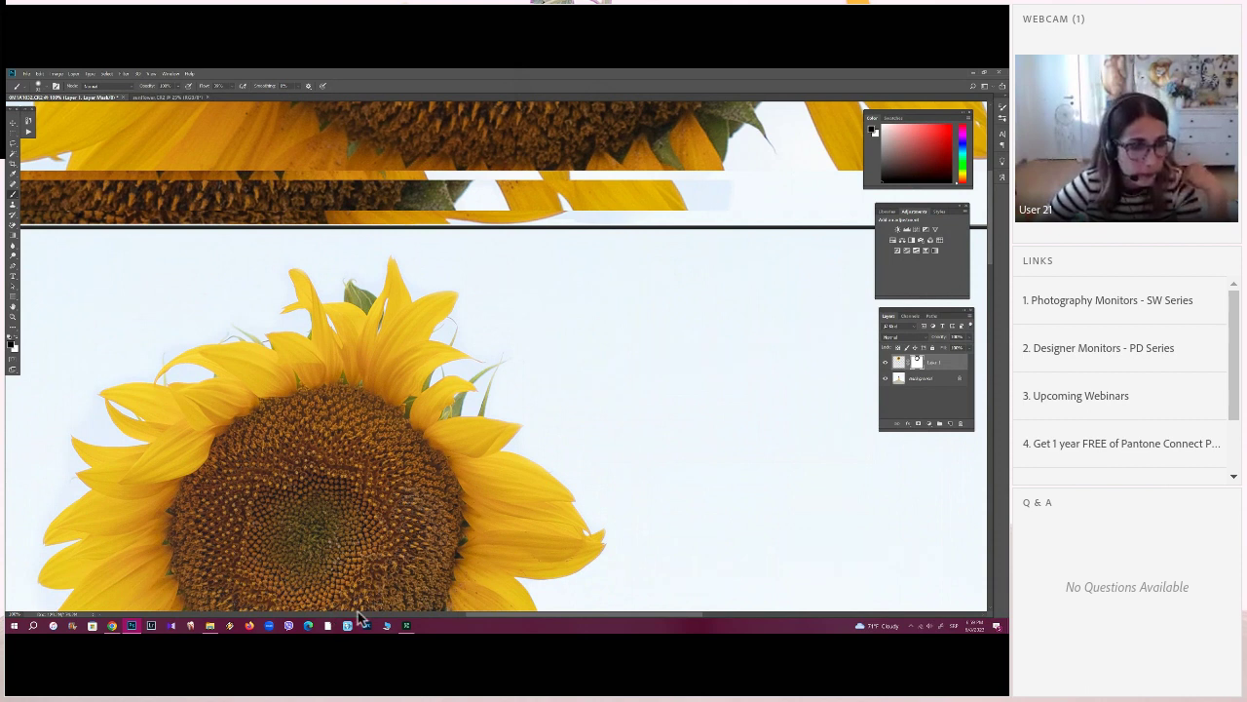
pyautogui.rightClick(381, 228)
pyautogui.rightClick(528, 271)
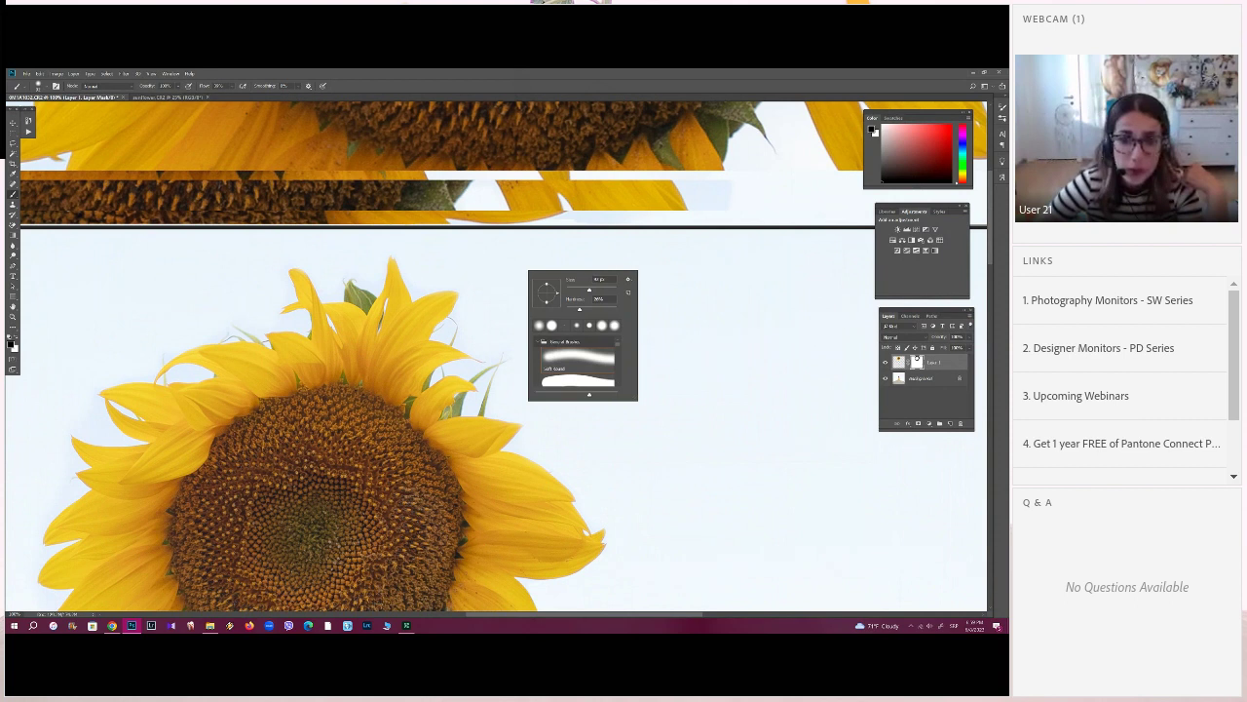
pyautogui.click(413, 591)
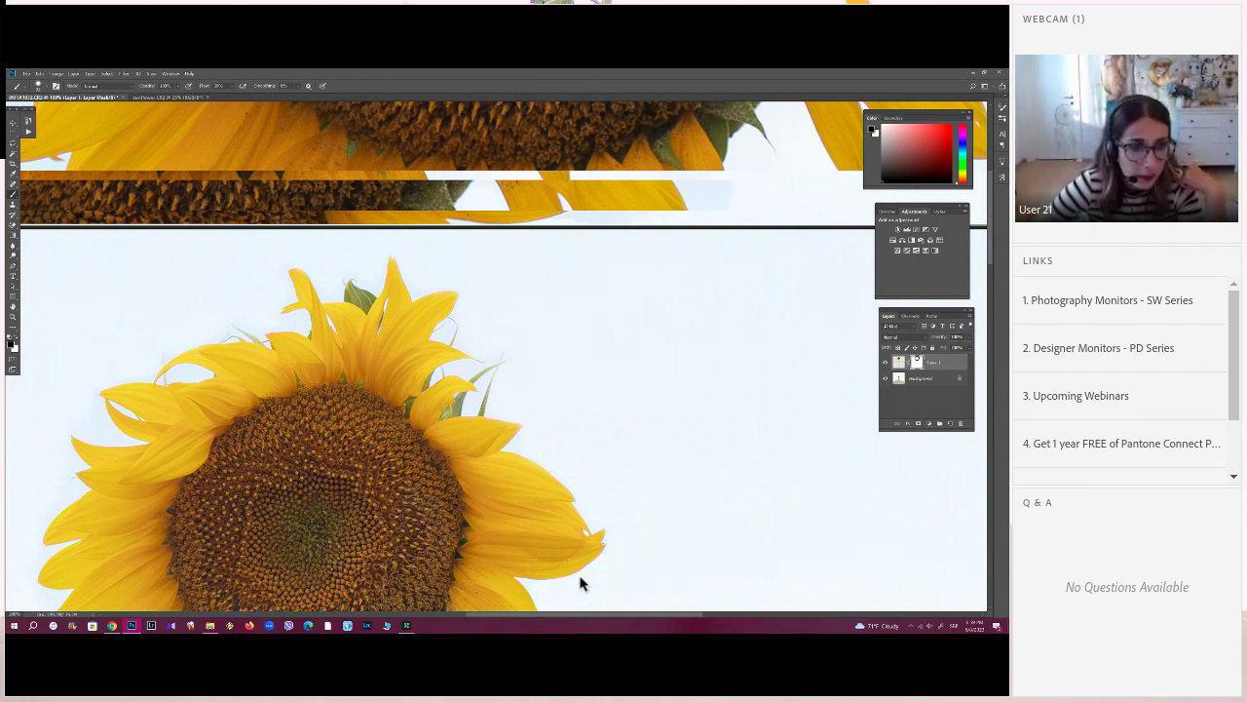
pyautogui.press('z')
pyautogui.rightClick(458, 322)
pyautogui.click(482, 363)
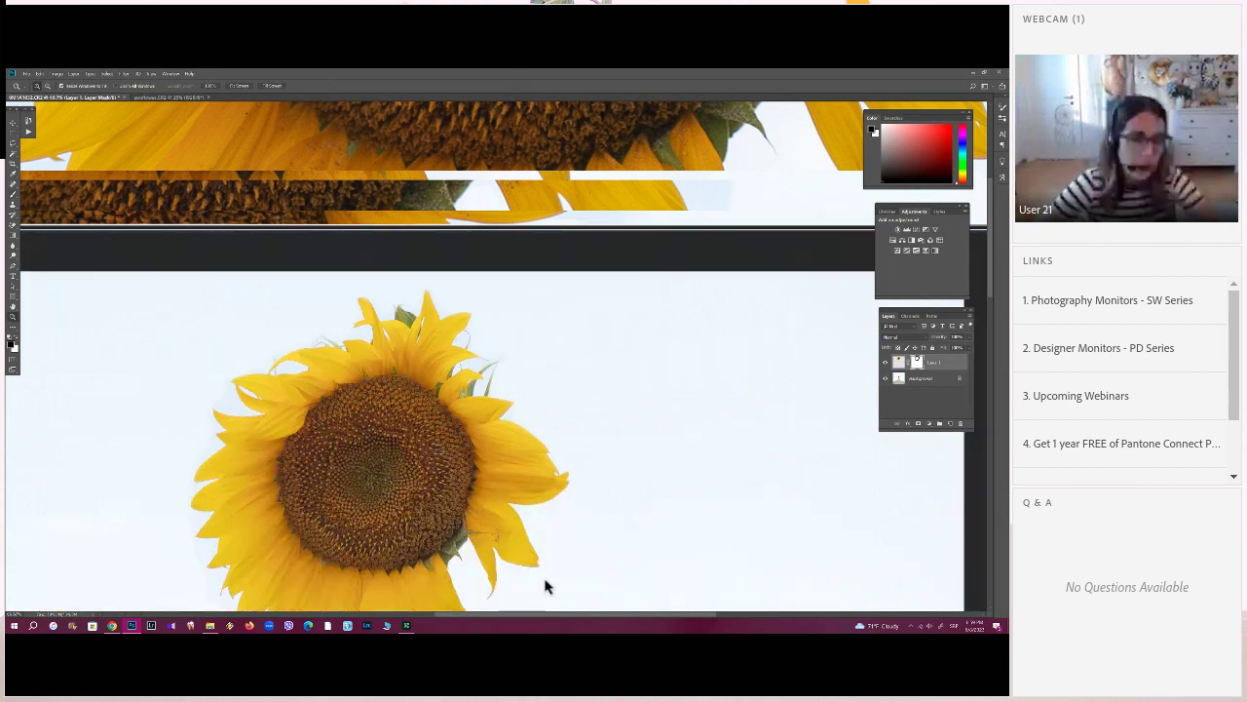
# - Adjust the brush size and hardness and mask out the remaining pale halo beside the sunflower's left petals
pyautogui.press('b')
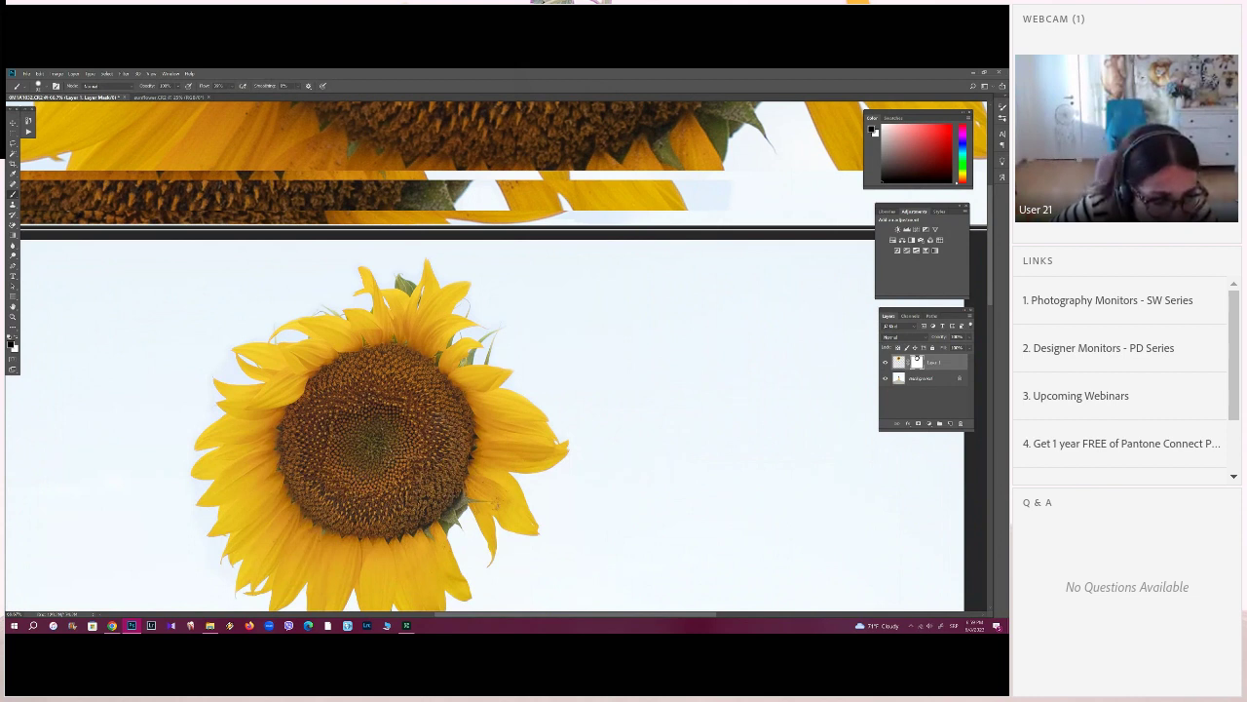
pyautogui.rightClick(356, 444)
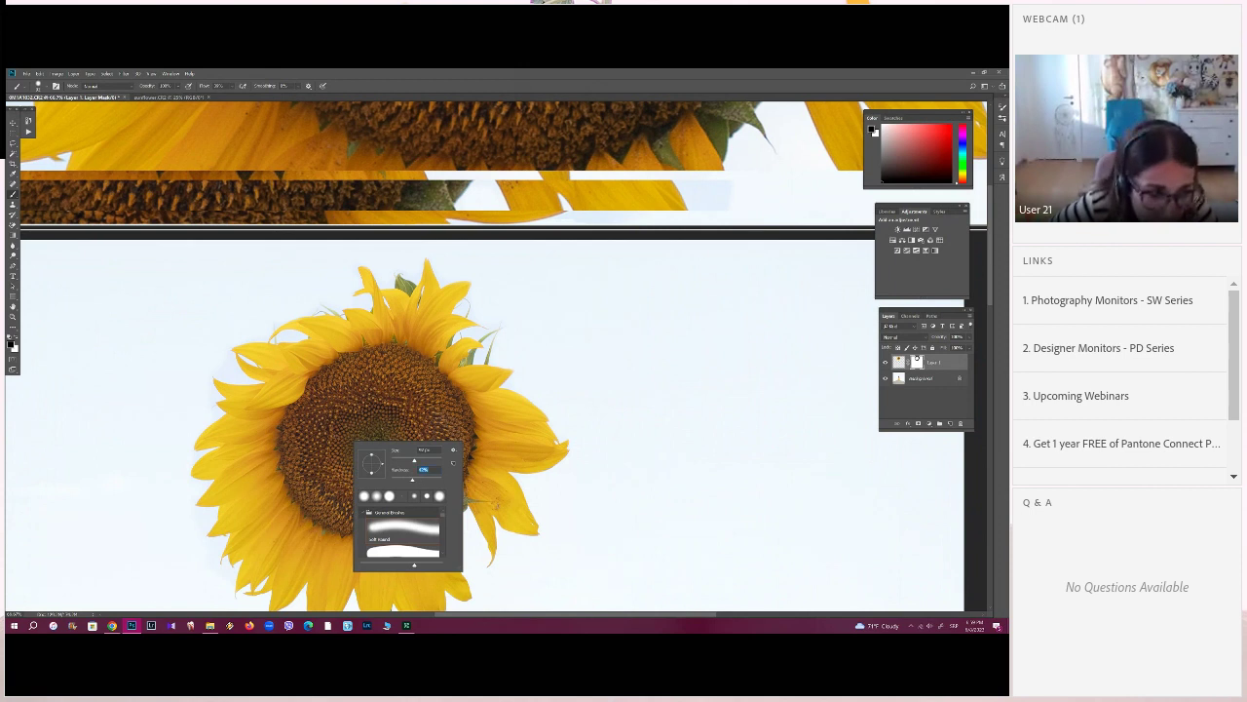
pyautogui.press('Escape')
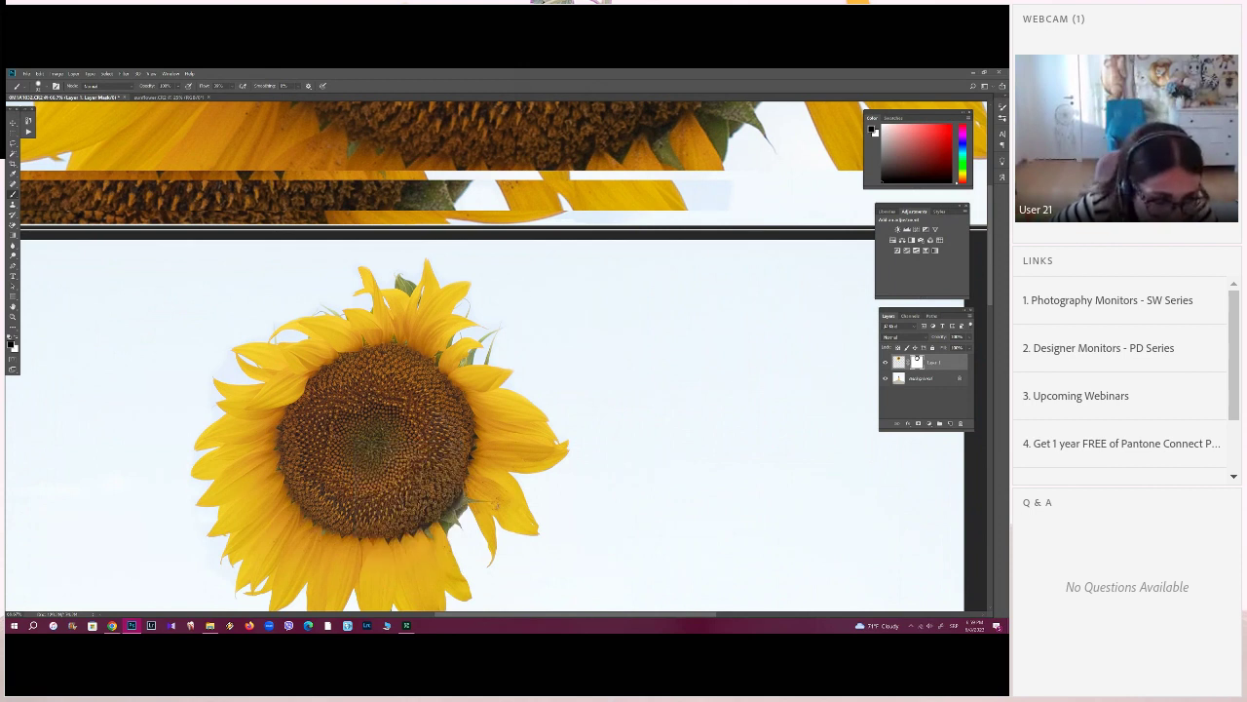
pyautogui.rightClick(284, 414)
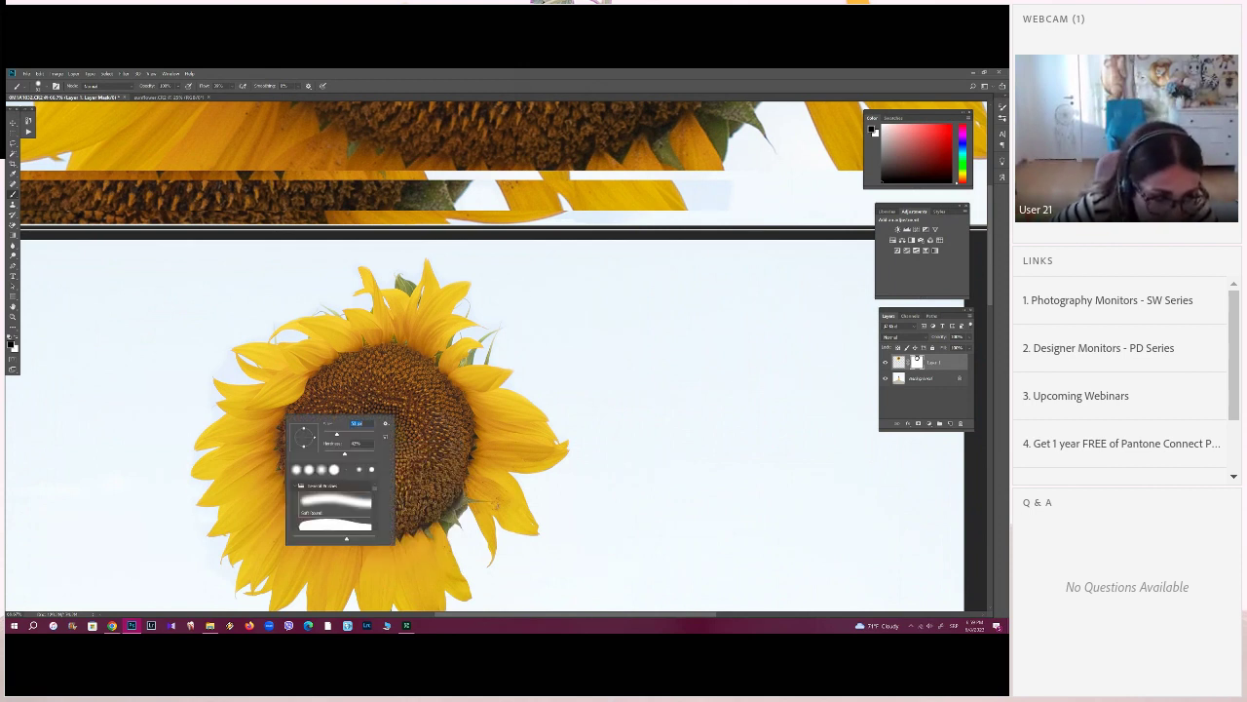
pyautogui.press('Escape')
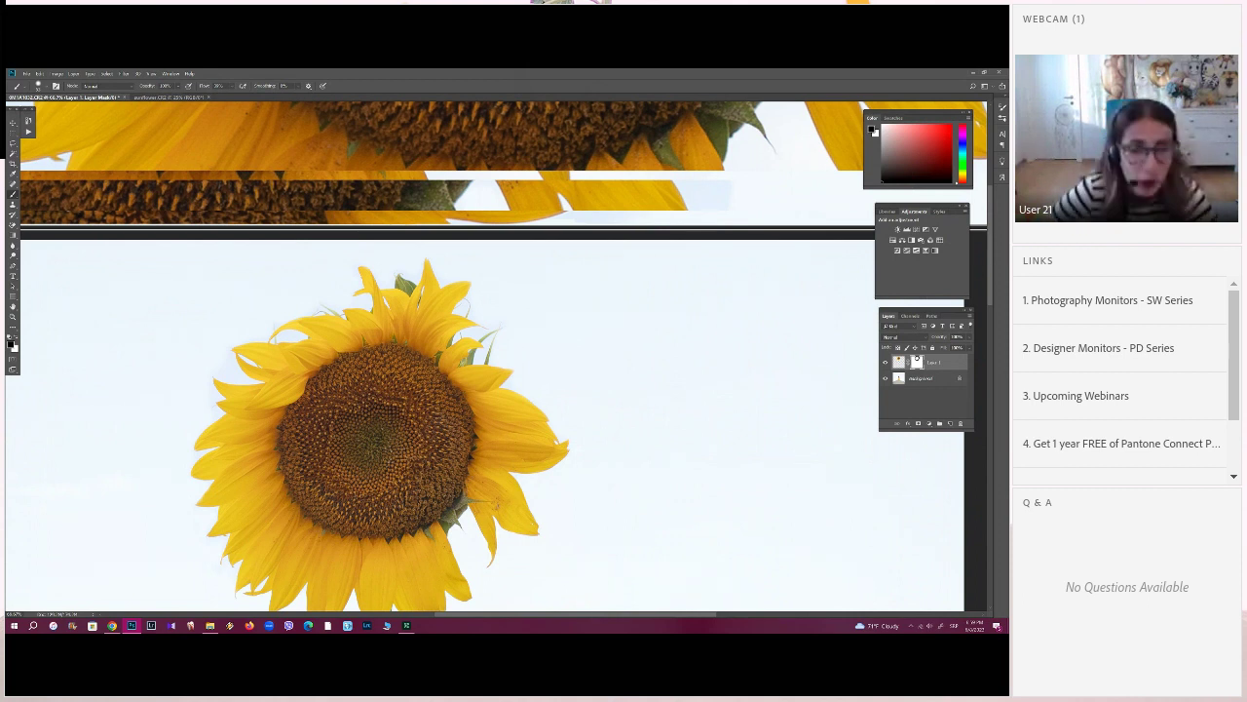
pyautogui.scroll(-1, 476, 423)
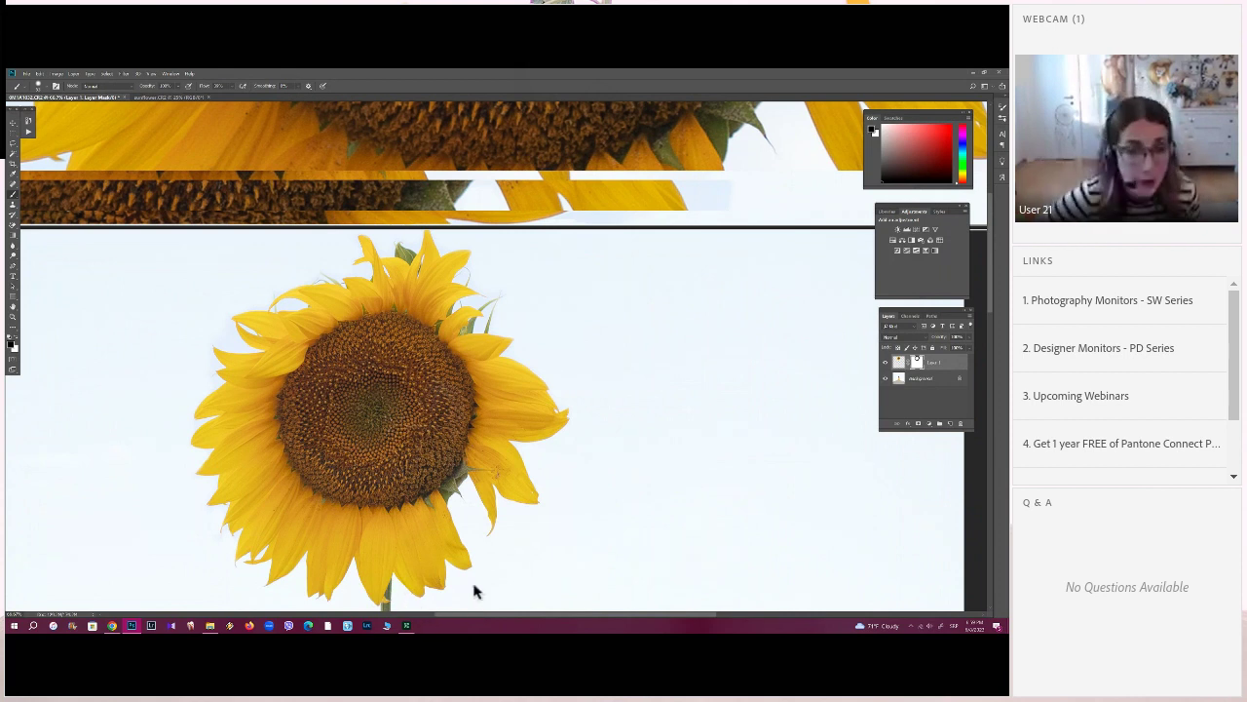
pyautogui.rightClick(310, 367)
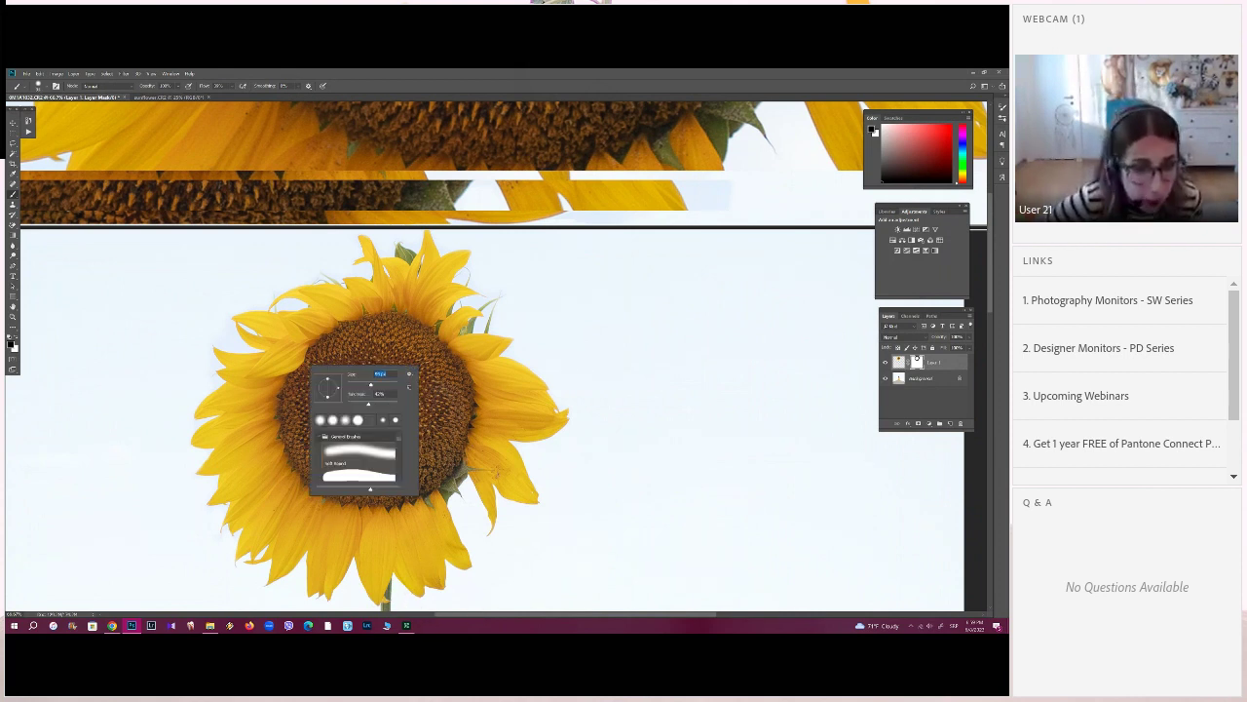
pyautogui.click(432, 593)
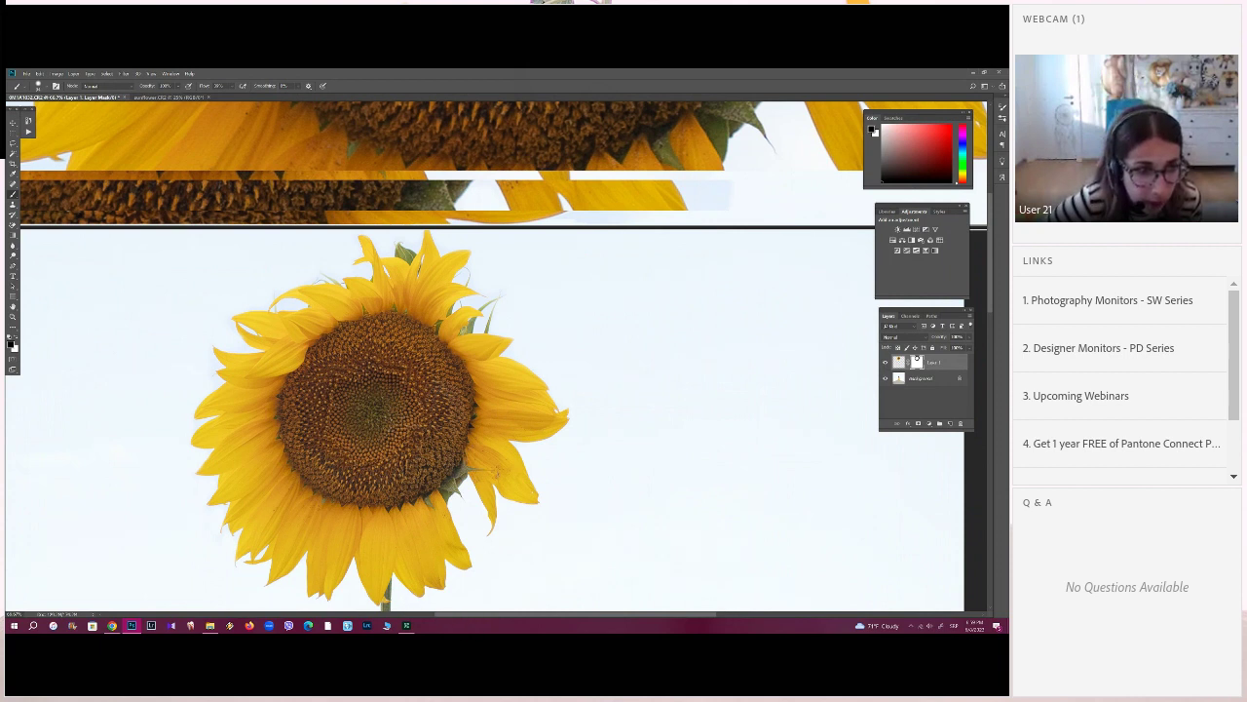
pyautogui.rightClick(555, 576)
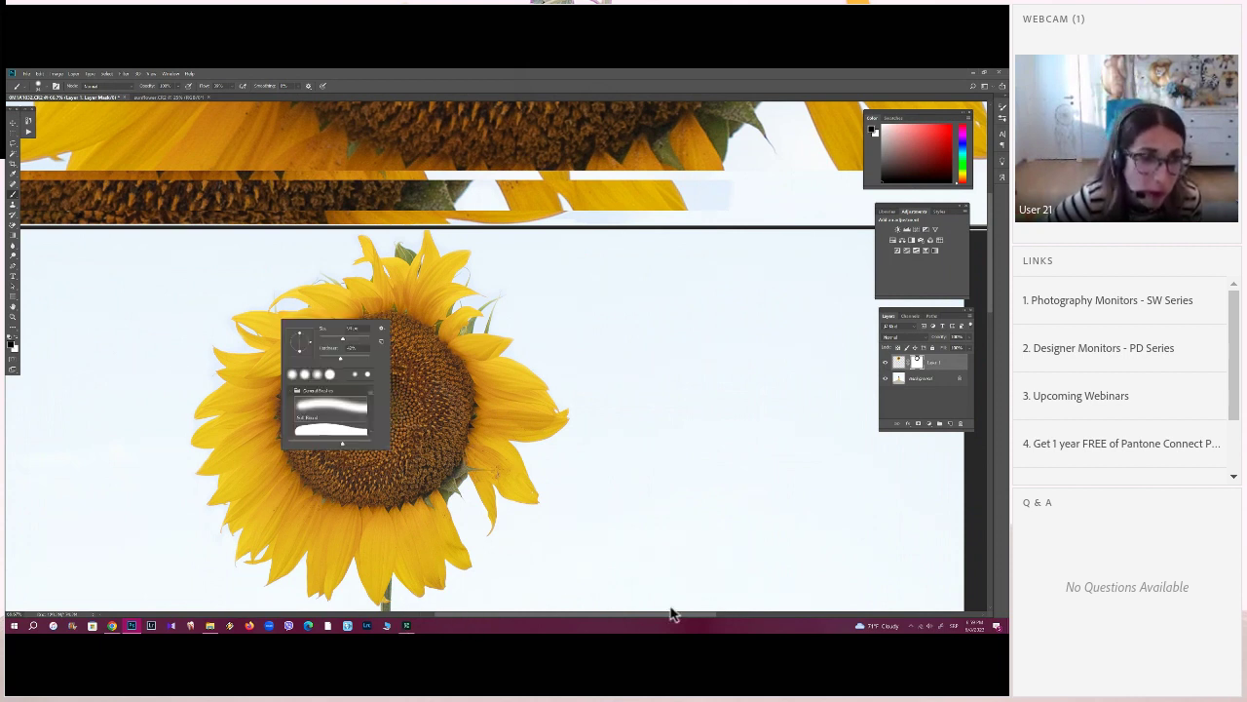
pyautogui.click(5, 546)
# - Set a smaller, harder brush and refine the mask edges close to the left petals
pyautogui.press('z')
pyautogui.moveTo(461, 499); pyautogui.dragTo(453, 500)
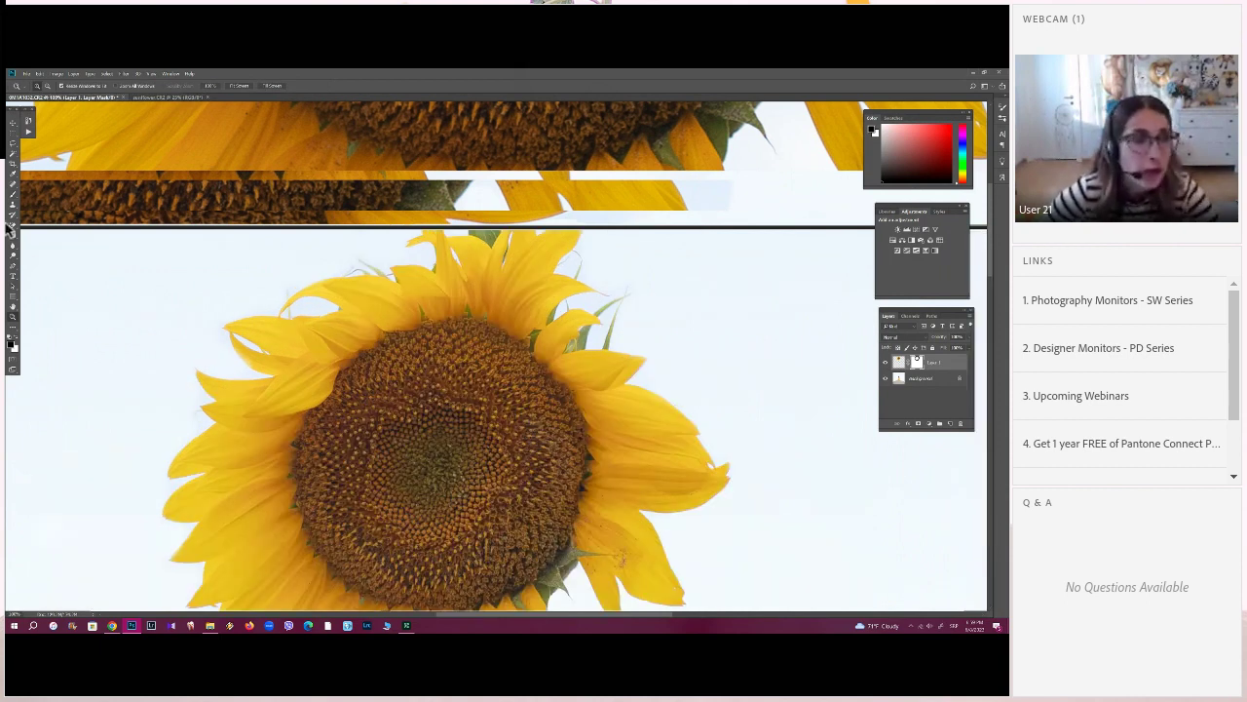
pyautogui.press('b')
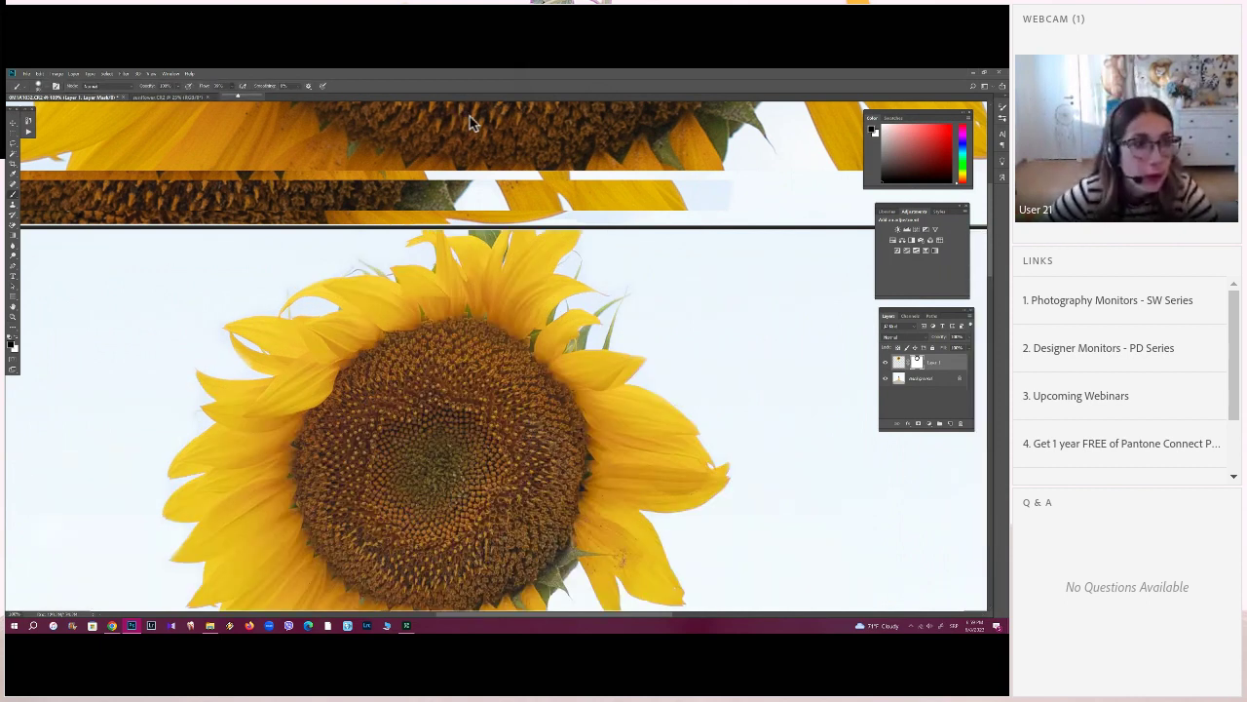
pyautogui.rightClick(863, 470)
pyautogui.moveTo(968, 539)
pyautogui.mouseDown()
pyautogui.moveTo(981, 539)
pyautogui.moveTo(968, 502)
pyautogui.mouseUp()
pyautogui.click(1007, 538)
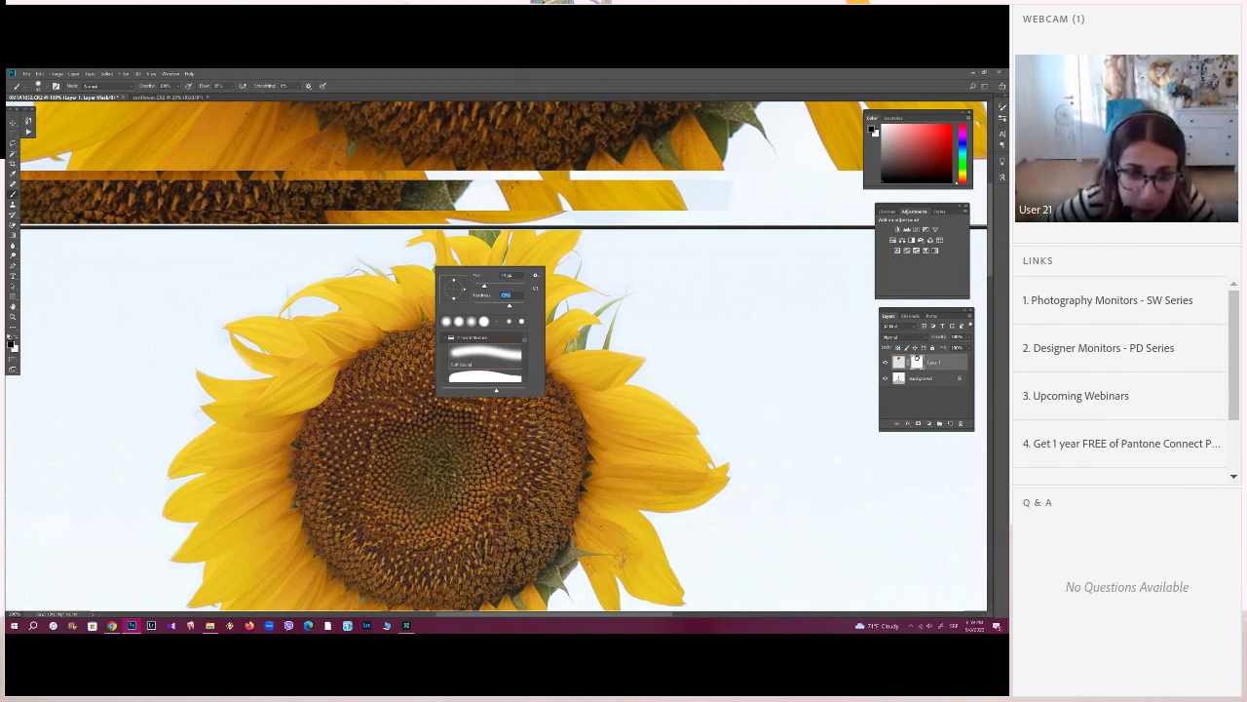
pyautogui.click(431, 624)
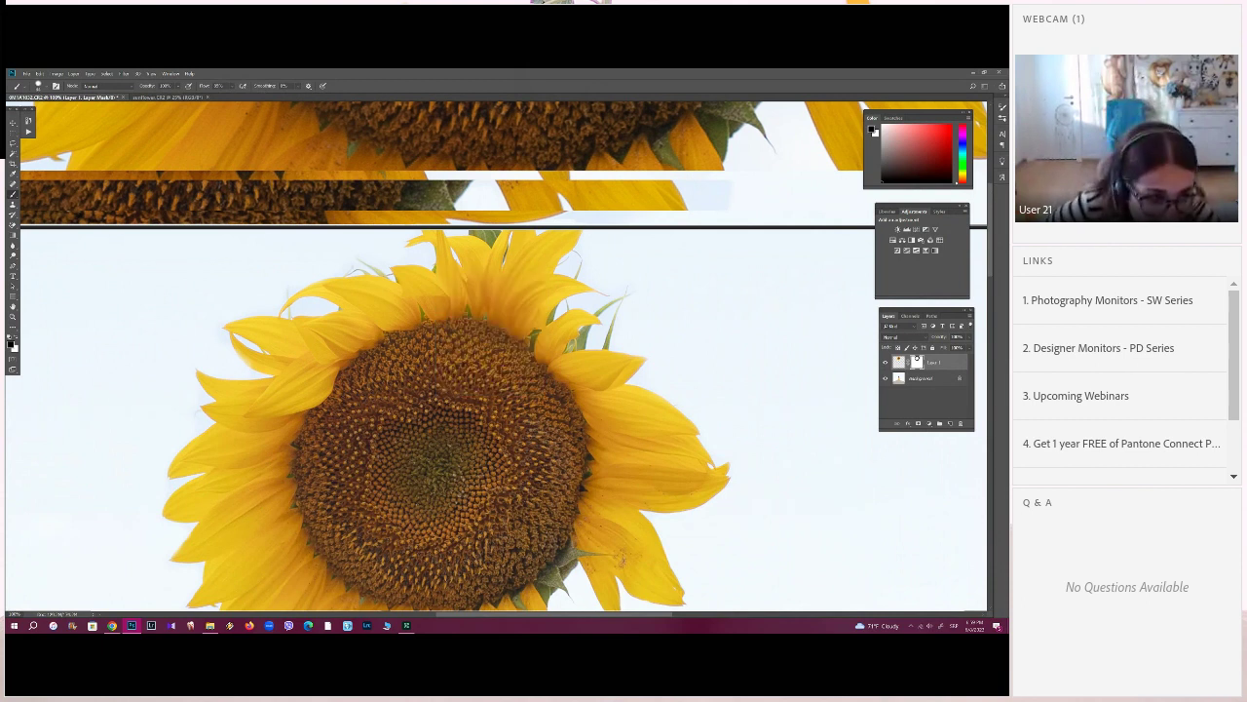
pyautogui.press('x')
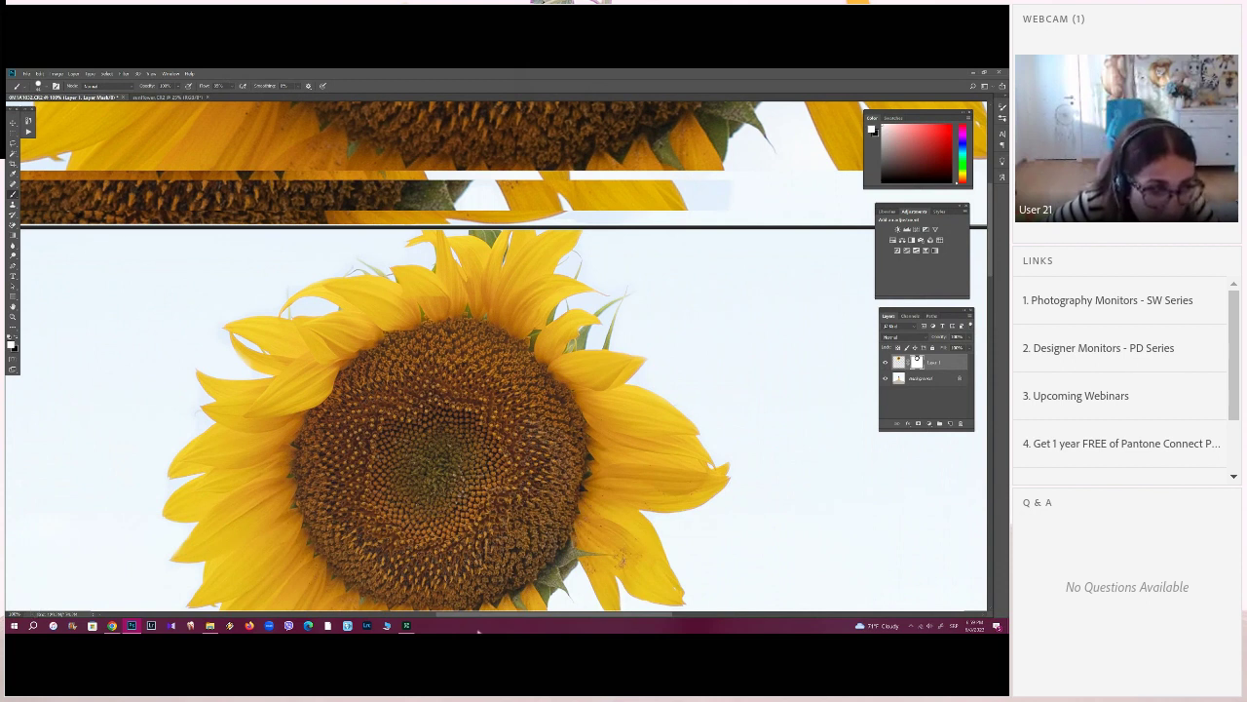
pyautogui.press('x')
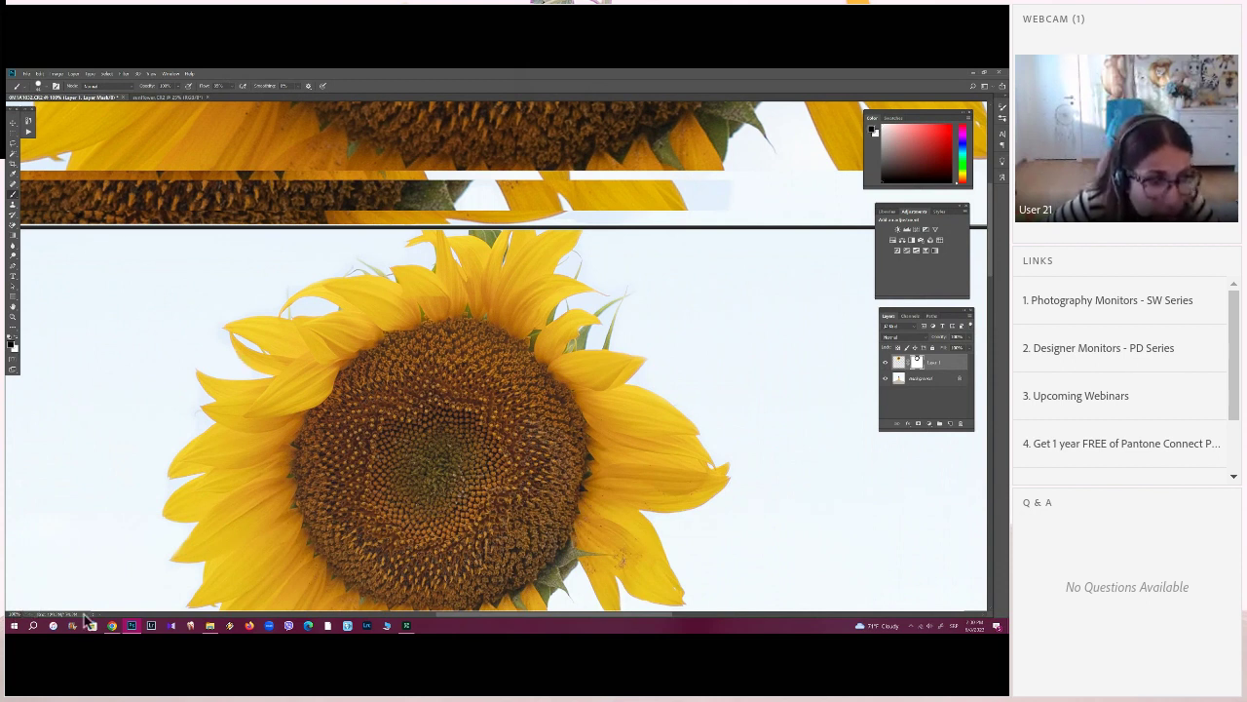
pyautogui.rightClick(315, 366)
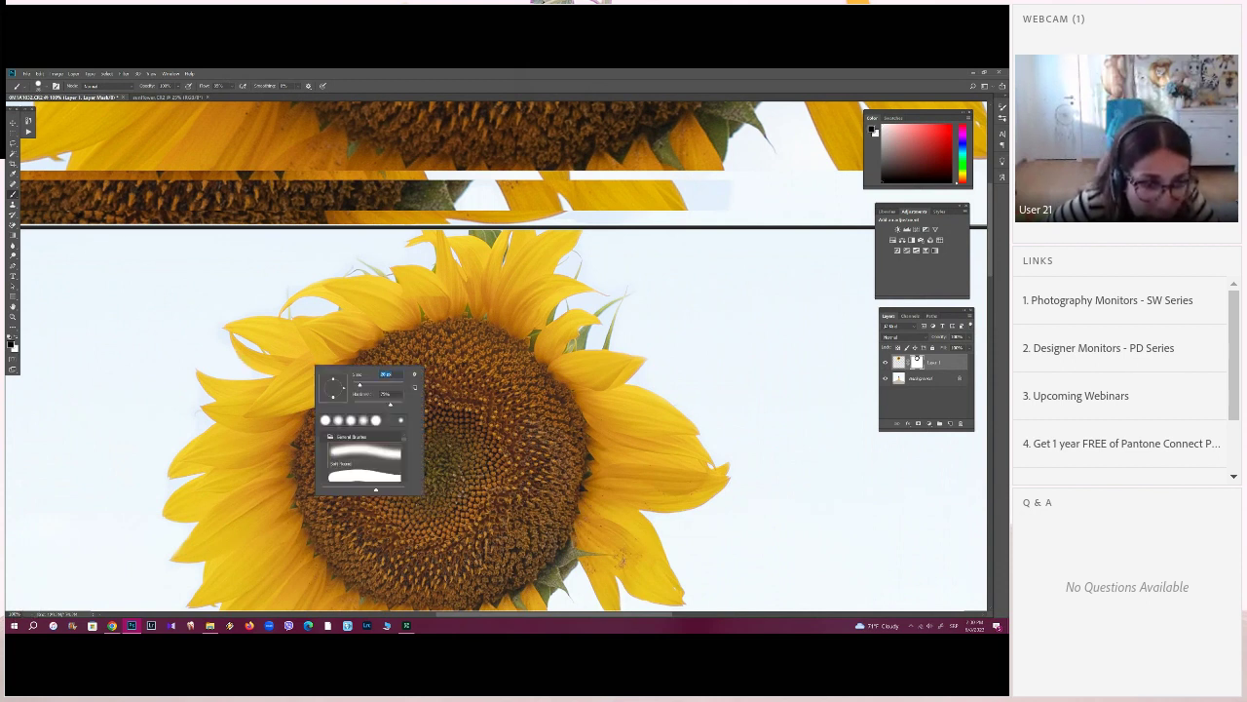
pyautogui.press('Escape')
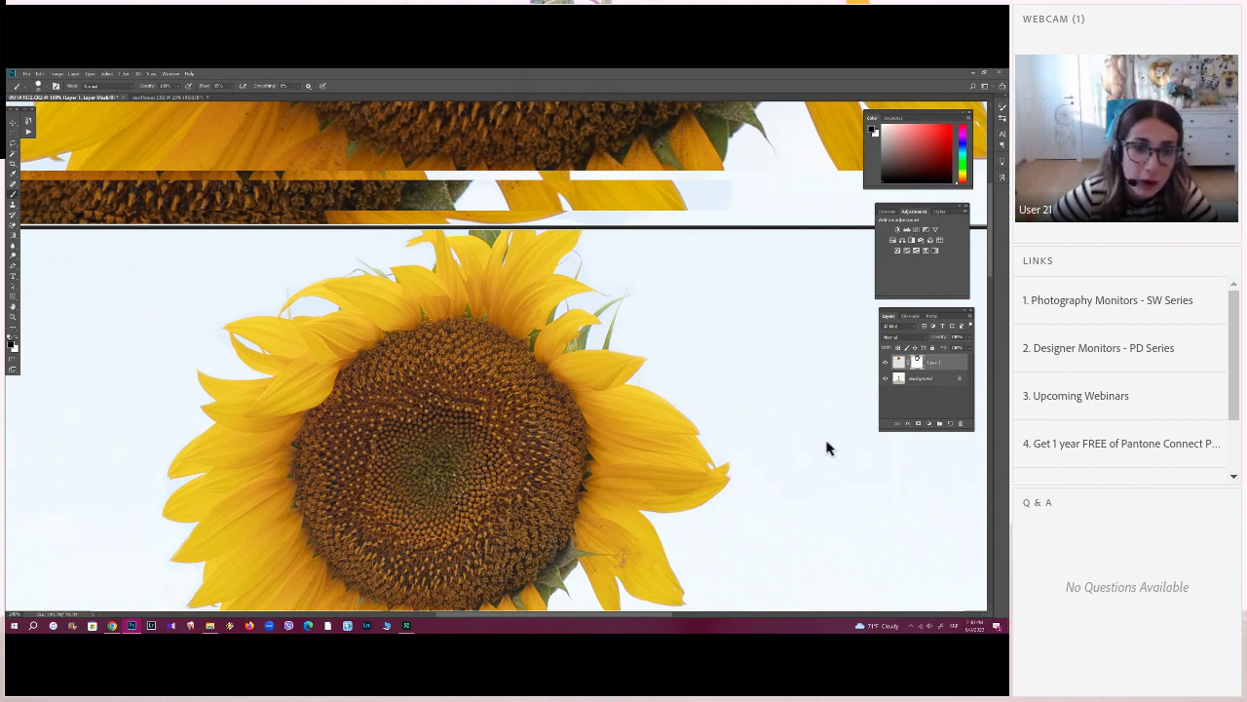
# - Adjust the brush for the edges around the sunflower's top petals and check the cutout against the whole composite
pyautogui.scroll(2, 829, 604)
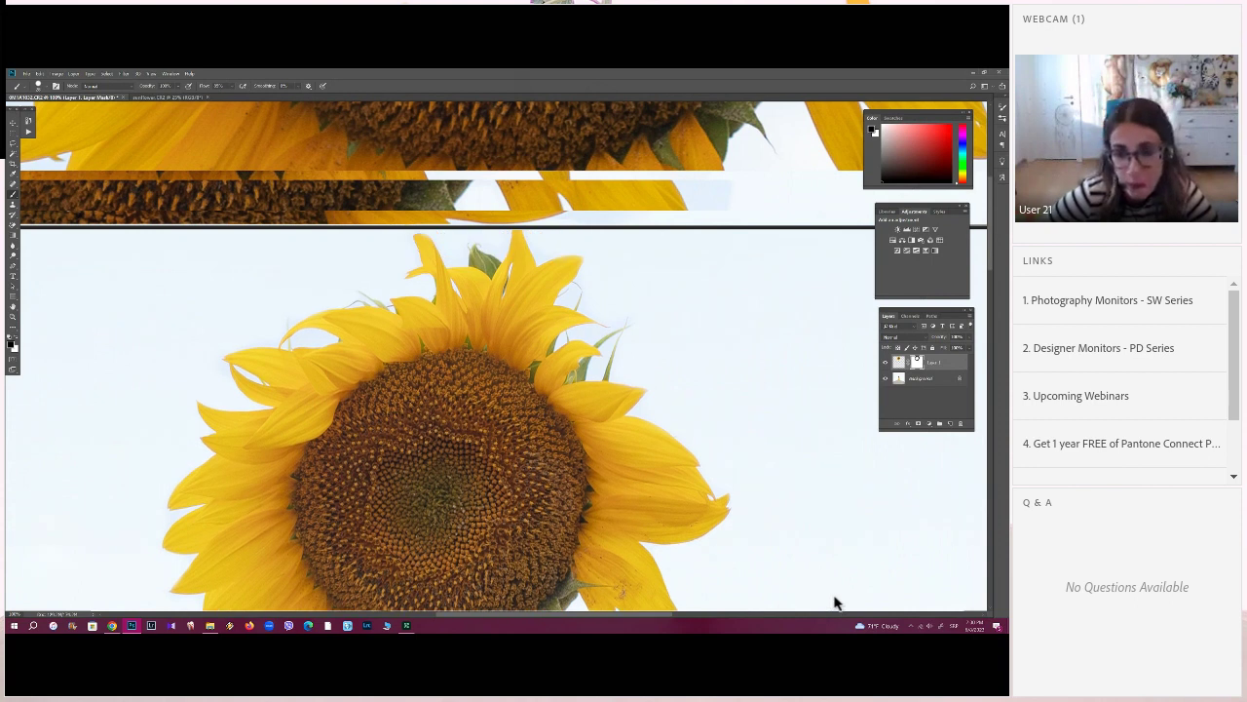
pyautogui.scroll(2, 835, 602)
pyautogui.scroll(2, 980, 533)
pyautogui.rightClick(501, 287)
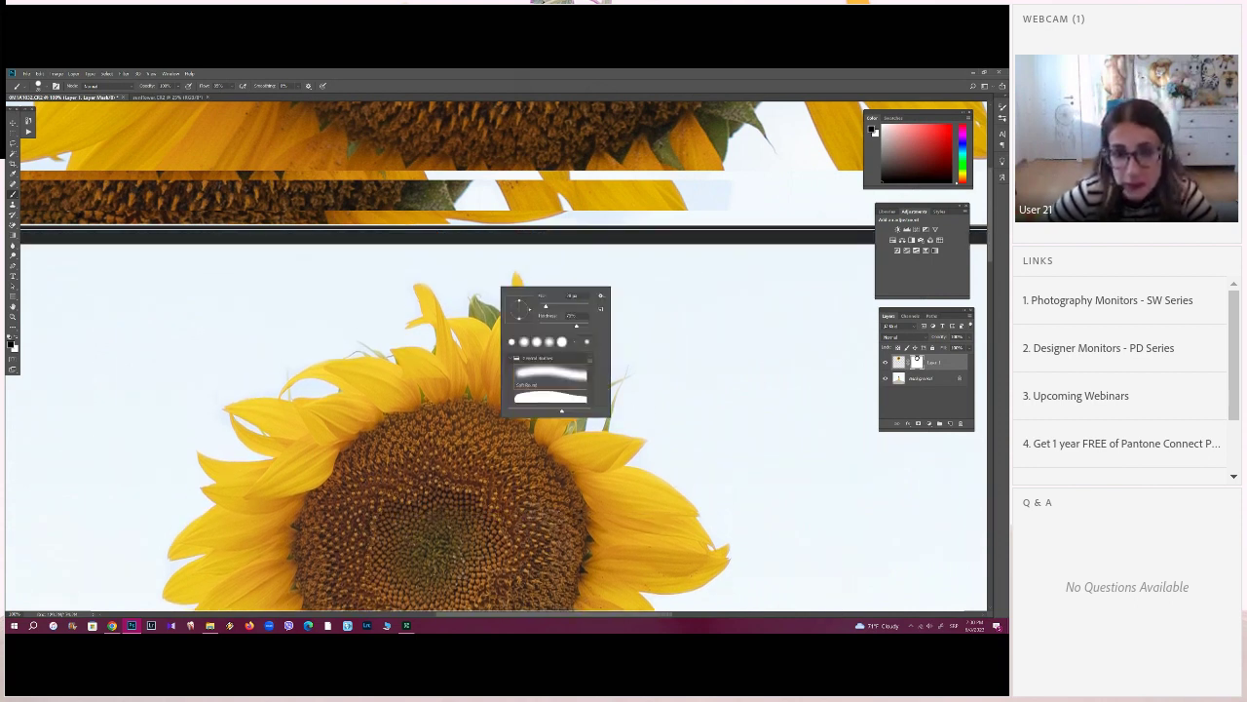
pyautogui.click(894, 536)
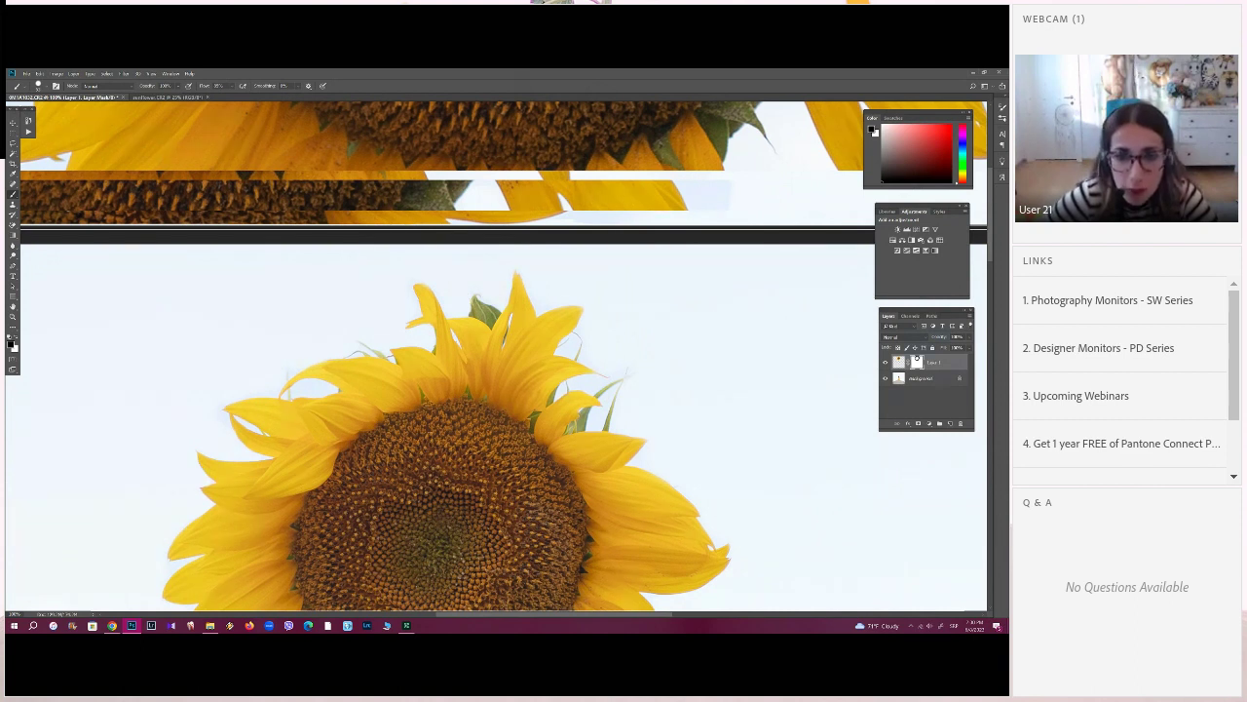
pyautogui.press('h')
pyautogui.rightClick(393, 330)
pyautogui.click(409, 367)
pyautogui.rightClick(523, 328)
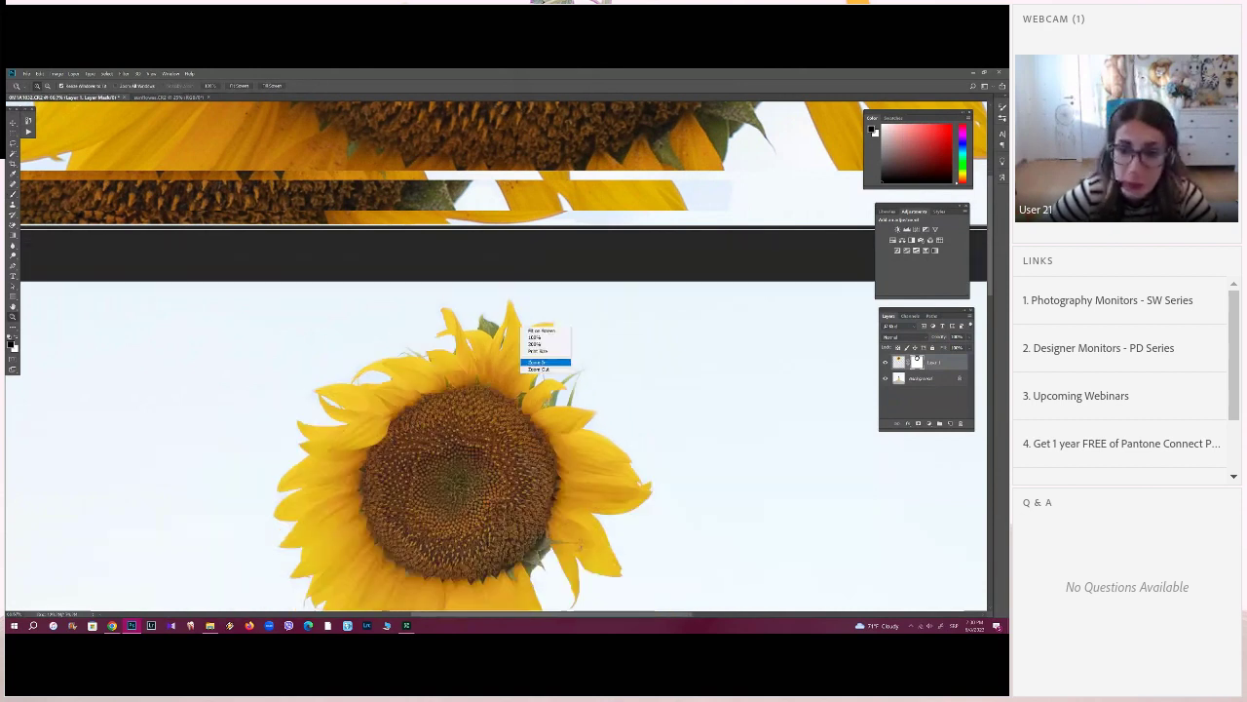
pyautogui.click(544, 369)
pyautogui.scroll(-7, 543, 370)
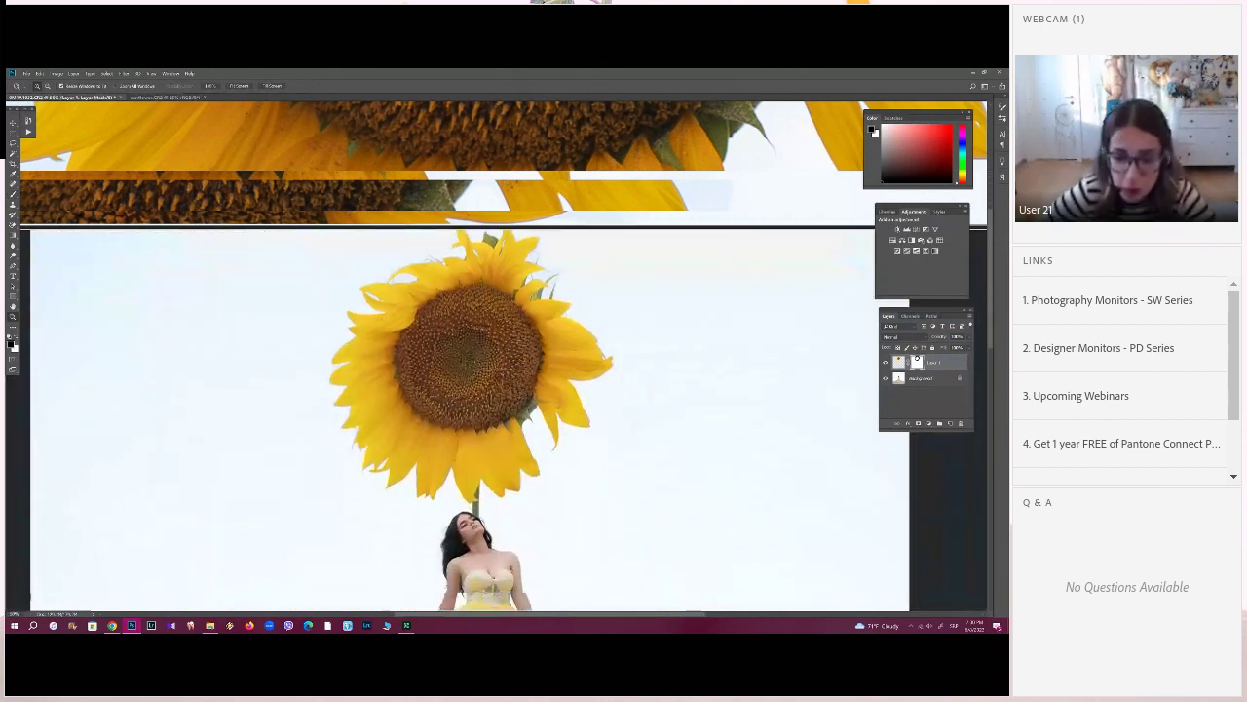
# - Compare the composite with and without the sunflower layer and check the cutout at a reduced magnification
pyautogui.click(886, 362)
pyautogui.click(886, 363)
pyautogui.click(886, 363)
pyautogui.click(885, 362)
pyautogui.hotkey('ctrl', ',')
pyautogui.hotkey('ctrl', ',')
pyautogui.hotkey('ctrl', ',')
pyautogui.hotkey('ctrl', ',')
pyautogui.rightClick(348, 354)
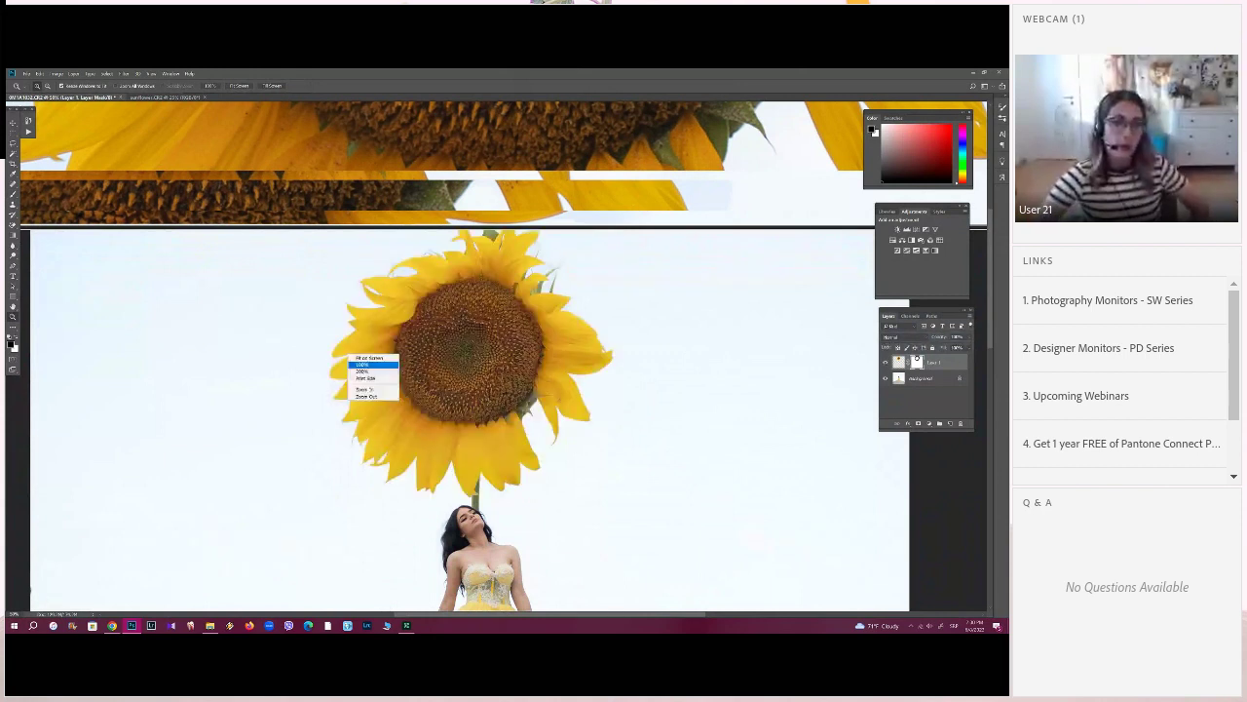
pyautogui.click(370, 394)
pyautogui.rightClick(517, 333)
pyautogui.click(534, 374)
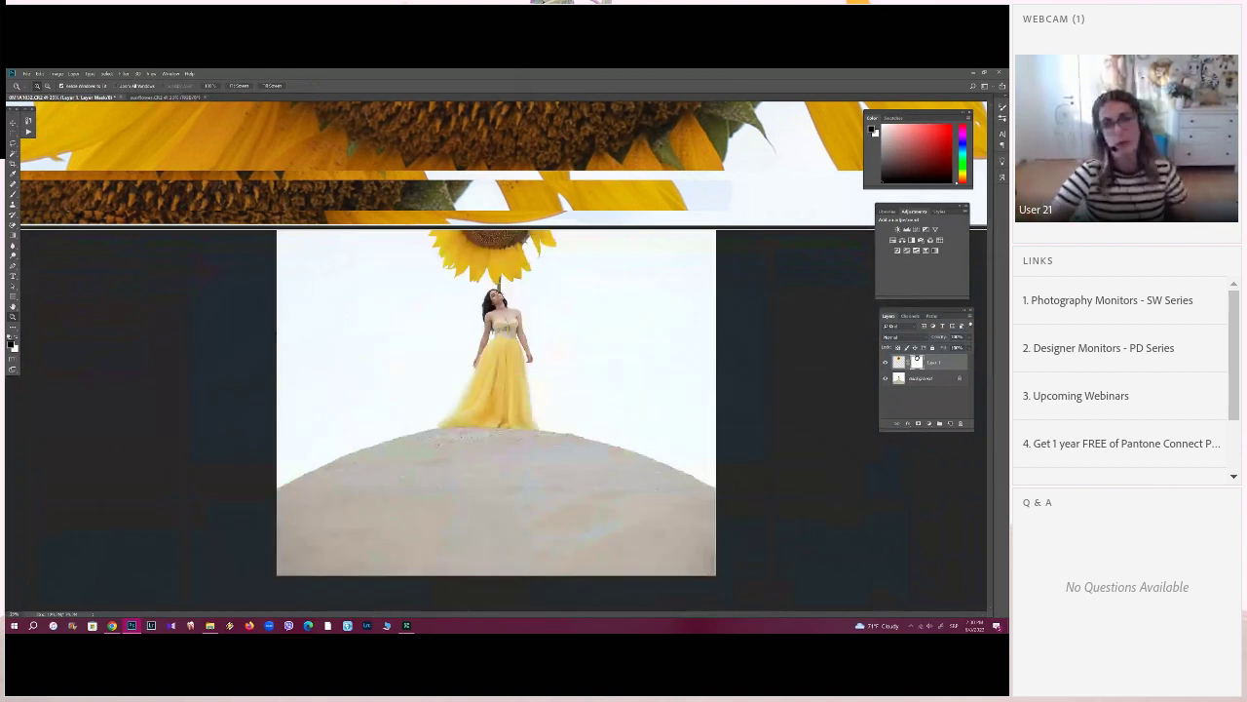
pyautogui.rightClick(534, 349)
pyautogui.click(557, 392)
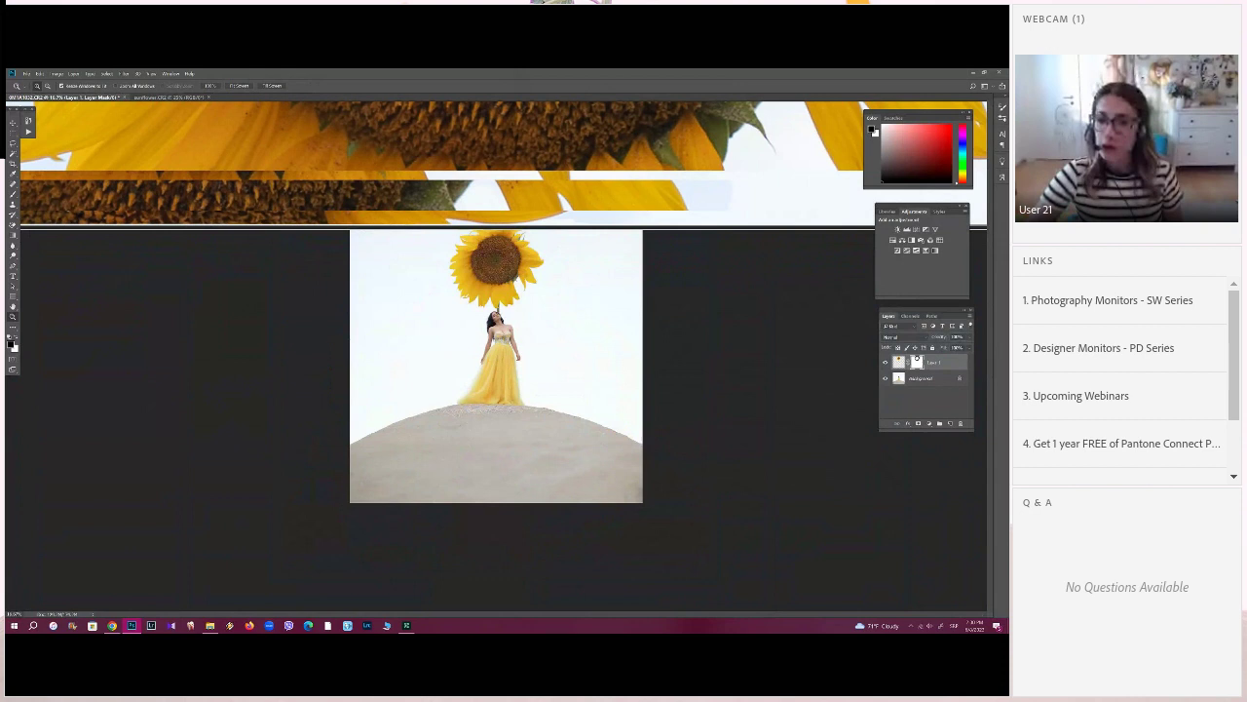
pyautogui.press('x')
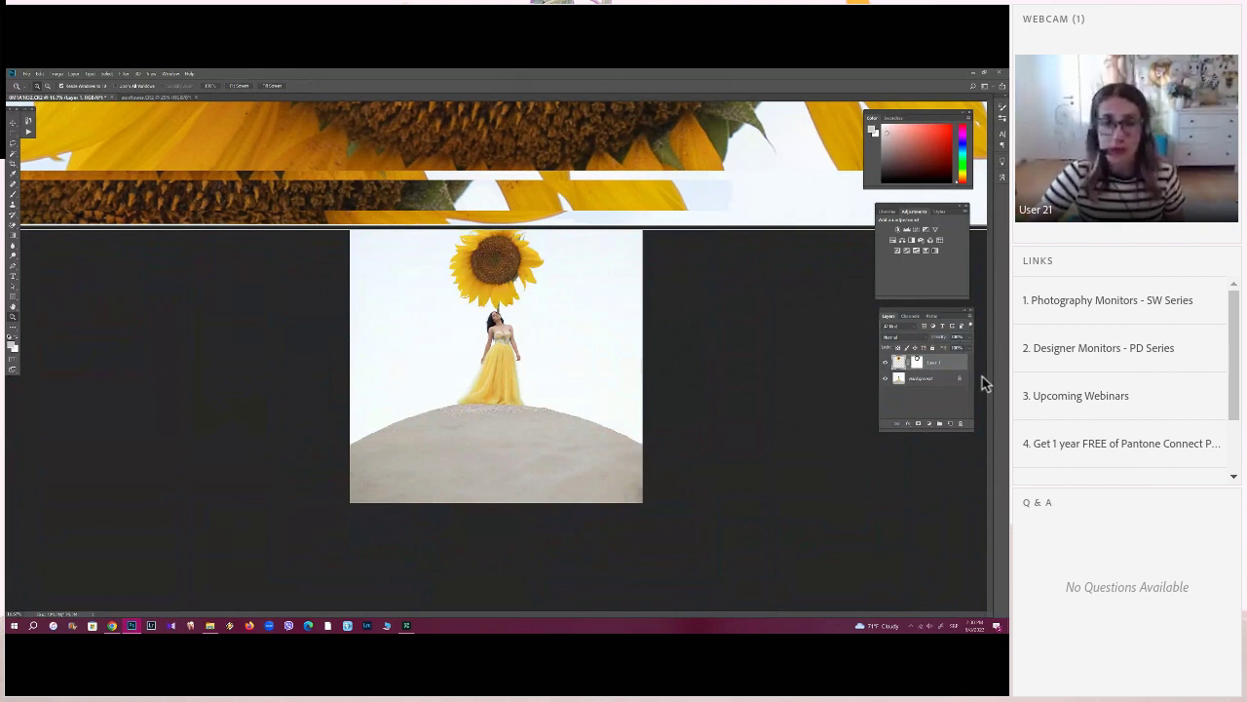
pyautogui.click(56, 74)
pyautogui.moveTo(70, 91)
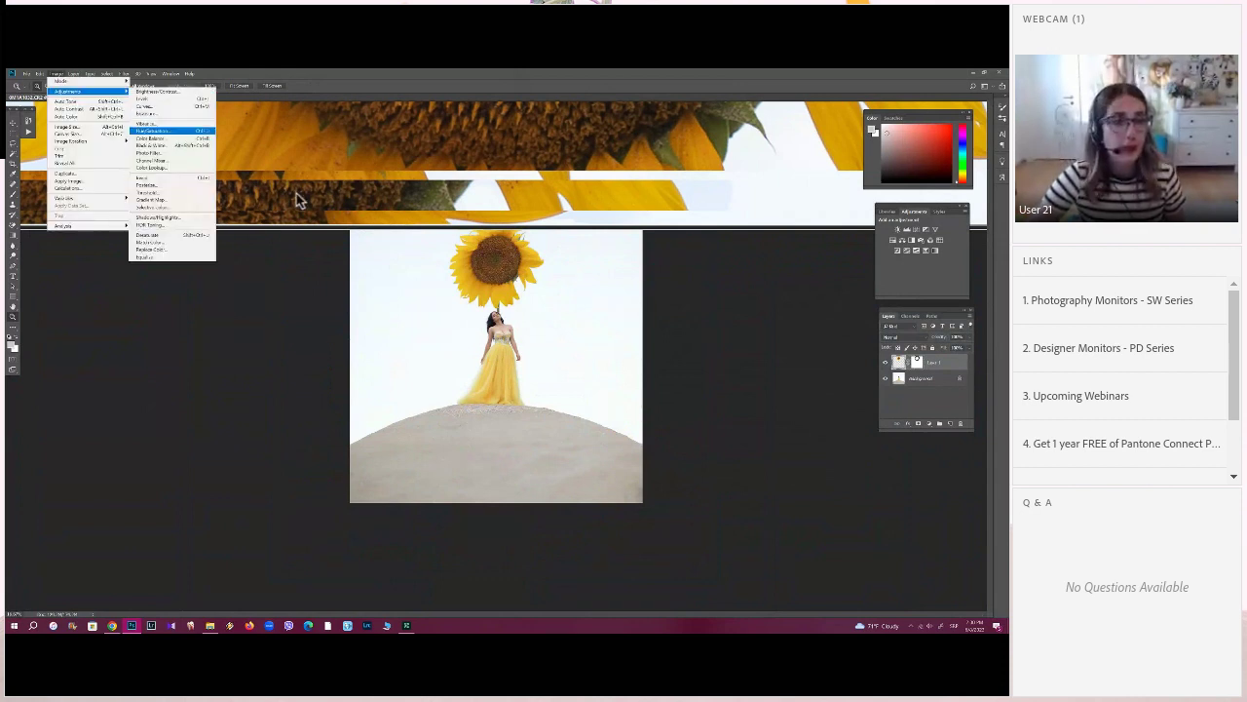
pyautogui.click(151, 130)
pyautogui.moveTo(795, 303)
pyautogui.mouseDown()
pyautogui.moveTo(768, 303)
pyautogui.moveTo(800, 303)
pyautogui.mouseUp()
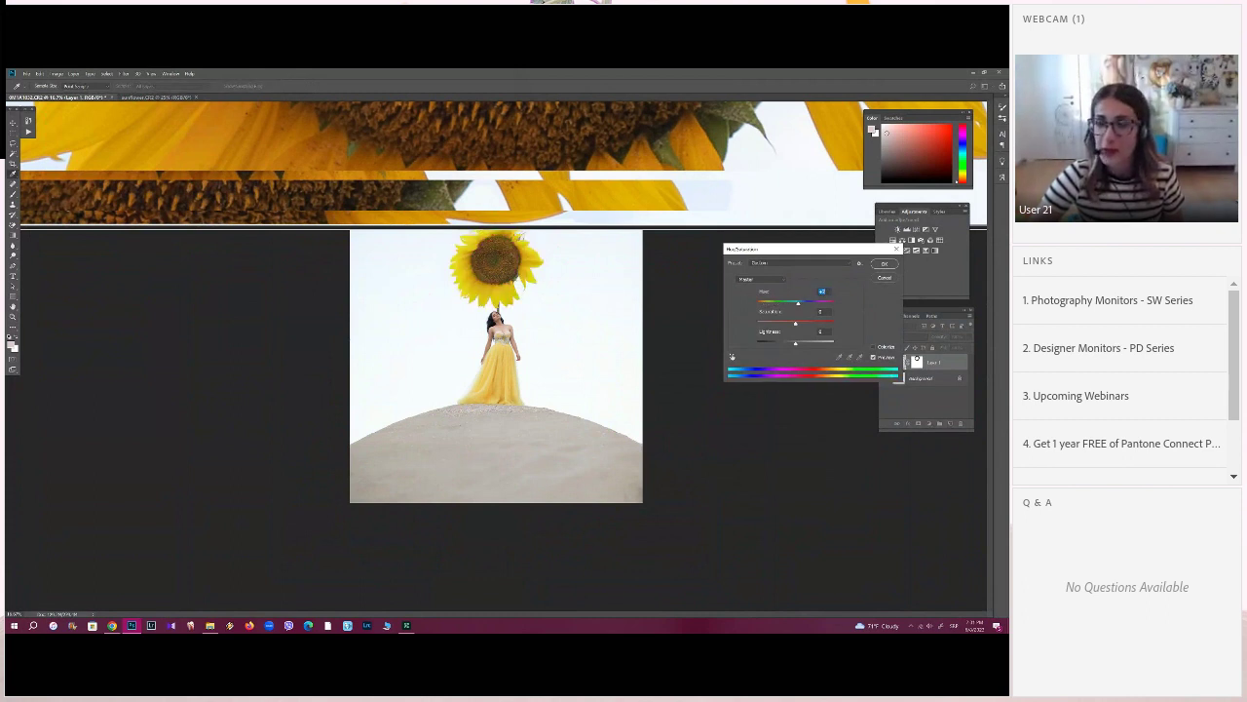
pyautogui.click(885, 277)
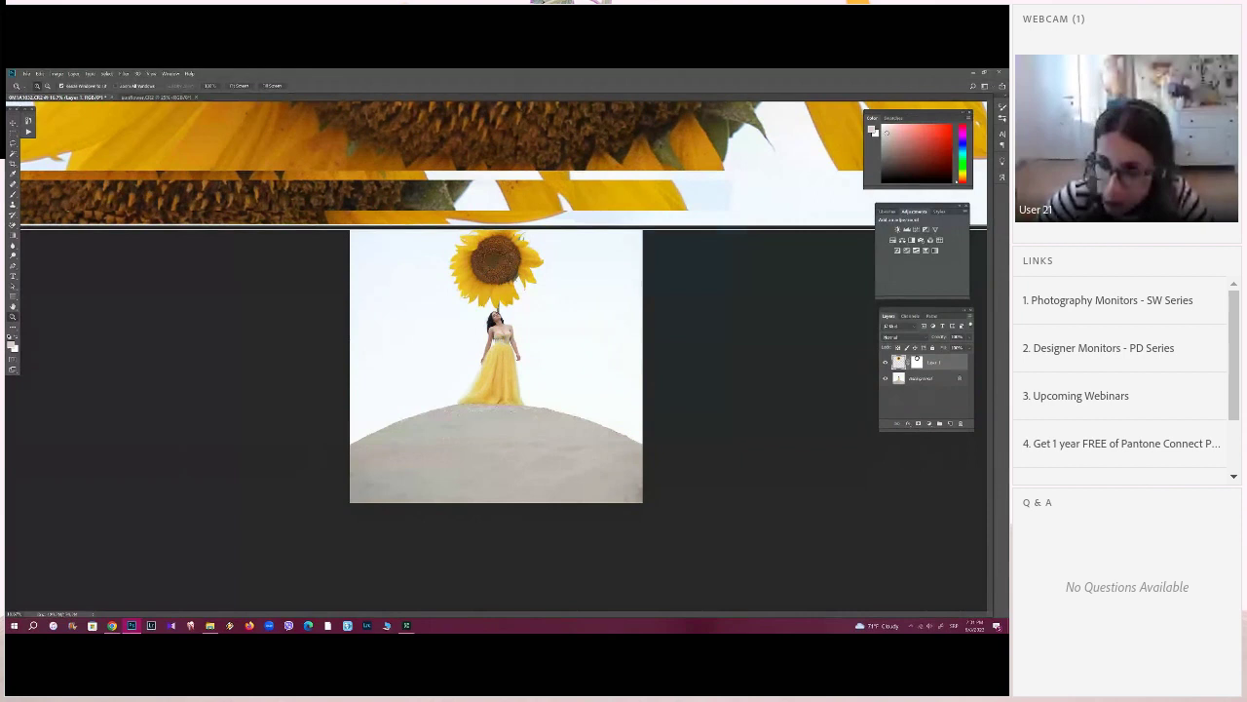
# - Try flattening the sunflower and background into a single layer, and undo the flattening
pyautogui.click(969, 314)
pyautogui.click(946, 516)
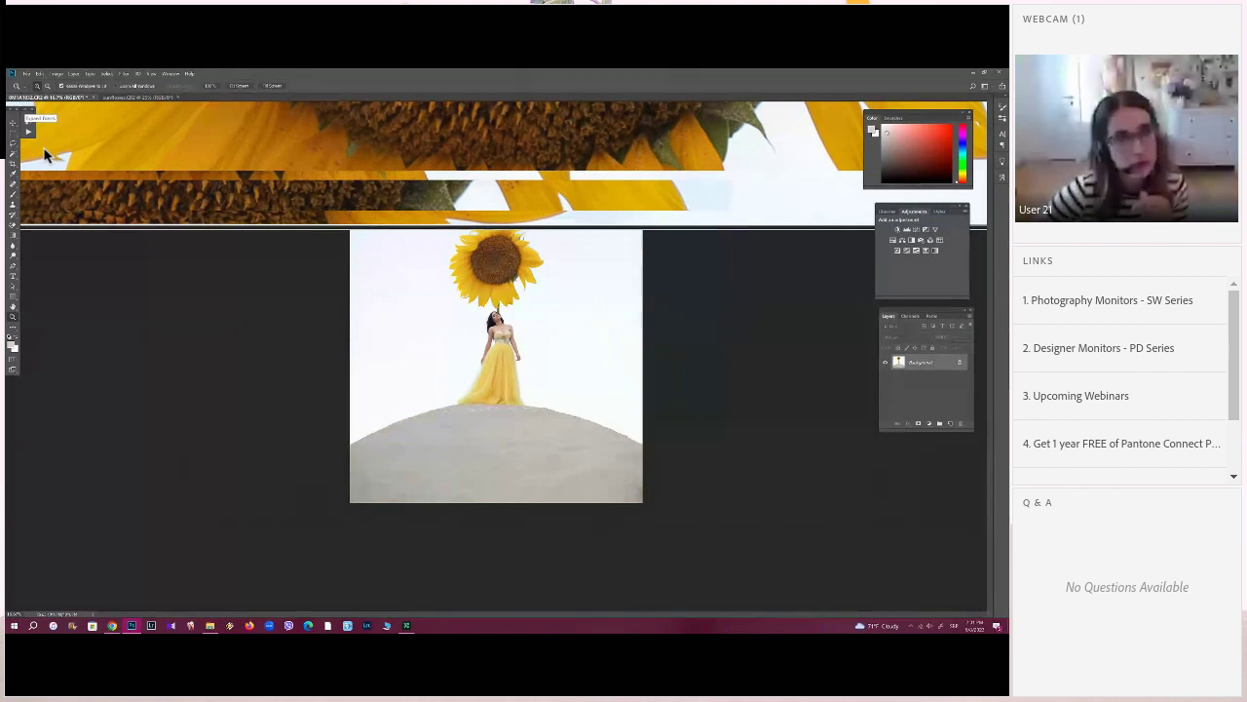
pyautogui.click(29, 131)
pyautogui.hotkey('ctrl', 'z')
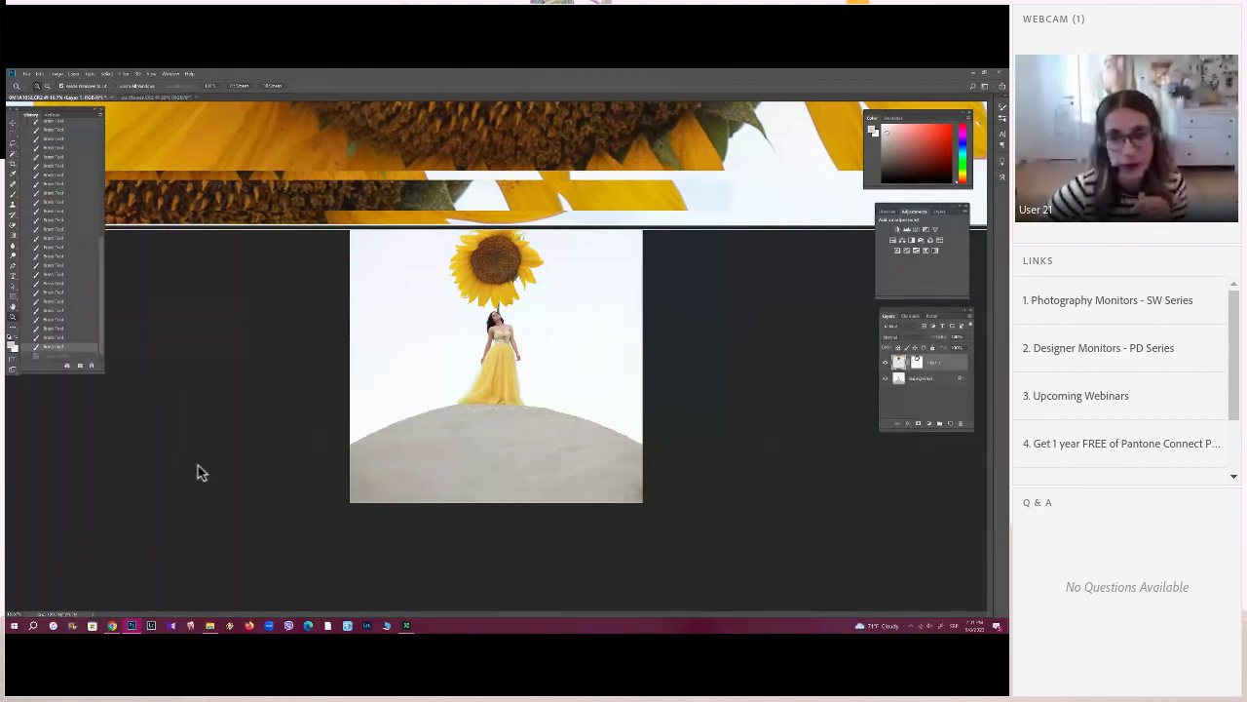
pyautogui.click(51, 115)
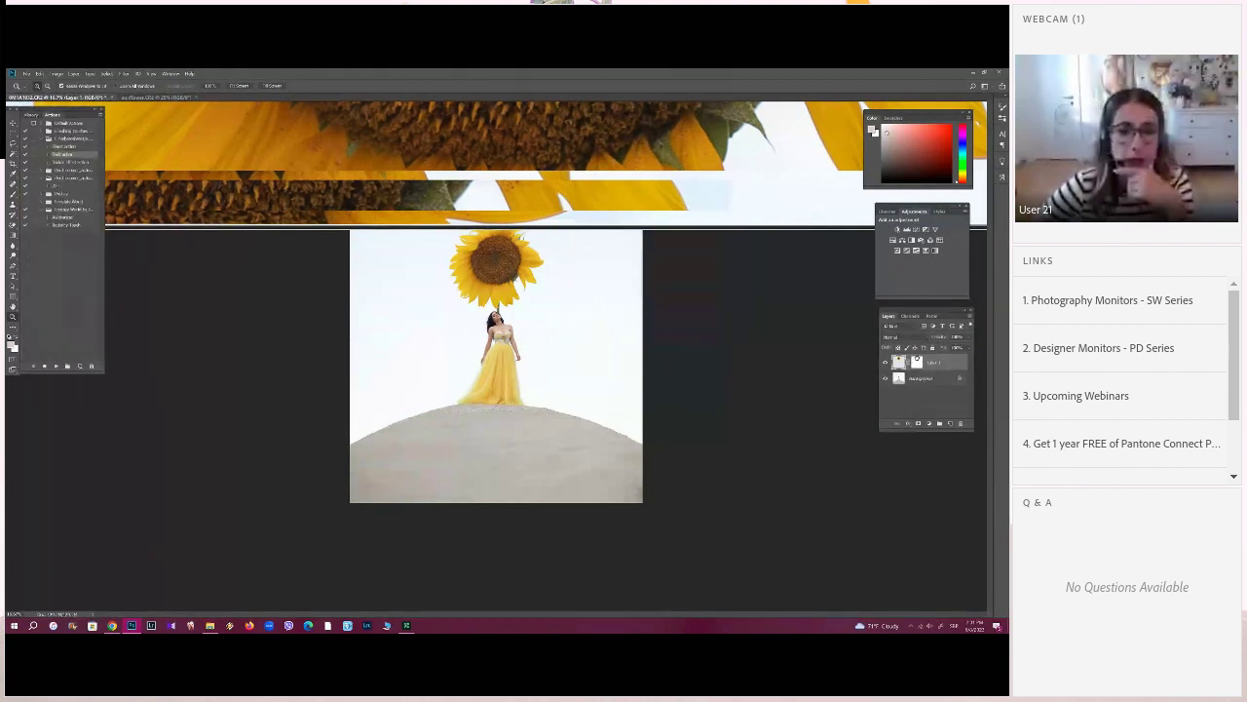
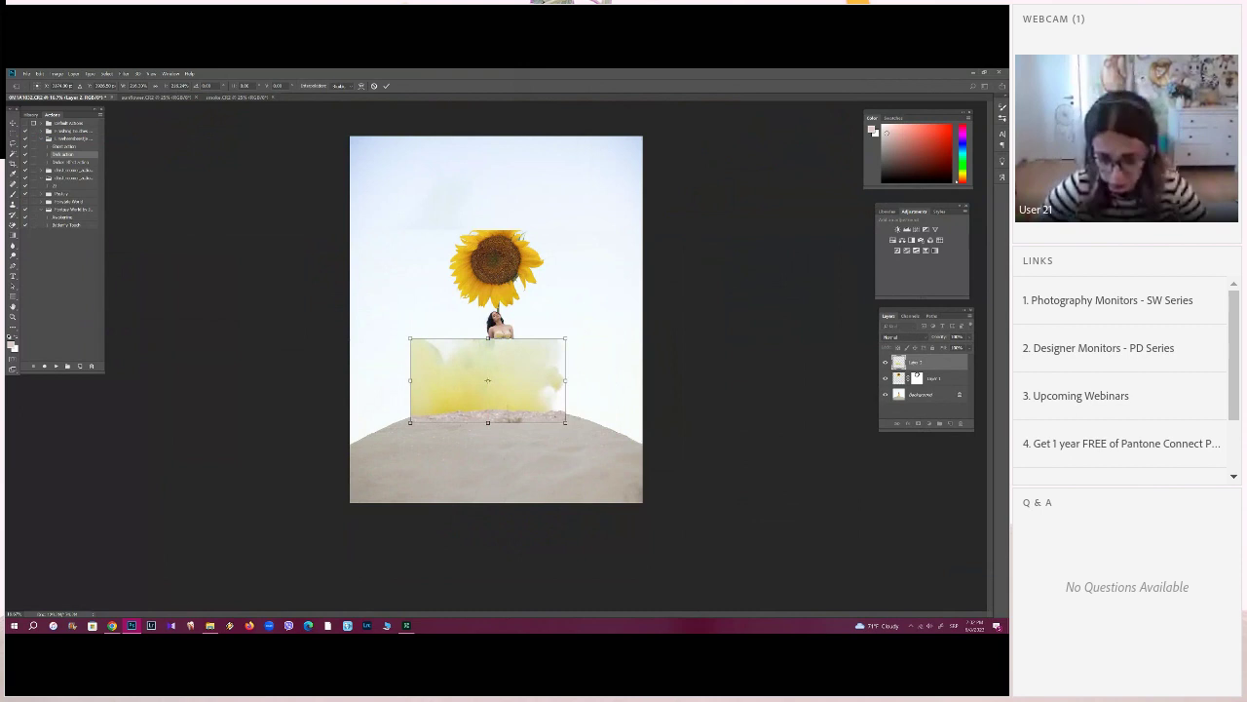
# - Add a layer mask to the yellow smoke layer and check the Brush tool's size and hardness settings
pyautogui.click(918, 423)
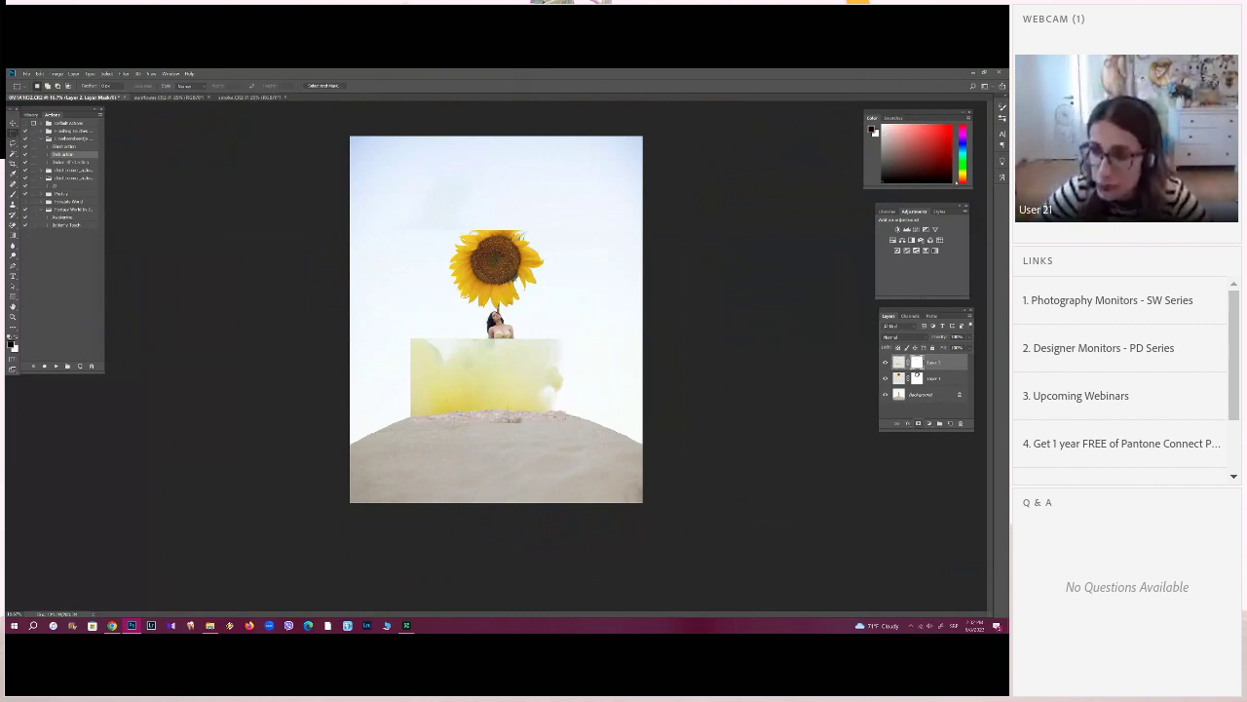
pyautogui.press('b')
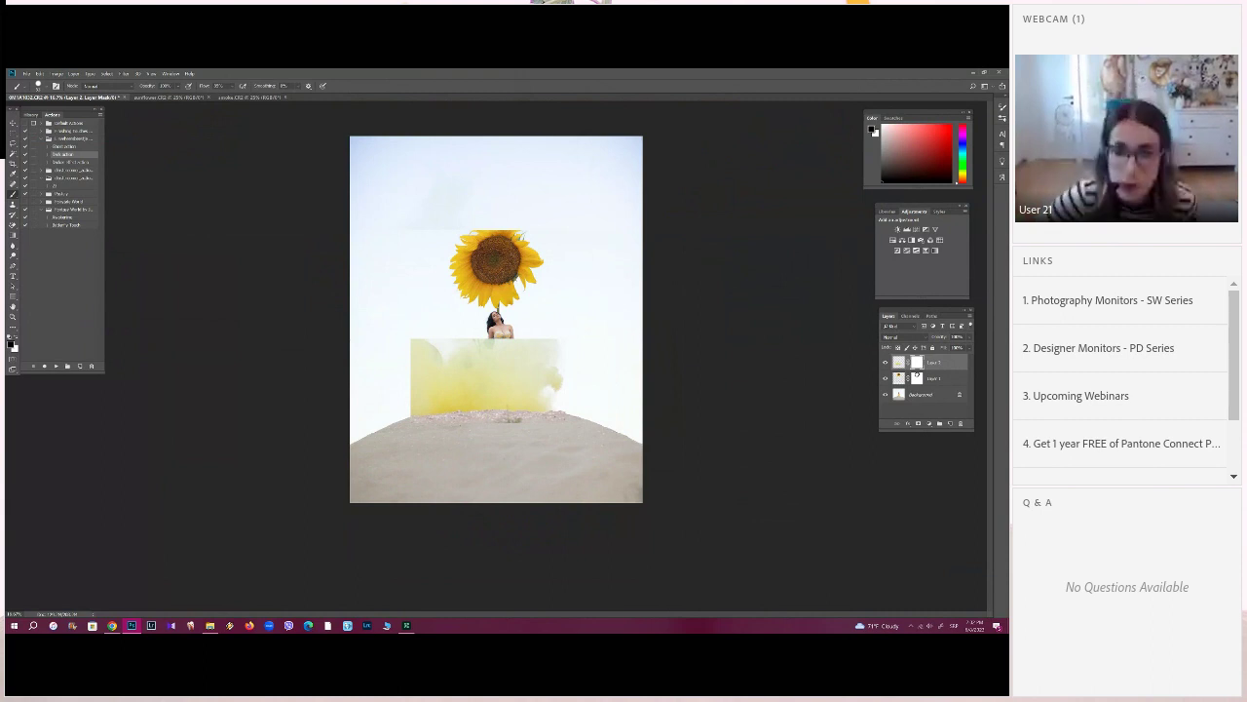
pyautogui.rightClick(605, 319)
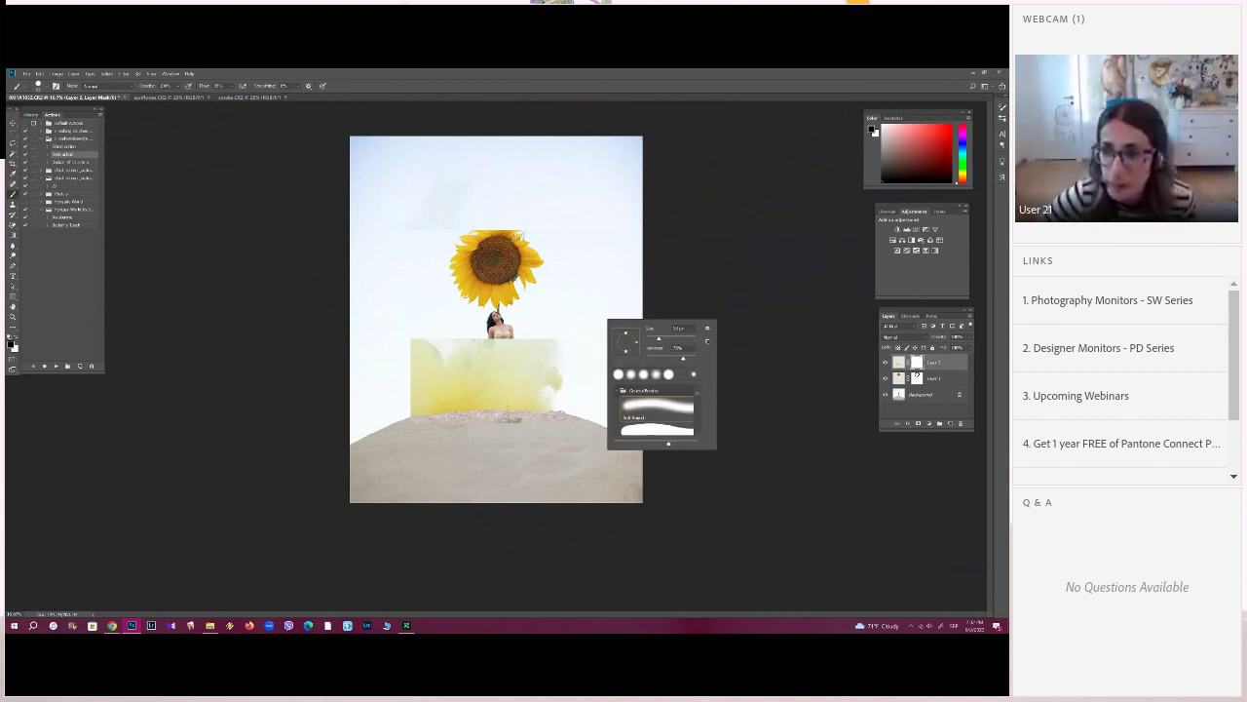
pyautogui.click(899, 362)
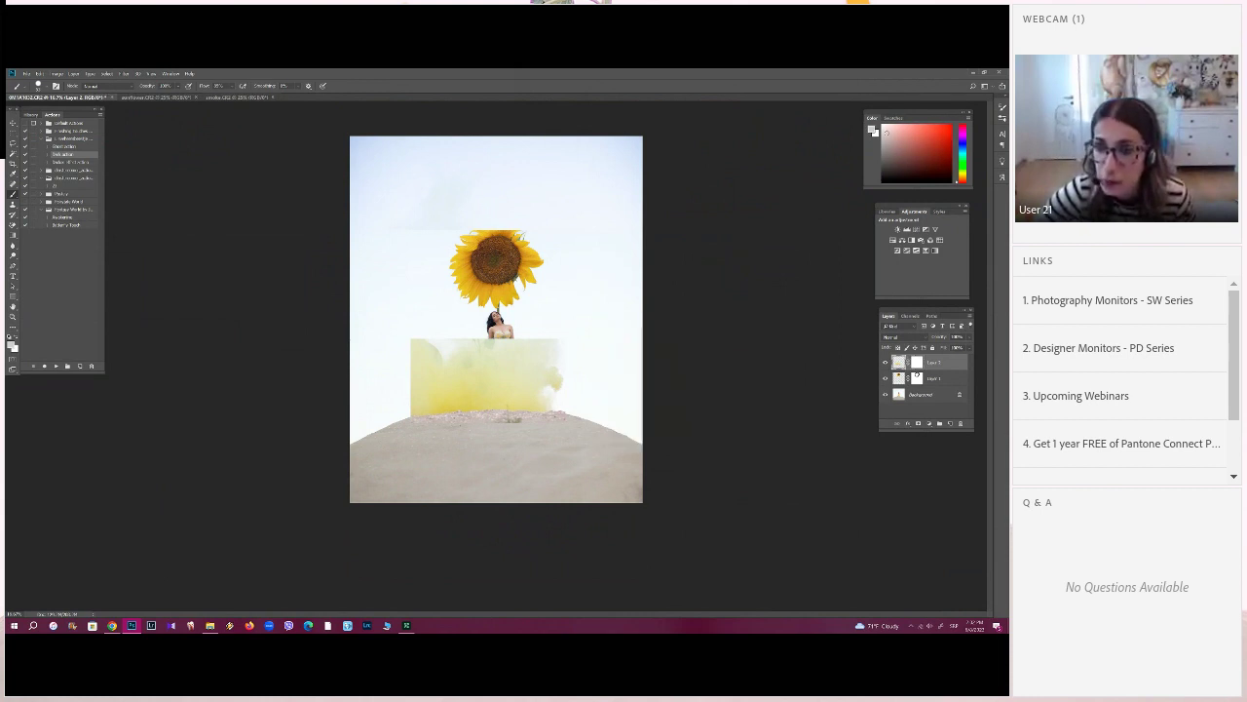
# - Try placing the sunflower layer above the smoke layer, and return it to its previous stacking position
pyautogui.click(899, 378)
pyautogui.hotkey('ctrl', 't')
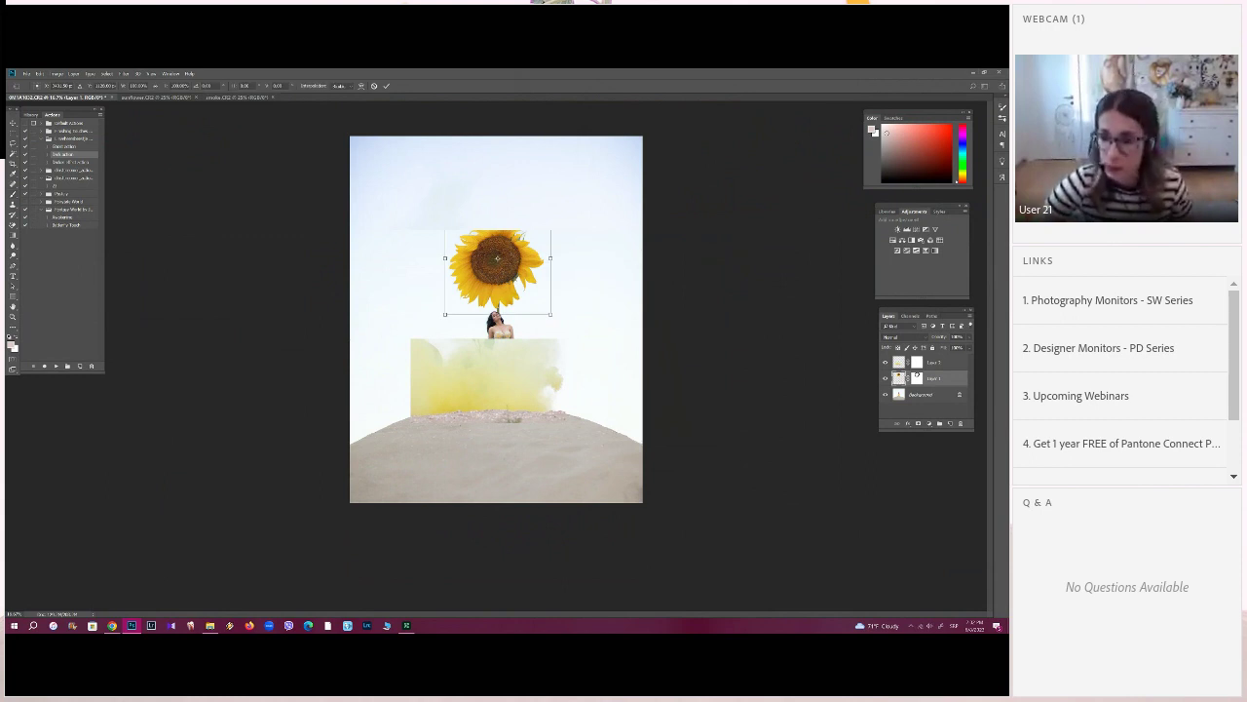
pyautogui.press('Return')
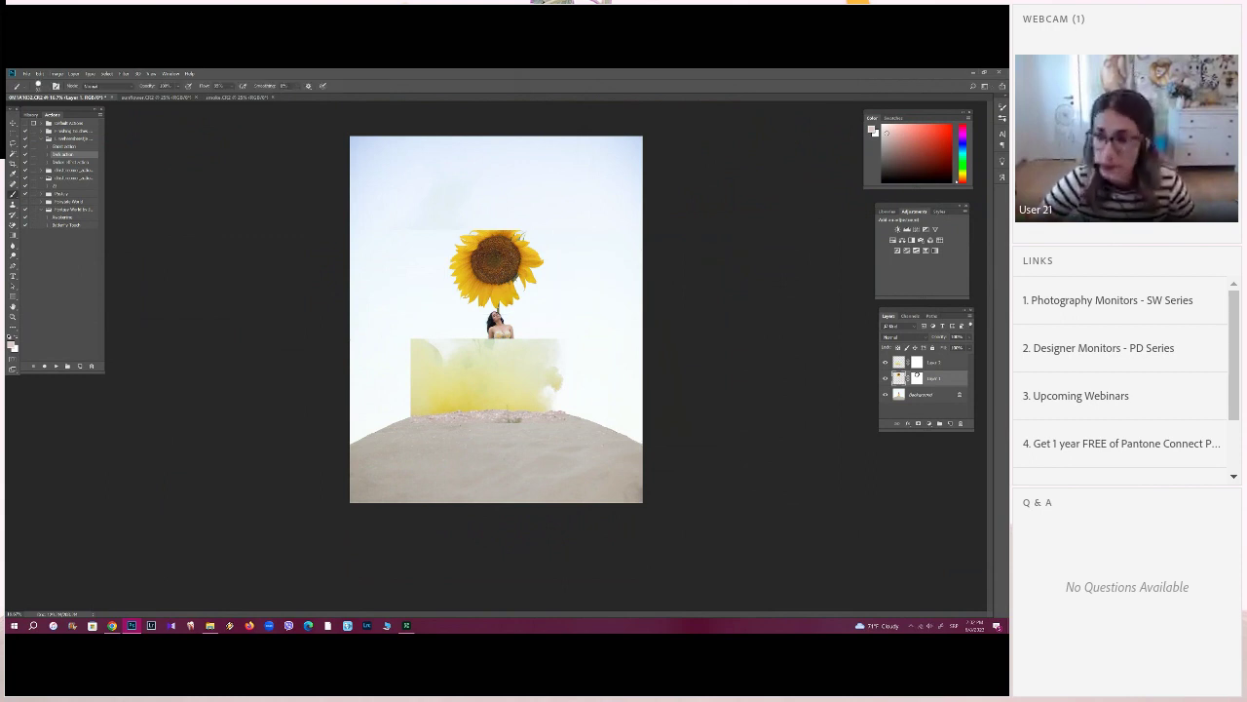
pyautogui.moveTo(934, 378); pyautogui.dragTo(934, 358)
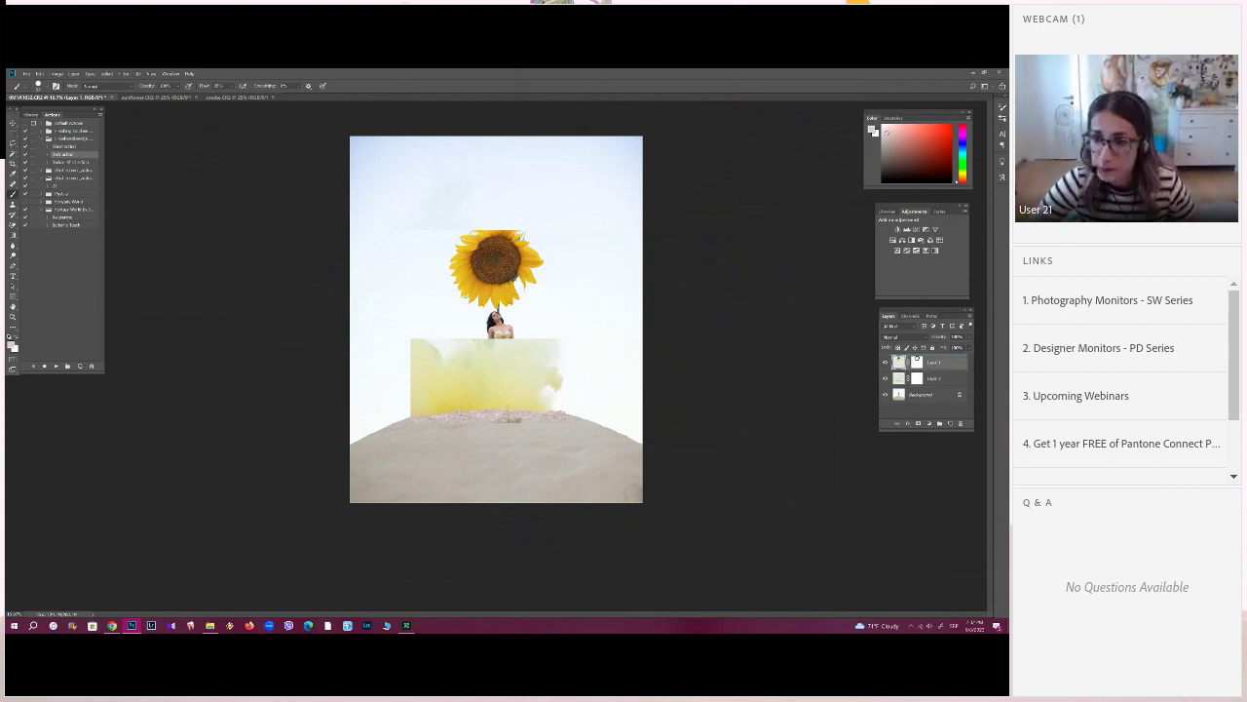
pyautogui.hotkey('ctrl', '[')
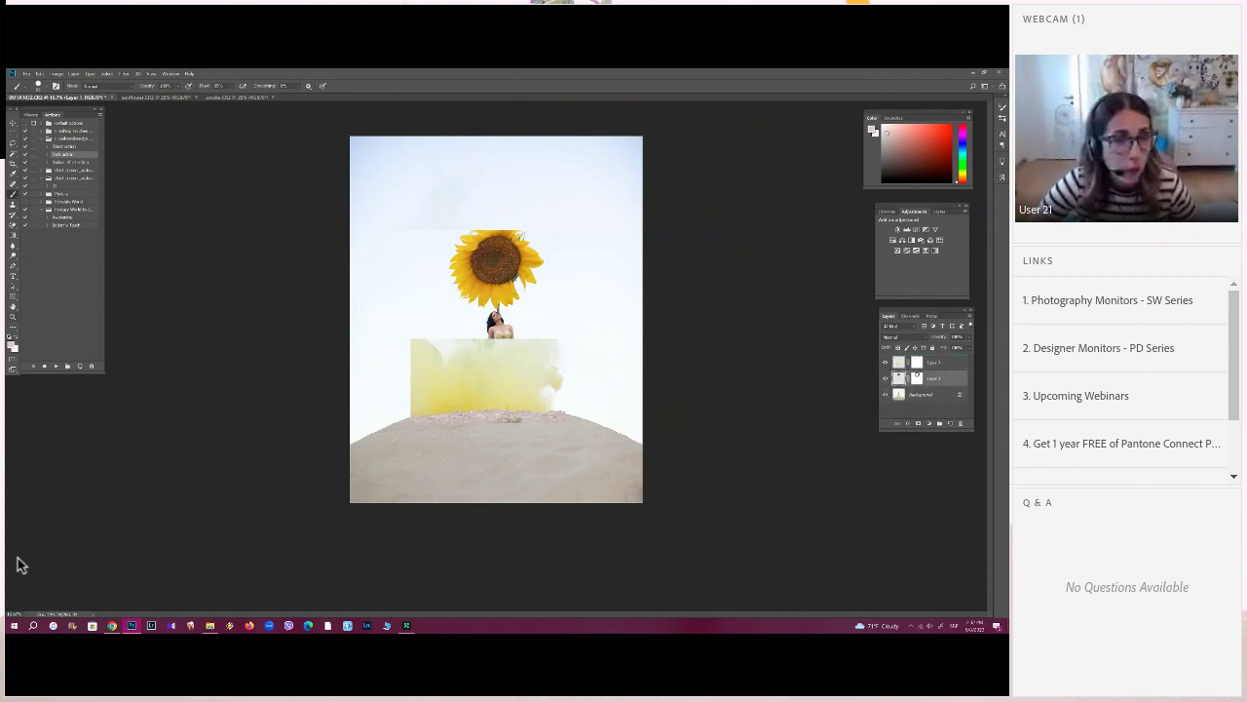
# - Inspect the masked sky and petal edges beside the sunflower up close, and check the whole composite again
pyautogui.press('z')
pyautogui.click(917, 378)
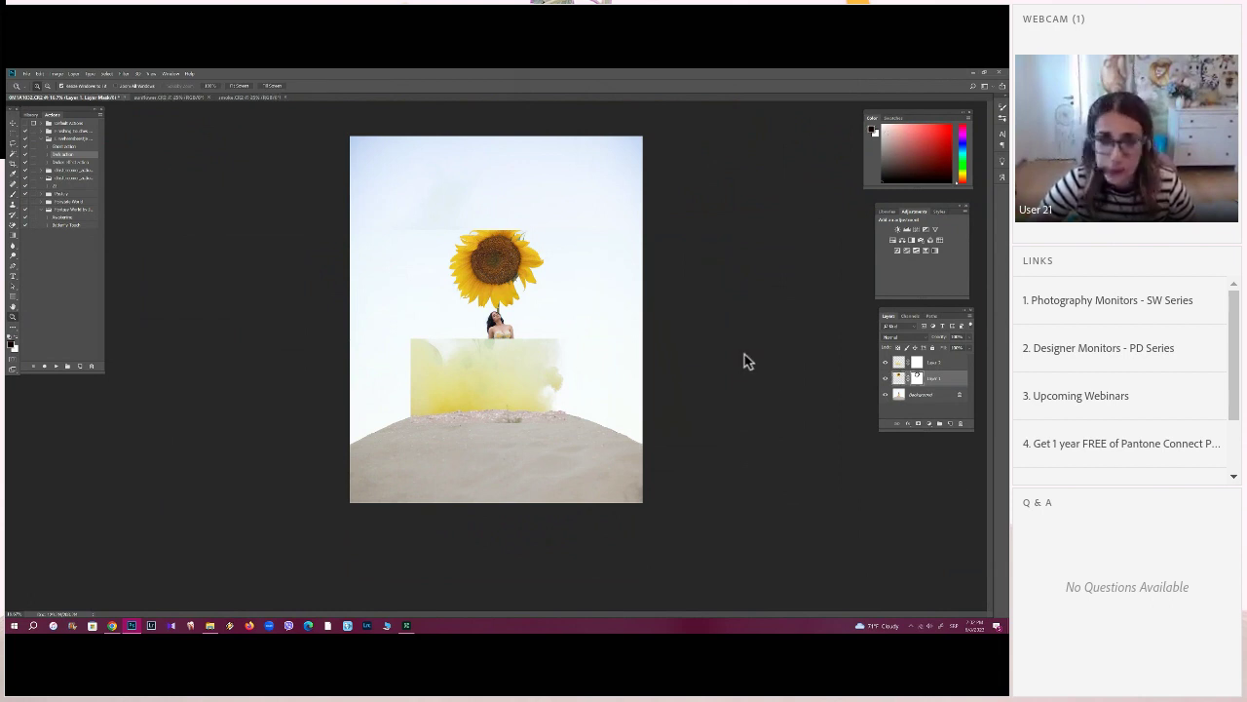
pyautogui.moveTo(543, 234); pyautogui.dragTo(560, 244)
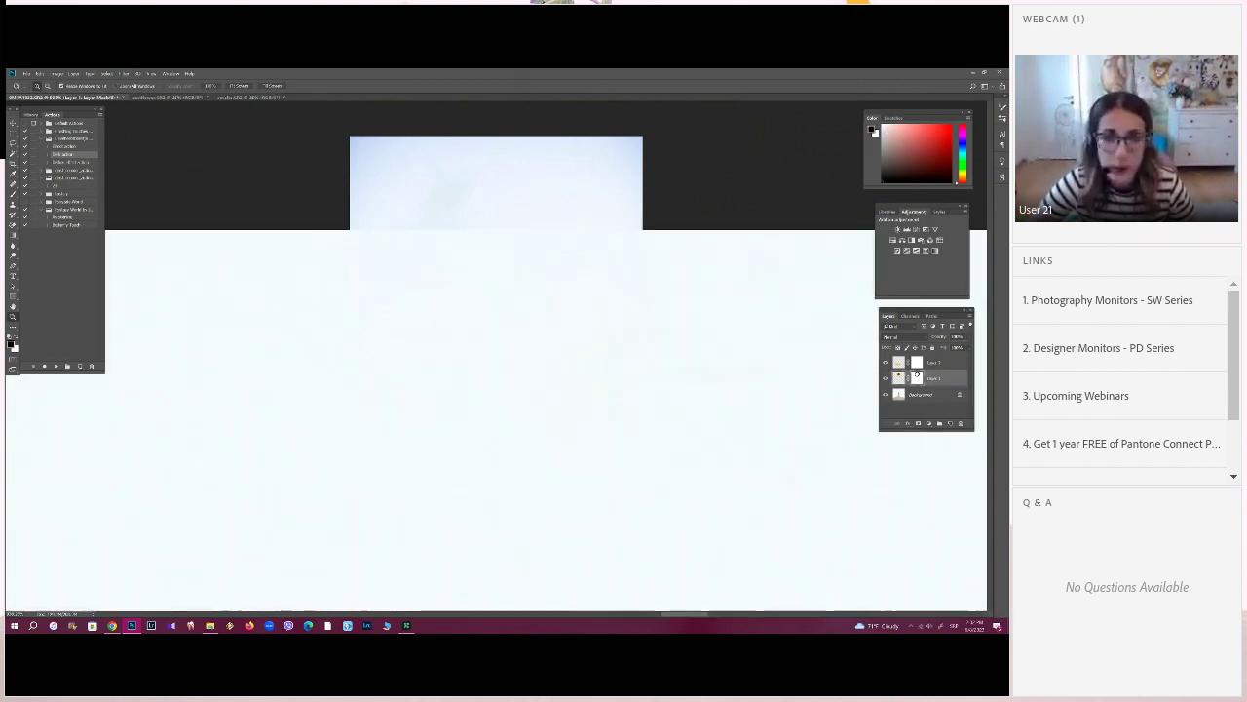
pyautogui.rightClick(264, 313)
pyautogui.click(284, 355)
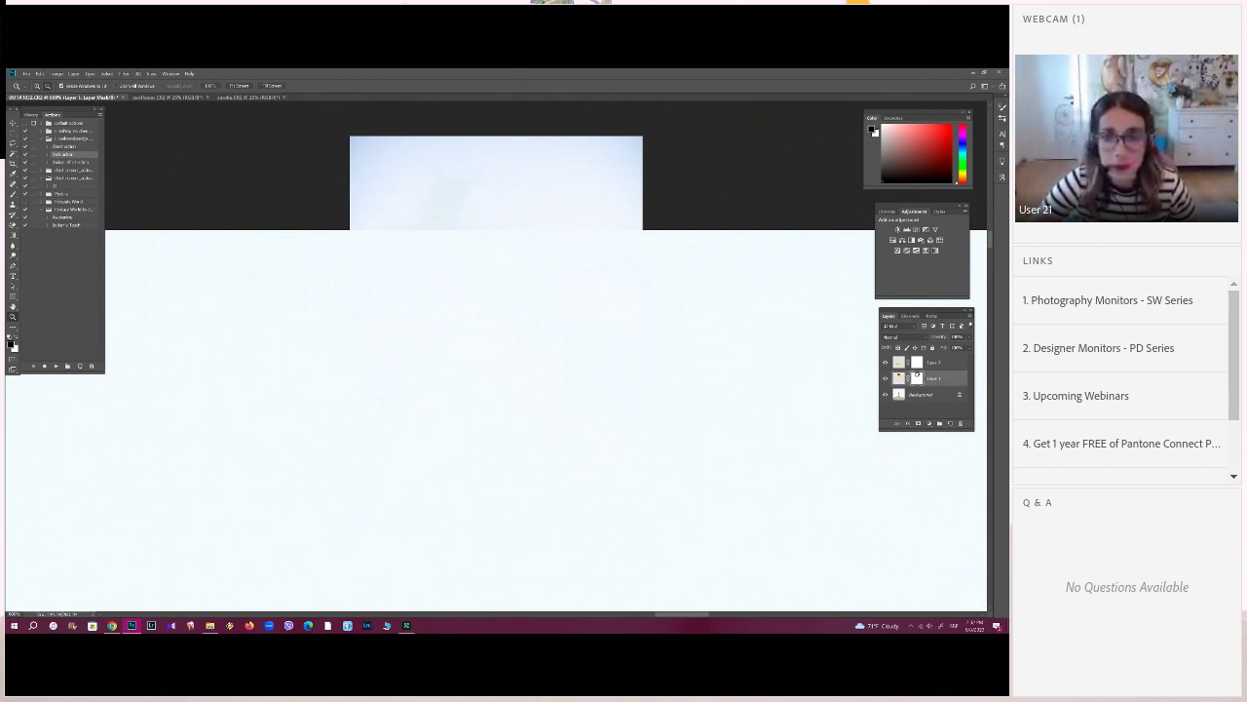
pyautogui.rightClick(506, 362)
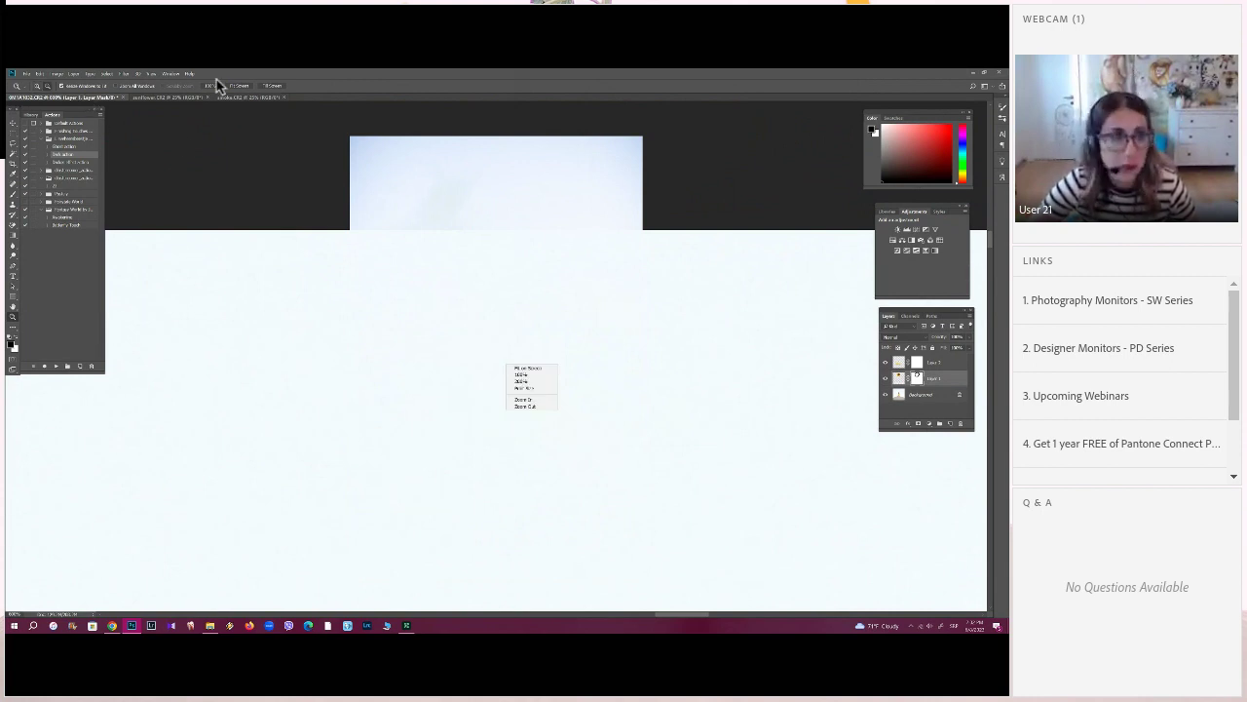
pyautogui.click(13, 183)
pyautogui.hotkey('ctrl', '-')
pyautogui.hotkey('ctrl', '-')
pyautogui.hotkey('ctrl', '-')
pyautogui.hotkey('ctrl', '-')
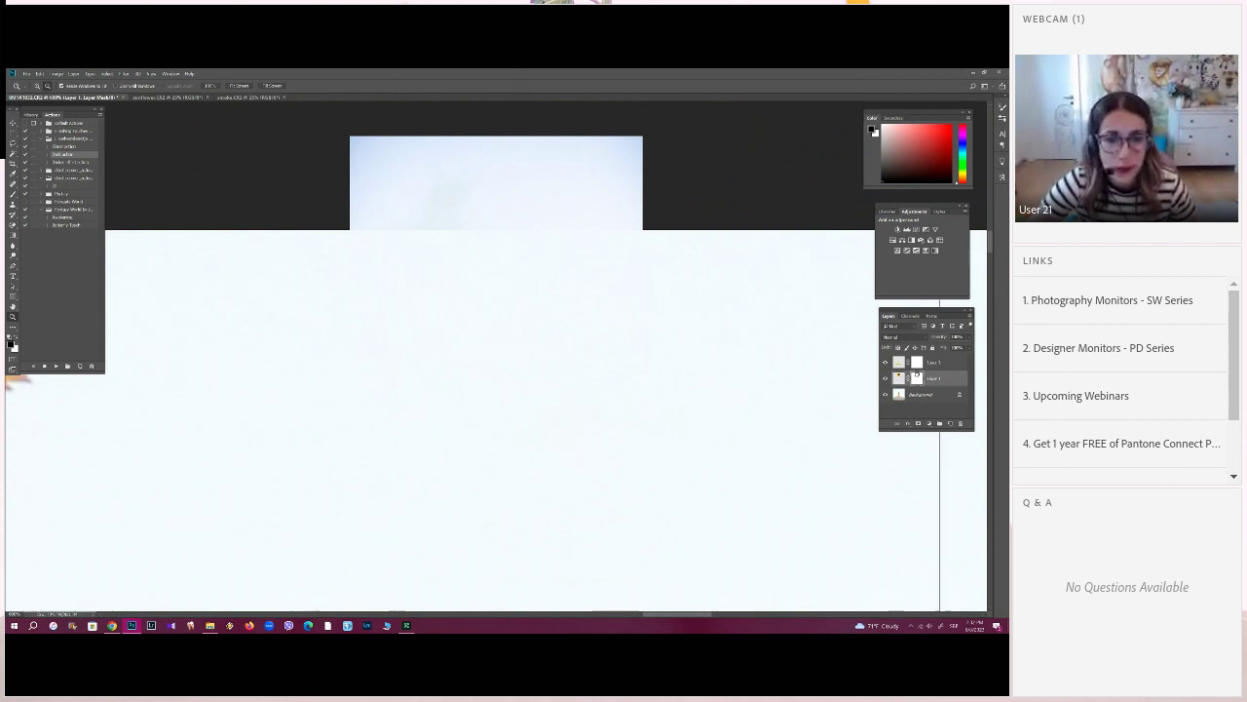
pyautogui.click(456, 386)
pyautogui.click(456, 386)
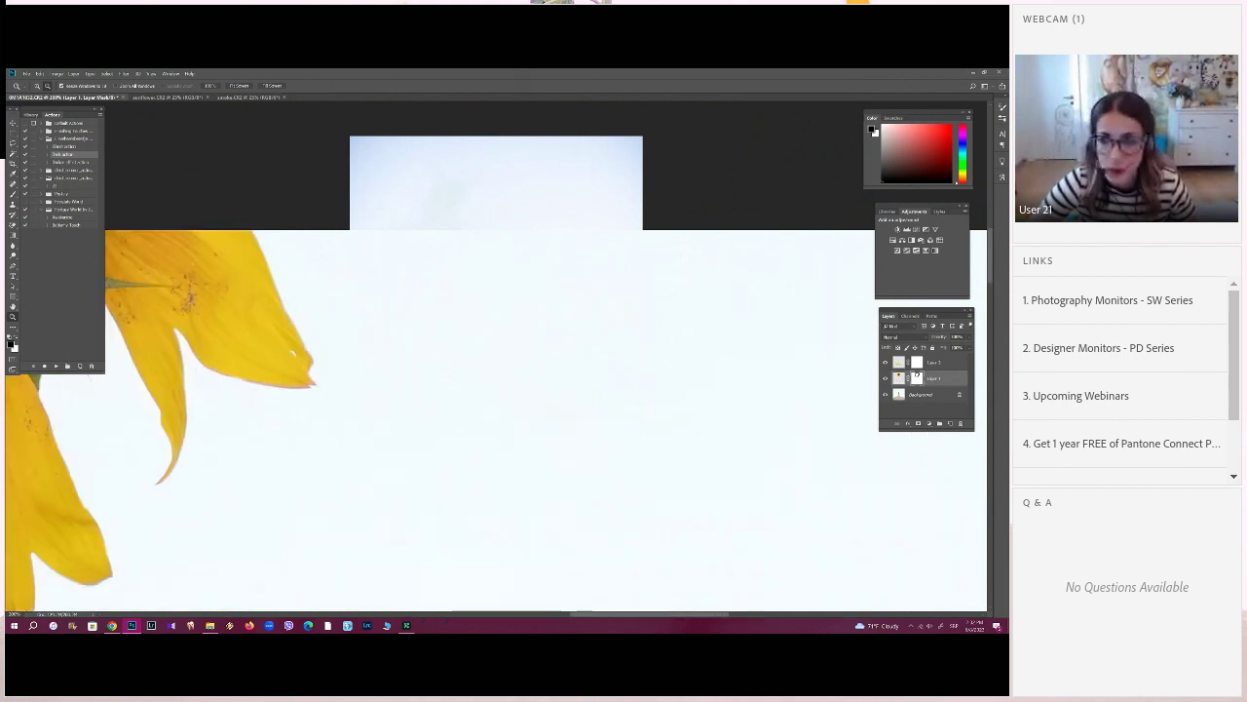
pyautogui.click(456, 386)
pyautogui.hotkey('ctrl', '-')
pyautogui.hotkey('ctrl', '-')
pyautogui.hotkey('ctrl', '-')
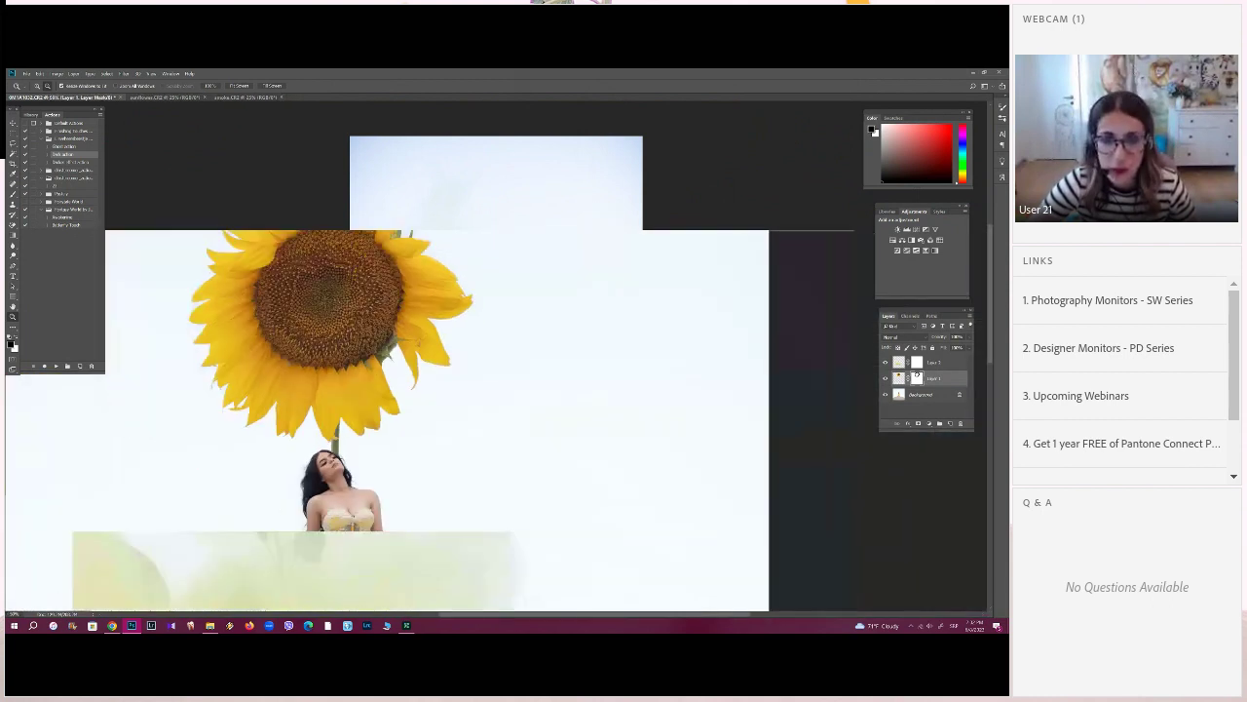
pyautogui.hotkey('ctrl', '-')
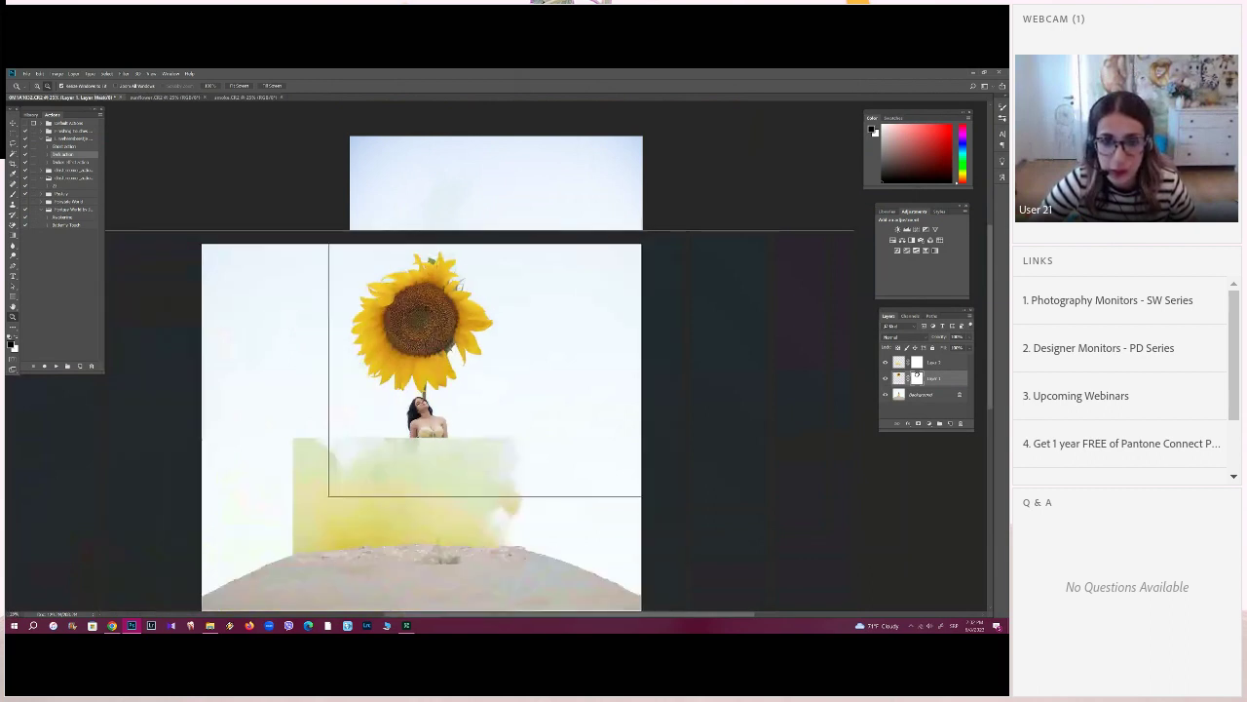
pyautogui.hotkey('ctrl', '-')
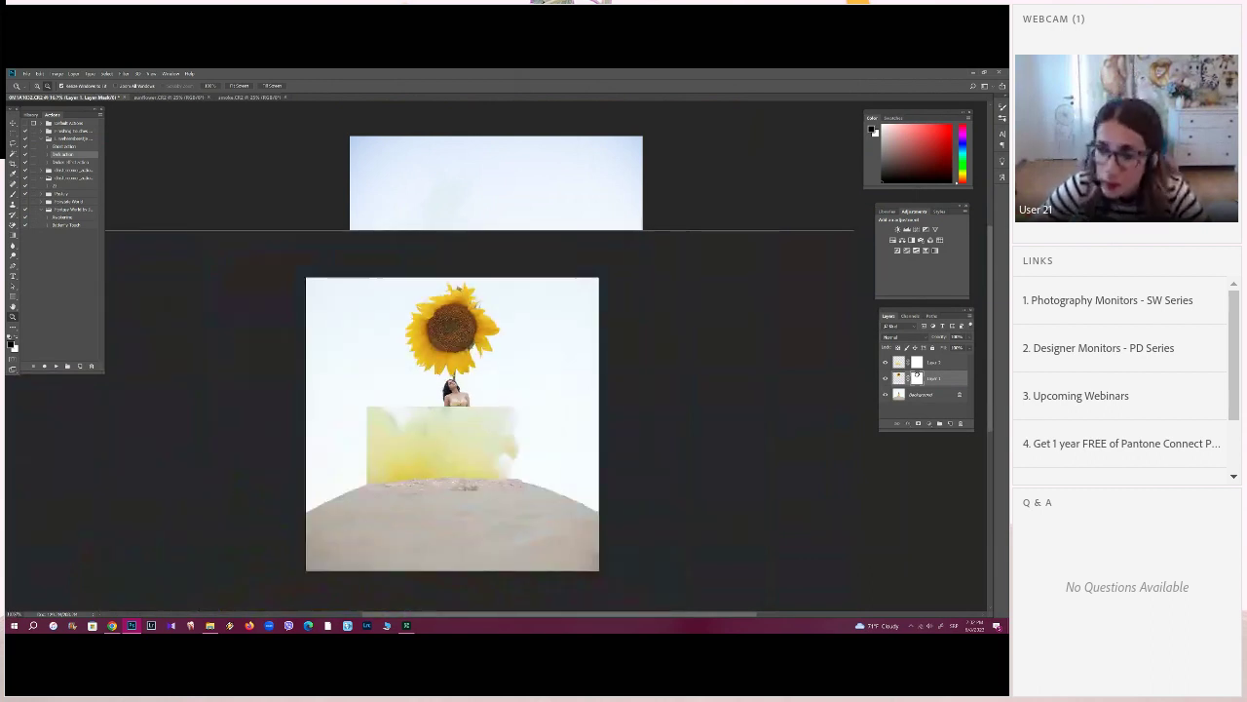
# - Shift the yellow smoke layer slightly to the right across the woman's dress using Free Transform
pyautogui.click(898, 361)
pyautogui.hotkey('ctrl', 't')
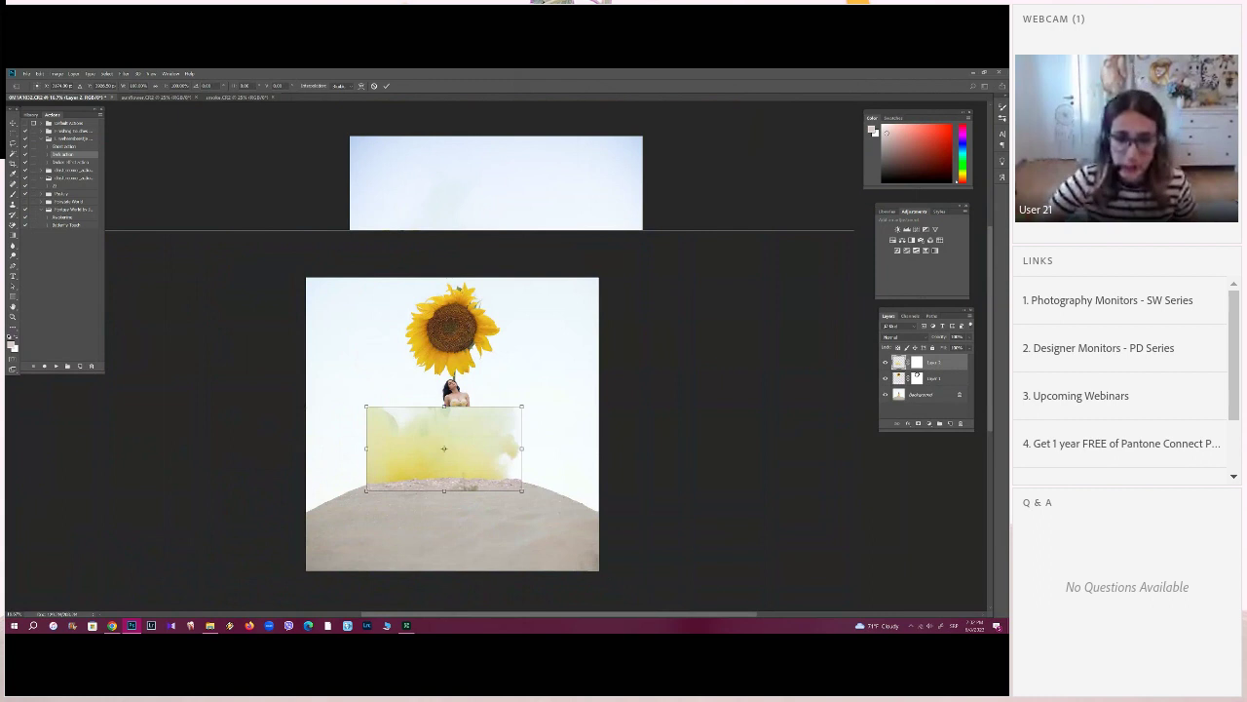
pyautogui.press('Return')
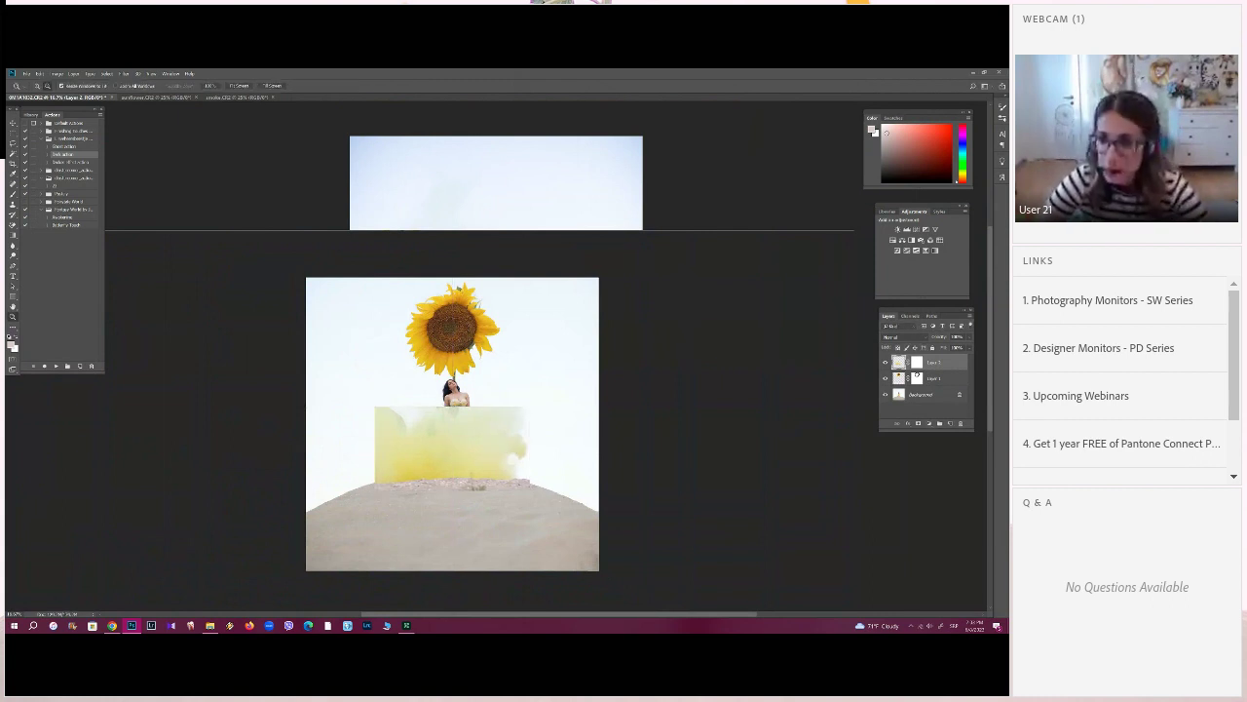
# - Mask away the hard upper edge of the yellow smoke layer using a large, soft black brush on its layer mask
pyautogui.click(917, 361)
pyautogui.press('b')
pyautogui.rightClick(472, 415)
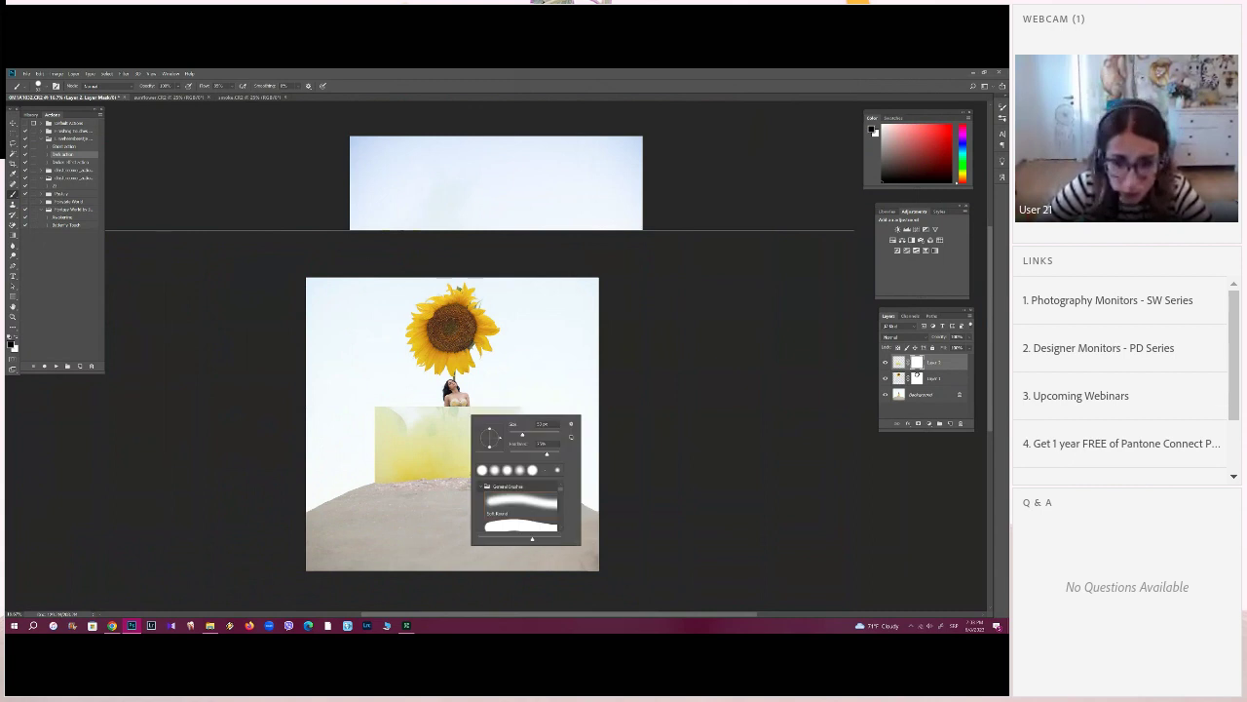
pyautogui.moveTo(547, 454); pyautogui.dragTo(526, 454)
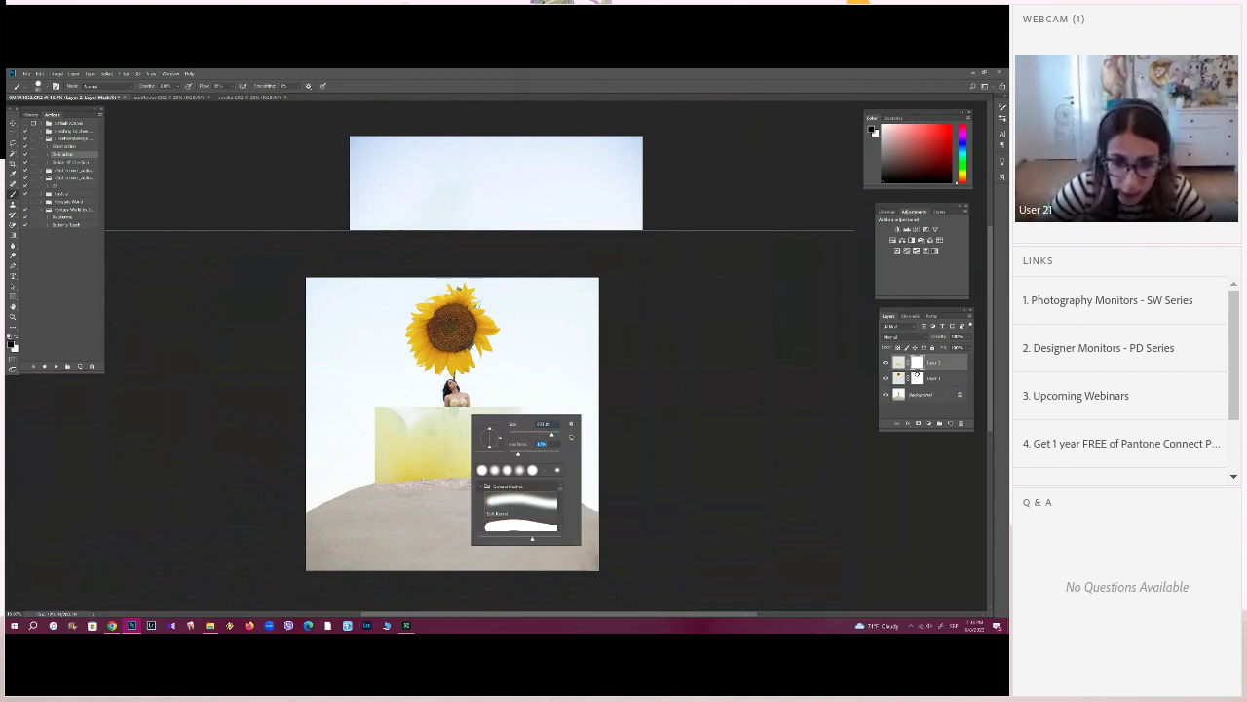
pyautogui.press('Tab')
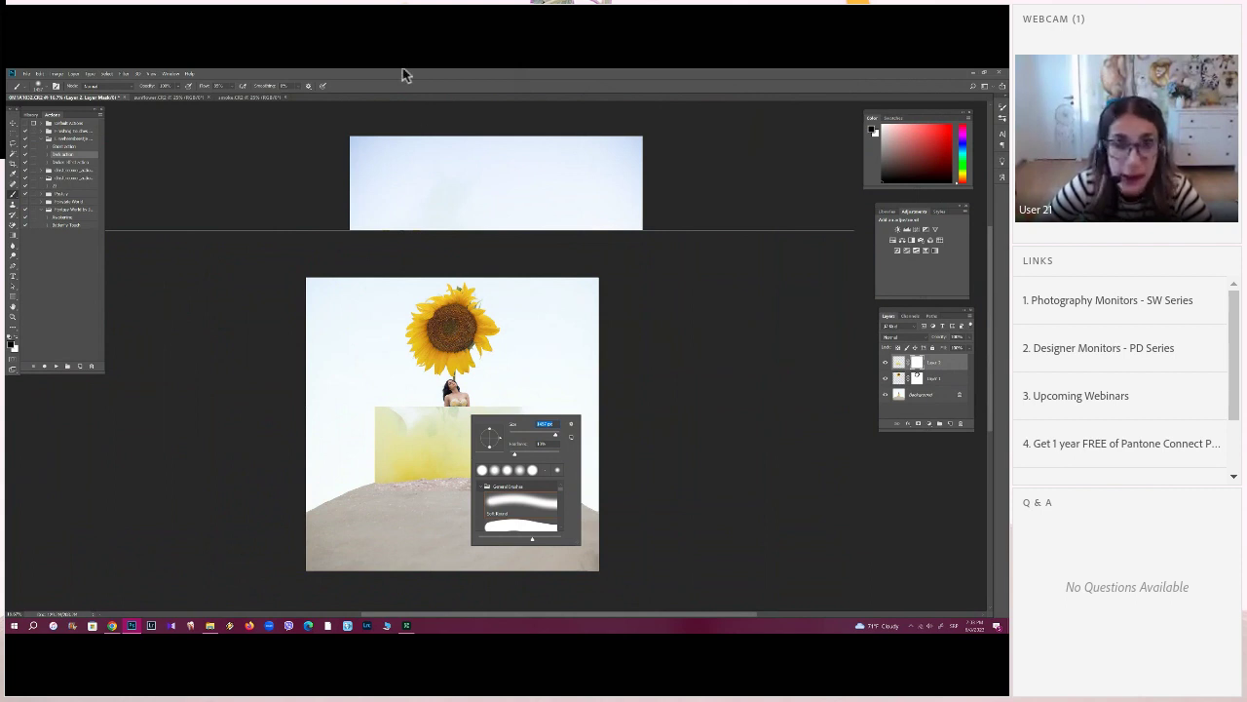
pyautogui.press('Return')
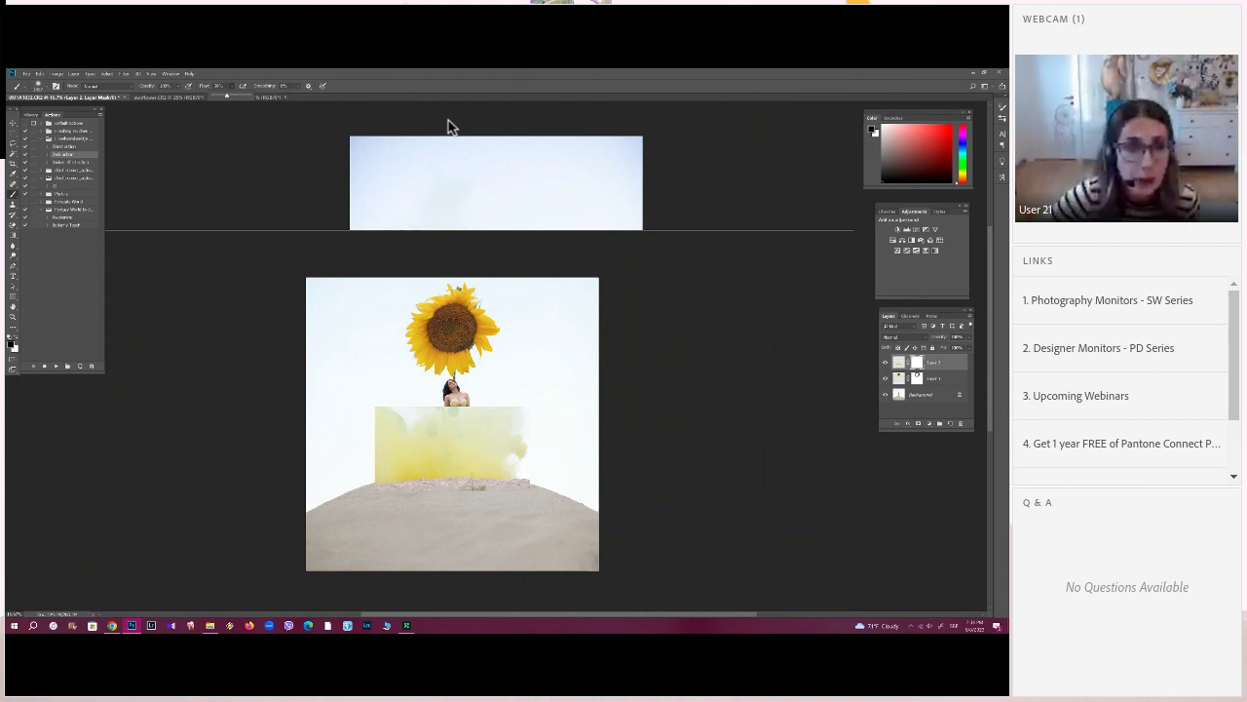
pyautogui.rightClick(532, 392)
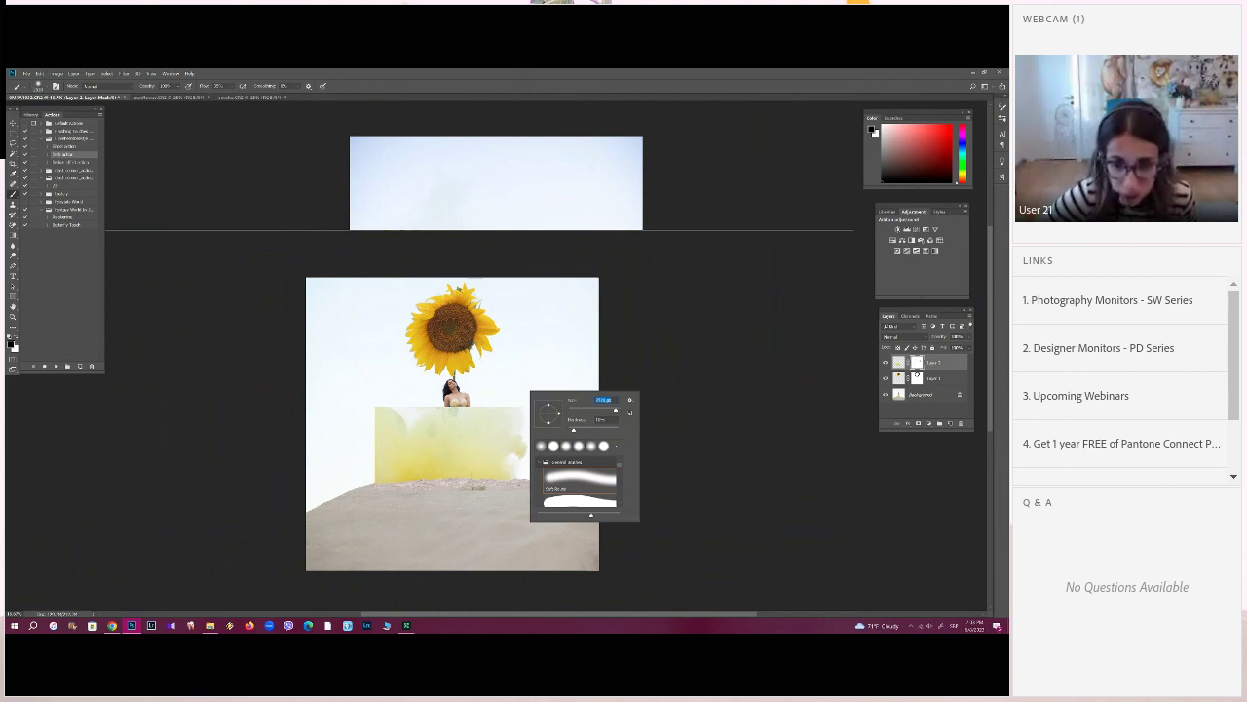
pyautogui.press('Return')
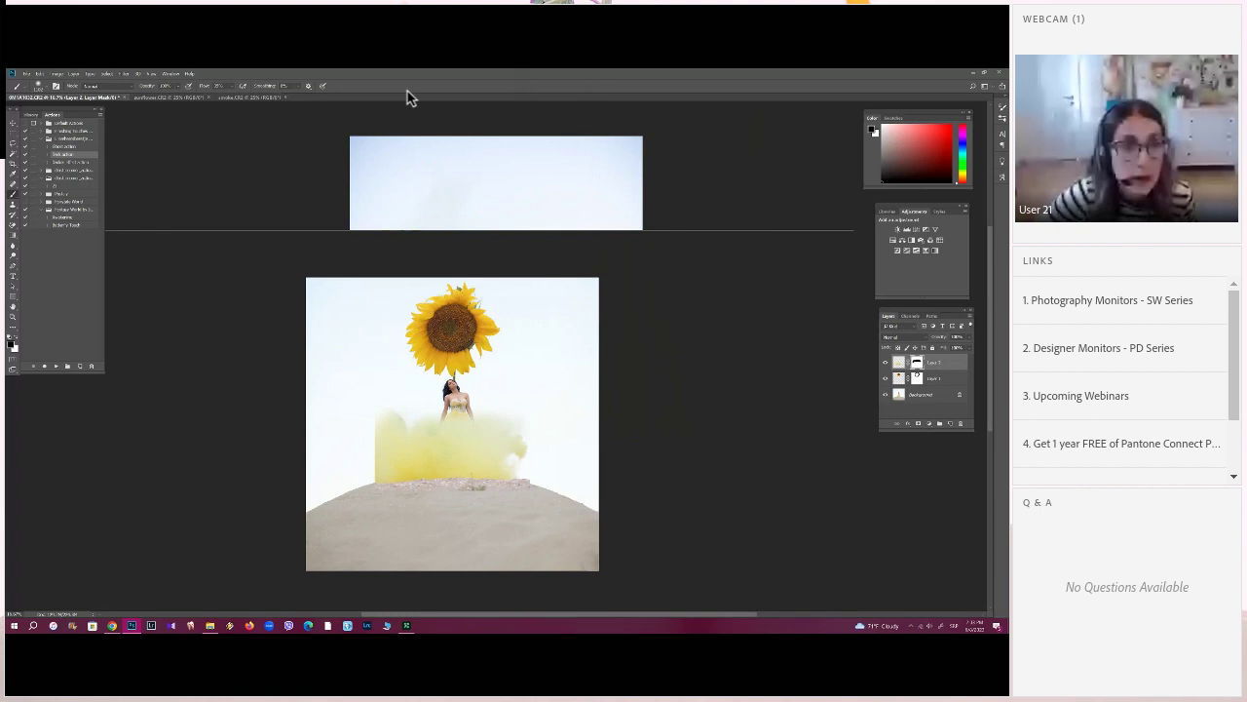
# - Change the brush flow and mask out the straight left and lower edges of the yellow smoke above the dune
pyautogui.click(232, 85)
pyautogui.click(233, 95)
pyautogui.click(377, 435)
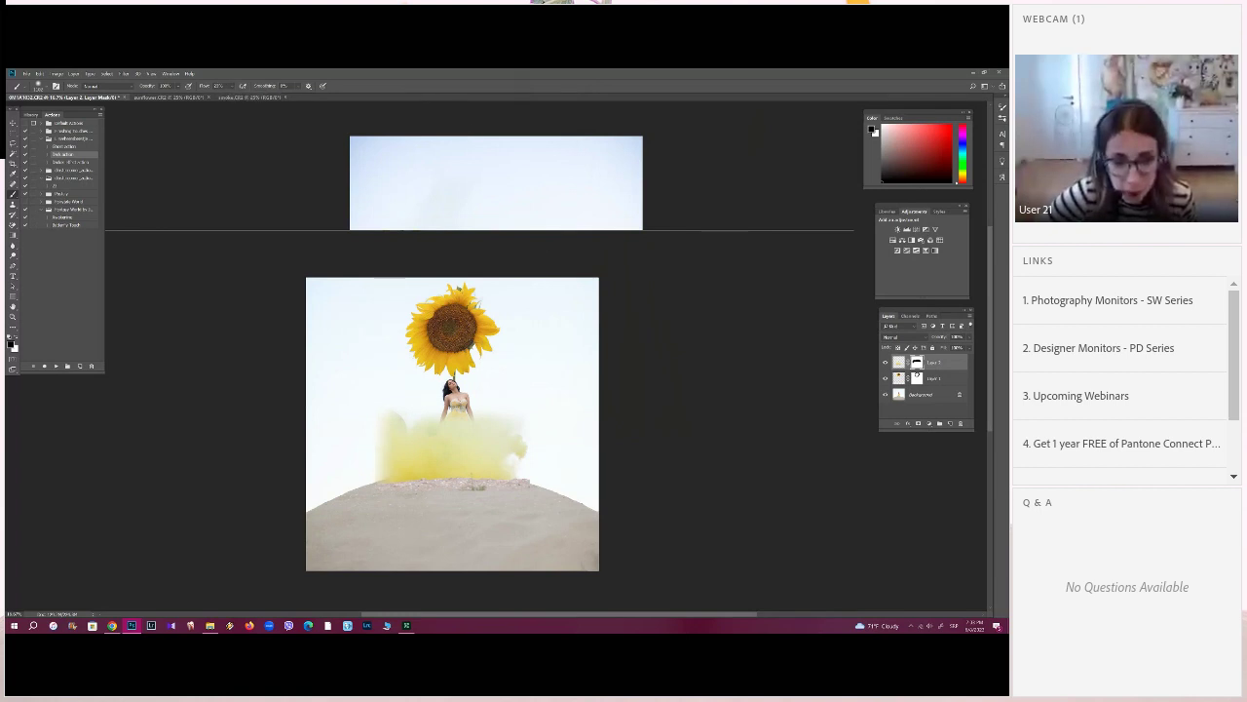
pyautogui.moveTo(464, 496); pyautogui.dragTo(523, 491)
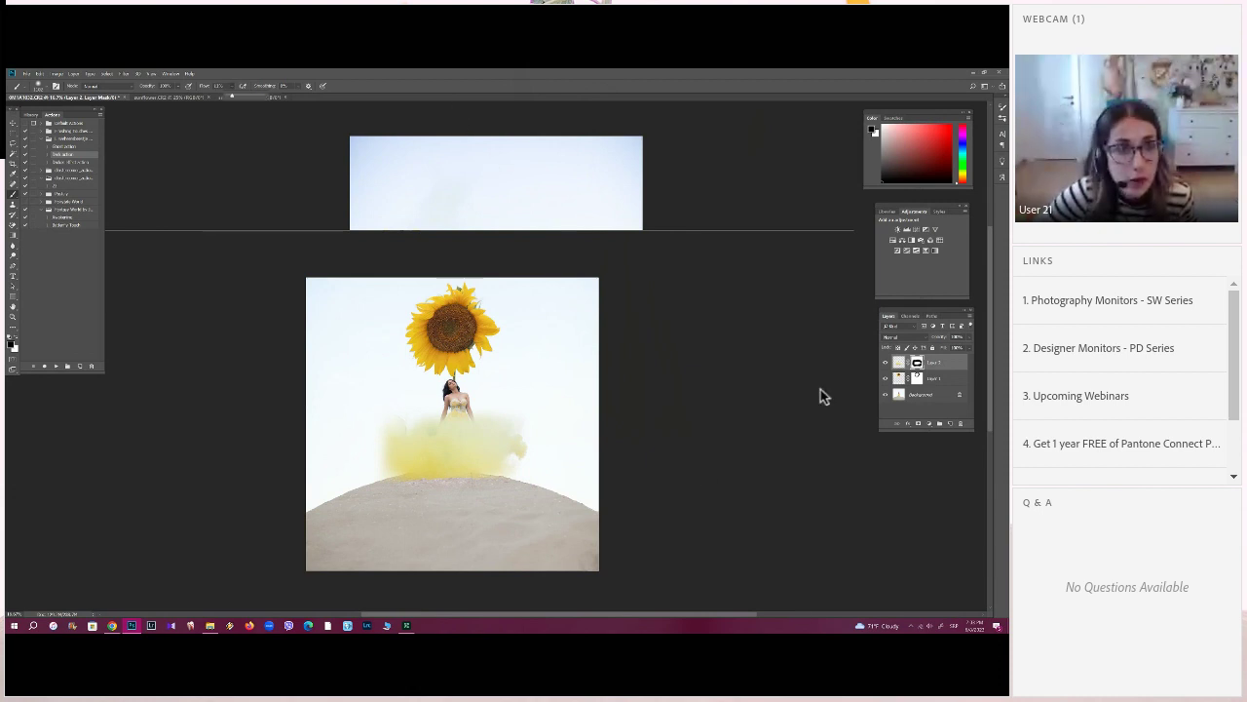
# - Adjust the brush size and partly mask the smoke in front of the woman's dress
pyautogui.rightClick(558, 356)
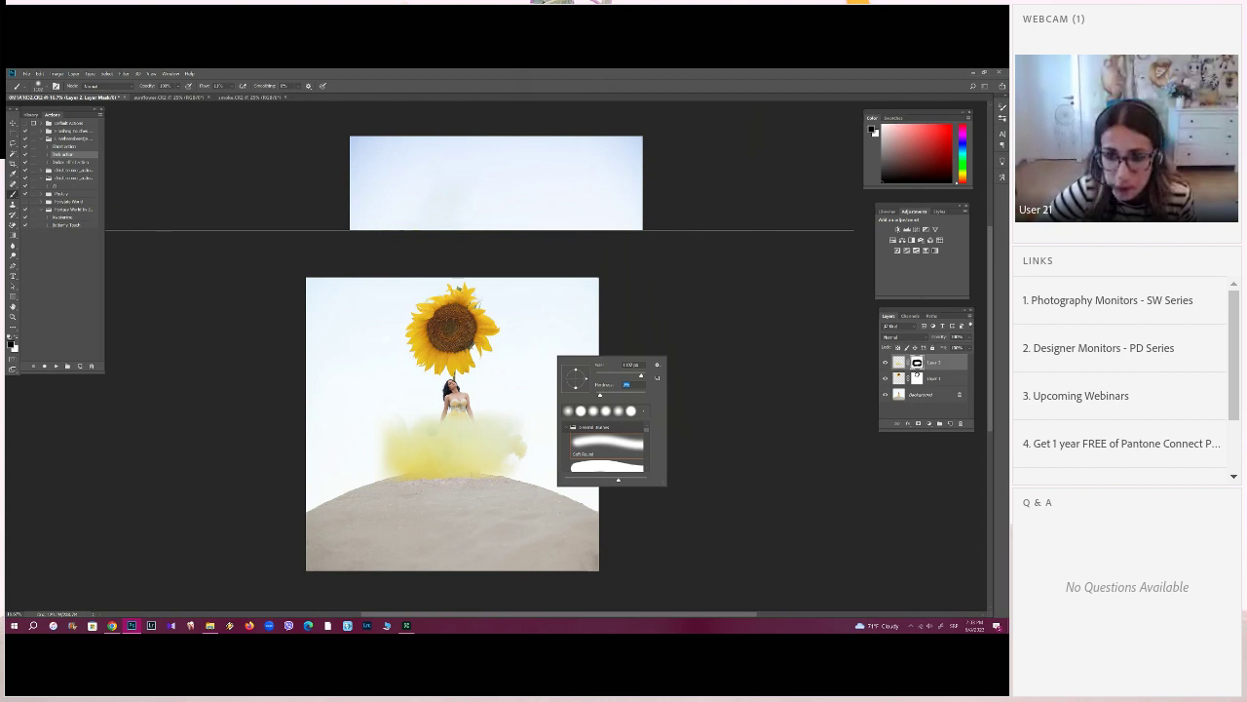
pyautogui.moveTo(641, 375); pyautogui.dragTo(641, 375)
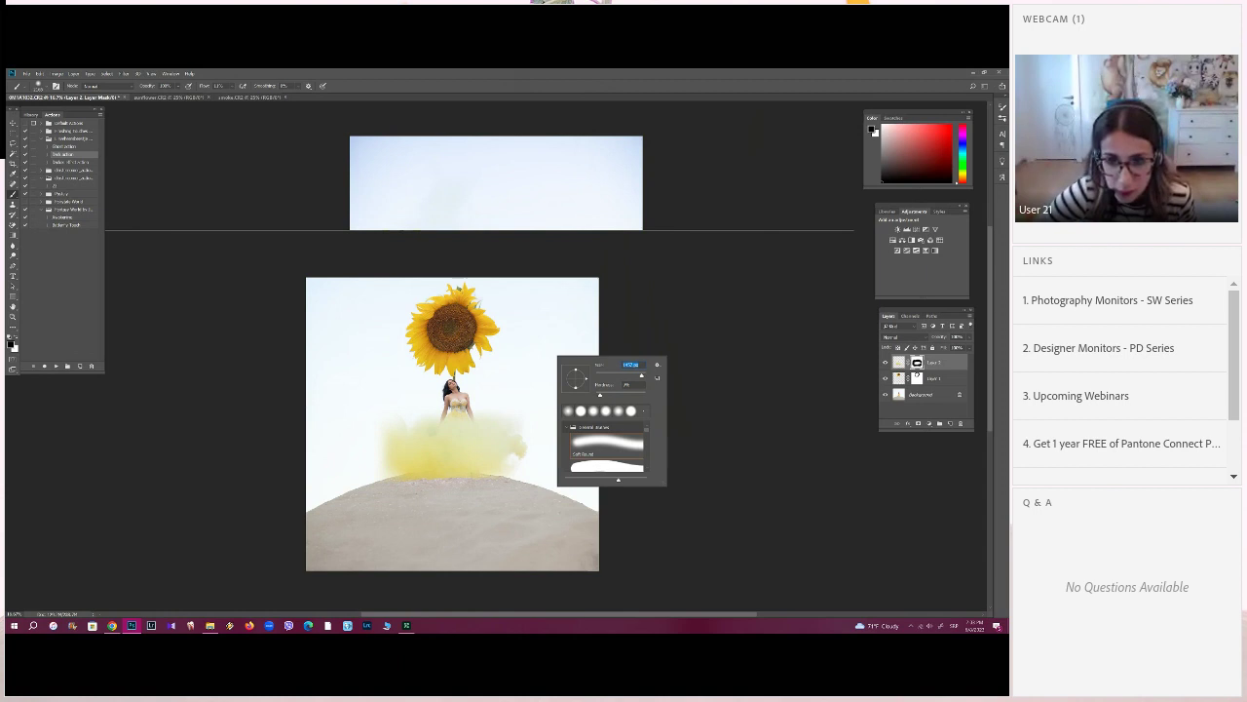
pyautogui.press('Return')
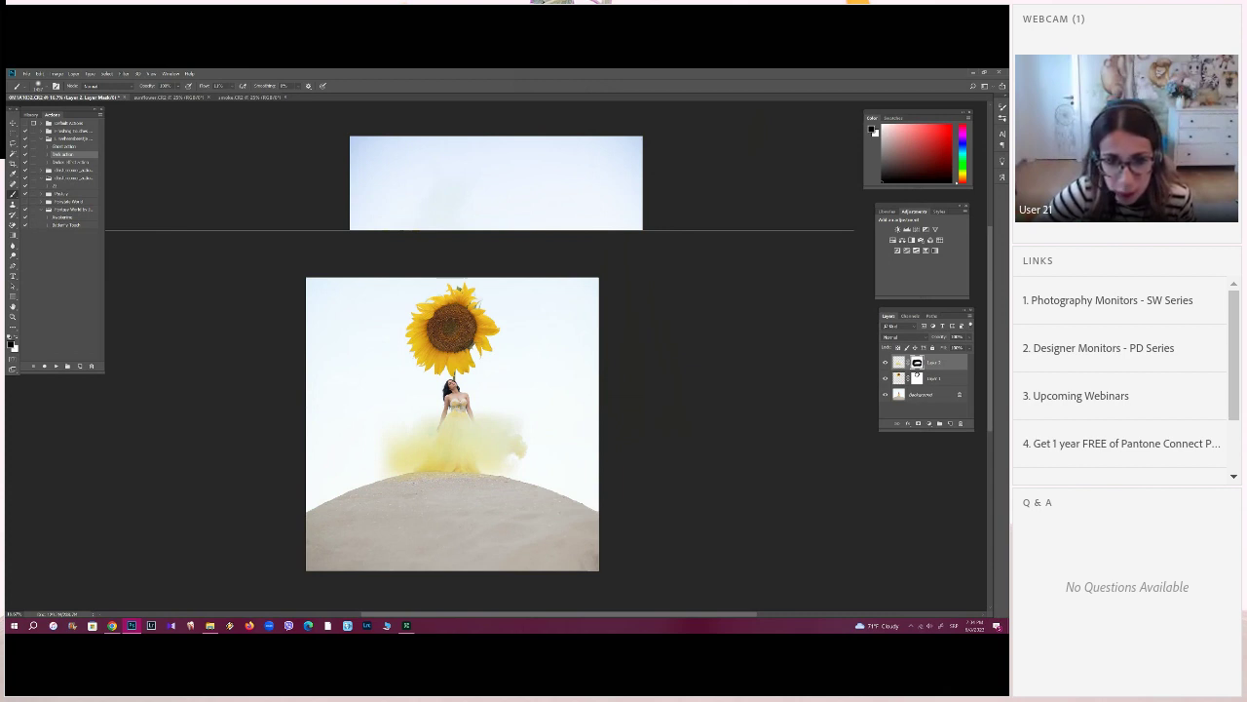
# - Lower the brush flow, reduce the brush size, and gently clear more smoke from the yellow dress on the smoke mask
pyautogui.press('z')
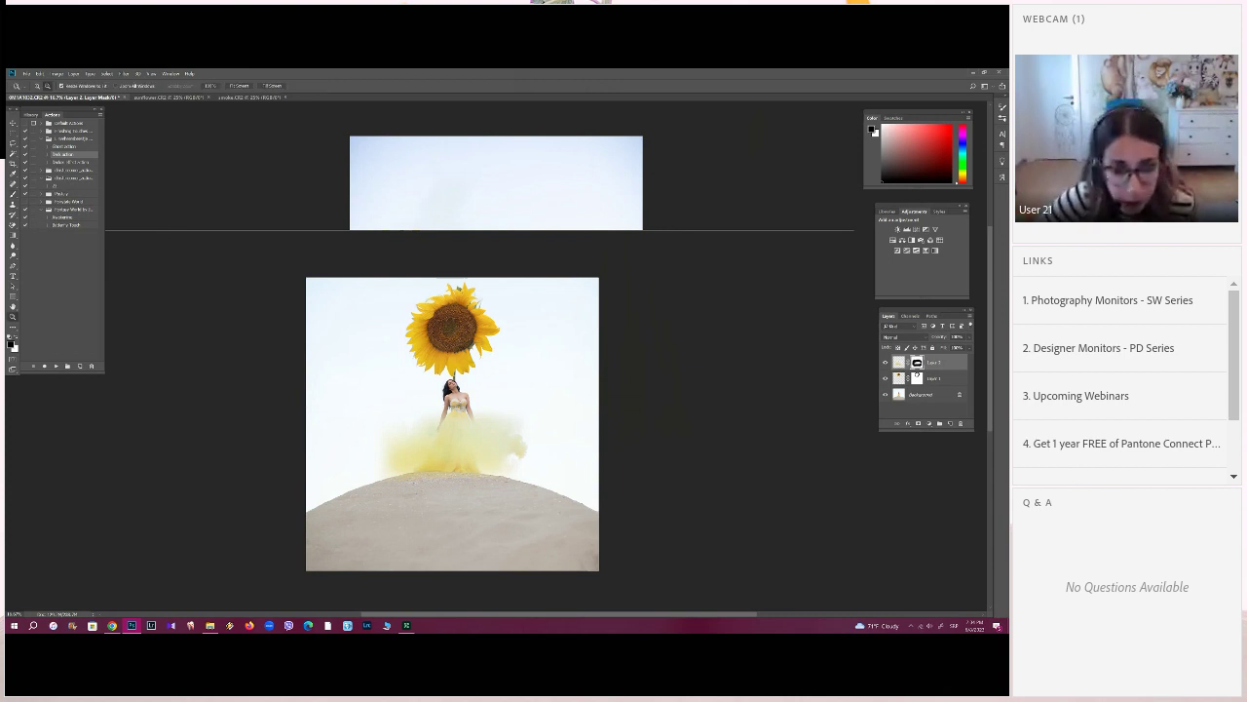
pyautogui.click(447, 445)
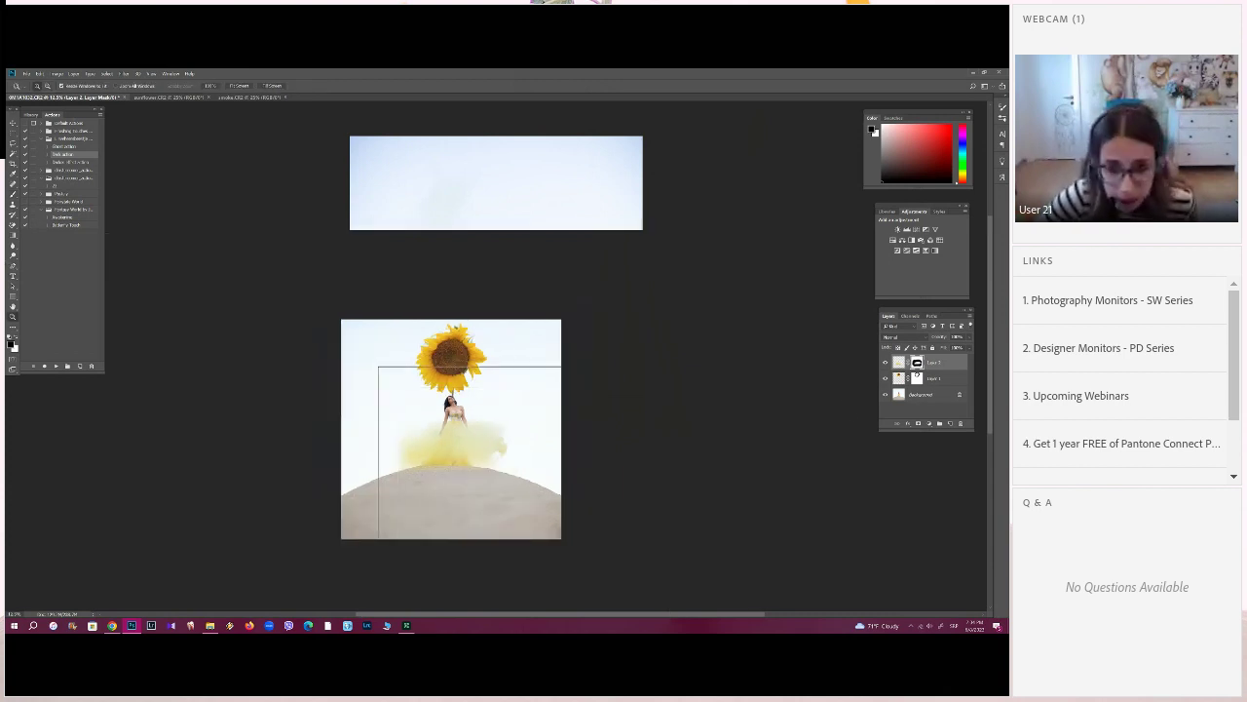
pyautogui.hotkey('ctrl', '+')
pyautogui.hotkey('ctrl', '+')
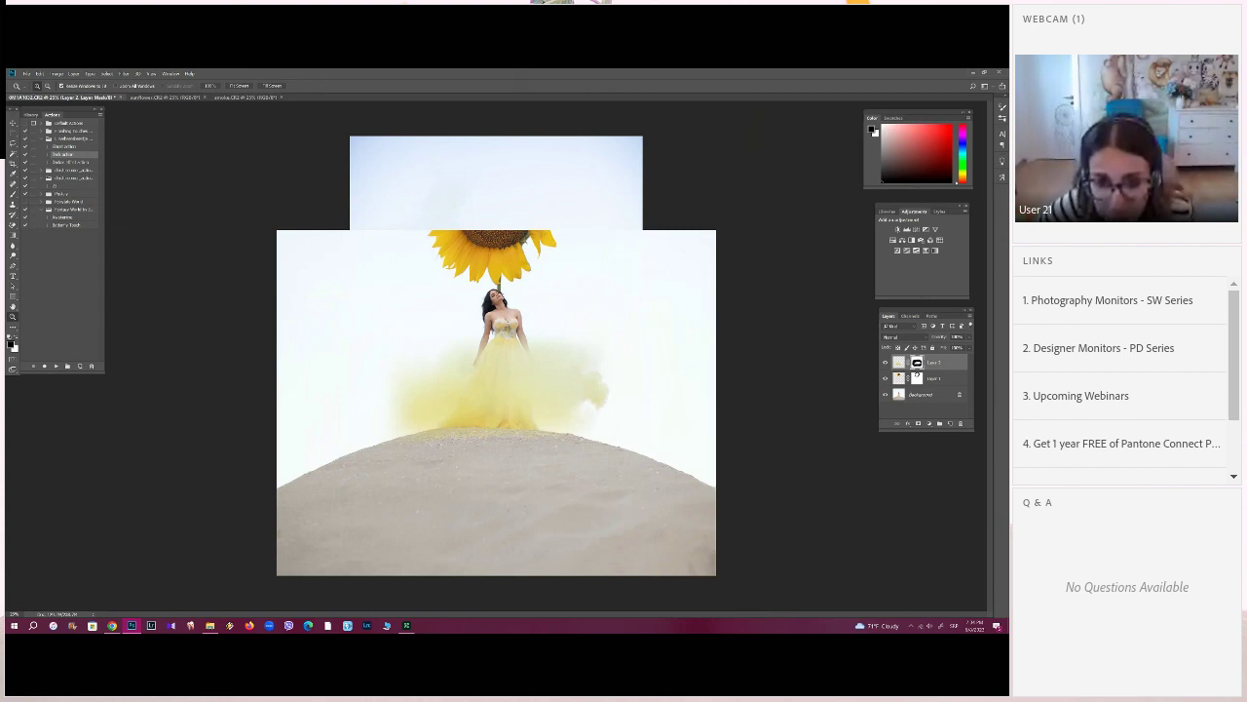
pyautogui.press('b')
pyautogui.click(231, 85)
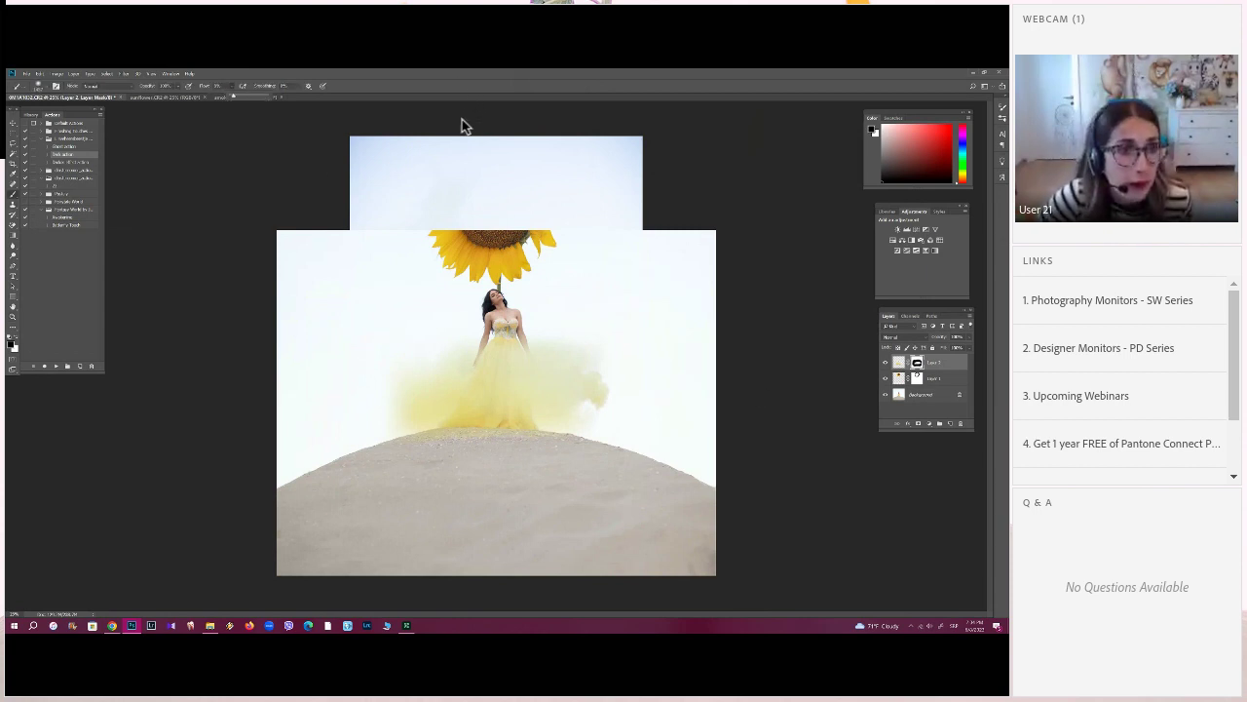
pyautogui.rightClick(569, 336)
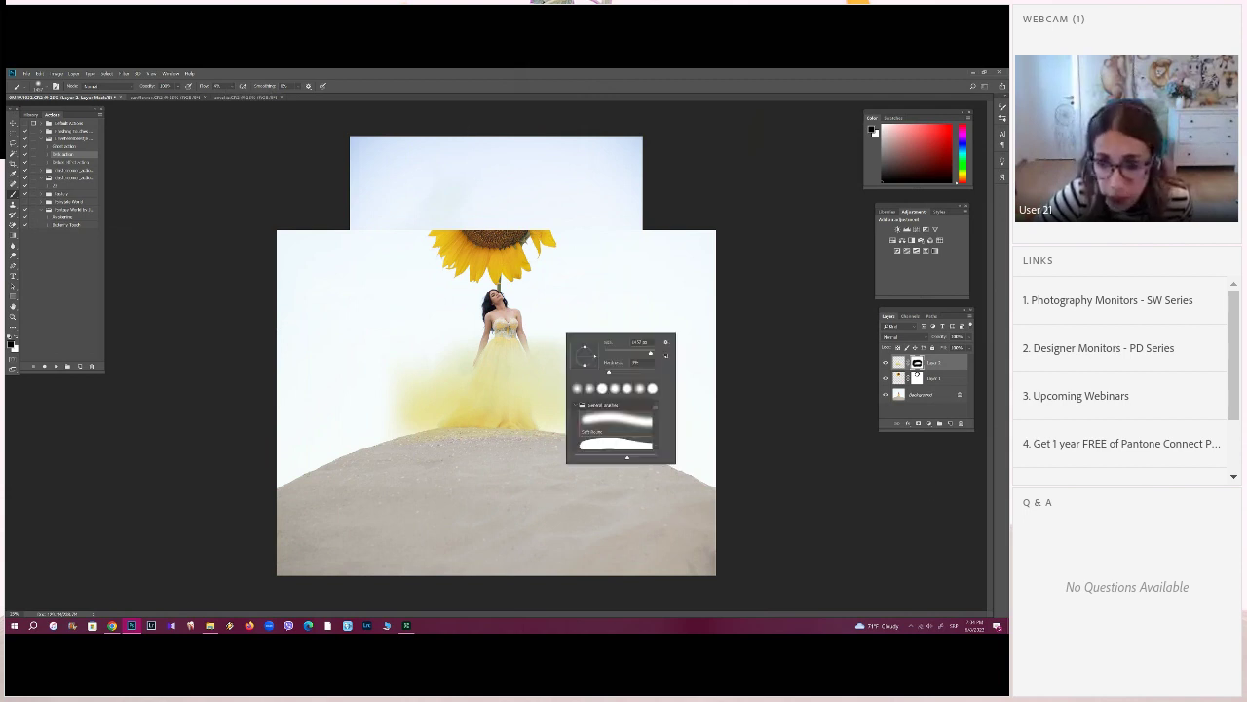
pyautogui.moveTo(651, 353); pyautogui.dragTo(650, 353)
pyautogui.press('Return')
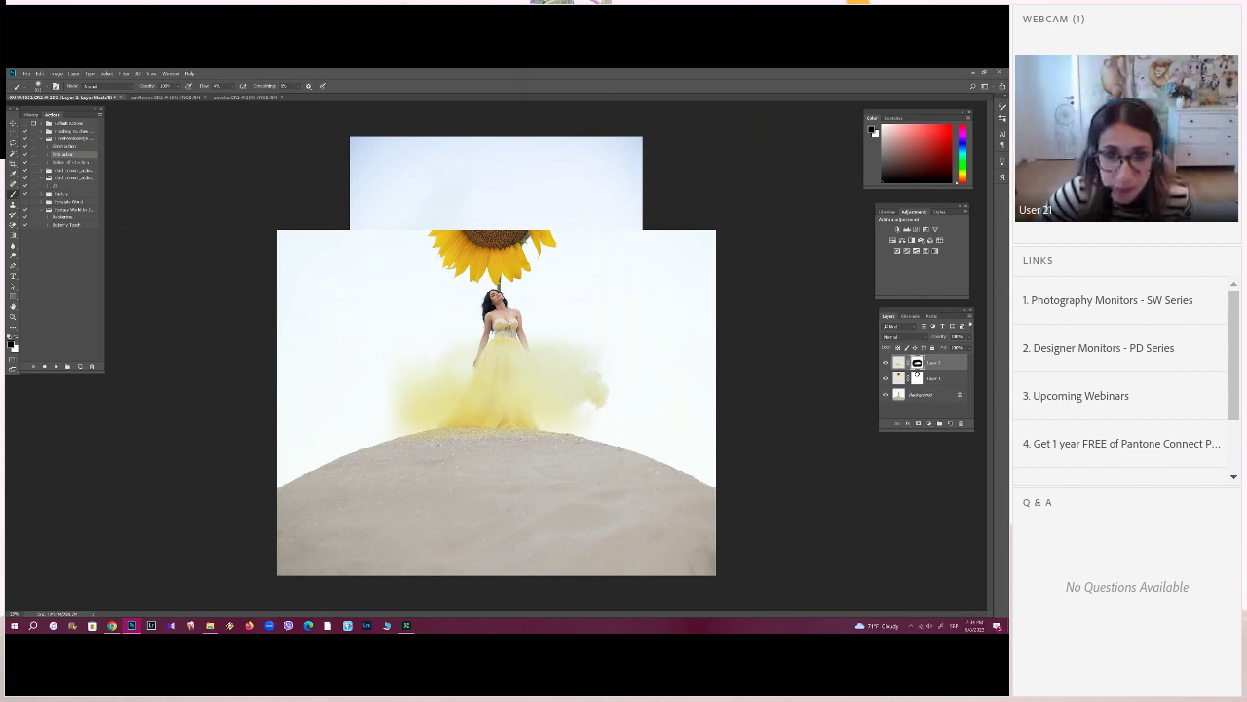
pyautogui.rightClick(625, 365)
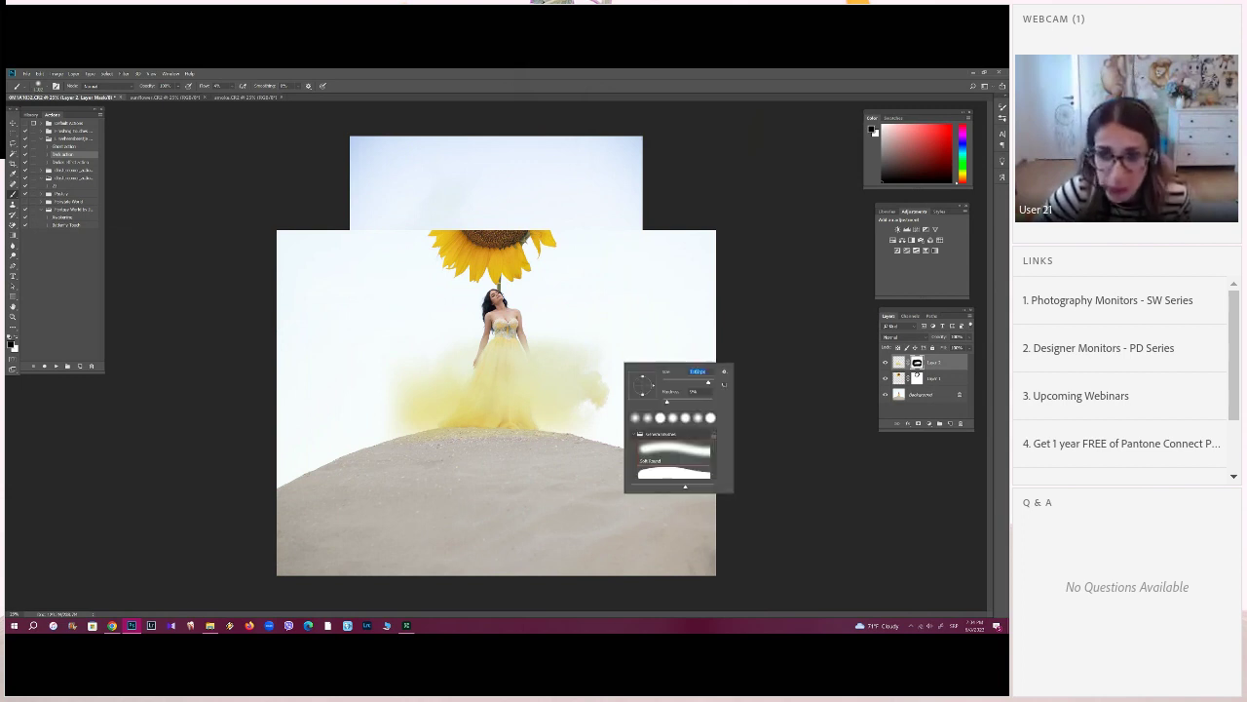
pyautogui.press('Return')
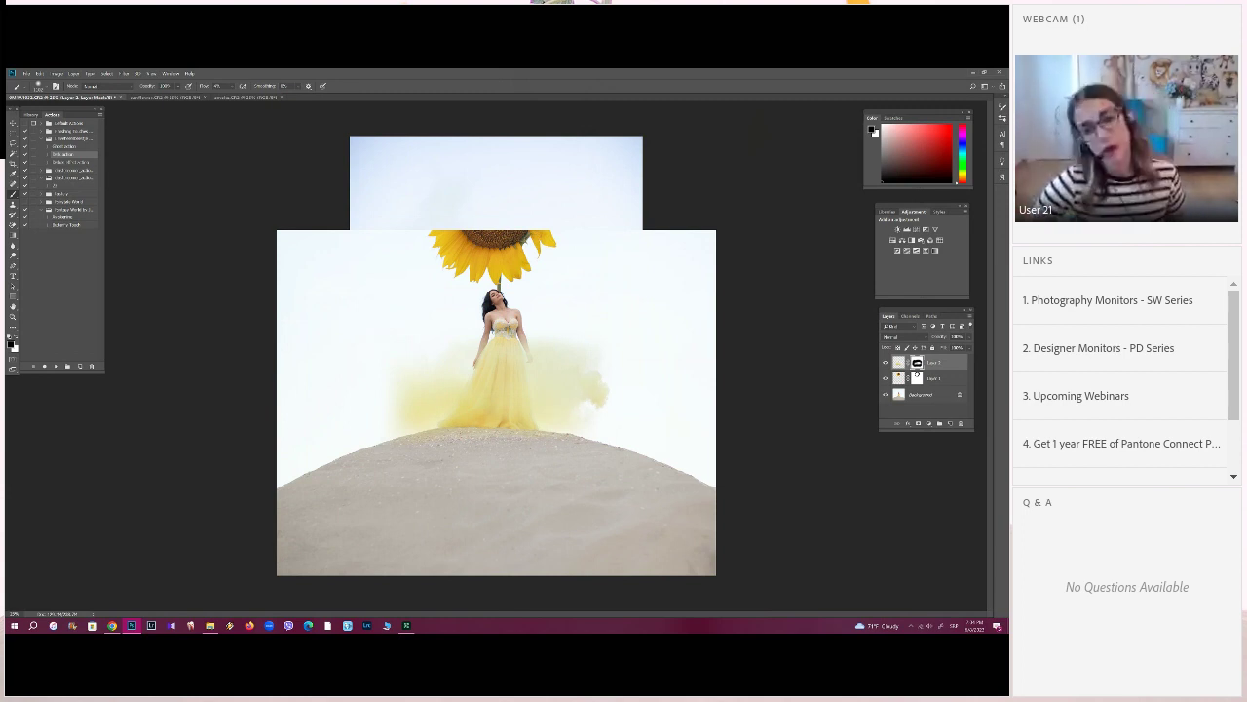
pyautogui.click(885, 363)
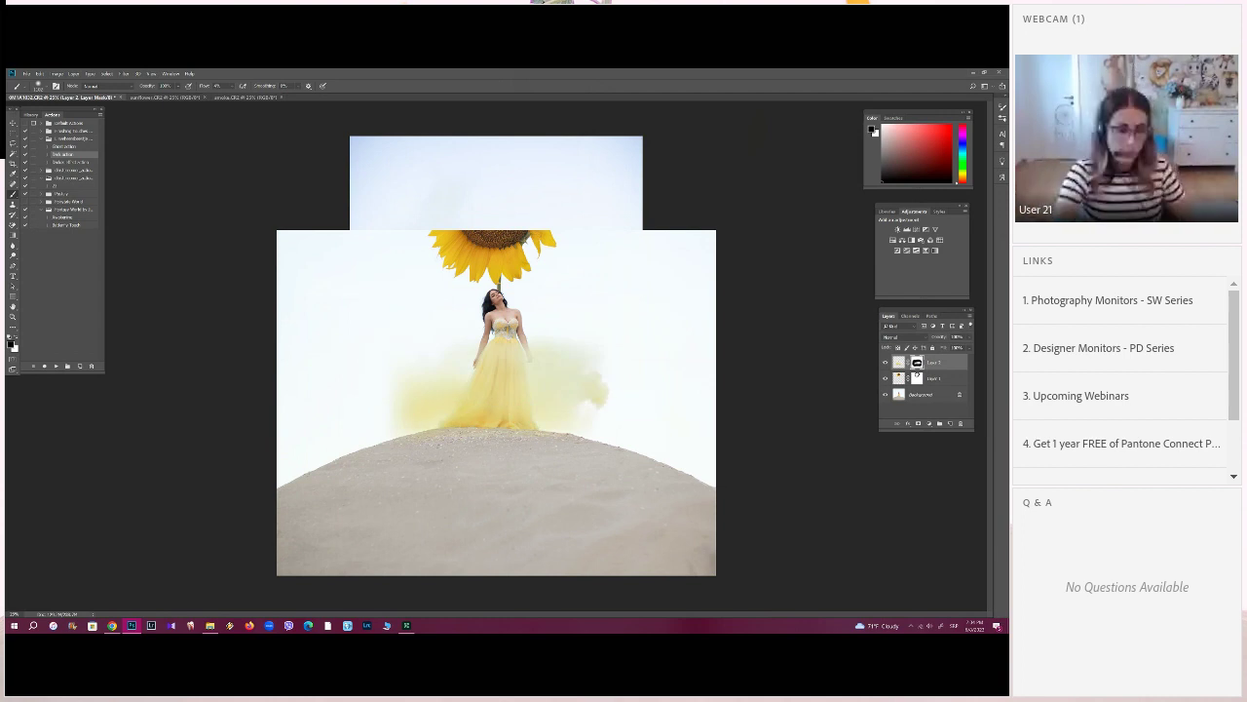
# - Enlarge the smoke layer slightly with Free Transform and reposition it around the lower part of the dress
pyautogui.hotkey('ctrl', 't')
pyautogui.moveTo(612, 455); pyautogui.dragTo(581, 392)
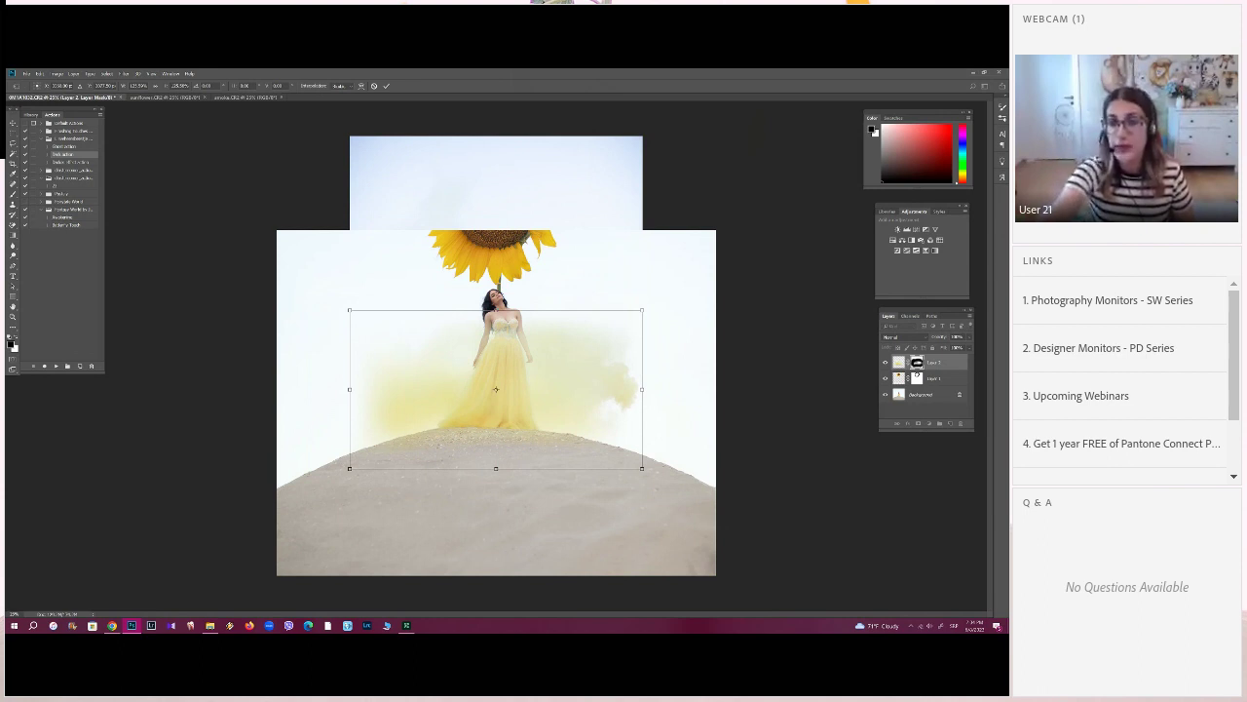
pyautogui.moveTo(642, 468); pyautogui.dragTo(503, 392)
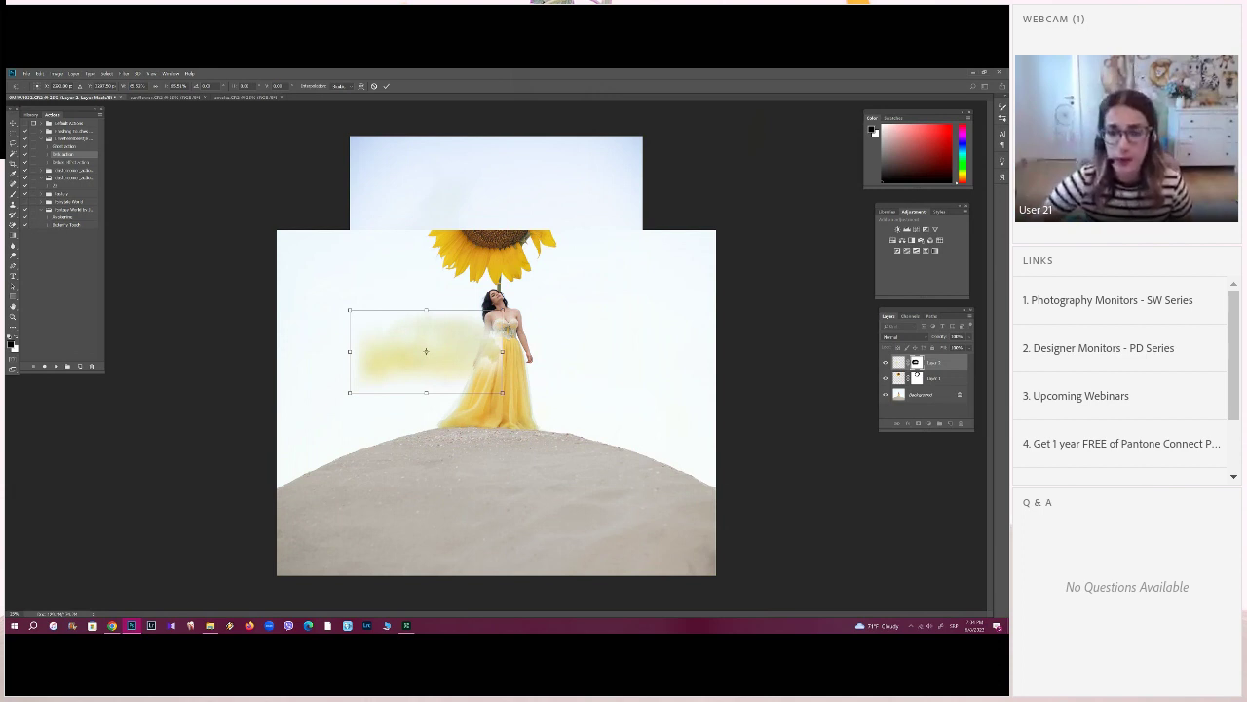
pyautogui.moveTo(503, 393); pyautogui.dragTo(604, 448)
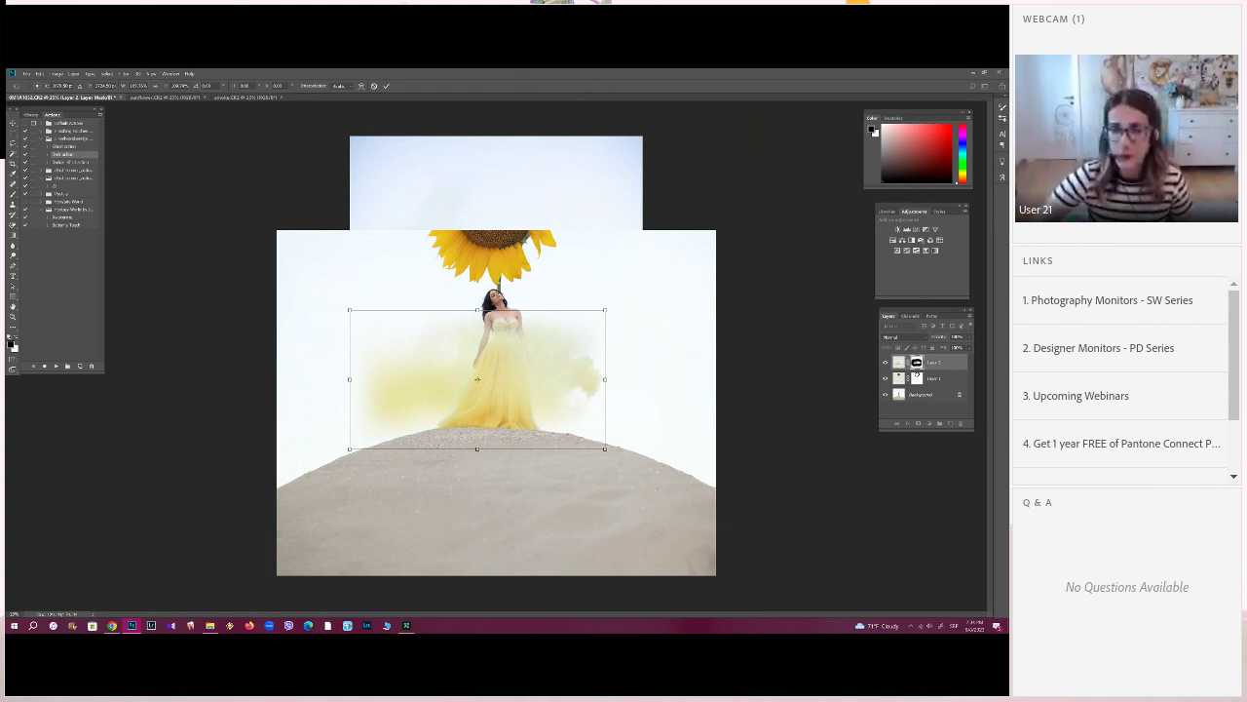
pyautogui.moveTo(563, 363); pyautogui.dragTo(575, 375)
pyautogui.press('Return')
# - Nudge the smoke layer slightly downward and brush its mask over the dress to reveal more of the fabric
pyautogui.press('b')
pyautogui.click(13, 124)
pyautogui.moveTo(528, 343); pyautogui.dragTo(528, 350)
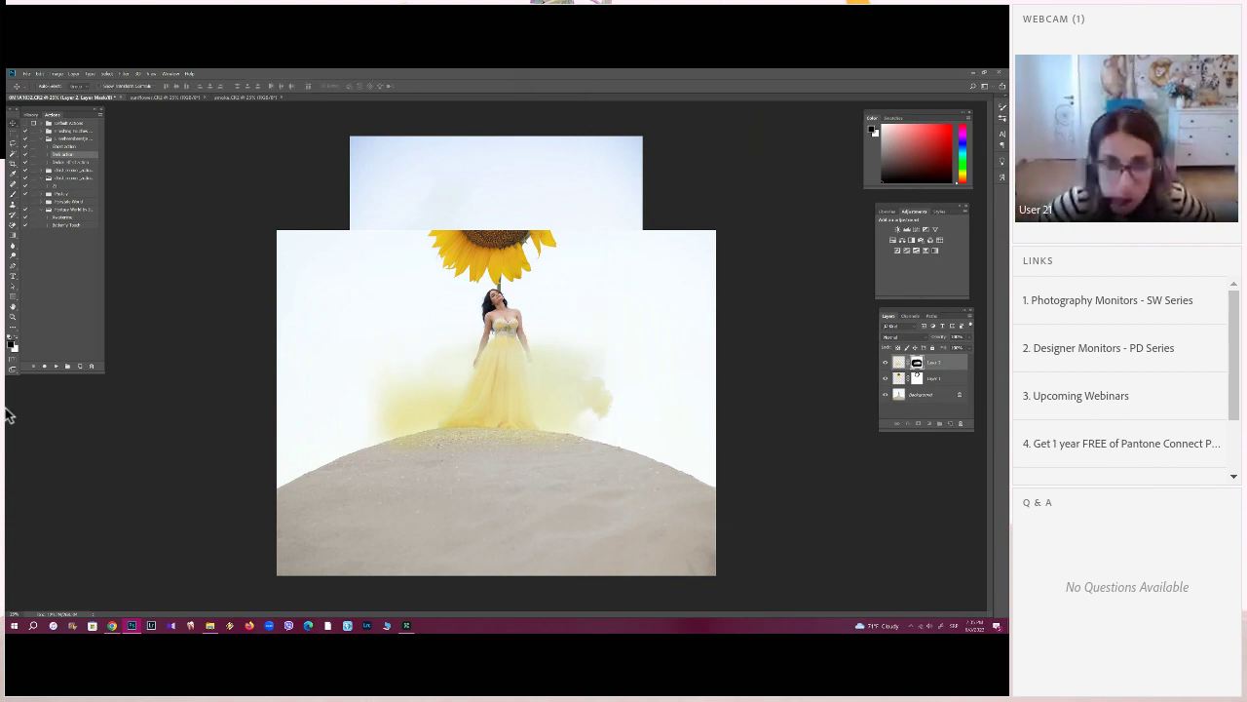
pyautogui.press('b')
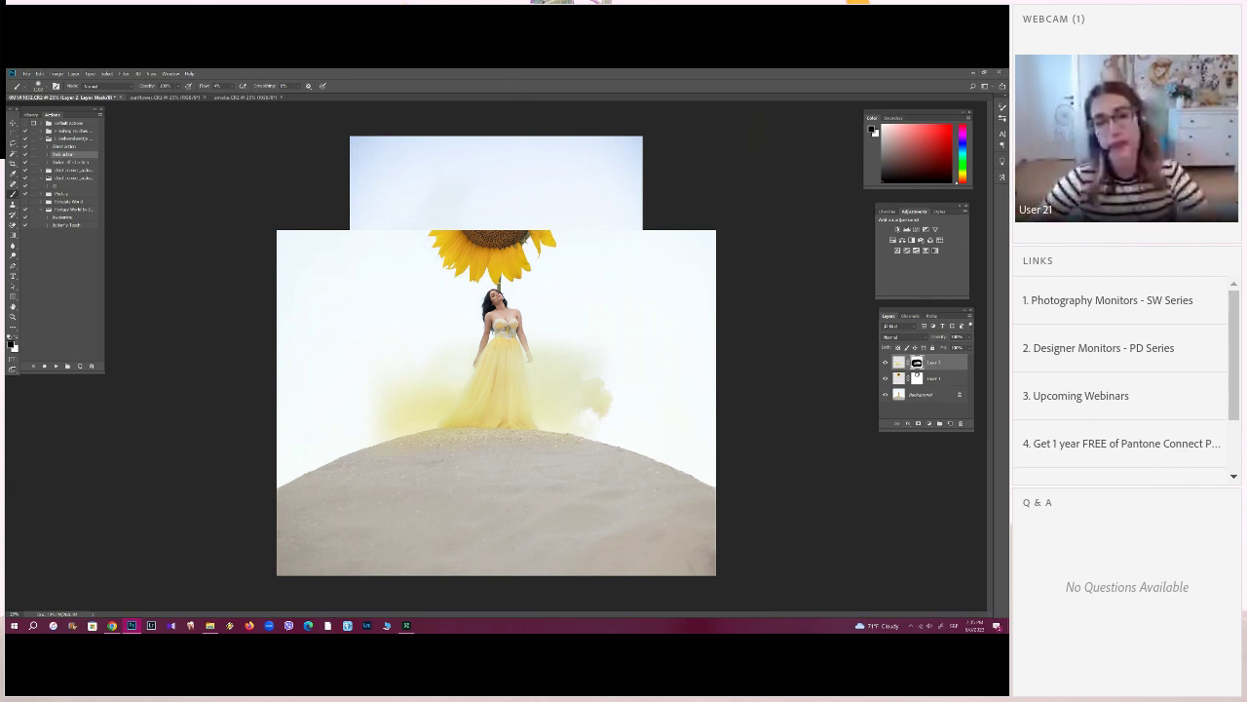
pyautogui.moveTo(555, 366); pyautogui.dragTo(458, 369)
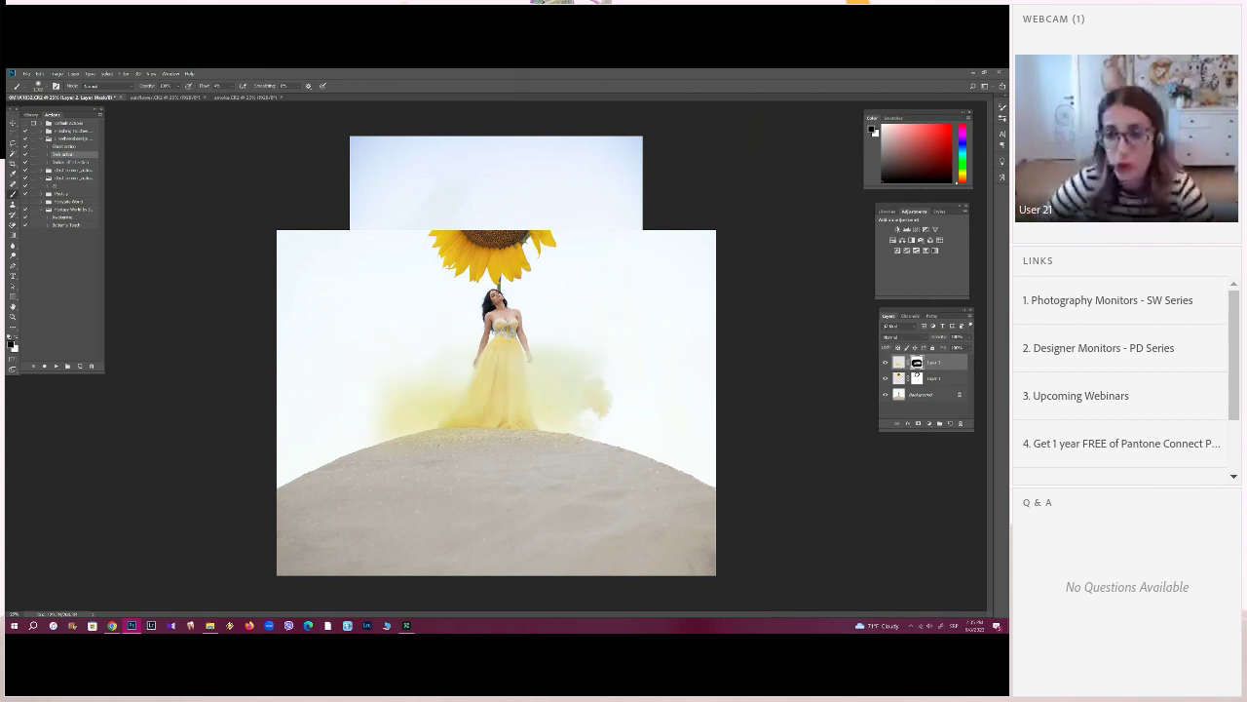
# - Try shifting the hue of the smoke layer's image with a Hue/Saturation adjustment
pyautogui.click(899, 362)
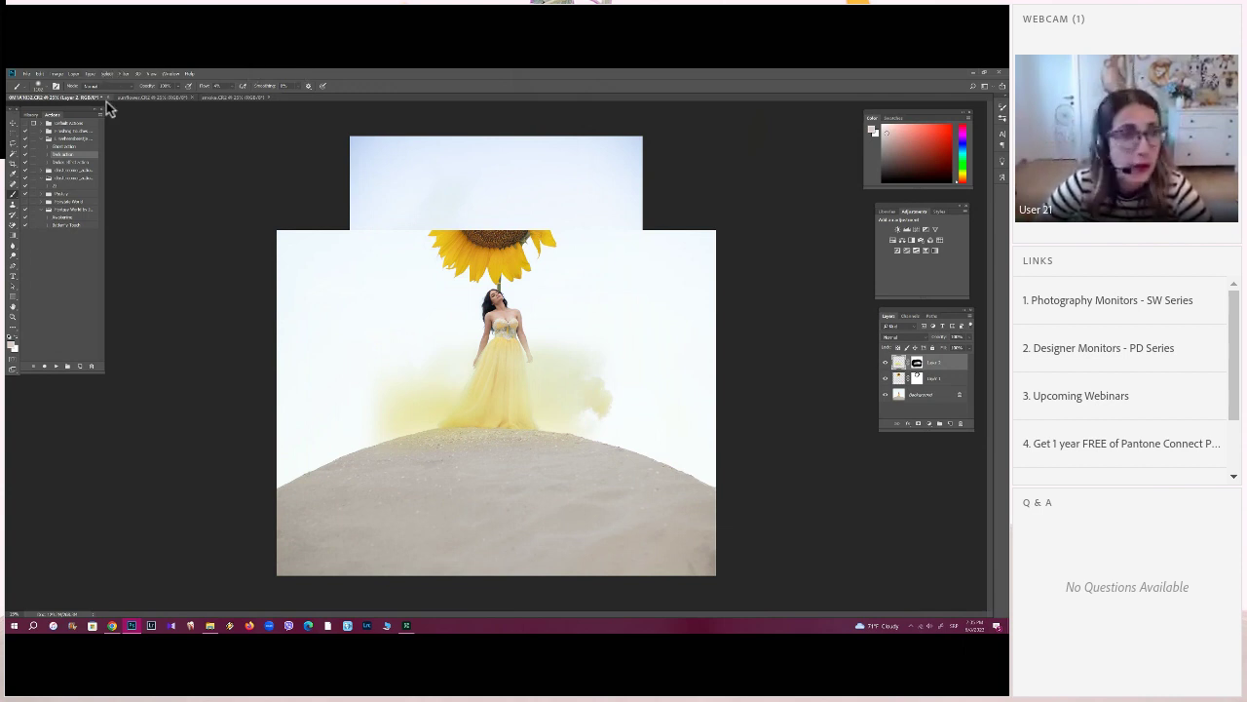
pyautogui.click(56, 74)
pyautogui.click(153, 131)
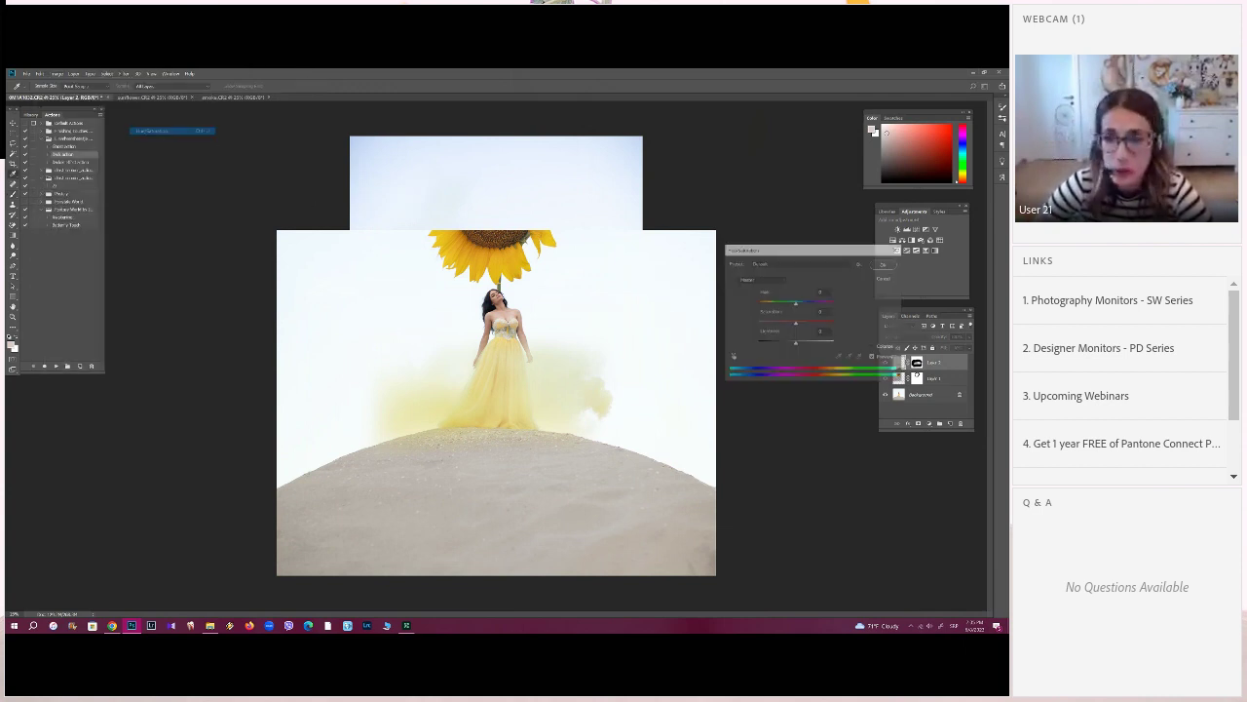
pyautogui.moveTo(795, 303)
pyautogui.mouseDown()
pyautogui.moveTo(761, 303)
pyautogui.moveTo(784, 303)
pyautogui.mouseUp()
pyautogui.press('Escape')
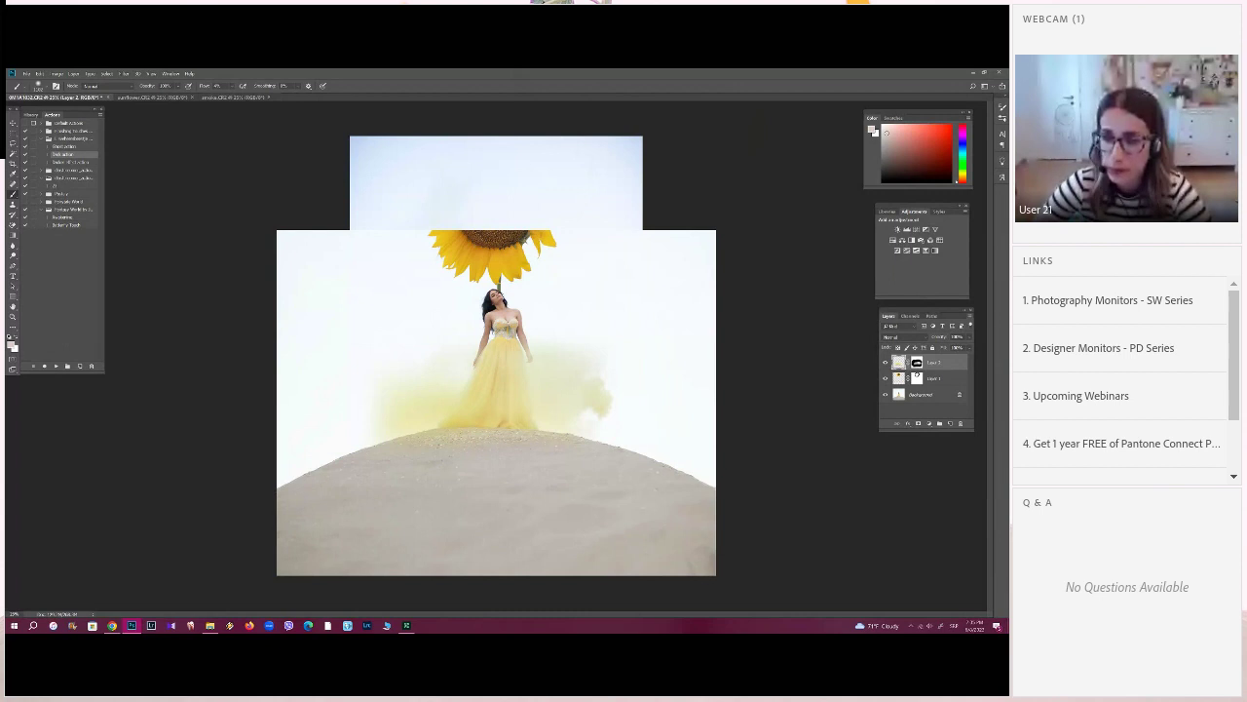
# - Compare the composite with the sunflower and smoke layers hidden in turn, and show both layers again
pyautogui.click(885, 378)
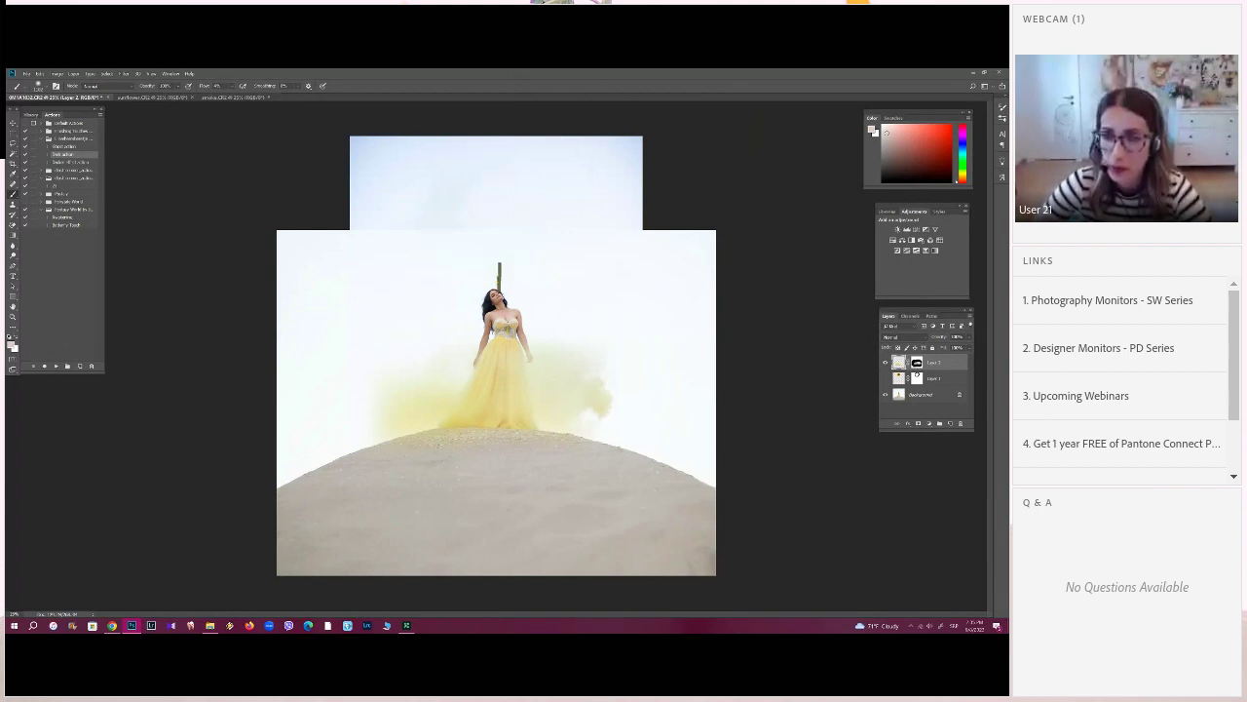
pyautogui.hotkey('ctrl', 'shift', 'z')
pyautogui.hotkey('ctrl', 'z')
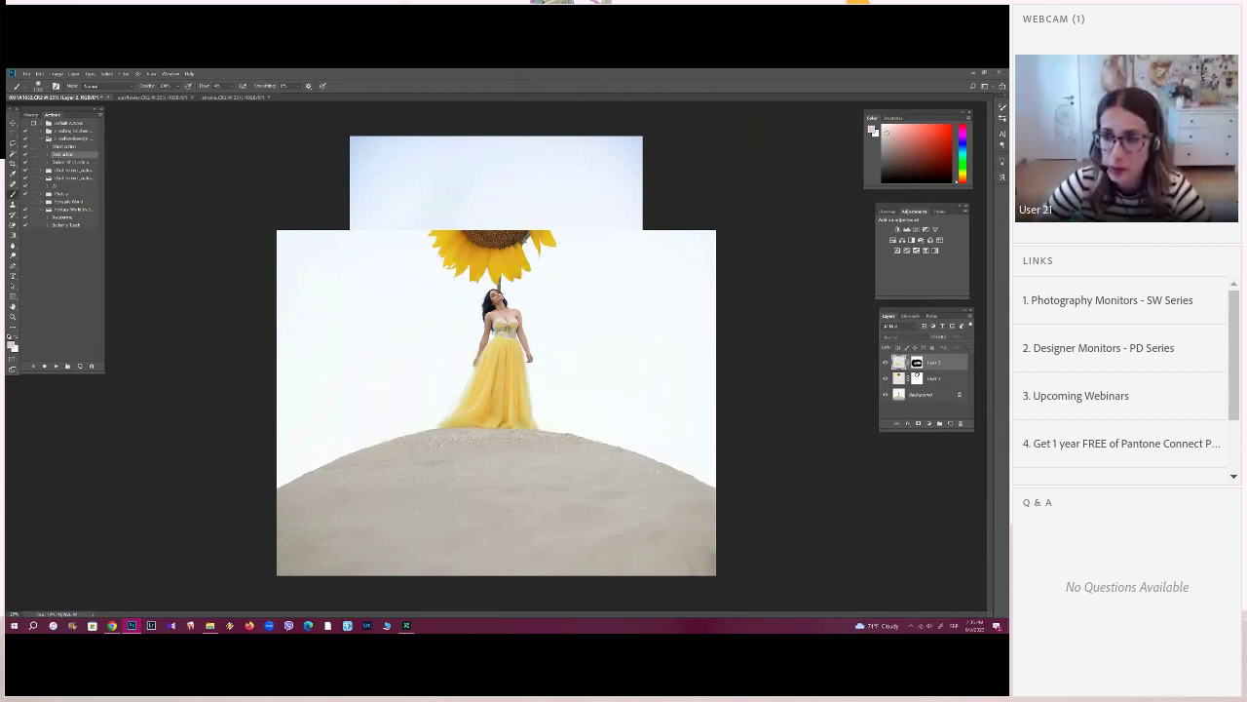
pyautogui.hotkey('ctrl', 'shift', 'z')
# - Merge the visible smoke and sunflower layers into the Background layer
pyautogui.click(969, 315)
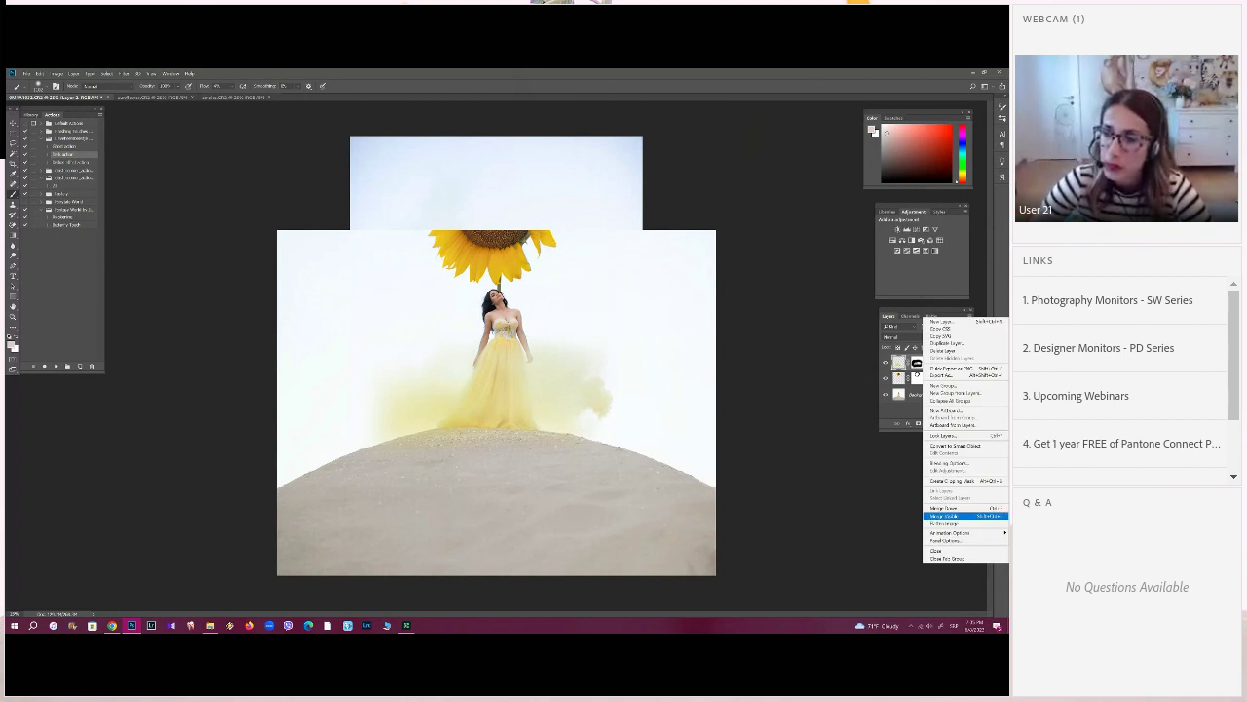
pyautogui.click(918, 395)
pyautogui.click(918, 394)
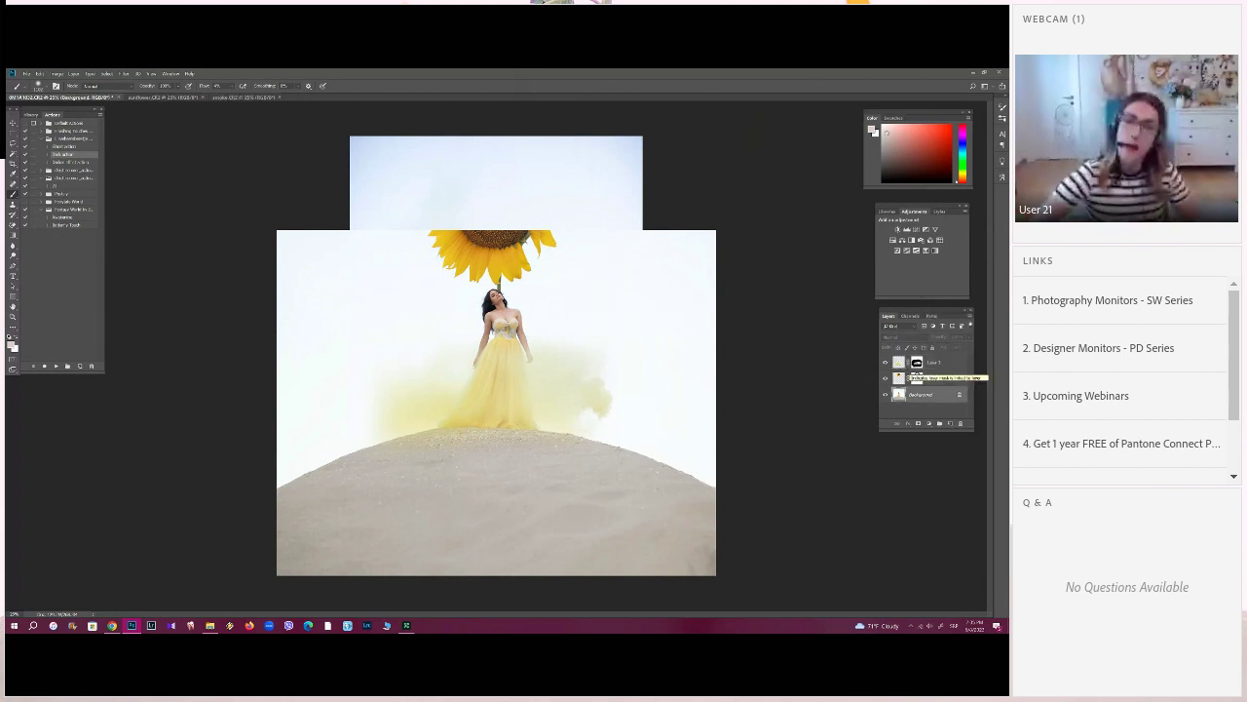
pyautogui.rightClick(920, 394)
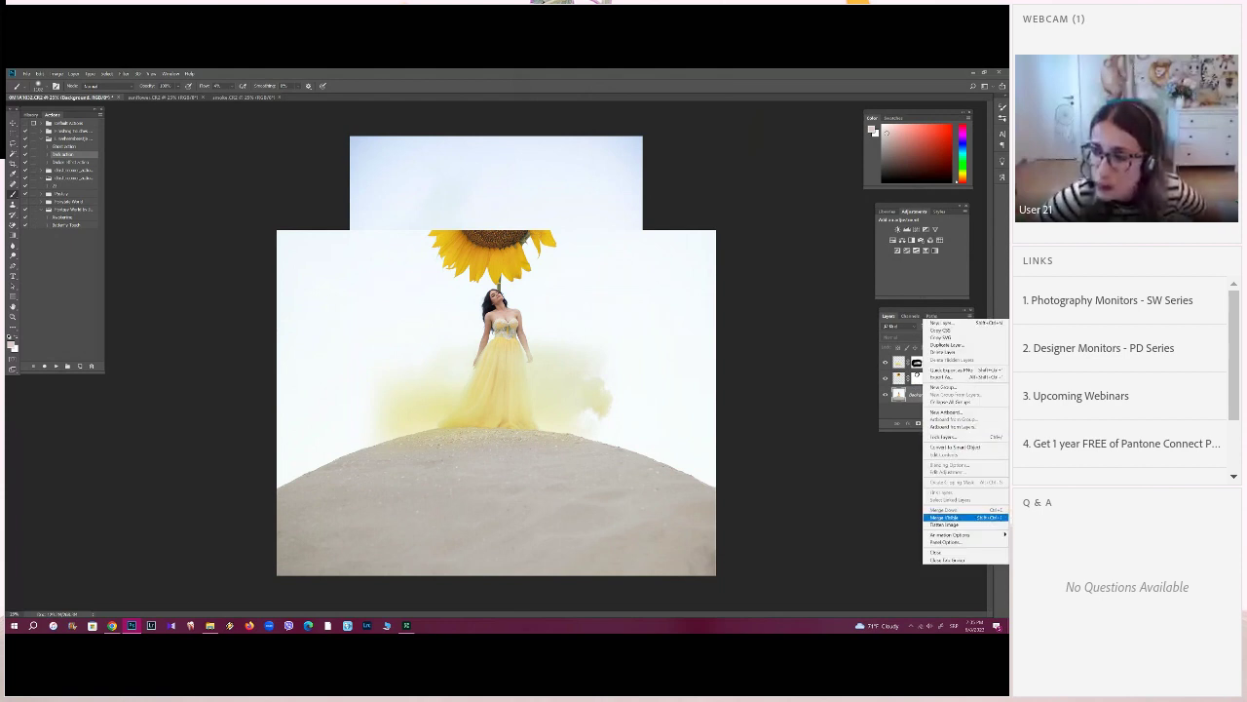
pyautogui.click(950, 517)
pyautogui.click(29, 74)
pyautogui.click(37, 89)
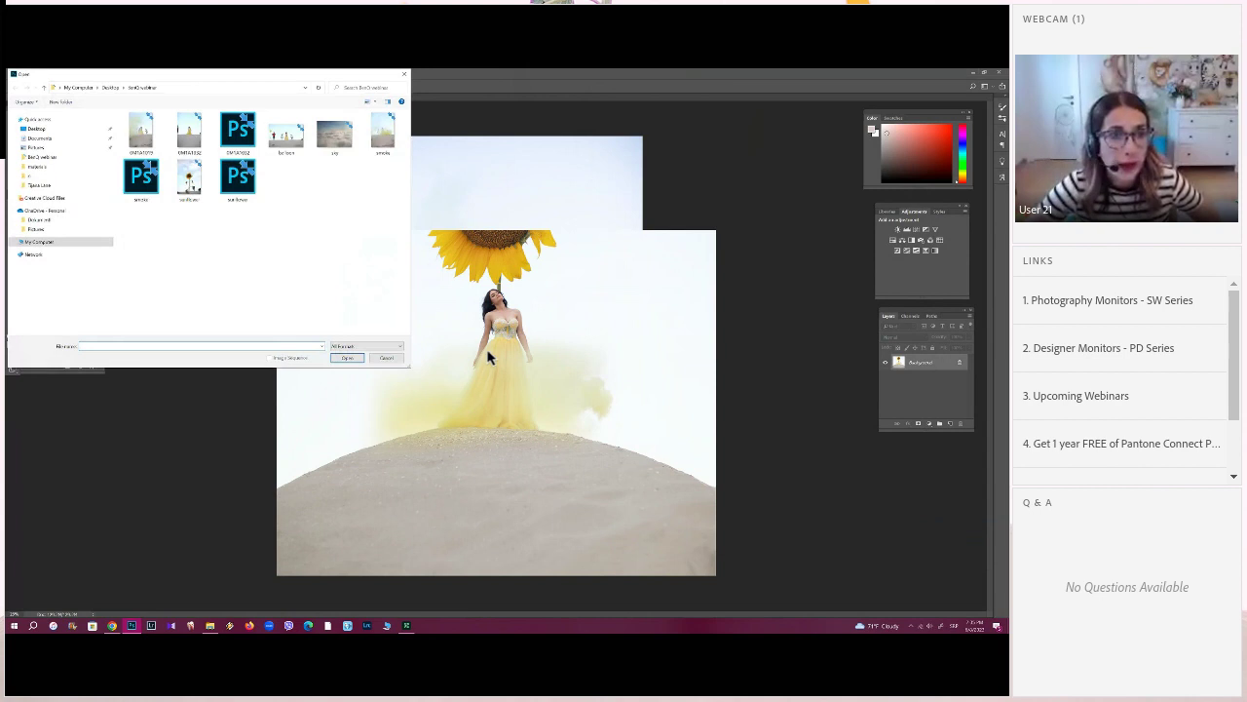
pyautogui.doubleClick(287, 136)
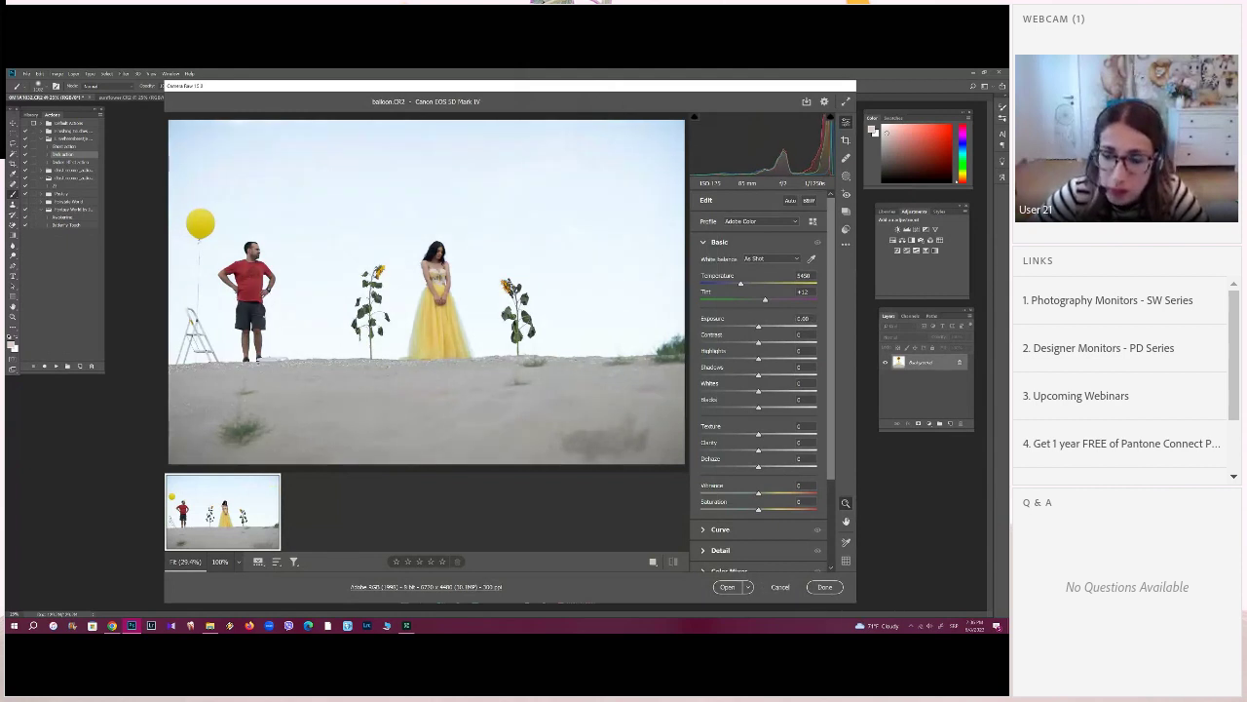
pyautogui.click(781, 587)
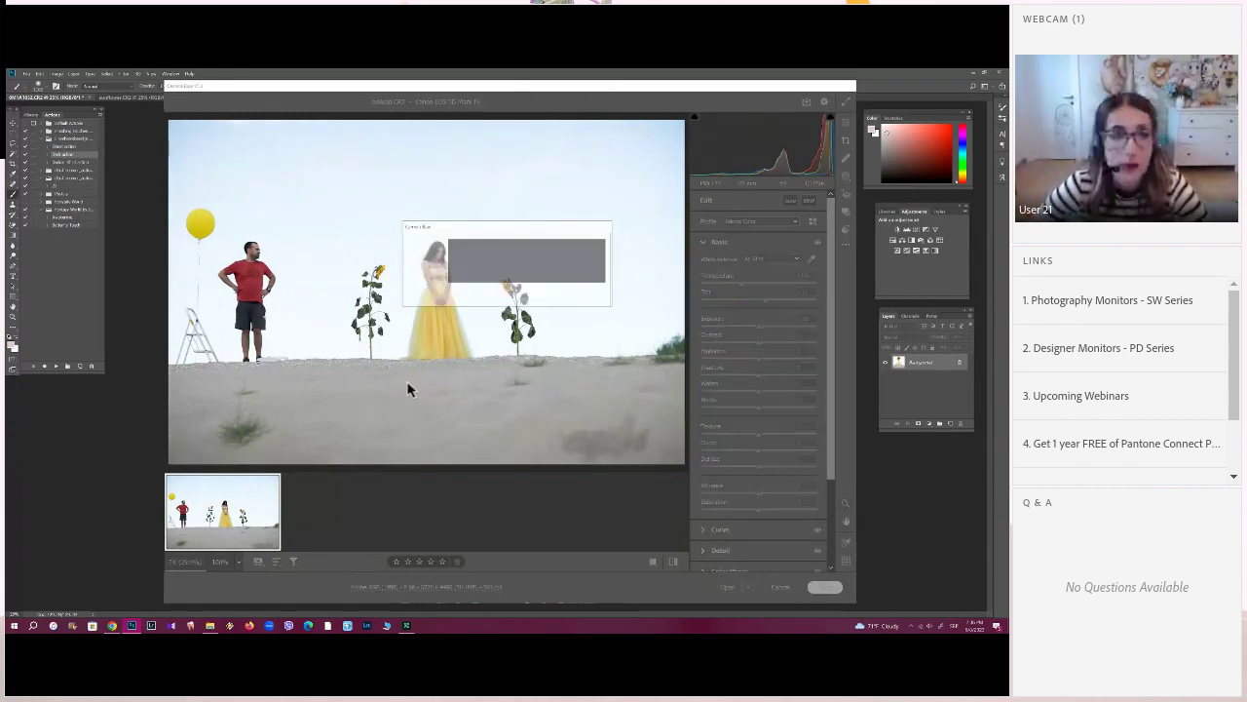
# - Step back in the history to undo the merge of the smoke and sunflower layers
pyautogui.press('Return')
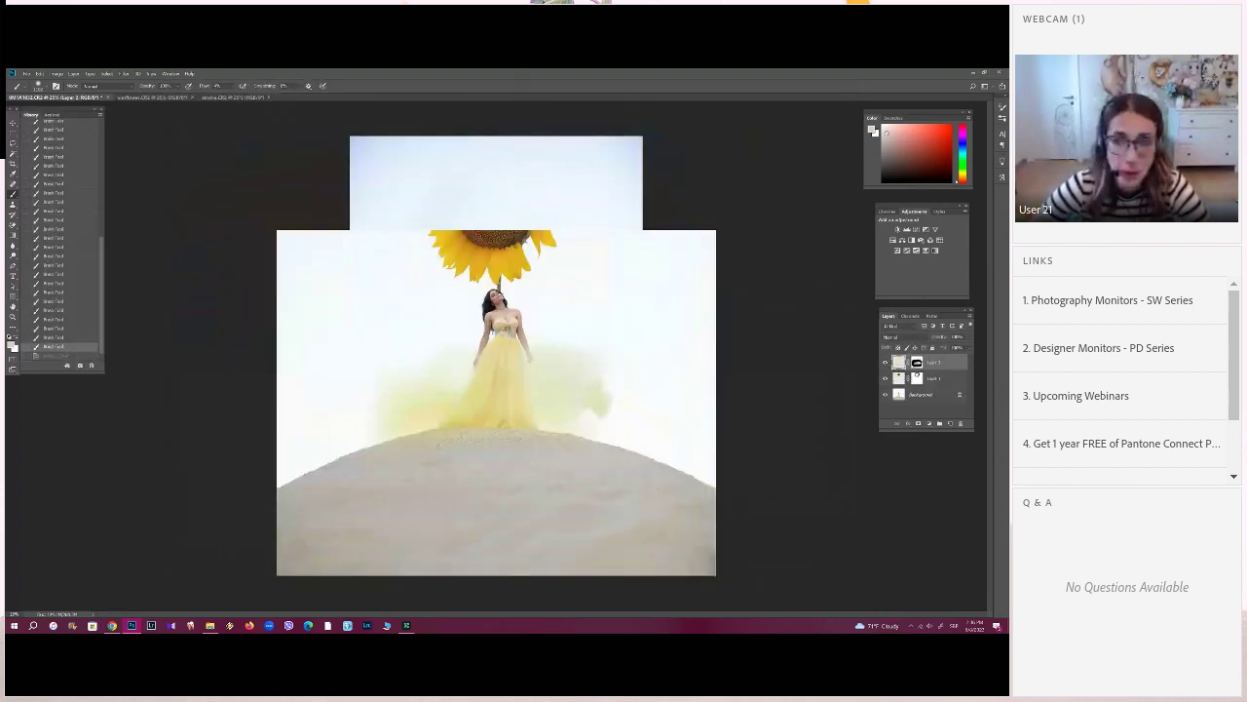
pyautogui.click(52, 115)
# - Open the balloon.CR2 photo as a new document with its default Camera Raw settings
pyautogui.click(27, 75)
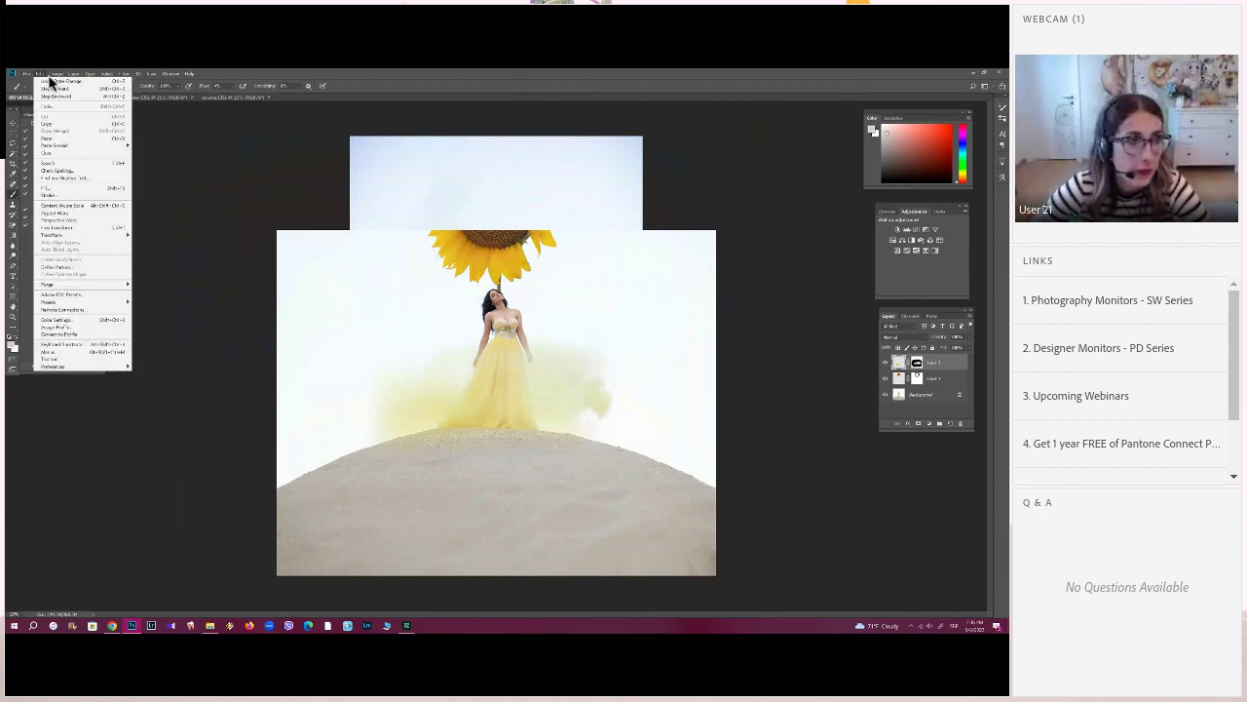
pyautogui.click(49, 89)
pyautogui.hotkey('ctrl', 'o')
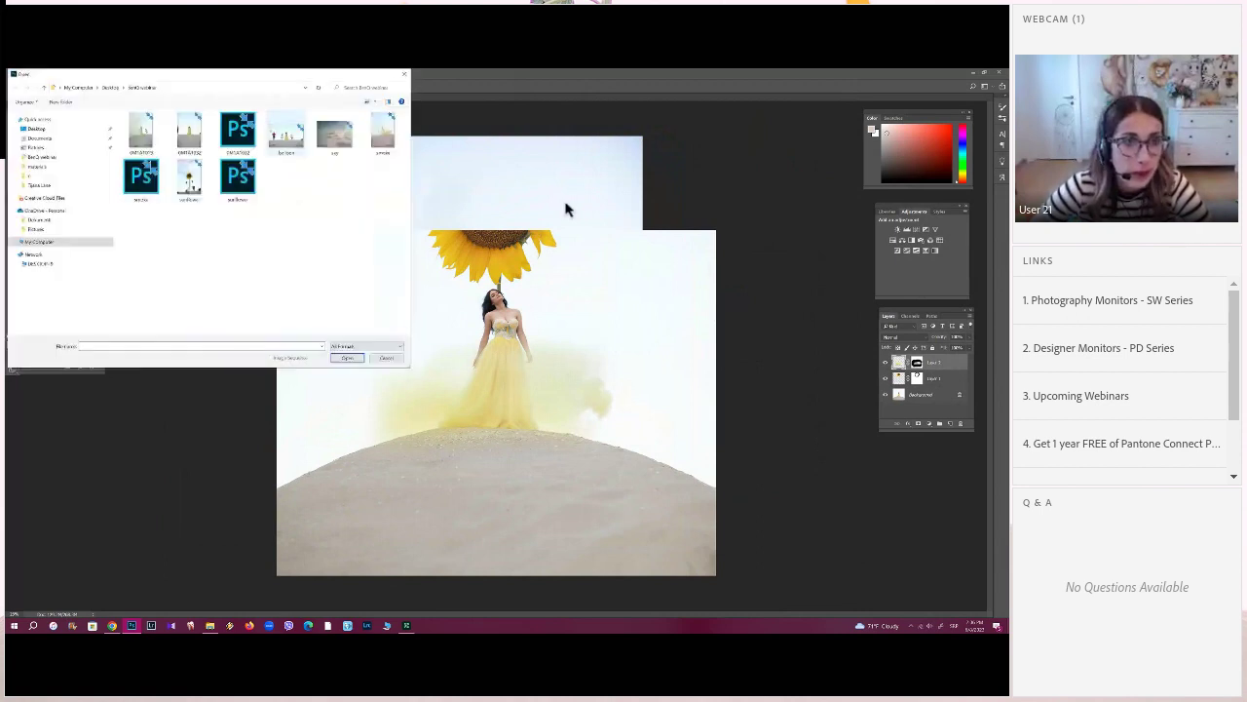
pyautogui.press('Escape')
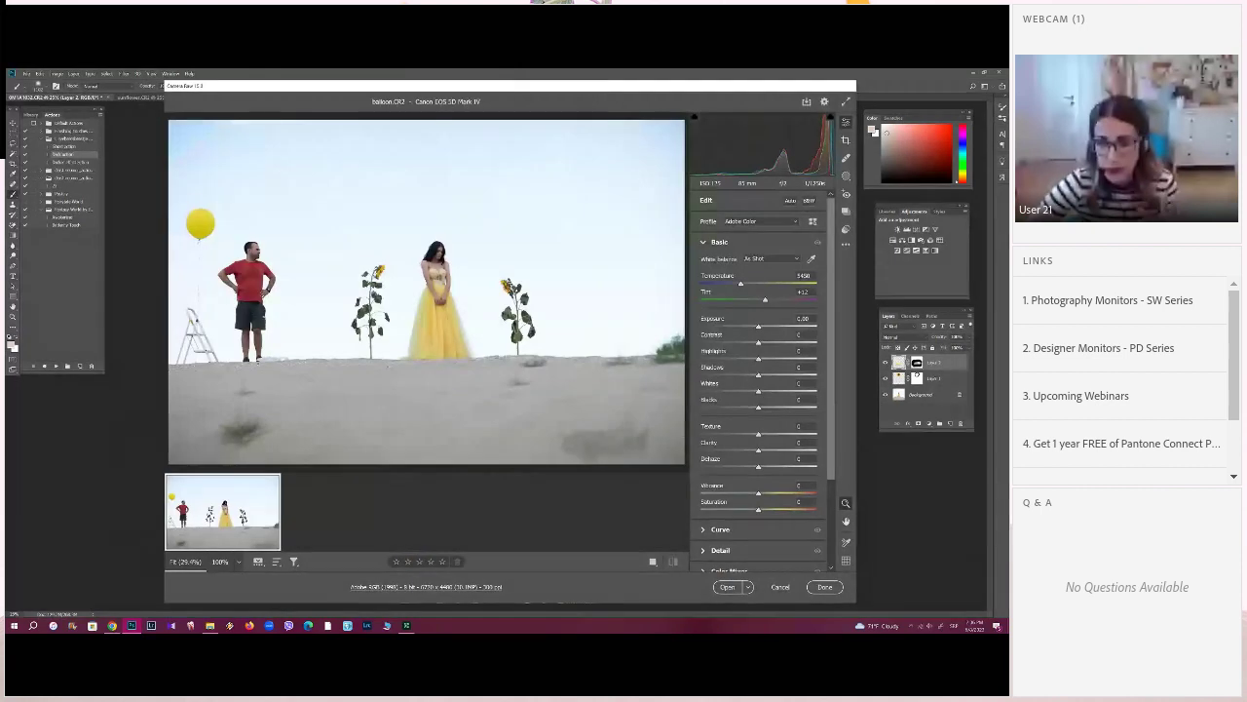
pyautogui.click(727, 587)
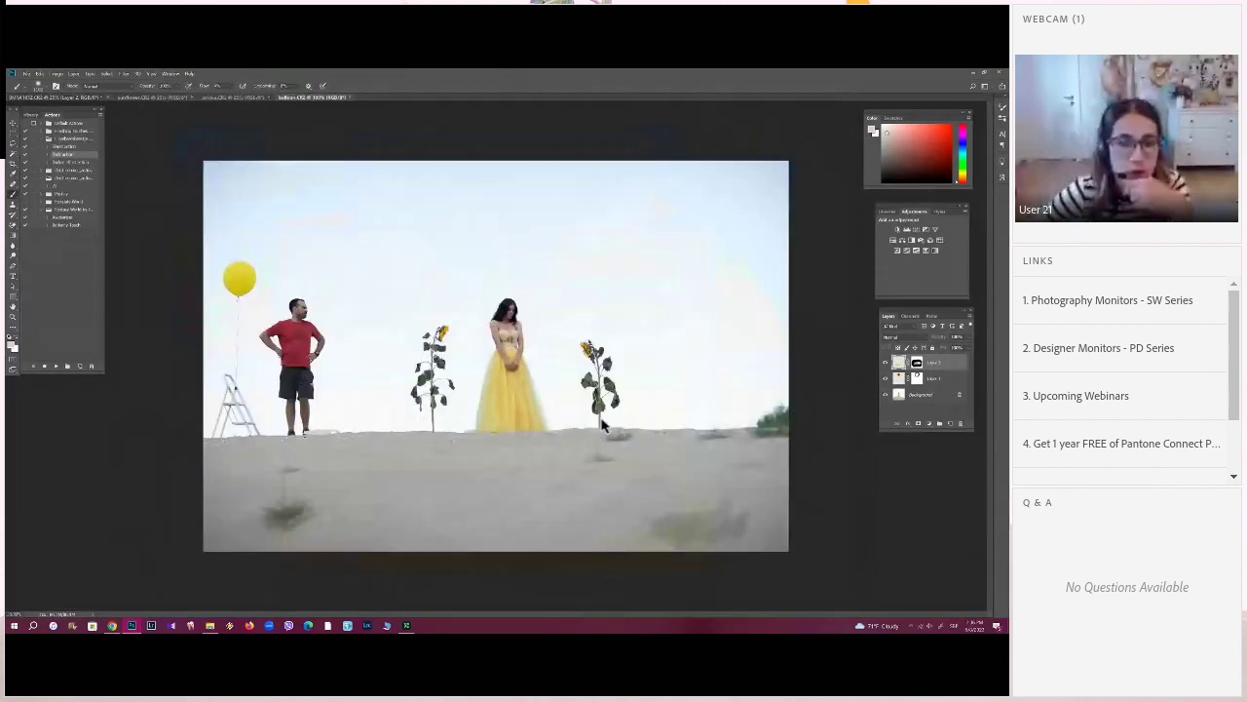
# - Select the yellow balloon and its string with a loose Lasso outline and copy the selection
pyautogui.press('l')
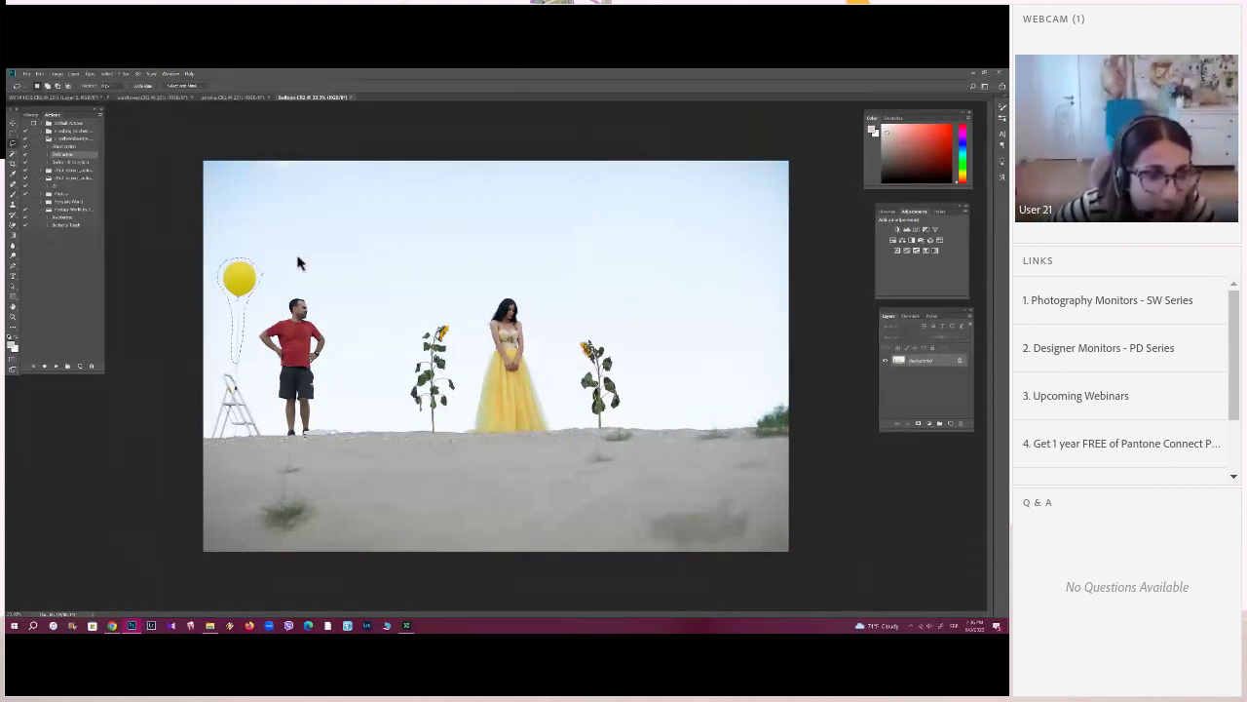
pyautogui.click(40, 73)
pyautogui.click(58, 123)
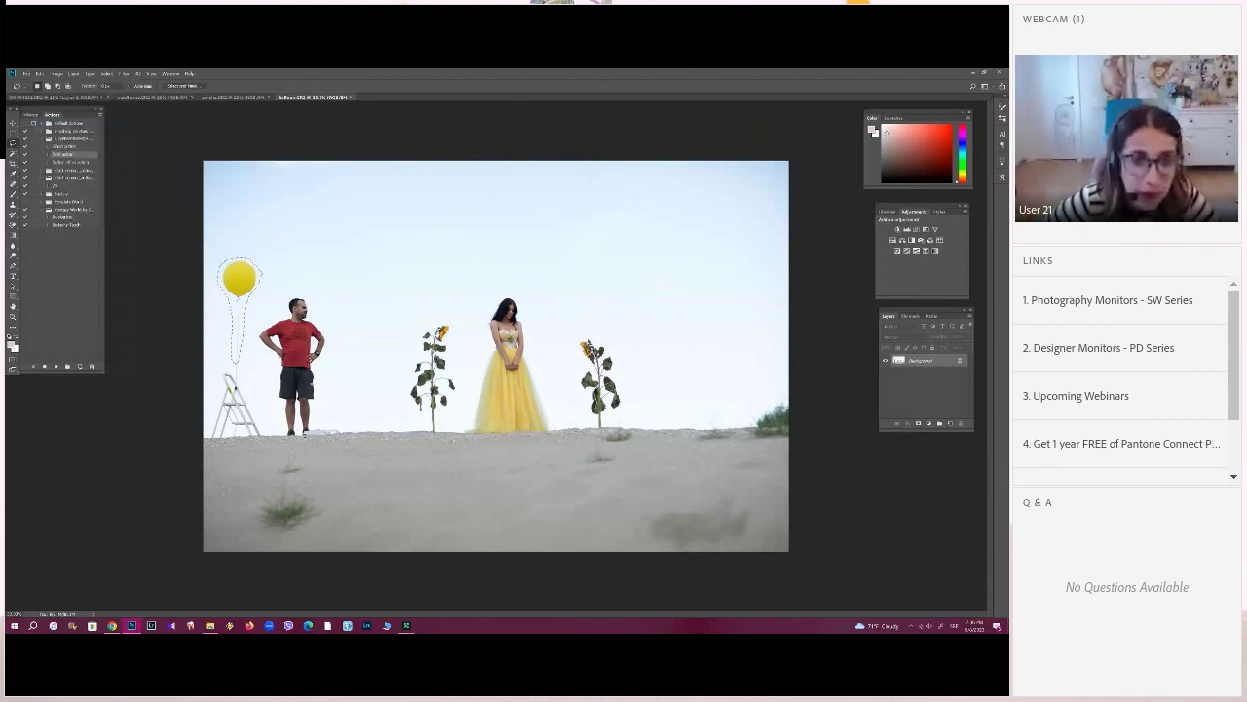
# - Return to the sunflower composite and save it with its layers as a Photoshop PSD file
pyautogui.hotkey('ctrl', 'Tab')
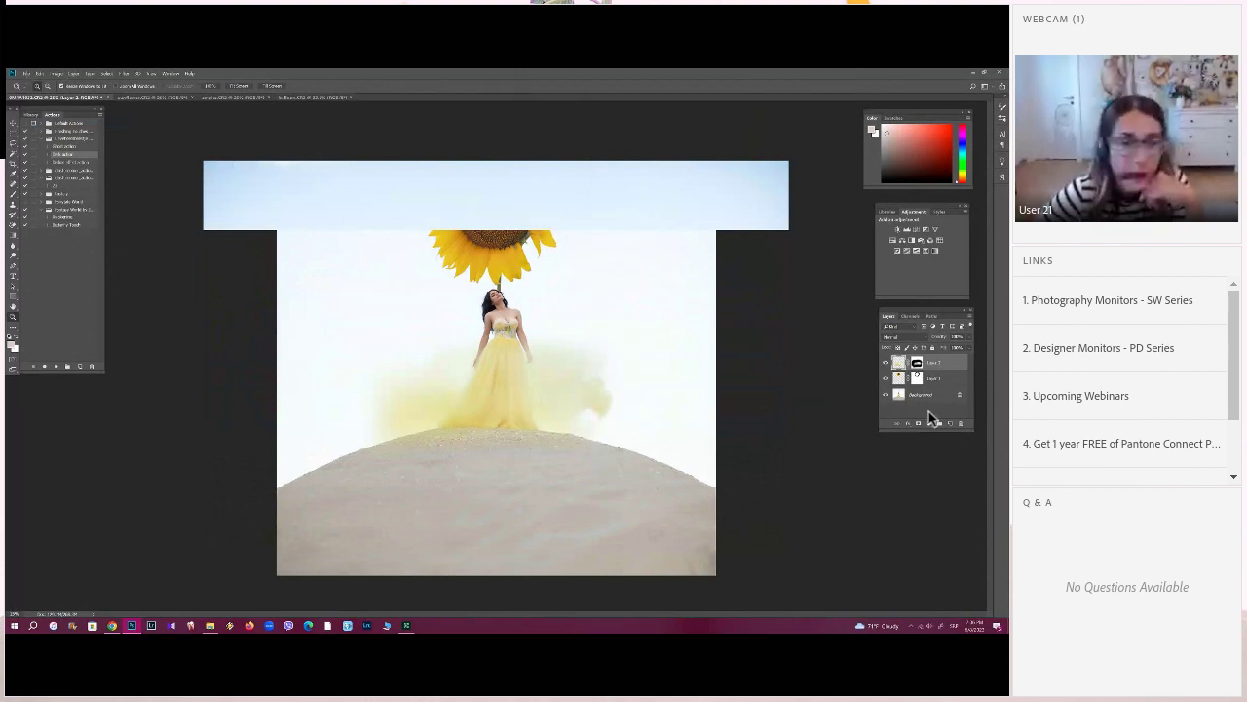
pyautogui.click(27, 75)
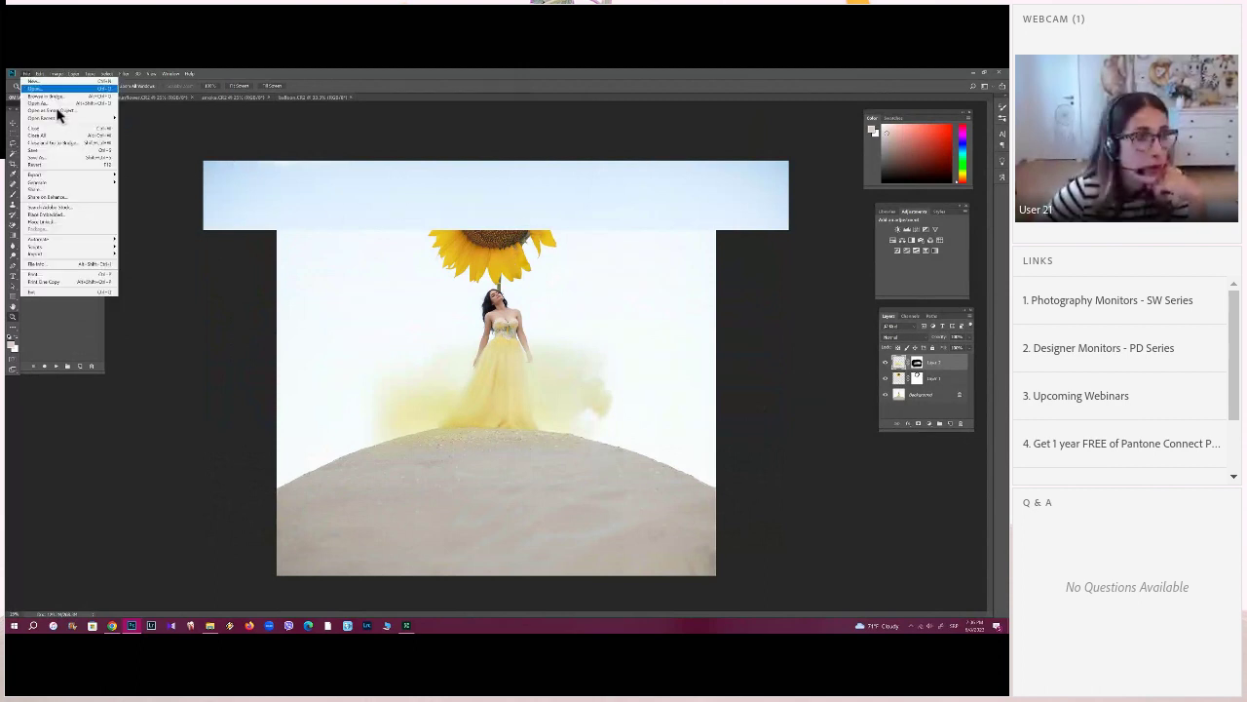
pyautogui.click(57, 111)
pyautogui.press('Escape')
pyautogui.click(27, 74)
pyautogui.click(59, 157)
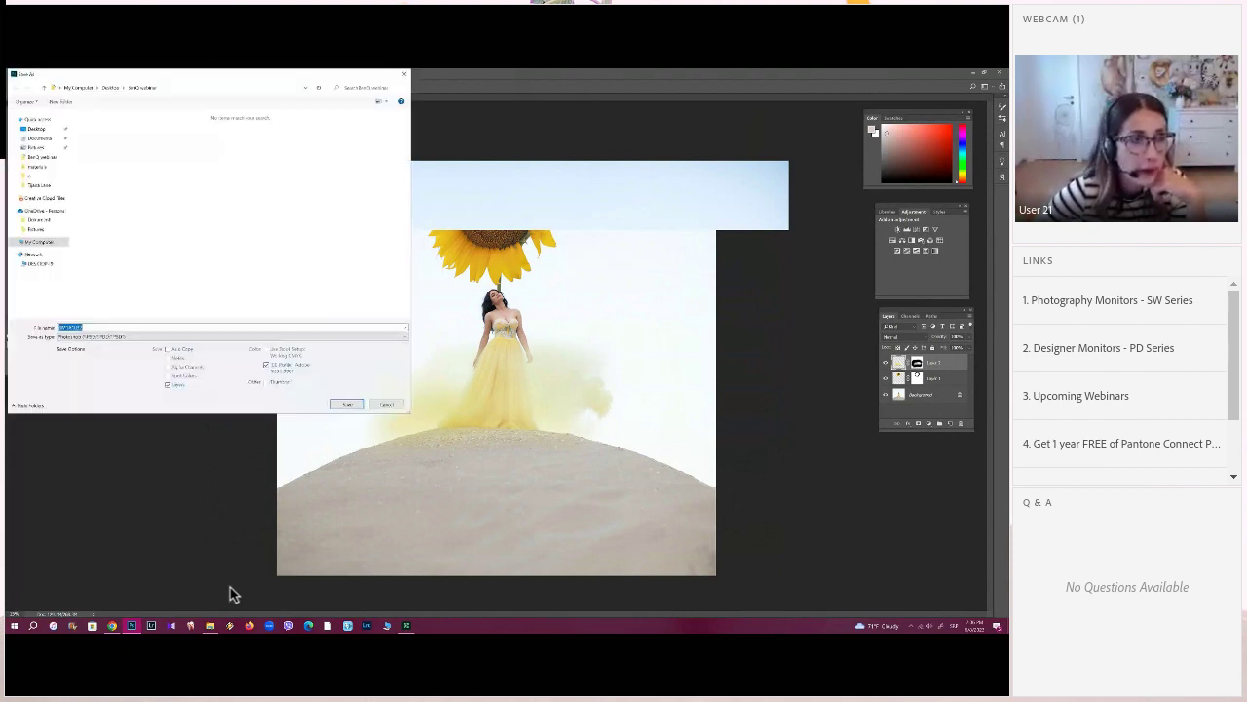
pyautogui.click(95, 337)
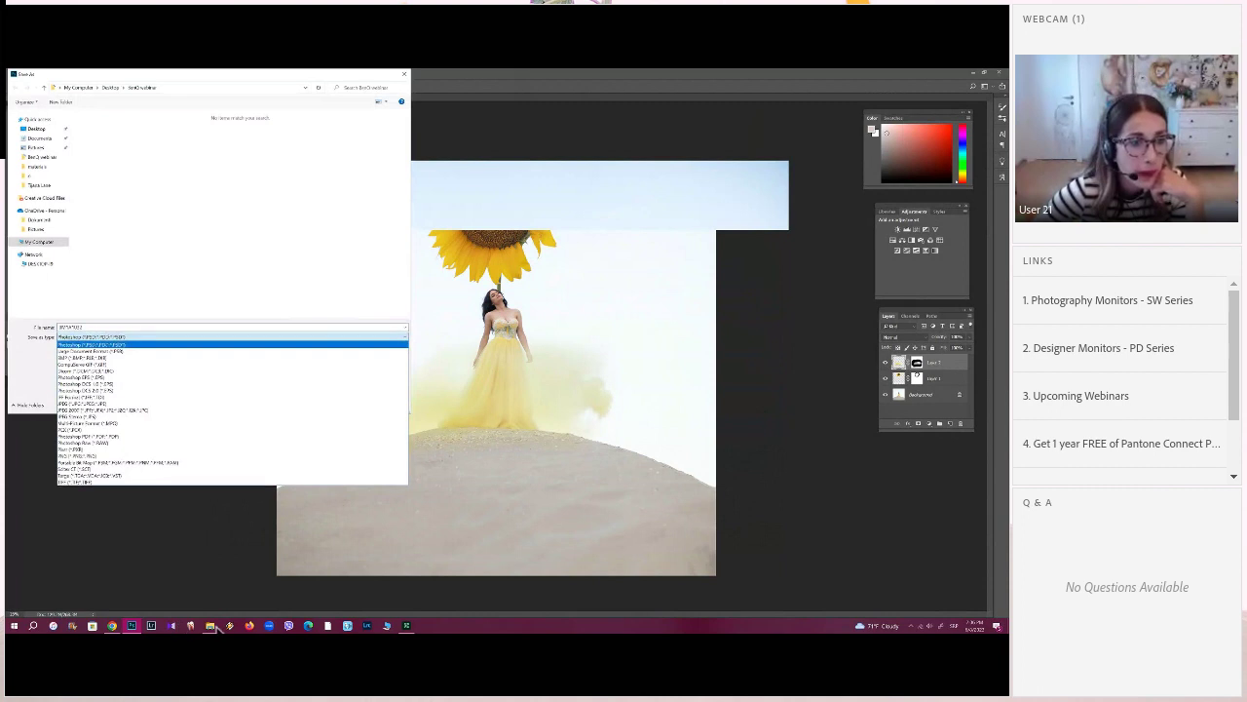
pyautogui.click(97, 344)
pyautogui.press('Return')
pyautogui.press('Return')
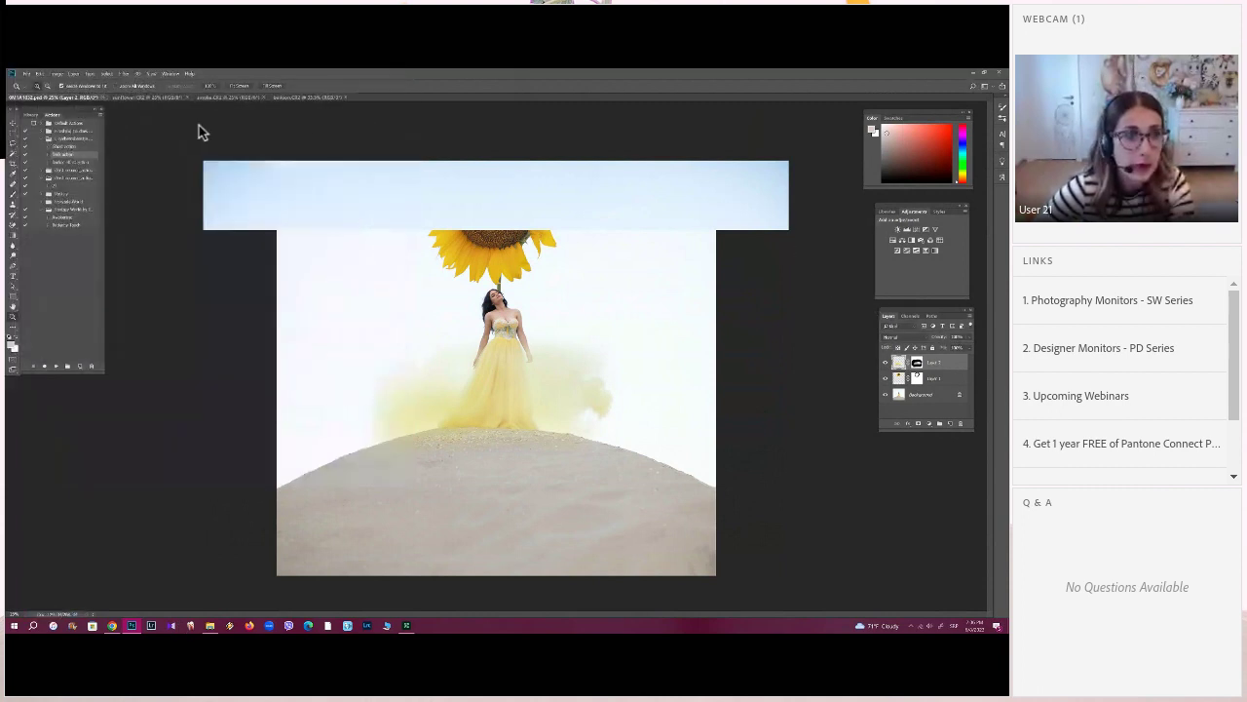
# - Close the composite document and reopen its saved PSD version
pyautogui.click(27, 74)
pyautogui.click(39, 88)
pyautogui.hotkey('ctrl', 'o')
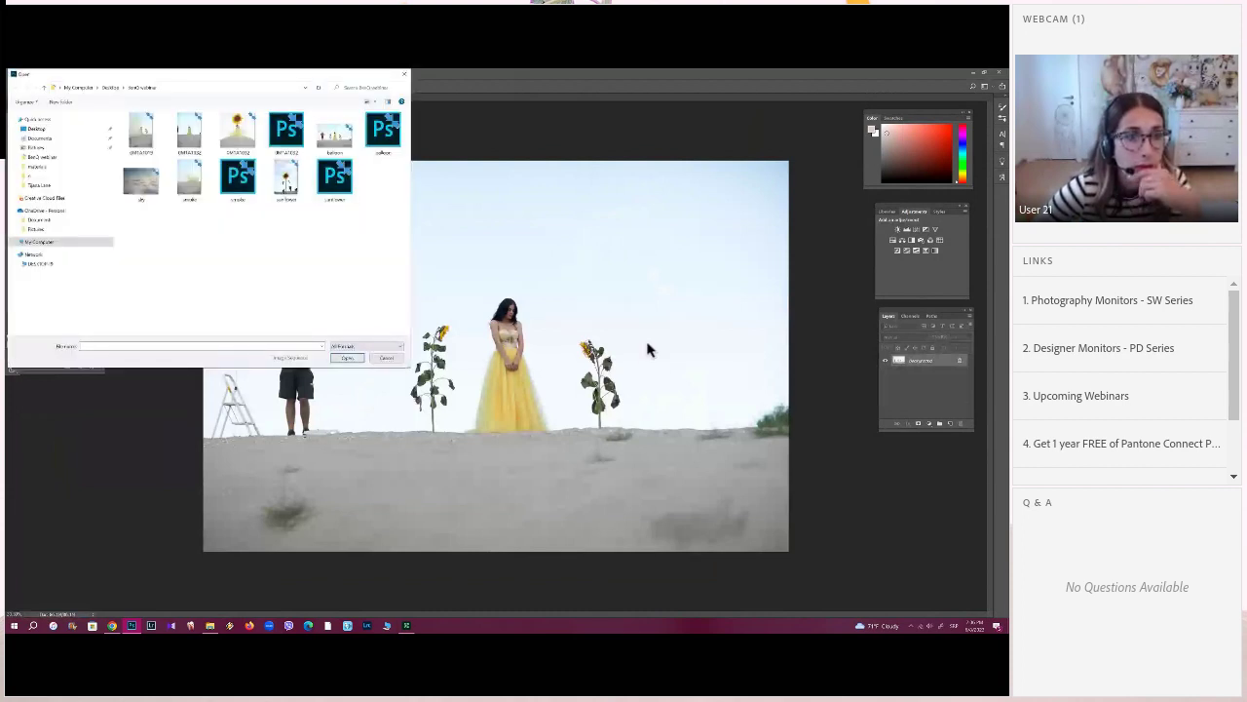
pyautogui.doubleClick(495, 201)
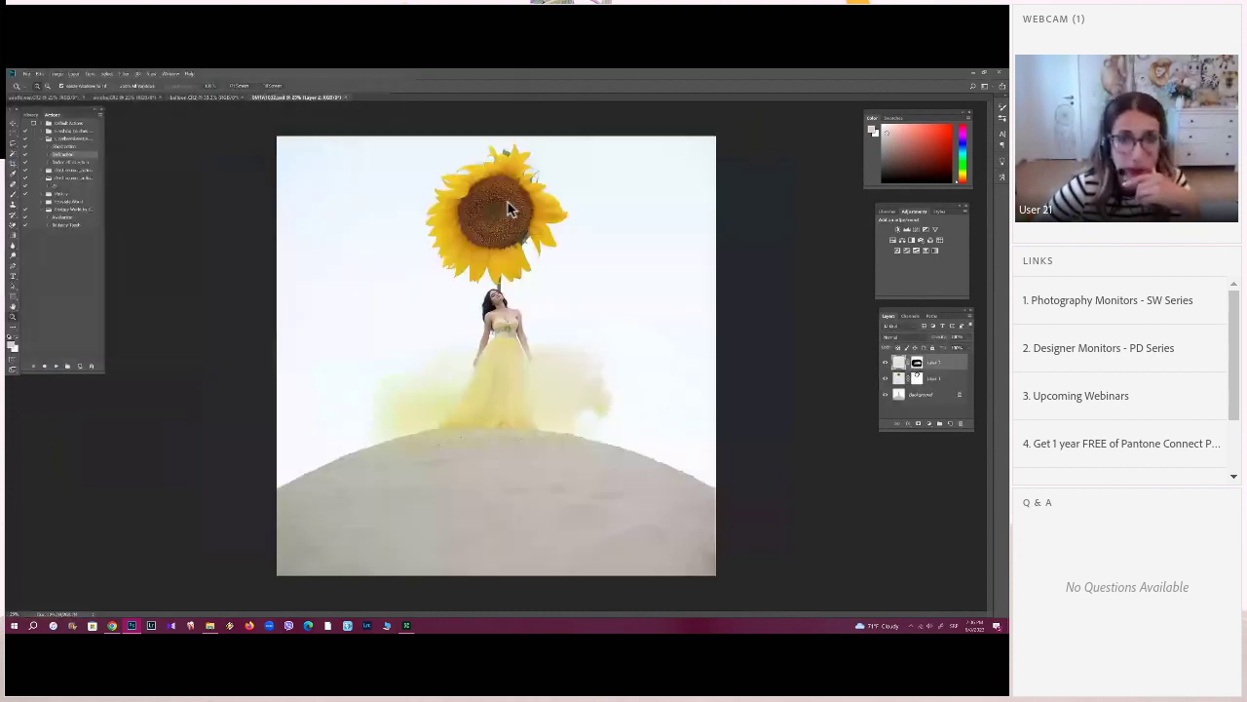
# - Paste the copied balloon into the composite, enlarge it, and place it beside the woman below the sunflower
pyautogui.click(40, 74)
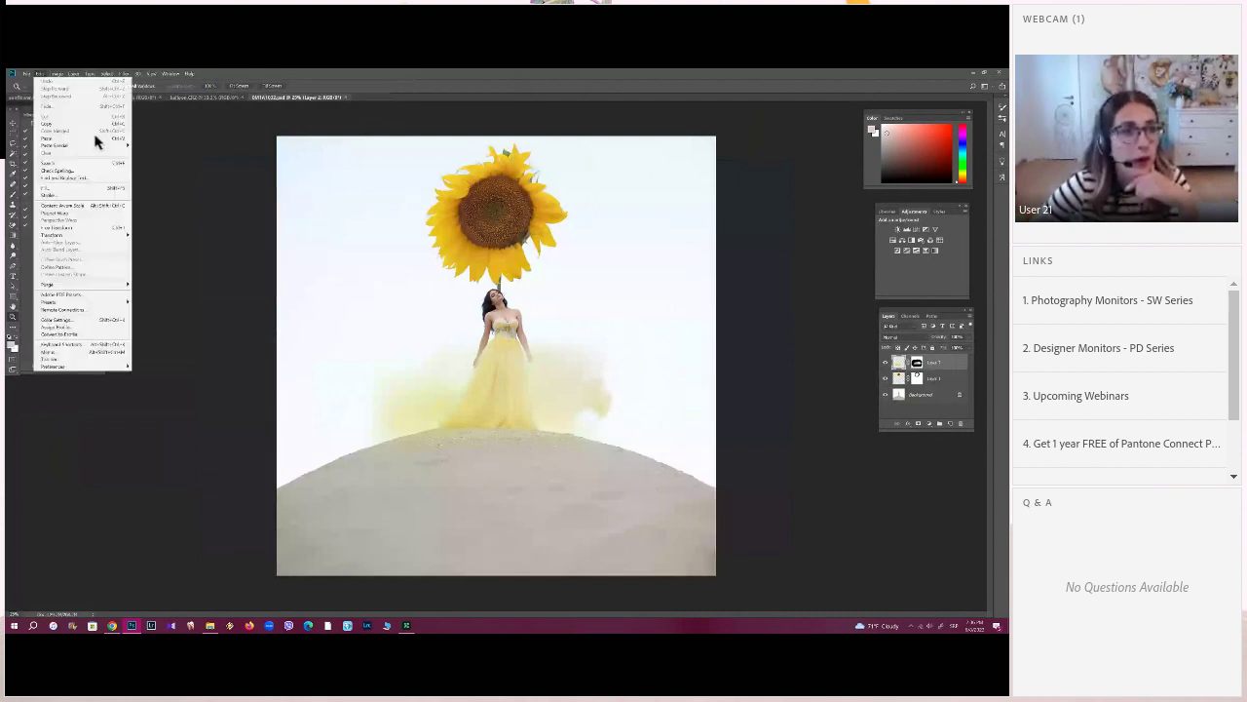
pyautogui.click(53, 138)
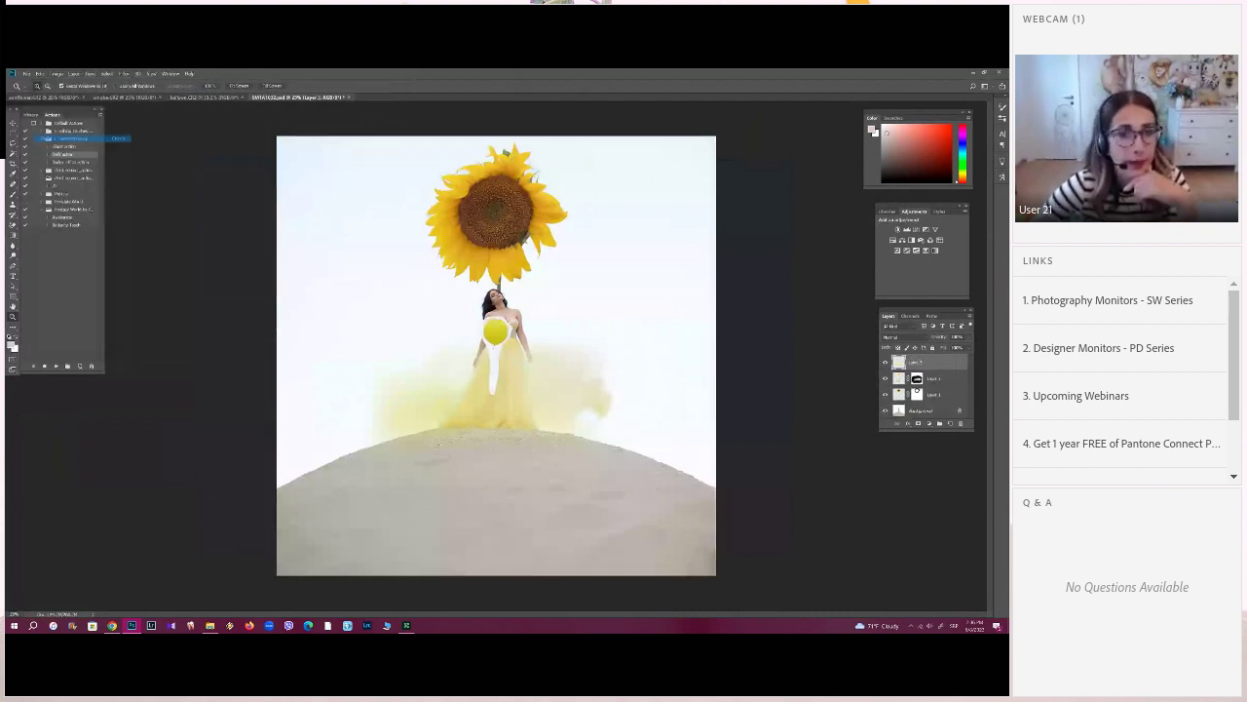
pyautogui.hotkey('ctrl', 't')
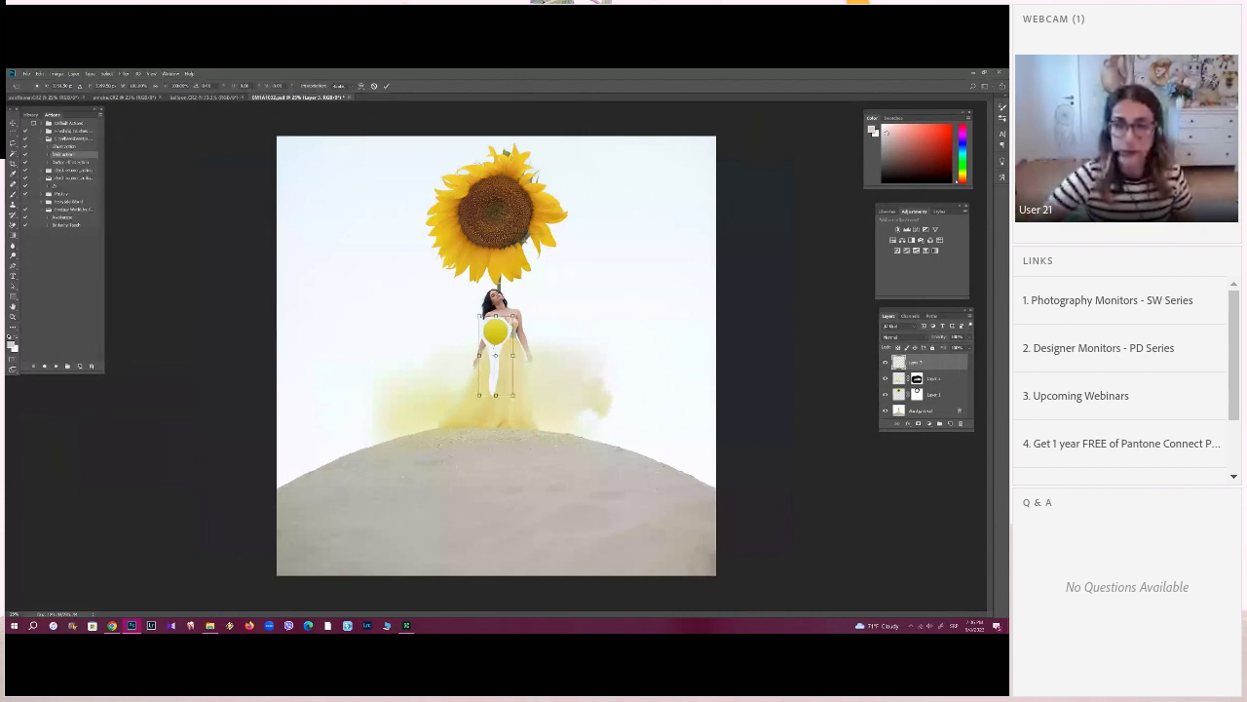
pyautogui.moveTo(492, 337); pyautogui.dragTo(535, 261)
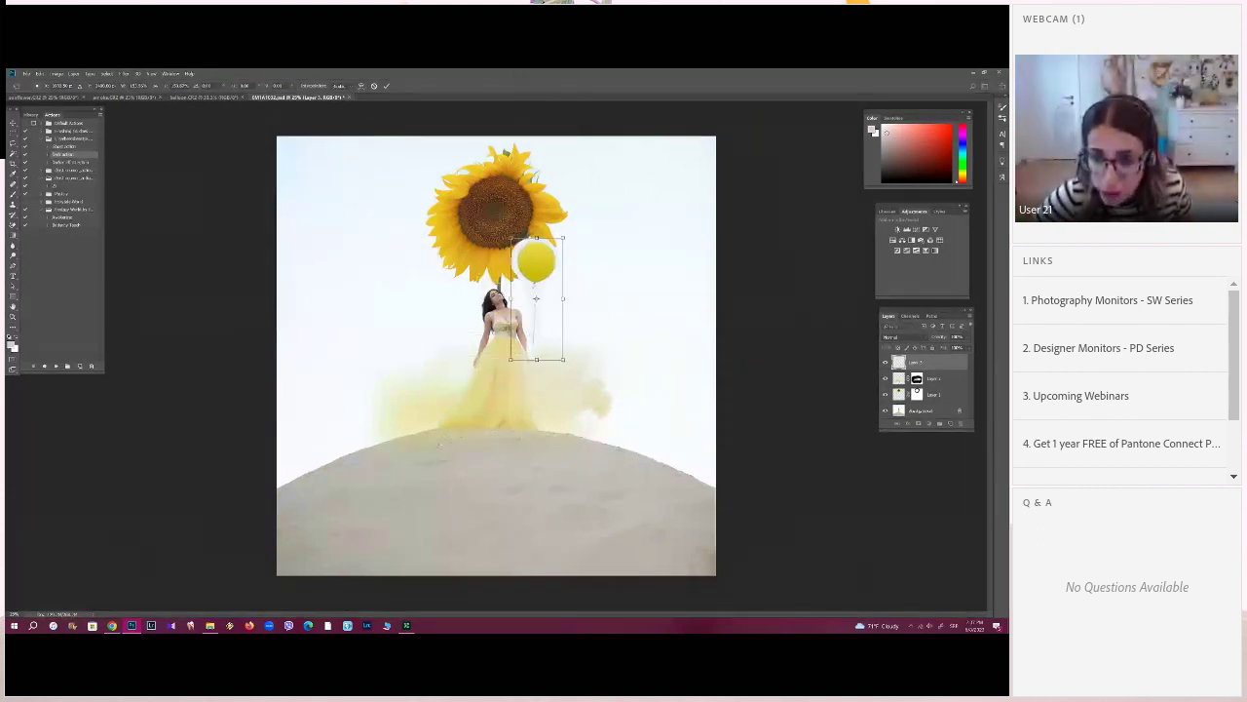
pyautogui.press('Return')
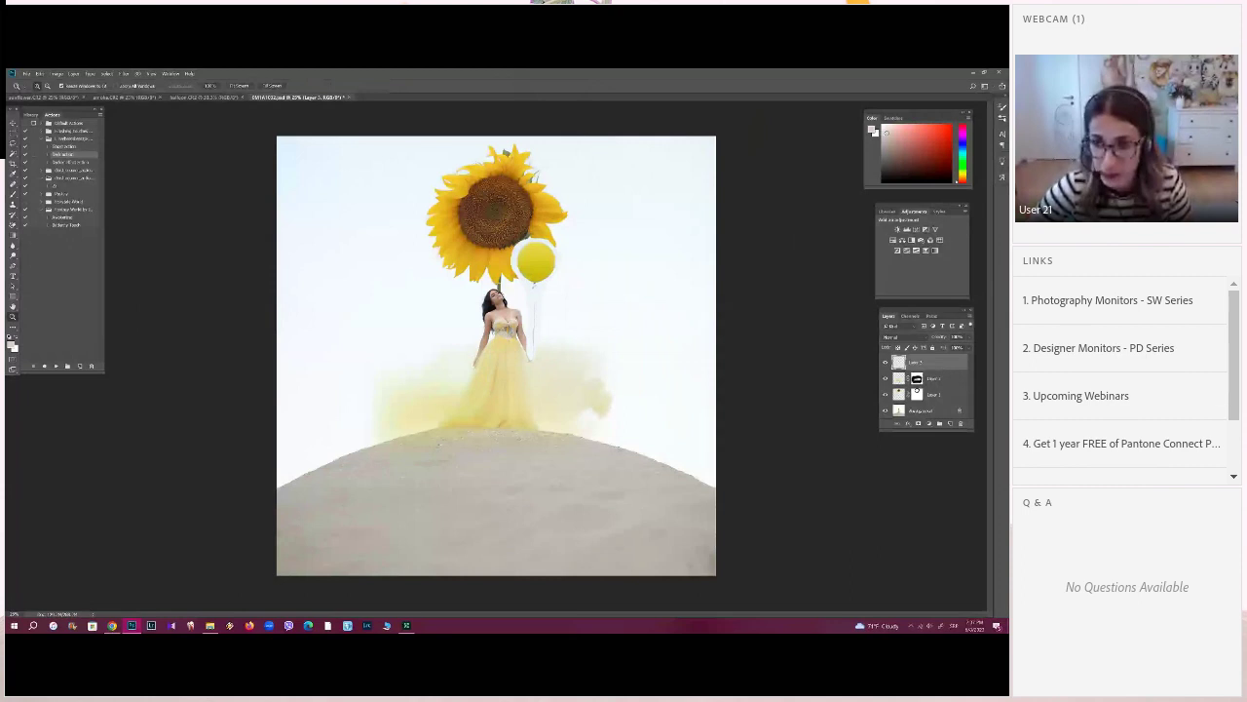
# - Move the balloon layer farther to the right, away from the sunflower petals
pyautogui.click(885, 395)
pyautogui.click(12, 122)
pyautogui.moveTo(536, 264); pyautogui.dragTo(589, 273)
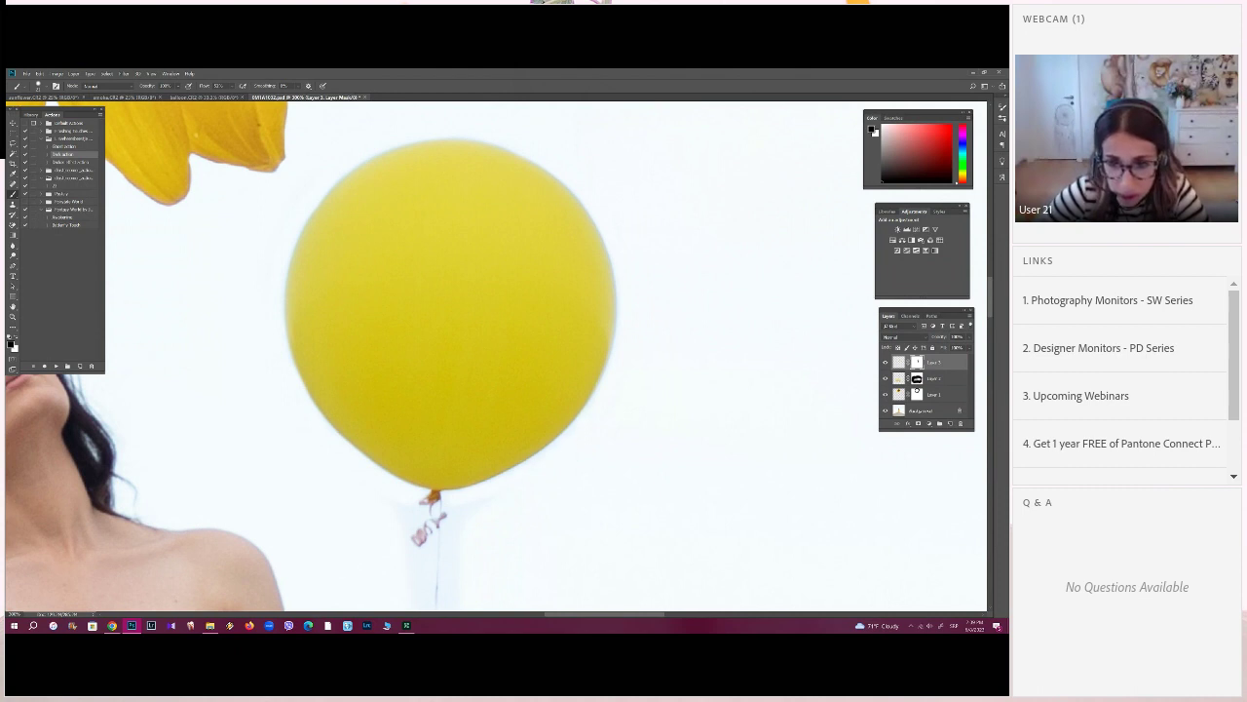
# - Reduce the brush size and mask out leftover background around the balloon's lower edge and ribbon
pyautogui.rightClick(623, 397)
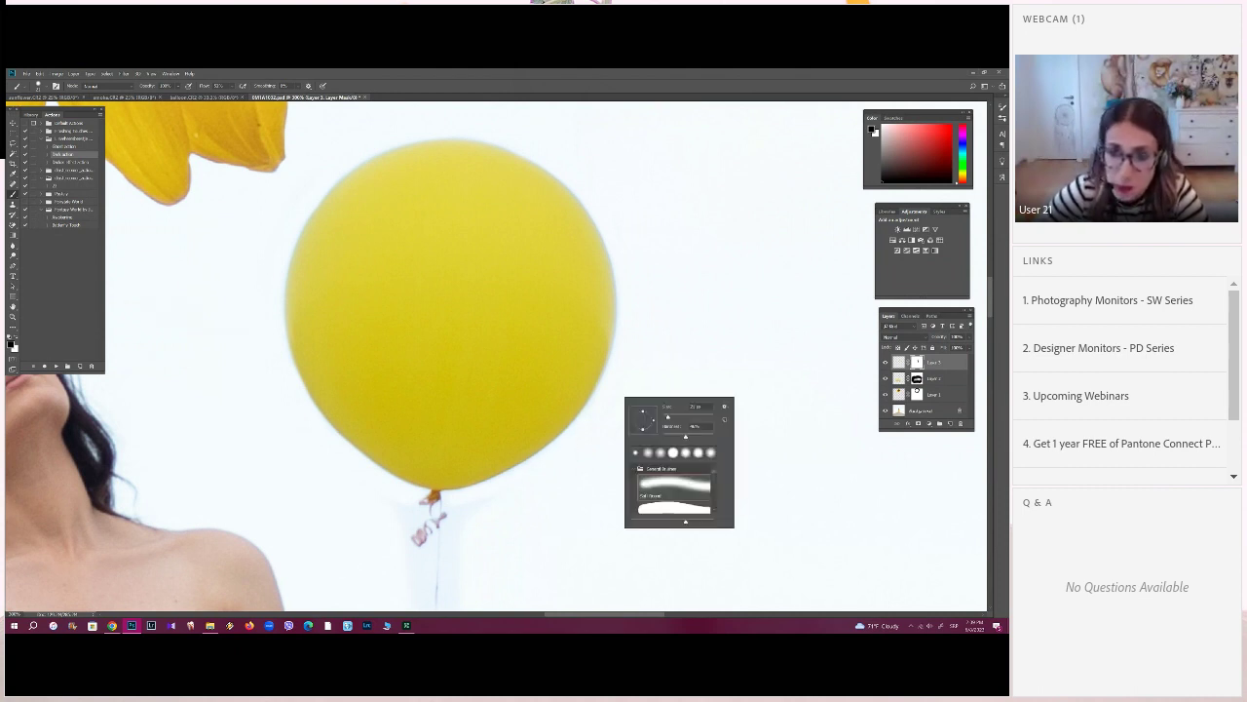
pyautogui.moveTo(669, 417); pyautogui.dragTo(667, 417)
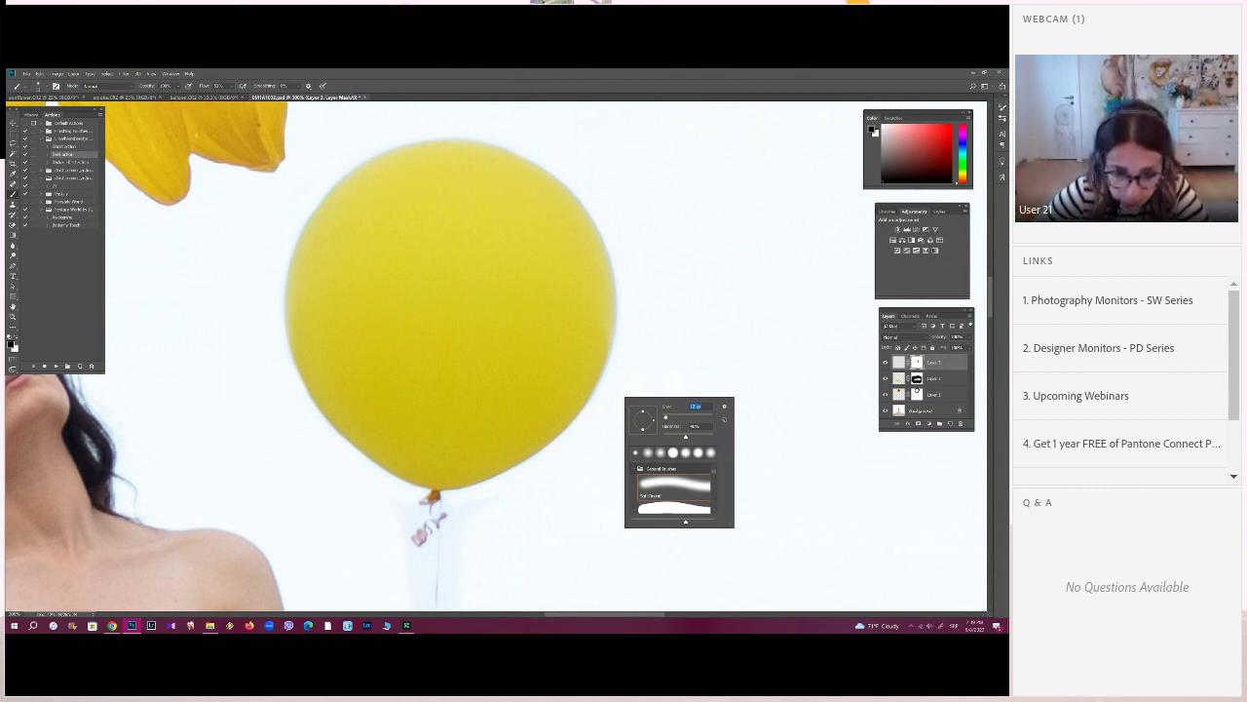
pyautogui.press('Return')
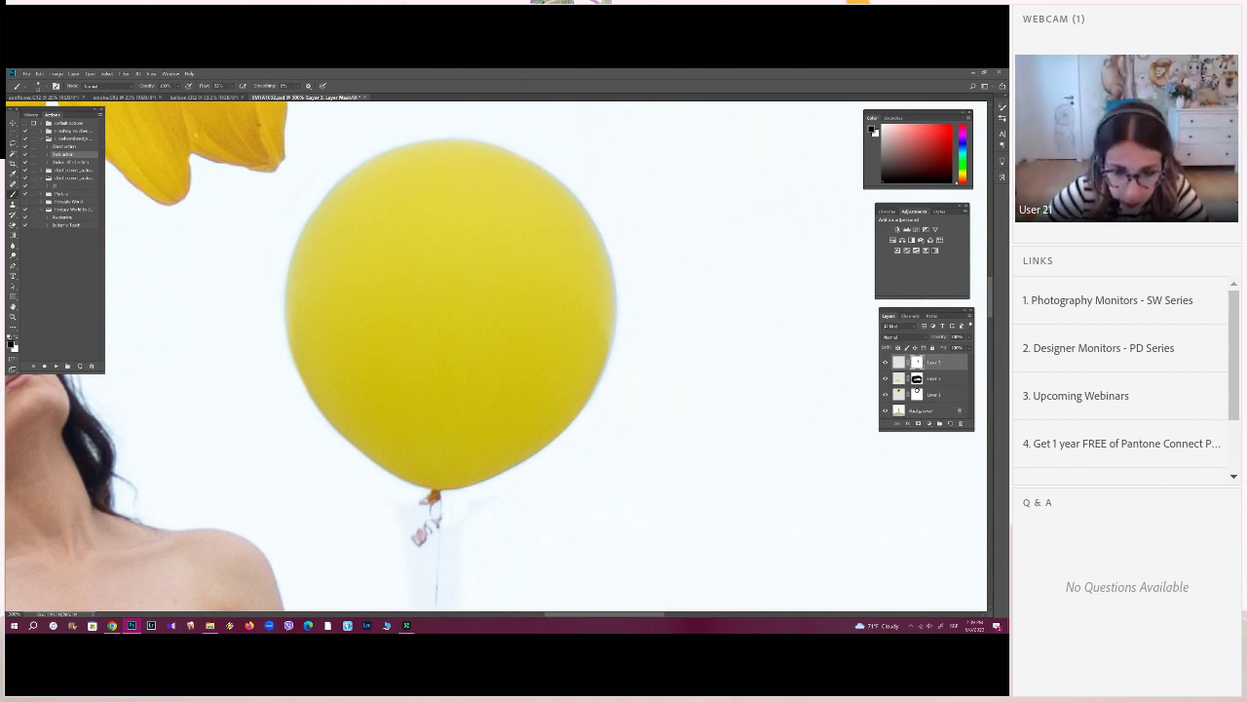
pyautogui.scroll(-5, 461, 356)
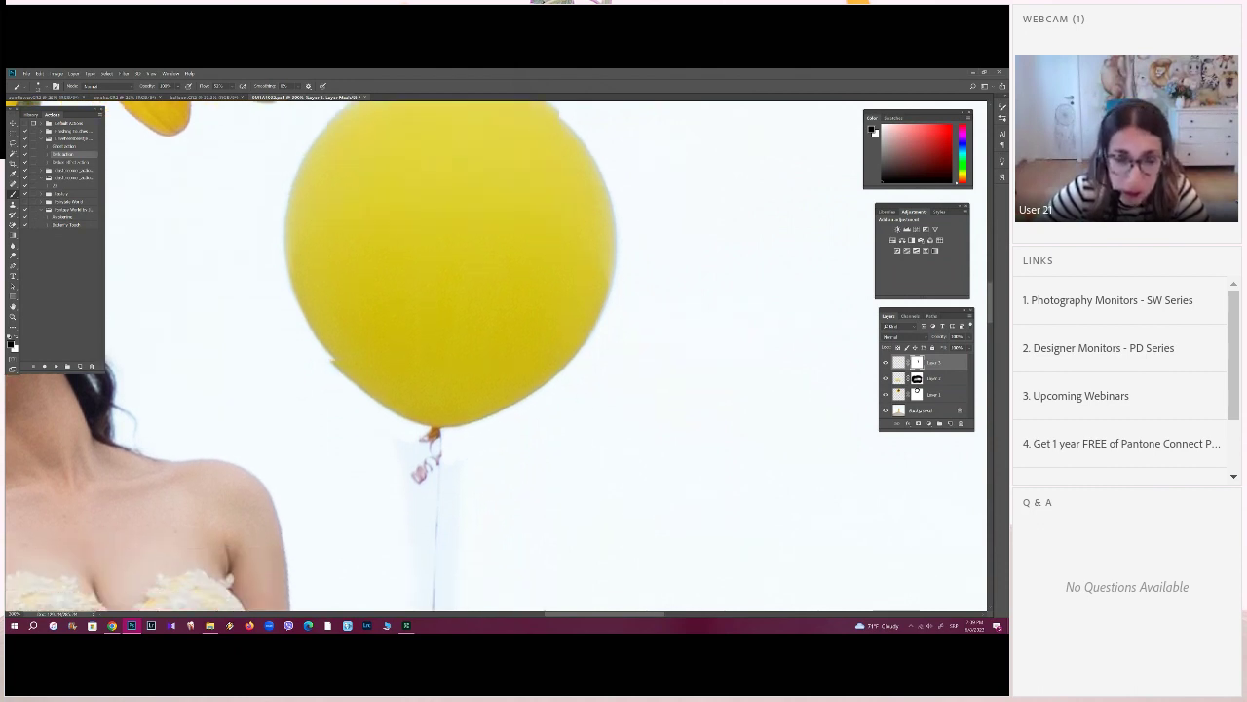
pyautogui.scroll(-5, 836, 360)
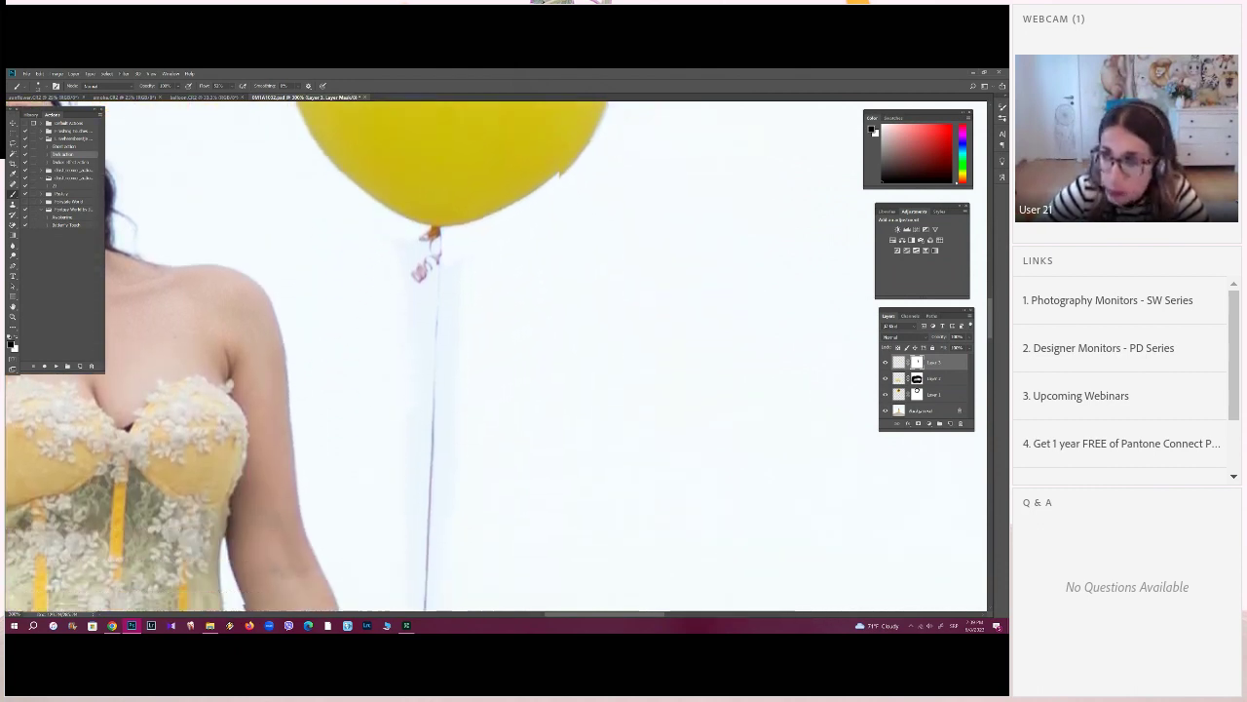
pyautogui.scroll(1, 891, 247)
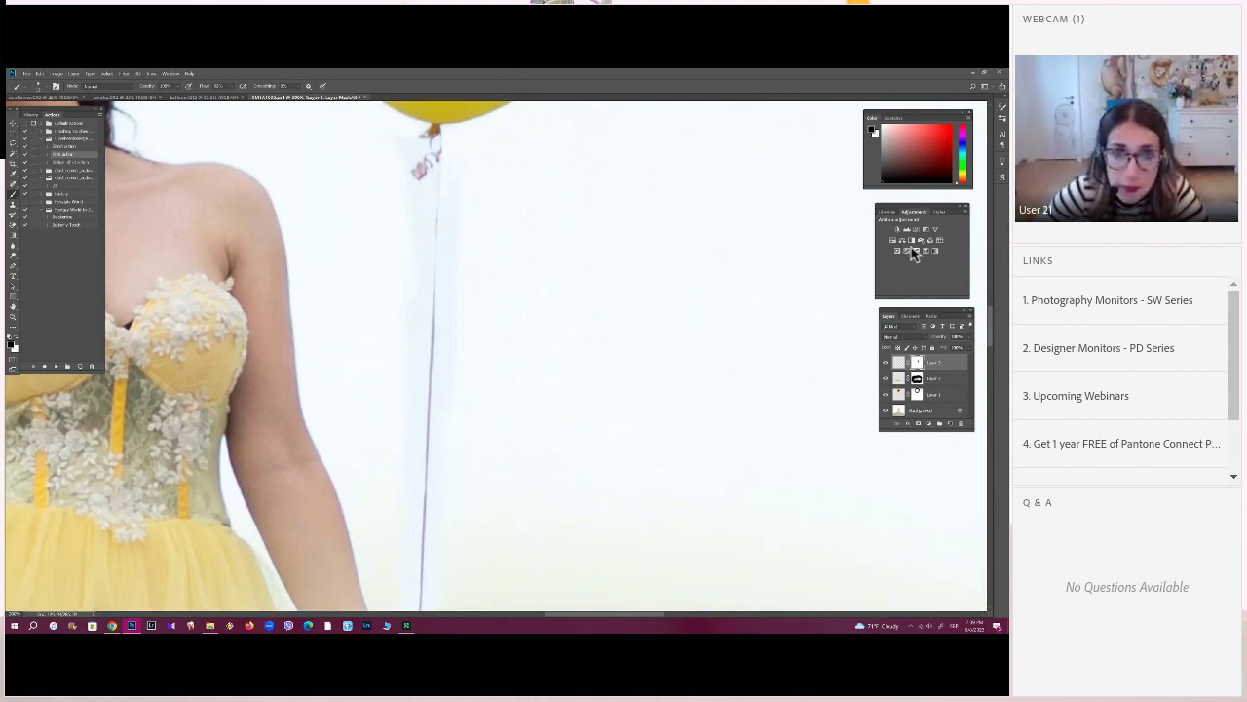
# - Adjust the brush and paint the balloon's layer mask along both sides of the string to remove the leftover background
pyautogui.rightClick(468, 192)
pyautogui.click(918, 345)
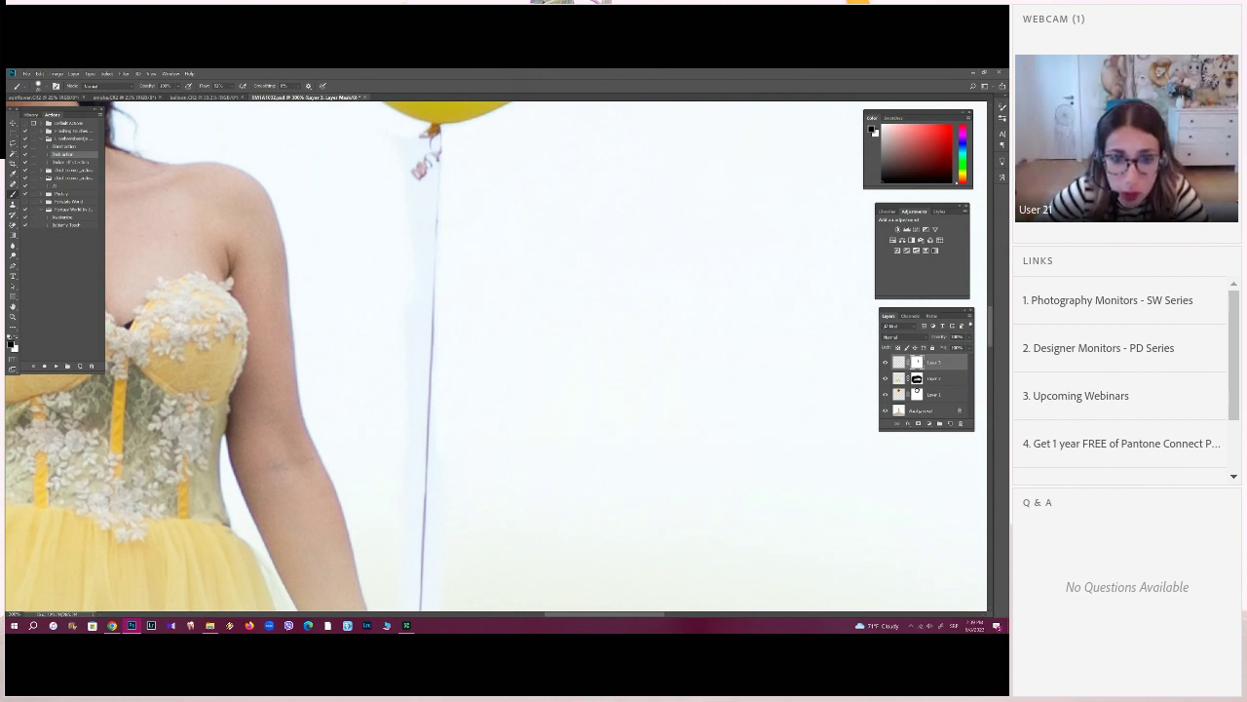
pyautogui.scroll(-2, 497, 356)
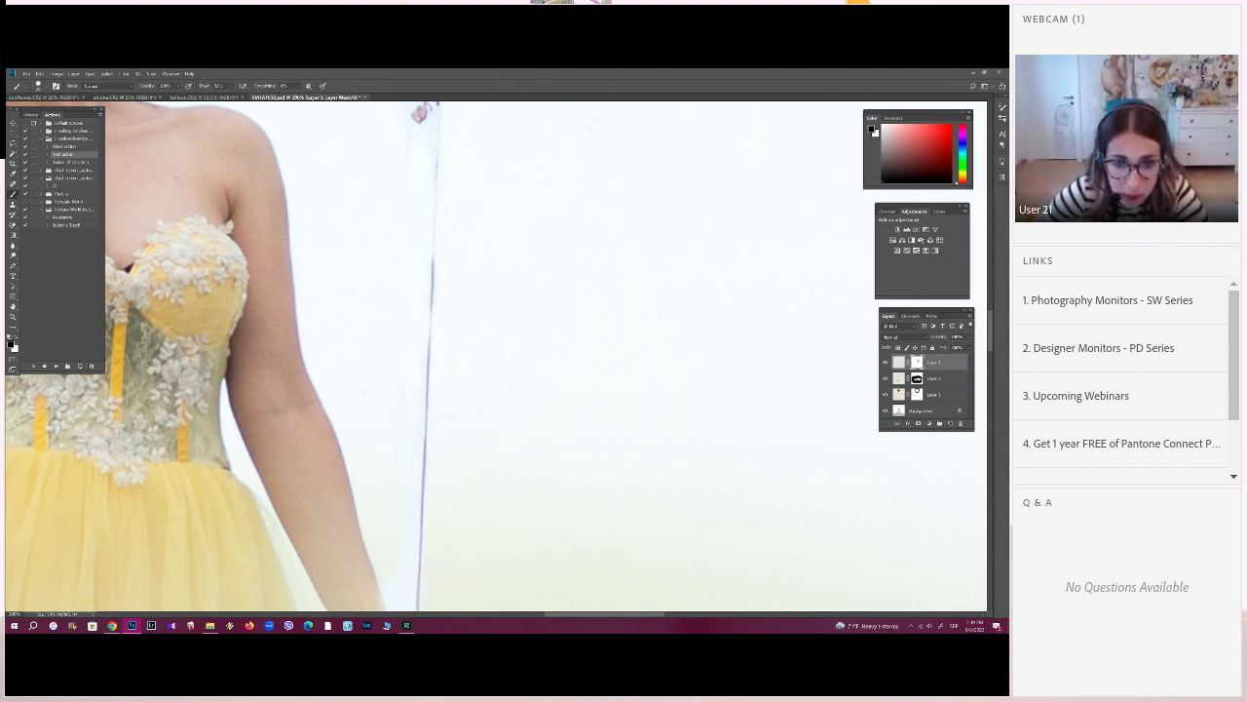
pyautogui.scroll(-3, 488, 356)
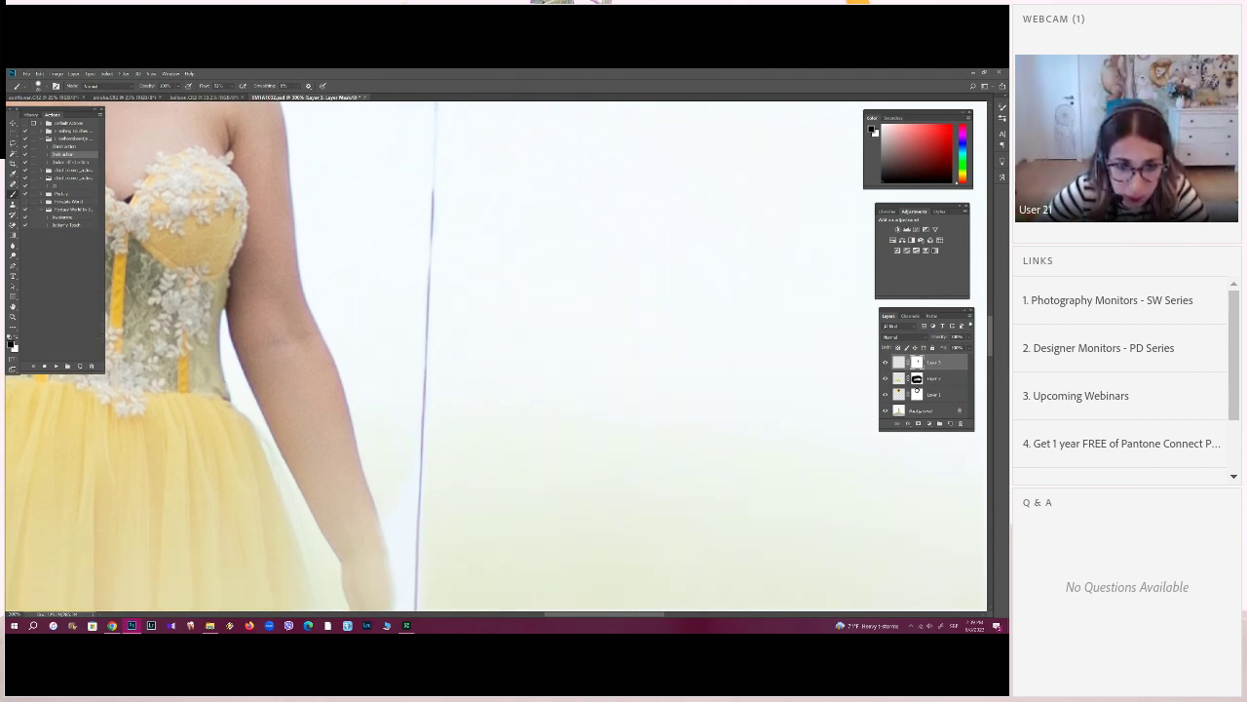
# - Mask out the leftover background along the lower string and around the woman's hand on the balloon layer
pyautogui.moveTo(399, 528); pyautogui.dragTo(397, 560)
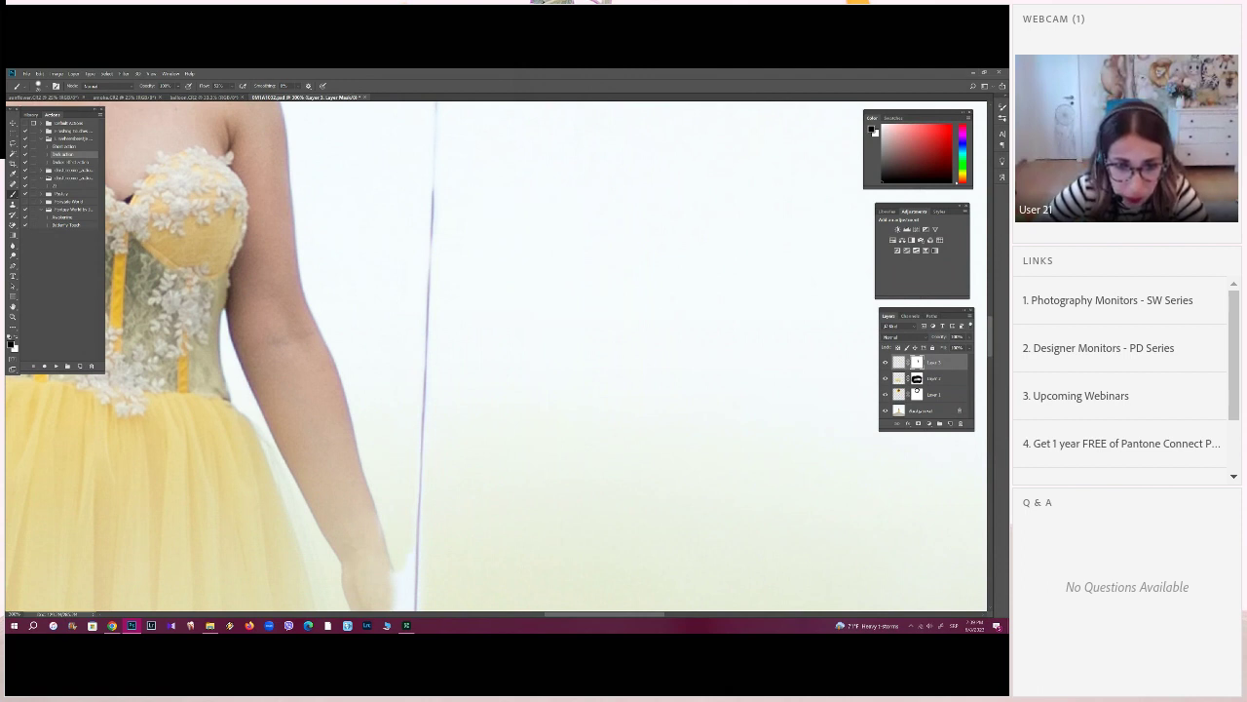
pyautogui.scroll(-3, 488, 356)
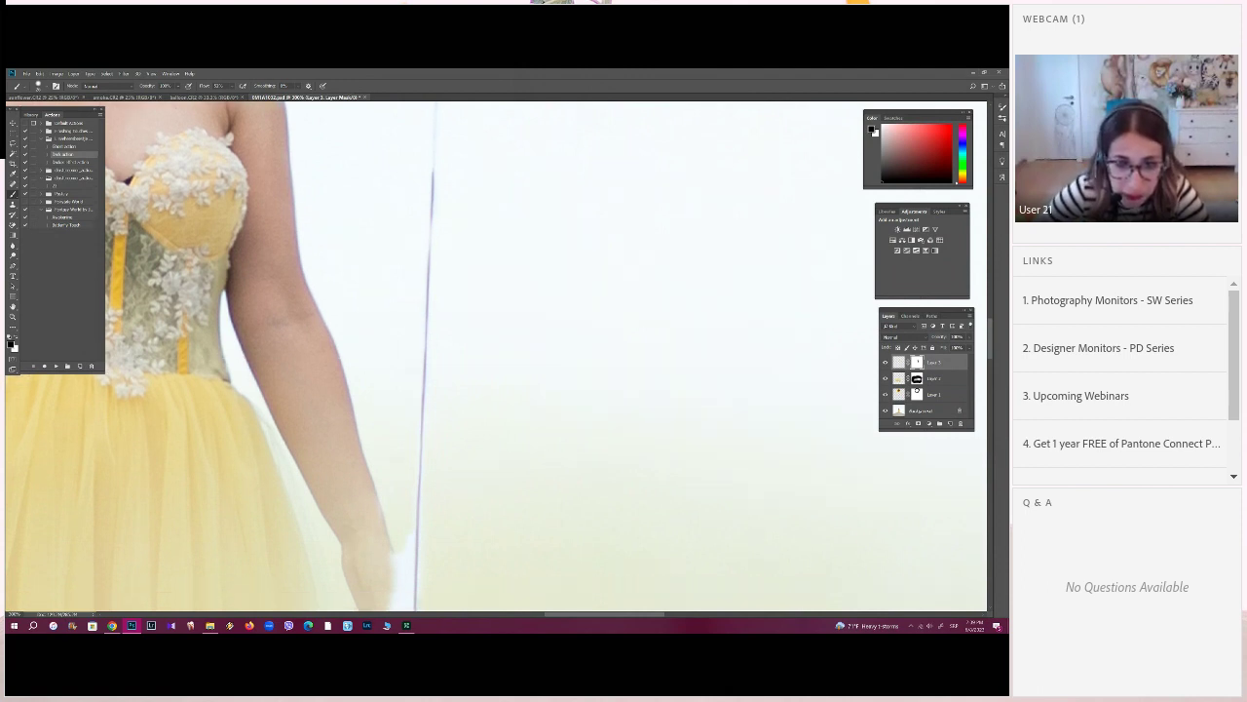
pyautogui.moveTo(400, 501)
pyautogui.mouseDown()
pyautogui.moveTo(397, 567)
pyautogui.moveTo(407, 560)
pyautogui.mouseUp()
pyautogui.scroll(-3, 487, 356)
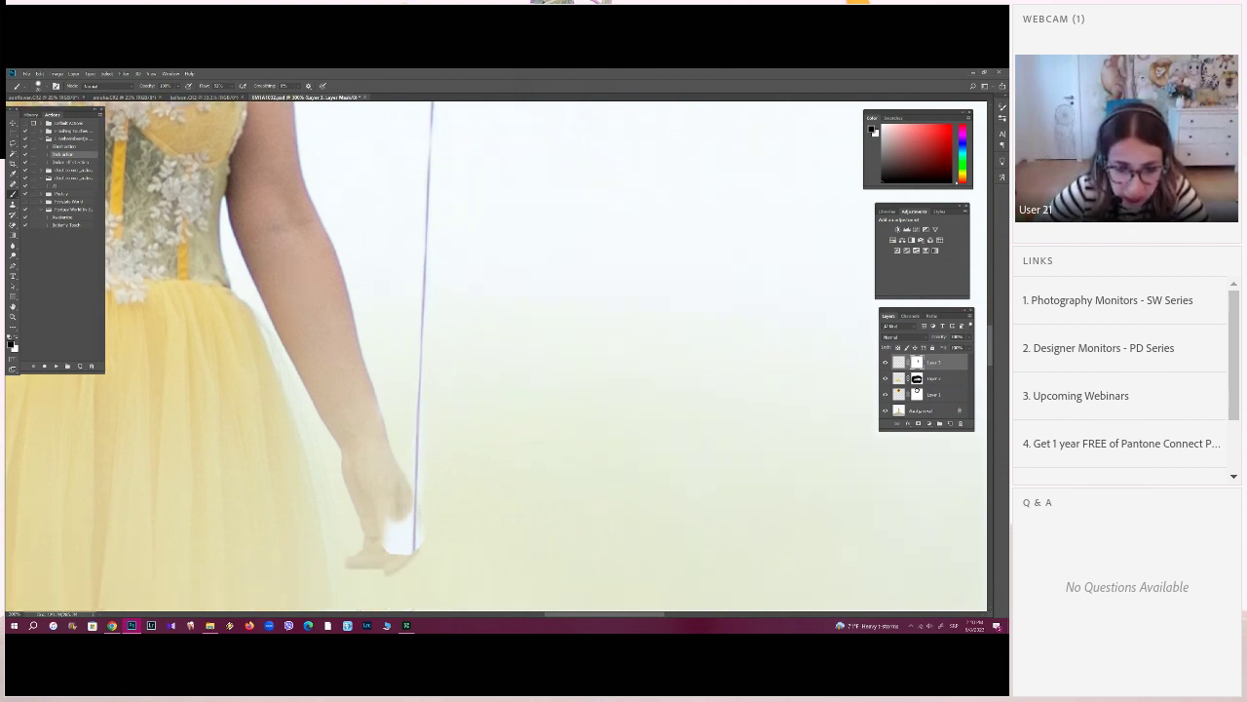
pyautogui.moveTo(409, 553)
pyautogui.mouseDown()
pyautogui.moveTo(395, 522)
pyautogui.moveTo(408, 541)
pyautogui.moveTo(409, 517)
pyautogui.mouseUp()
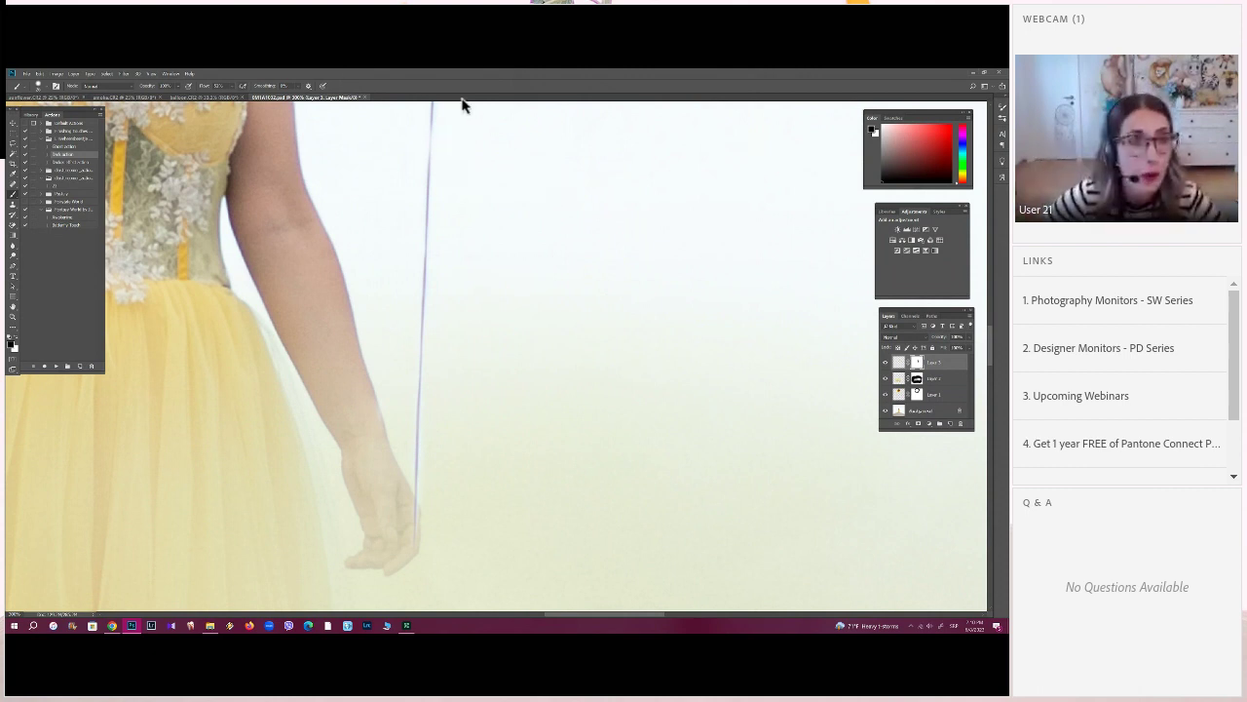
# - Move the balloon layer slightly left so the end of the string rests in the woman's hand
pyautogui.rightClick(544, 331)
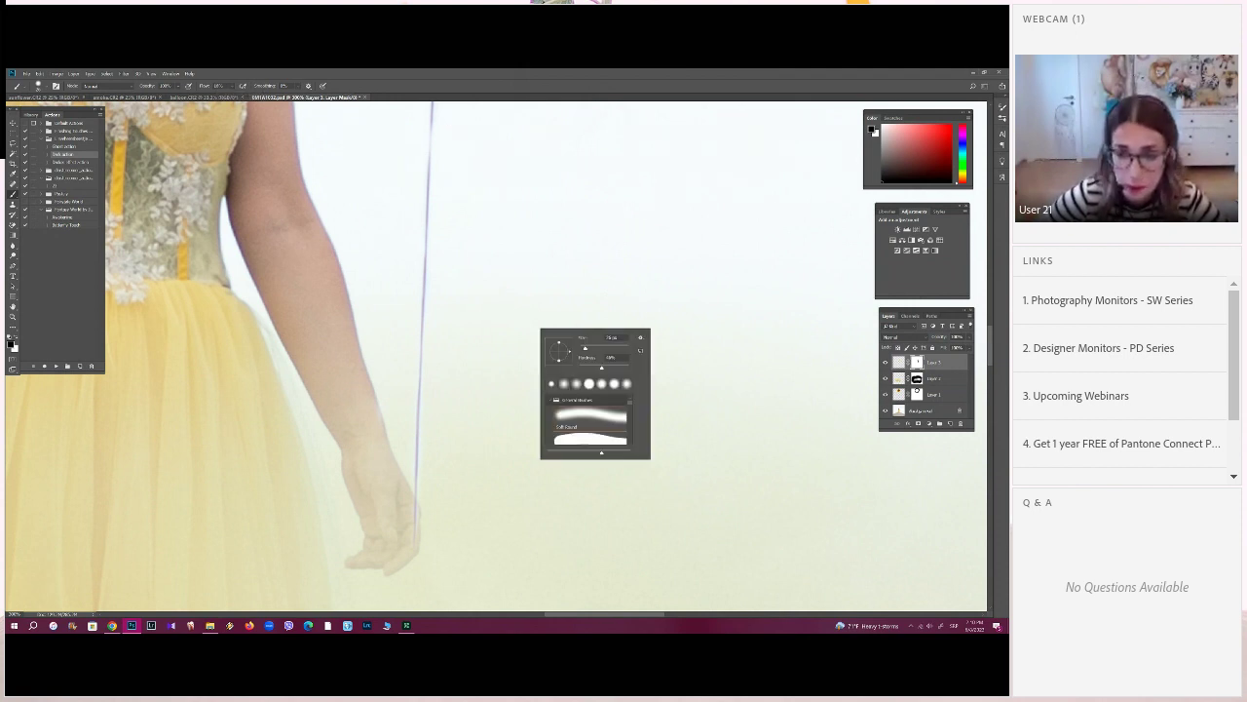
pyautogui.press('Return')
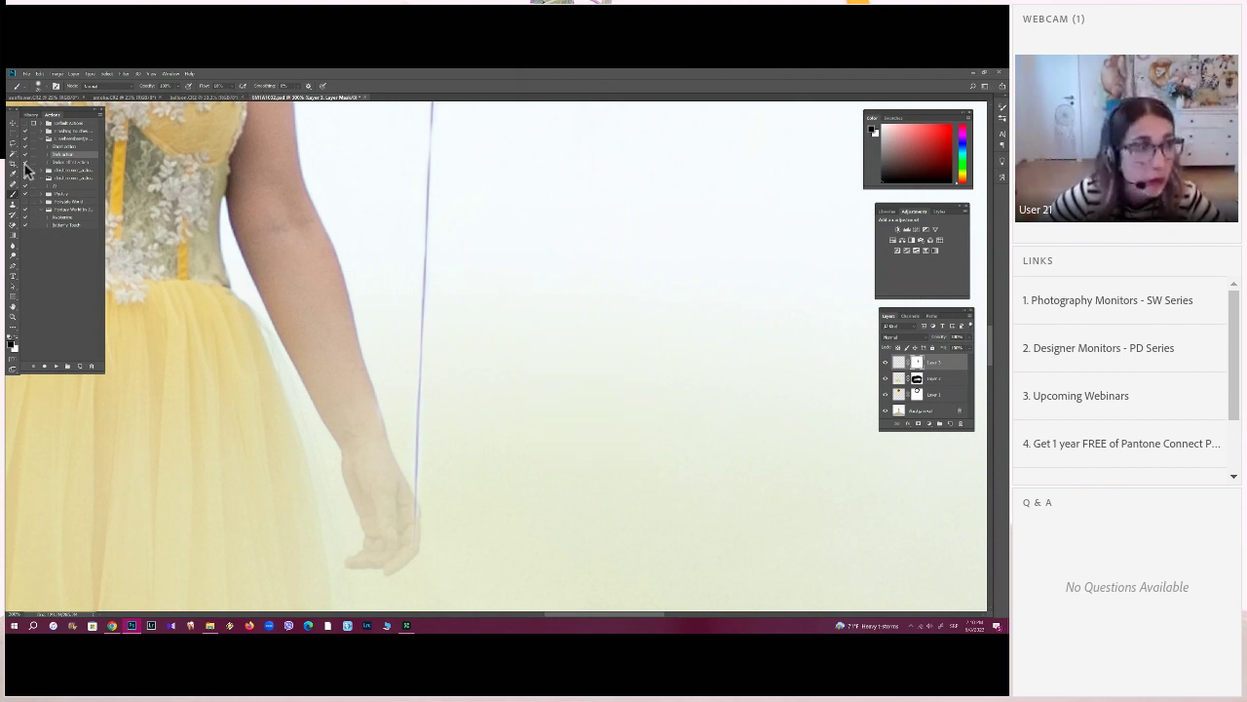
pyautogui.click(12, 122)
pyautogui.moveTo(428, 362); pyautogui.dragTo(420, 348)
pyautogui.press('b')
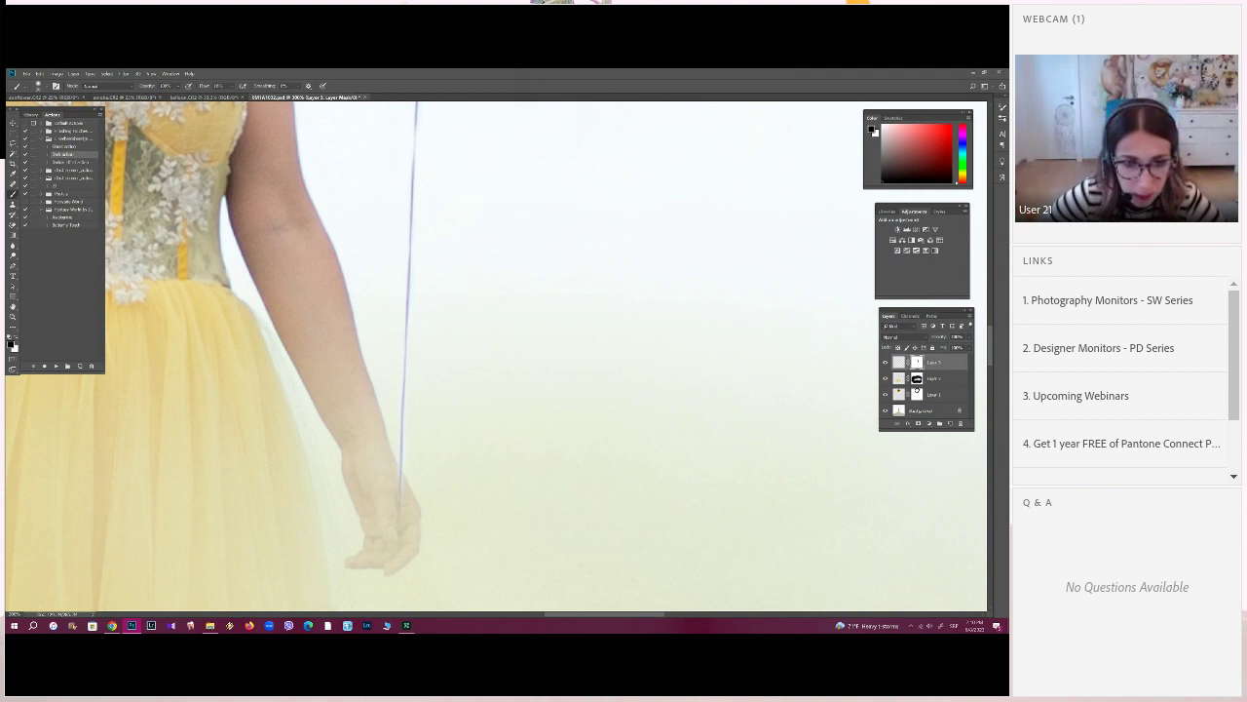
# - Switch the mask brush to white and adjust its size for restoring the string near the balloon's knot
pyautogui.scroll(3, 870, 595)
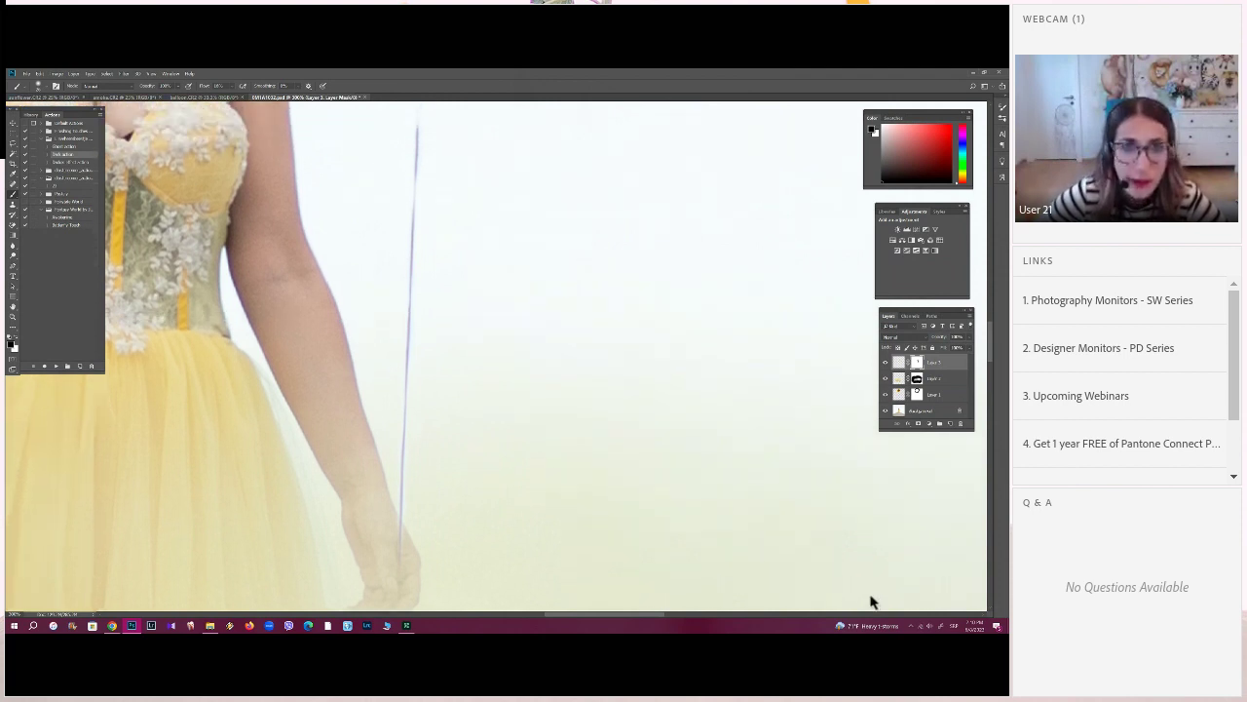
pyautogui.scroll(10, 871, 601)
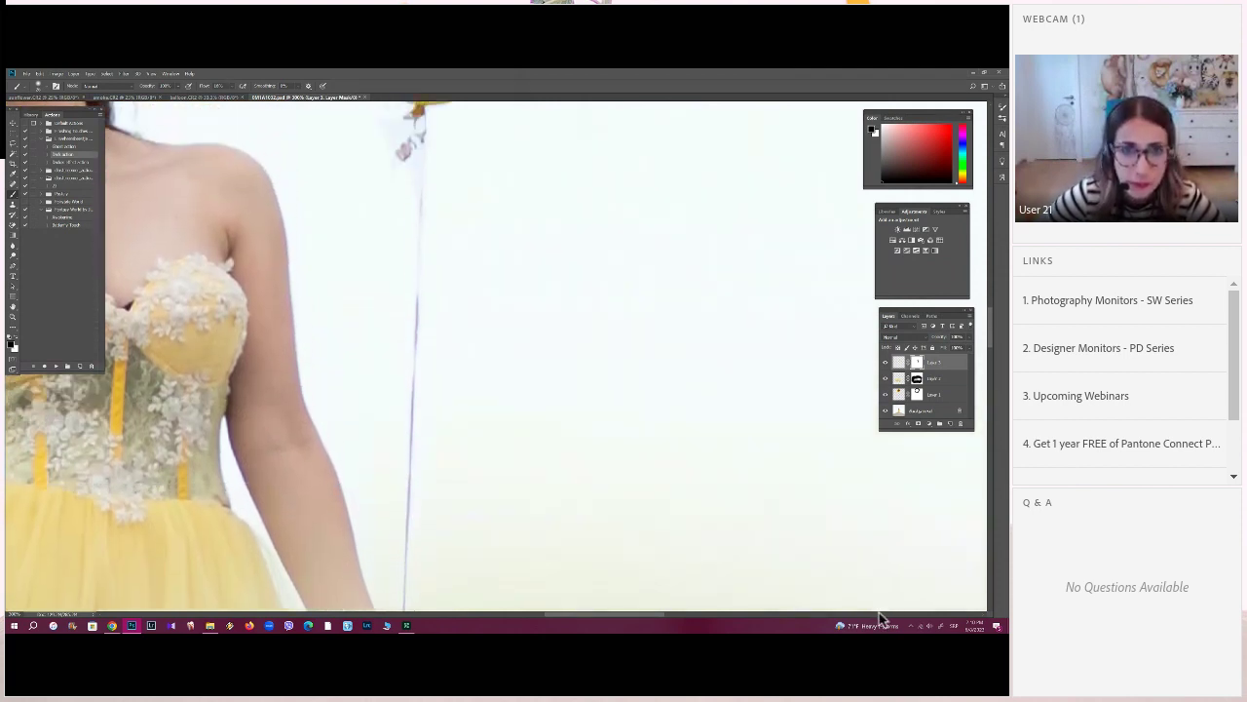
pyautogui.scroll(6, 877, 612)
pyautogui.moveTo(800, 450); pyautogui.dragTo(824, 387)
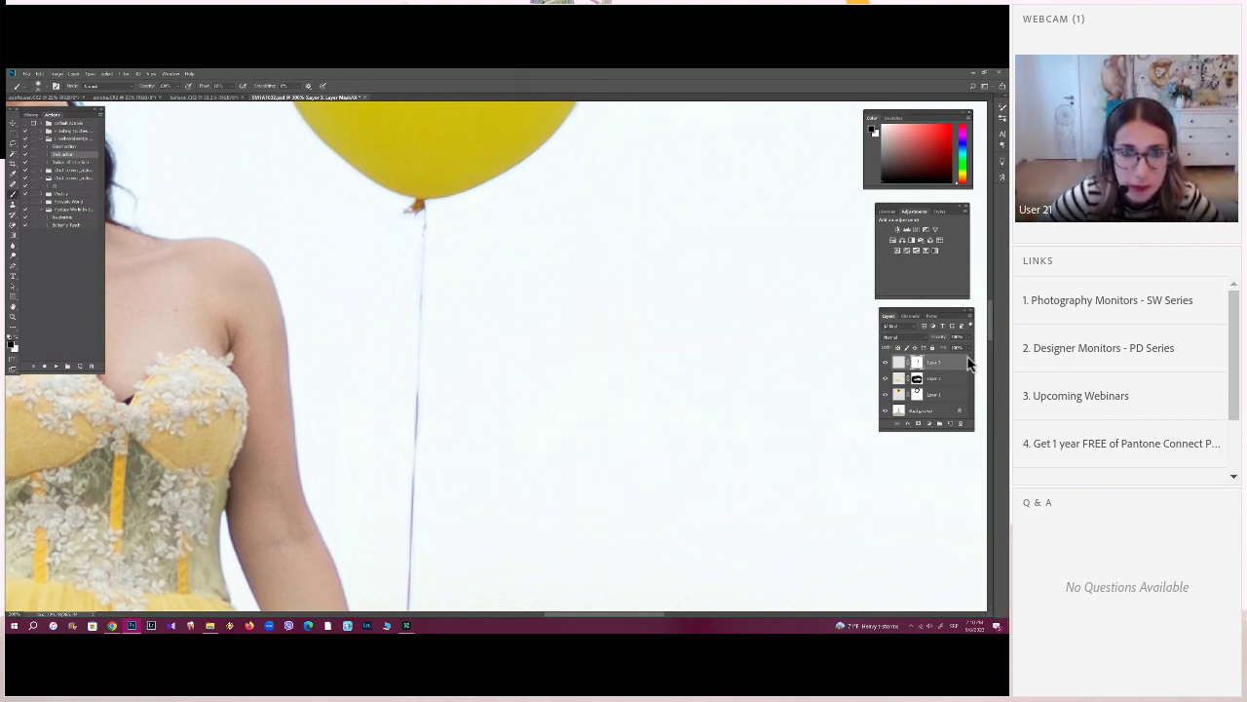
pyautogui.rightClick(498, 208)
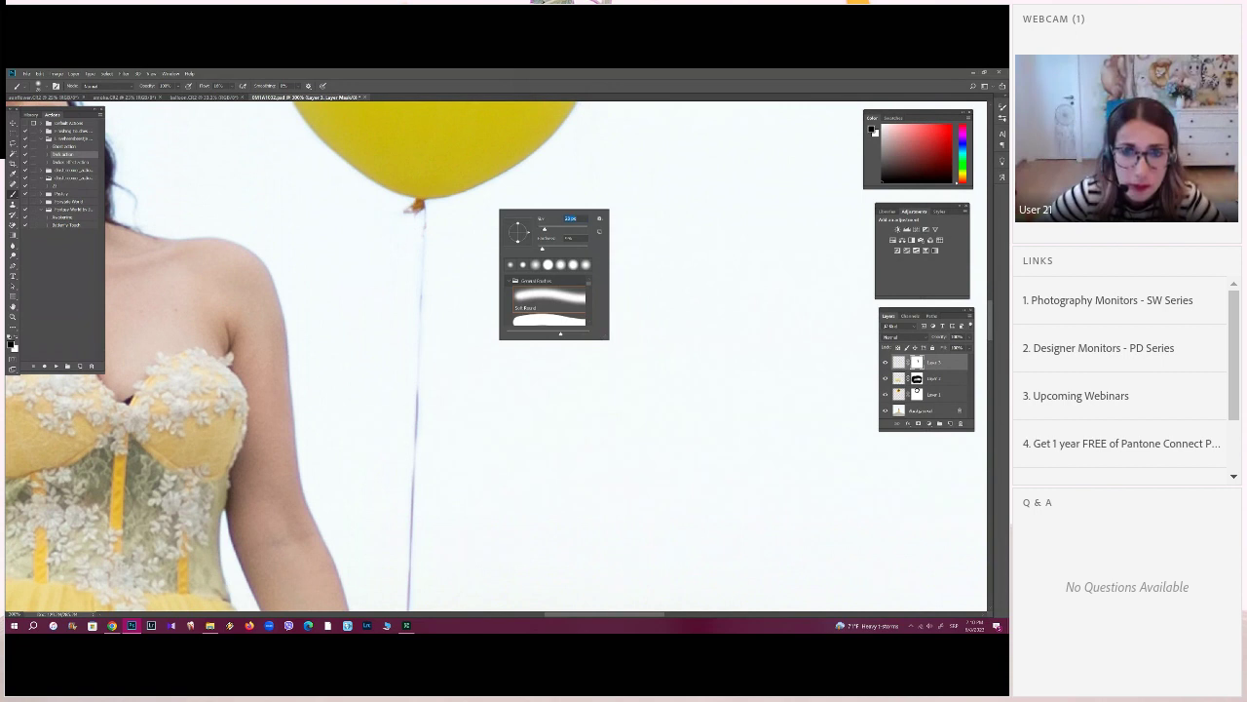
pyautogui.click(824, 380)
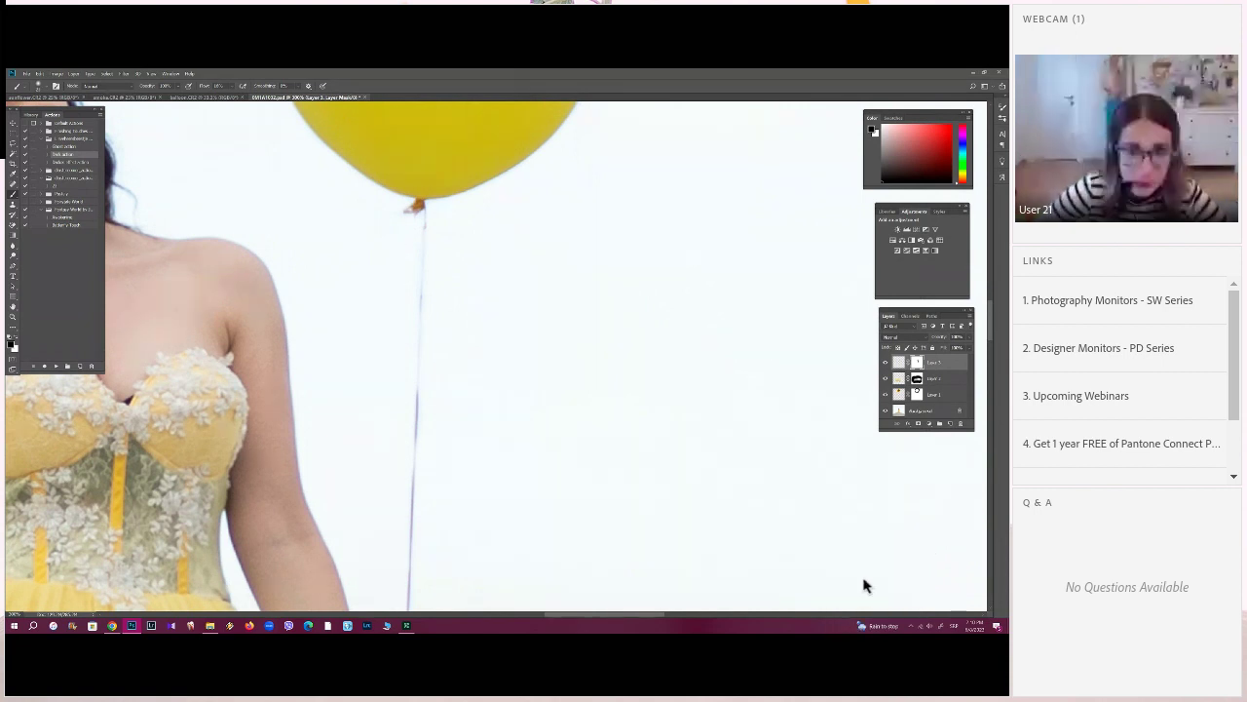
pyautogui.press('x')
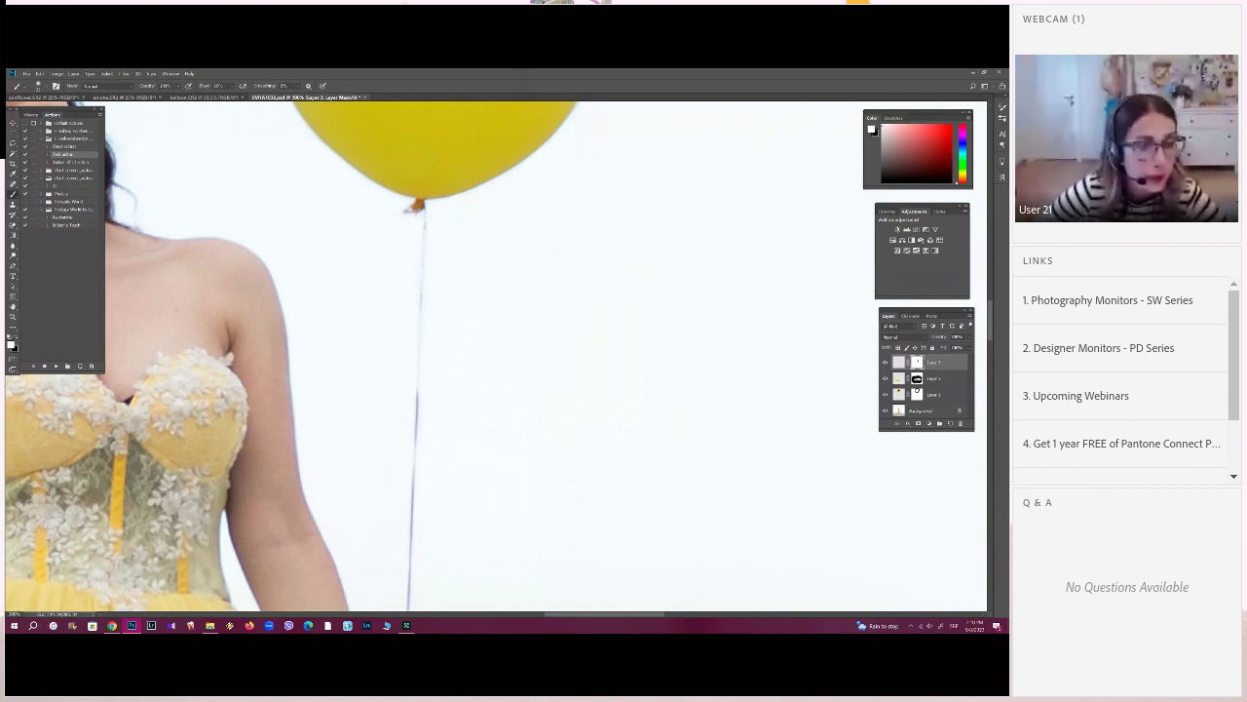
pyautogui.rightClick(495, 339)
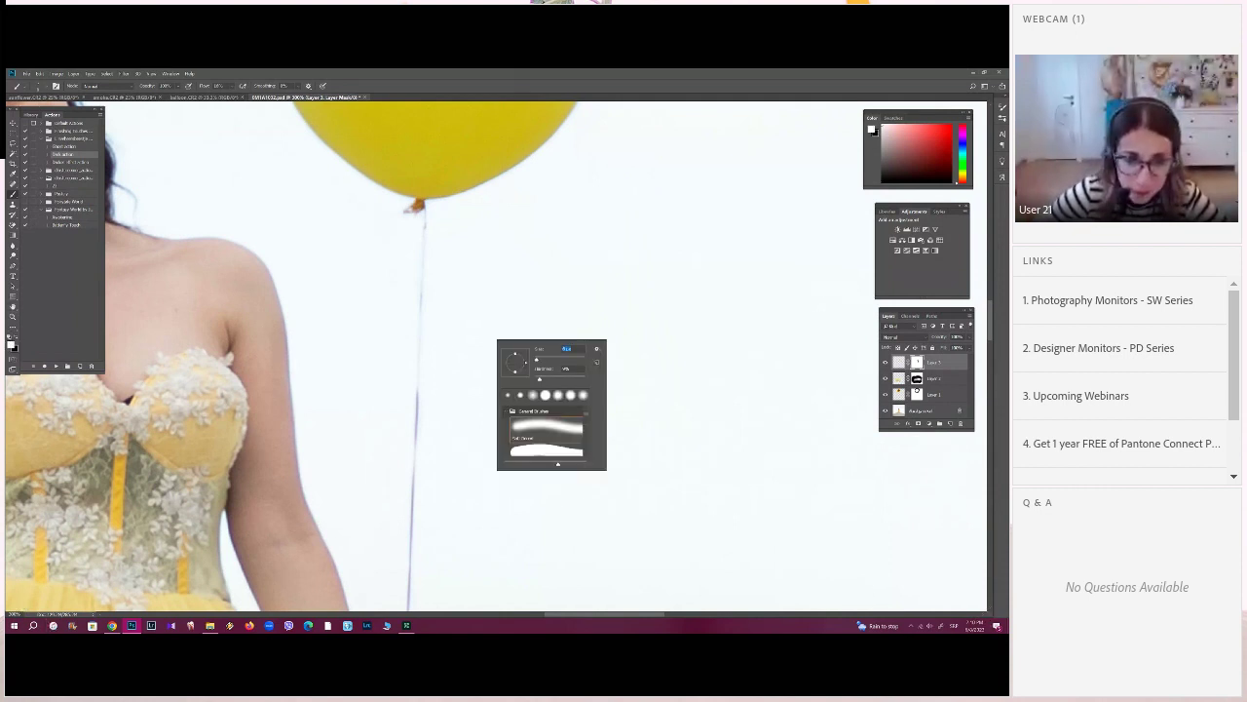
pyautogui.press('Return')
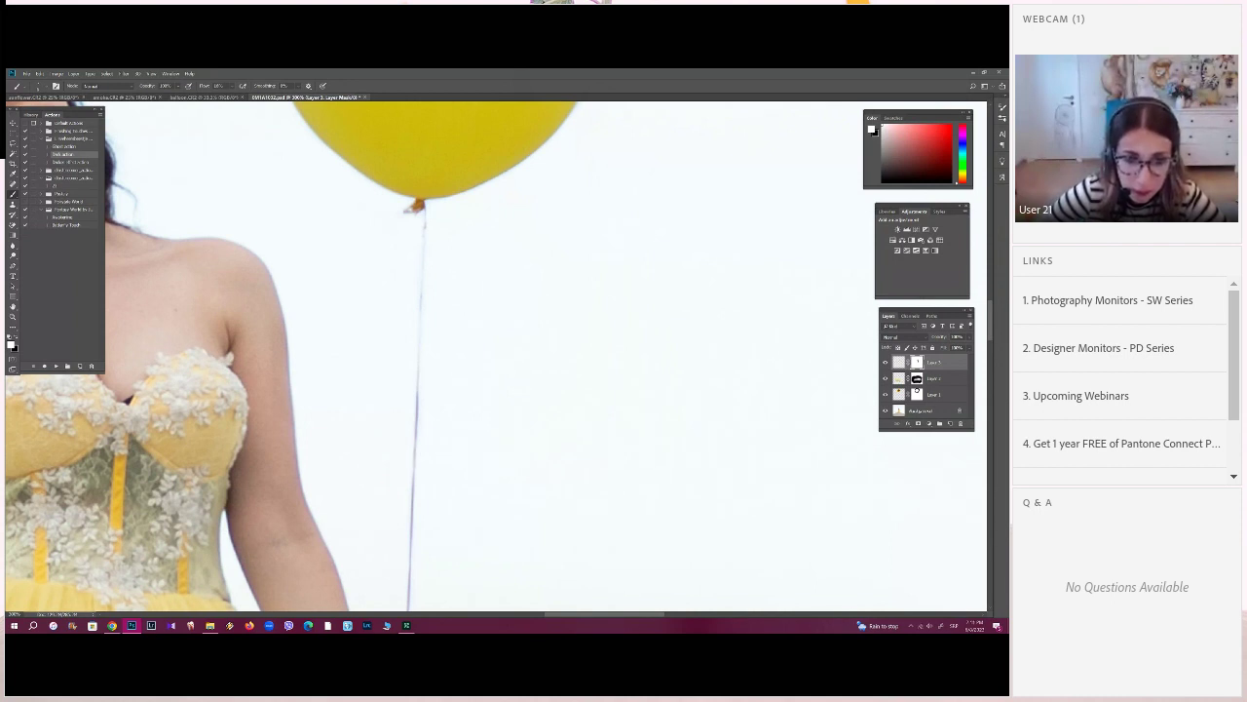
# - Examine the balloon and its string within the whole composition
pyautogui.press('z')
pyautogui.rightClick(442, 399)
pyautogui.click(464, 442)
pyautogui.rightClick(537, 287)
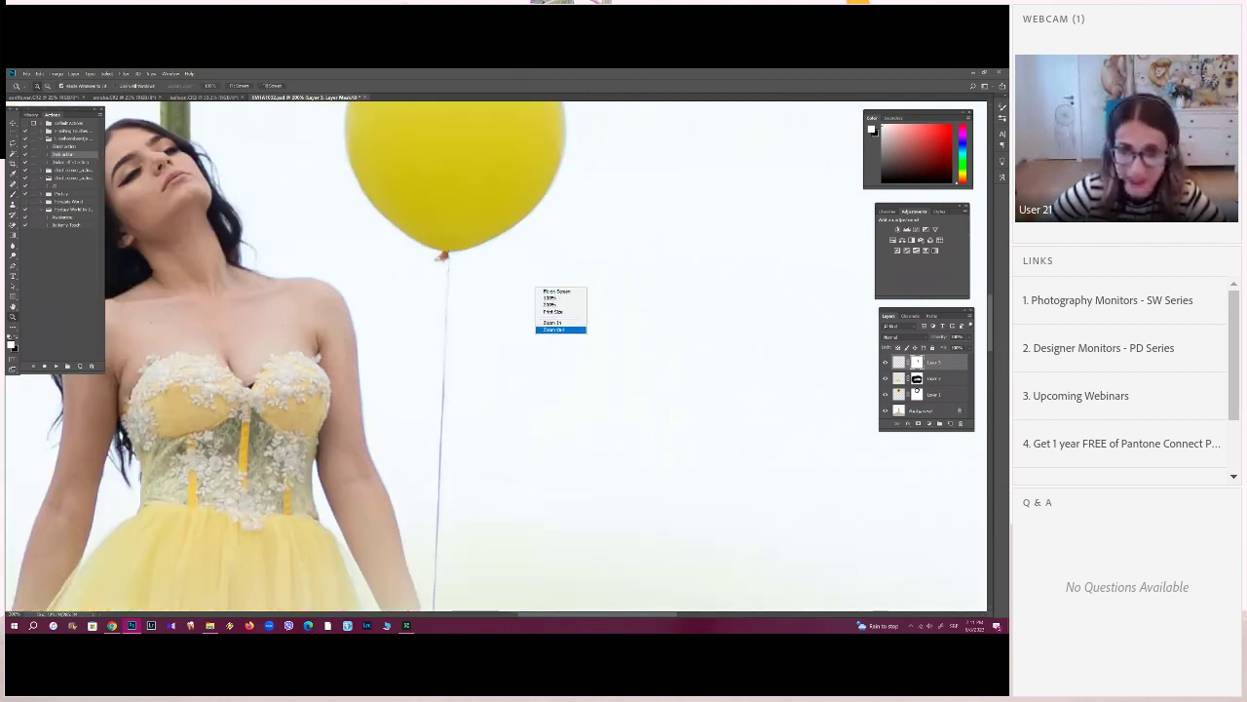
pyautogui.click(557, 328)
pyautogui.rightClick(549, 288)
pyautogui.click(574, 329)
pyautogui.rightClick(570, 307)
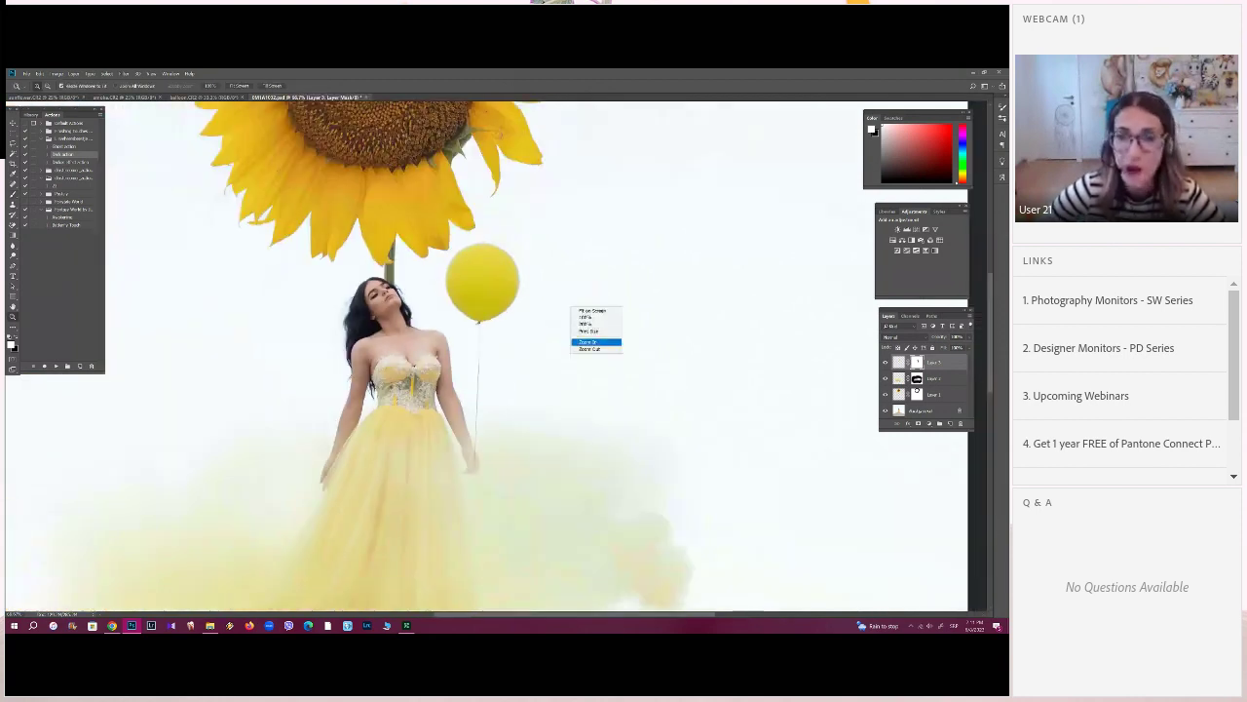
pyautogui.click(585, 348)
pyautogui.rightClick(589, 314)
pyautogui.click(606, 352)
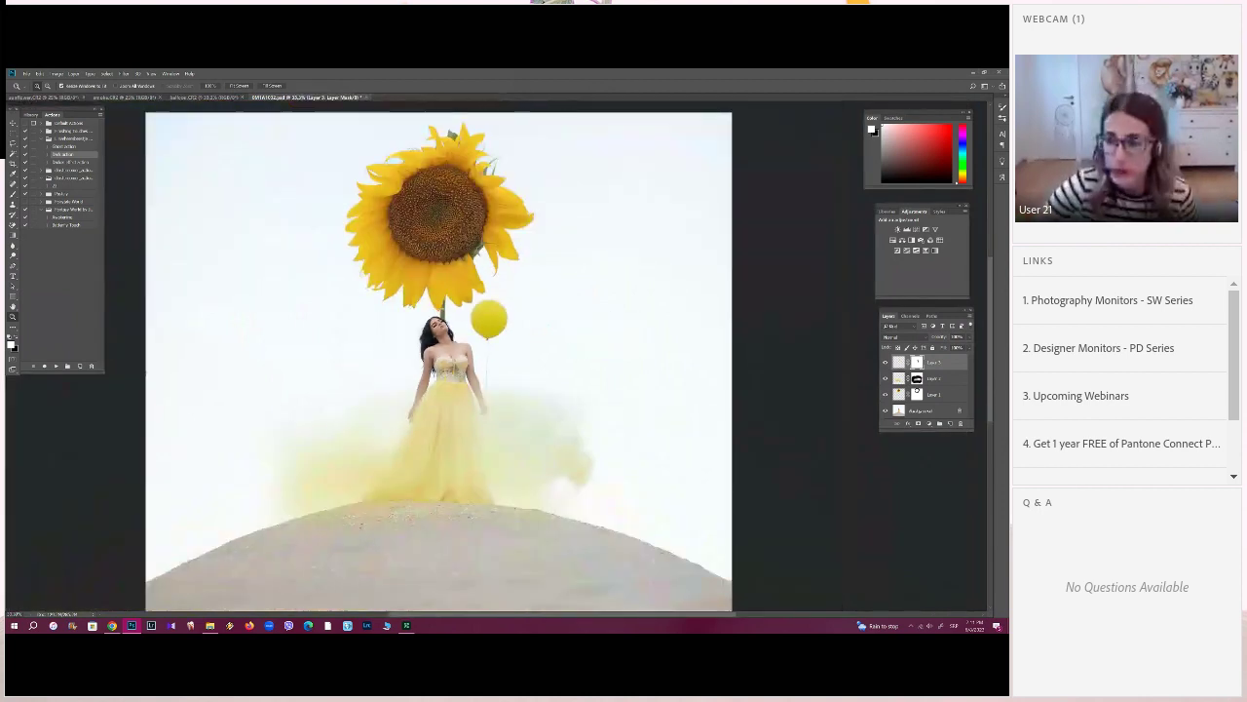
pyautogui.rightClick(557, 311)
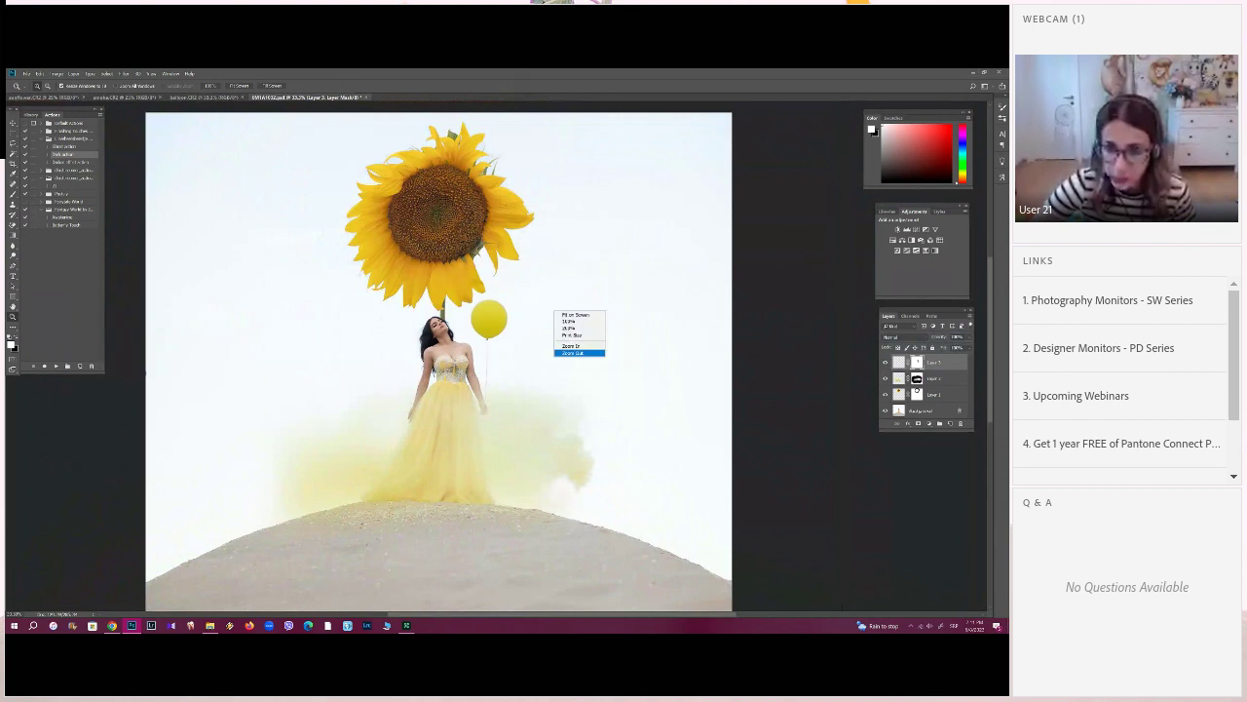
pyautogui.click(580, 352)
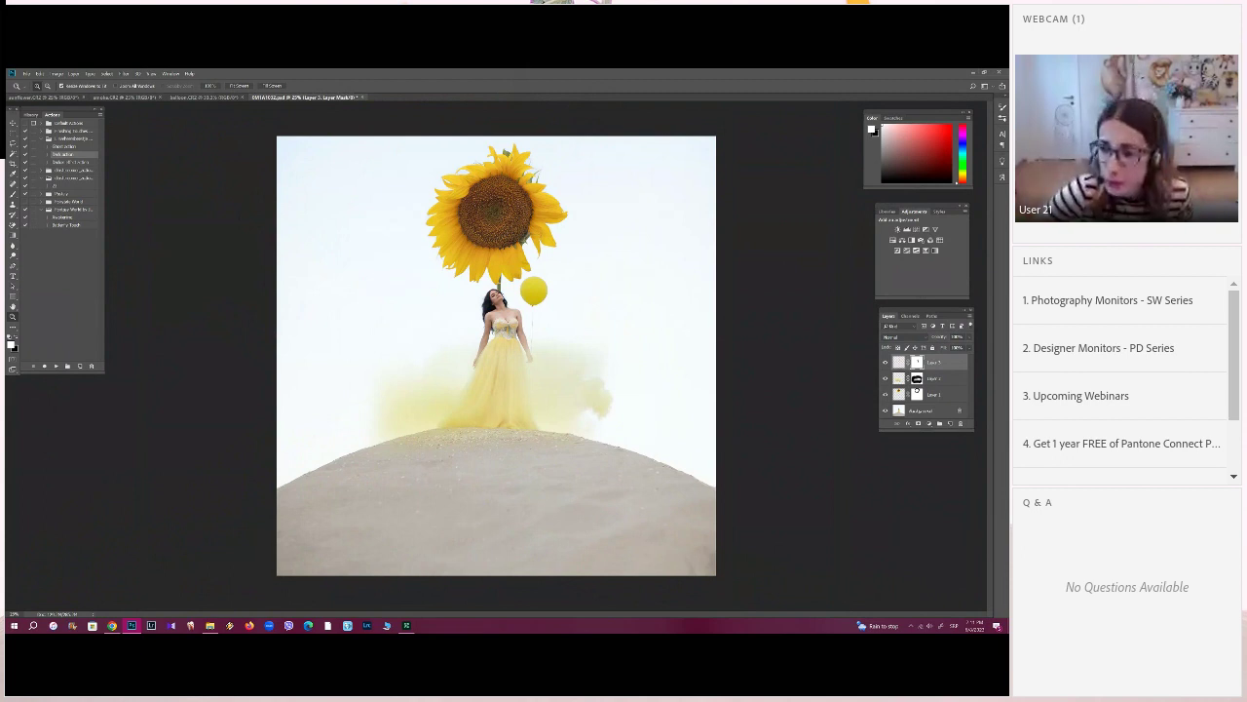
# - Hide the sunflower layer, then turn the balloon upside down, enlarged, over the woman's face
pyautogui.click(884, 394)
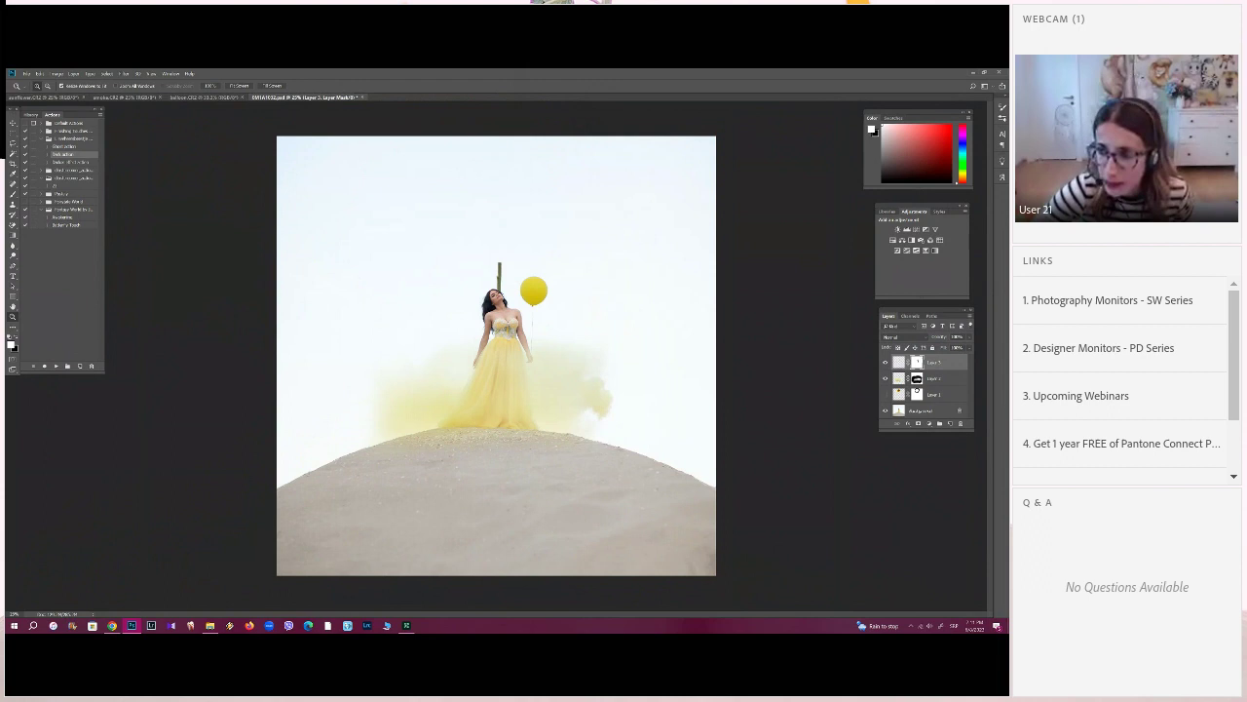
pyautogui.click(898, 363)
pyautogui.hotkey('ctrl', 't')
pyautogui.moveTo(654, 271); pyautogui.dragTo(435, 371)
pyautogui.moveTo(535, 340); pyautogui.dragTo(497, 290)
pyautogui.moveTo(513, 222); pyautogui.dragTo(471, 222)
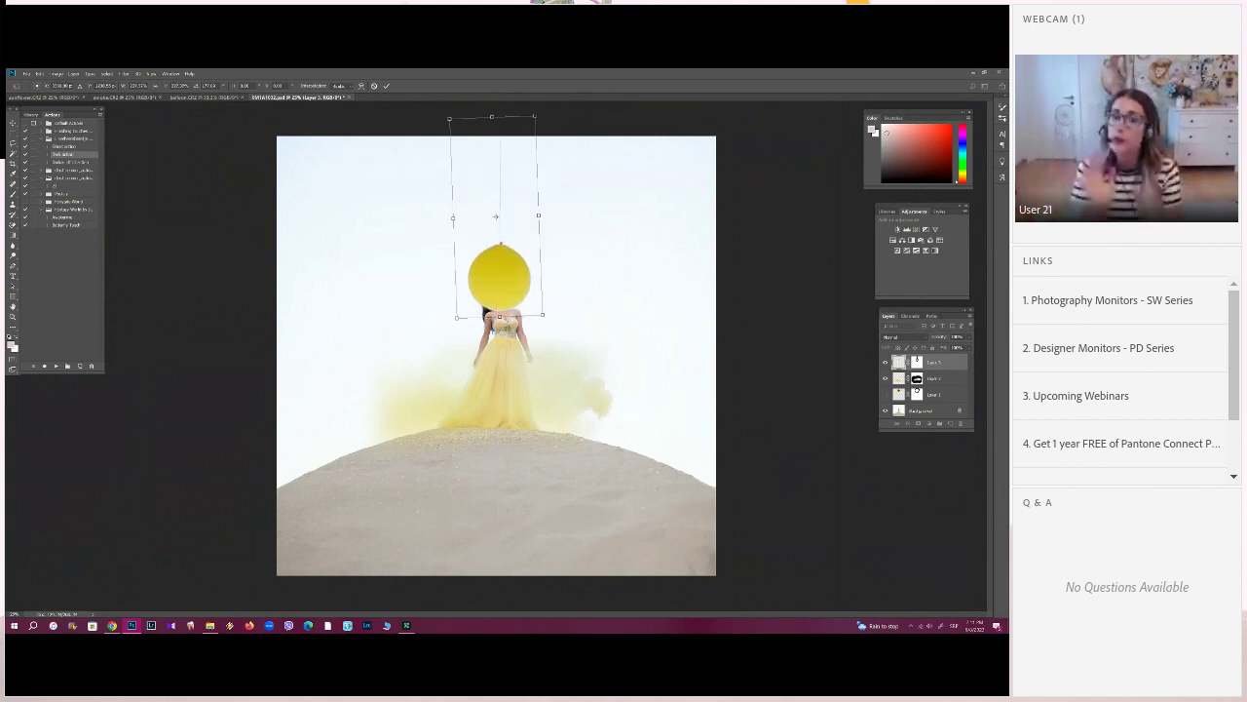
pyautogui.press('Return')
pyautogui.press('z')
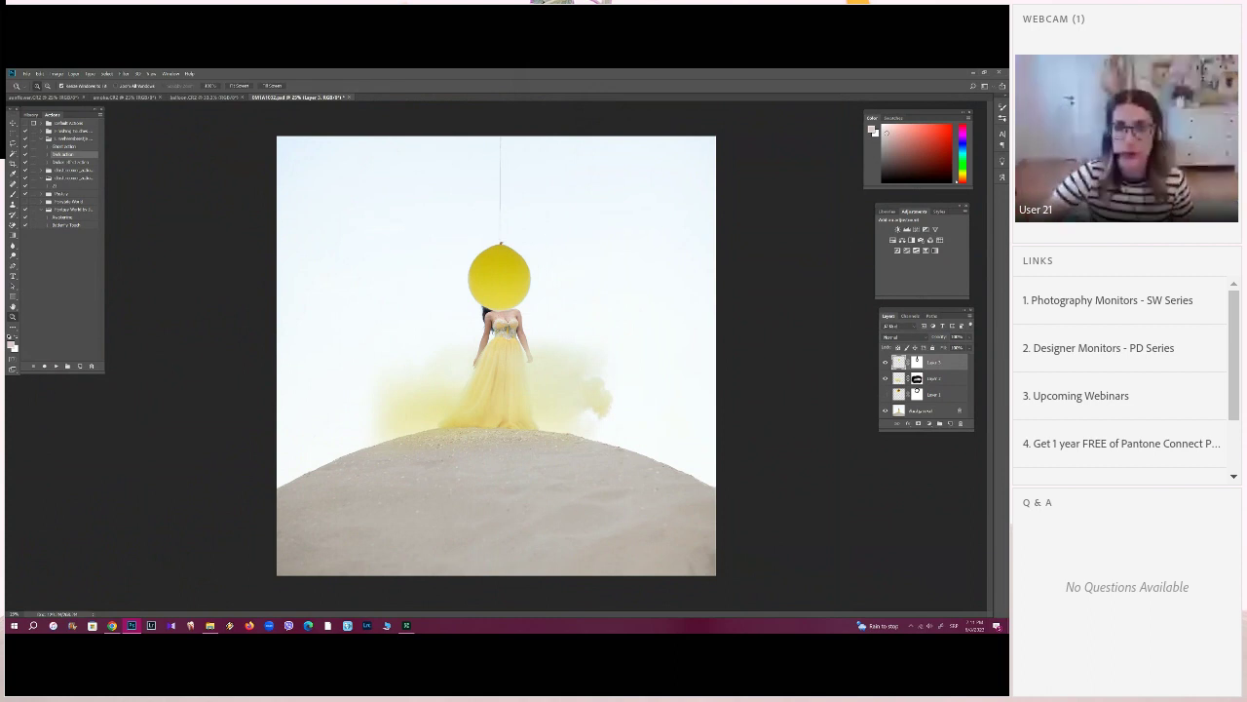
# - Turn the balloon upright and shrink it beside the woman with its string at her hand, then show the sunflower layer
pyautogui.hotkey('ctrl', 't')
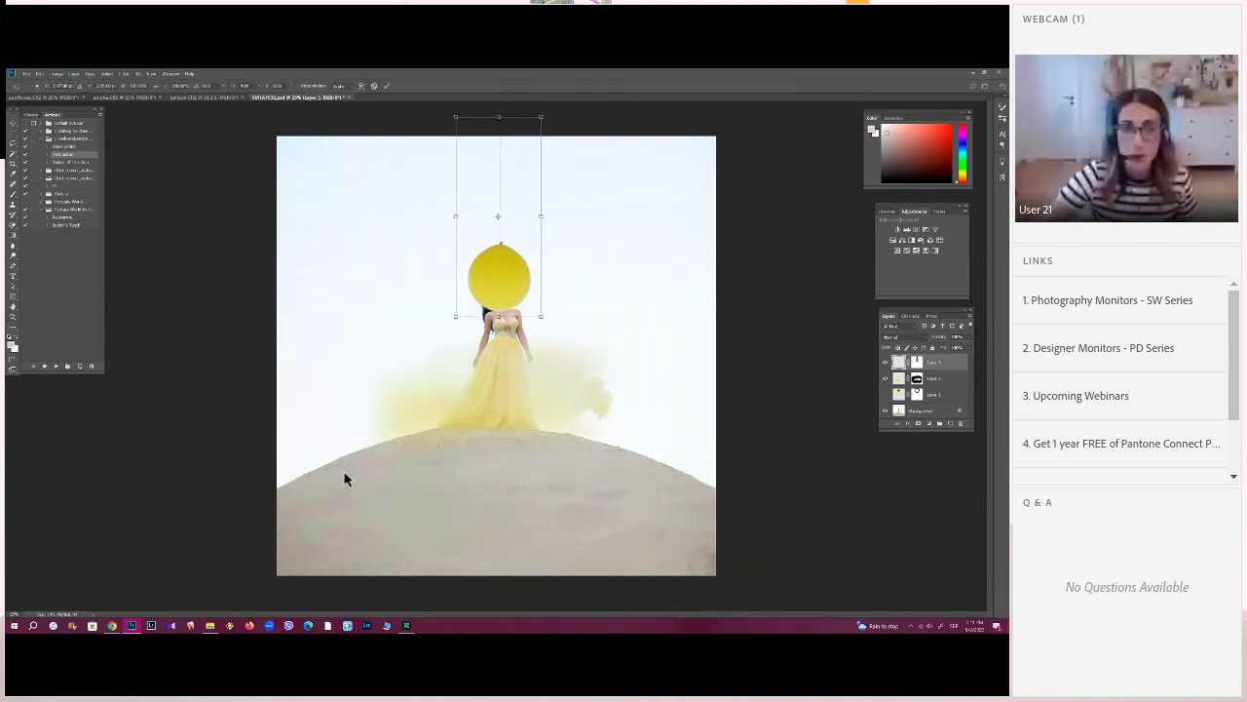
pyautogui.moveTo(575, 349); pyautogui.dragTo(765, 165)
pyautogui.moveTo(519, 218); pyautogui.dragTo(537, 230)
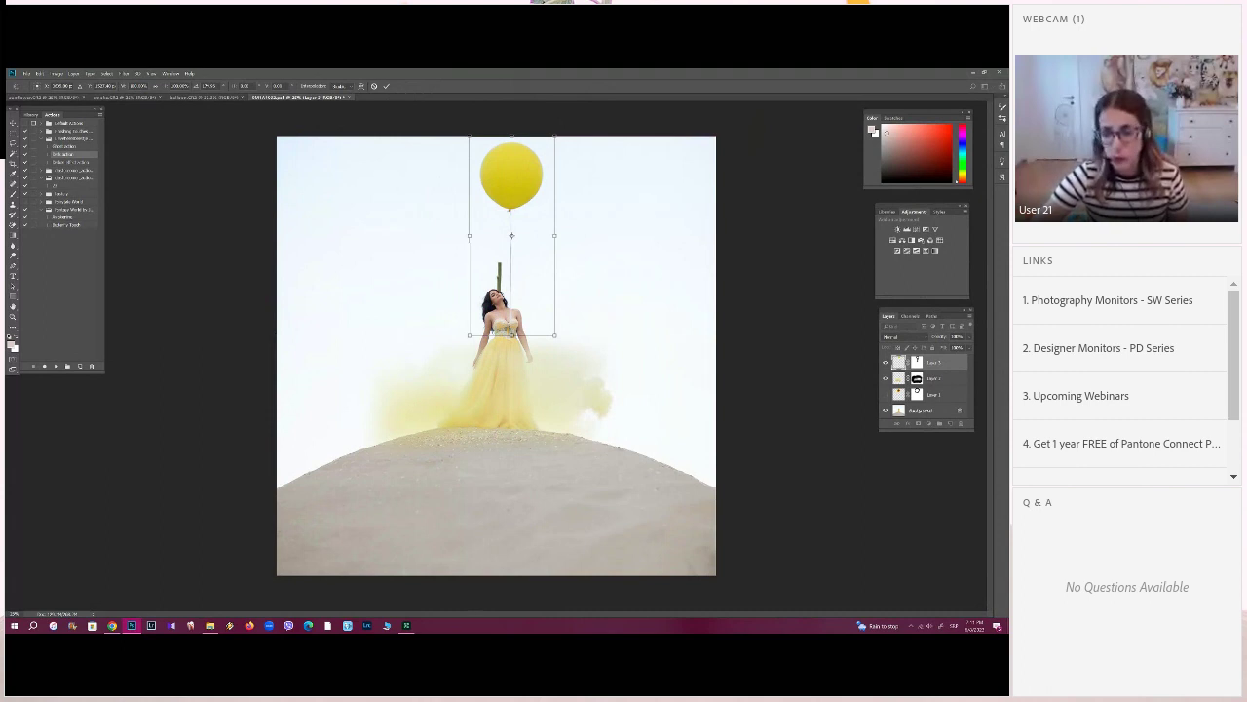
pyautogui.moveTo(535, 273); pyautogui.dragTo(534, 339)
pyautogui.moveTo(558, 201); pyautogui.dragTo(537, 307)
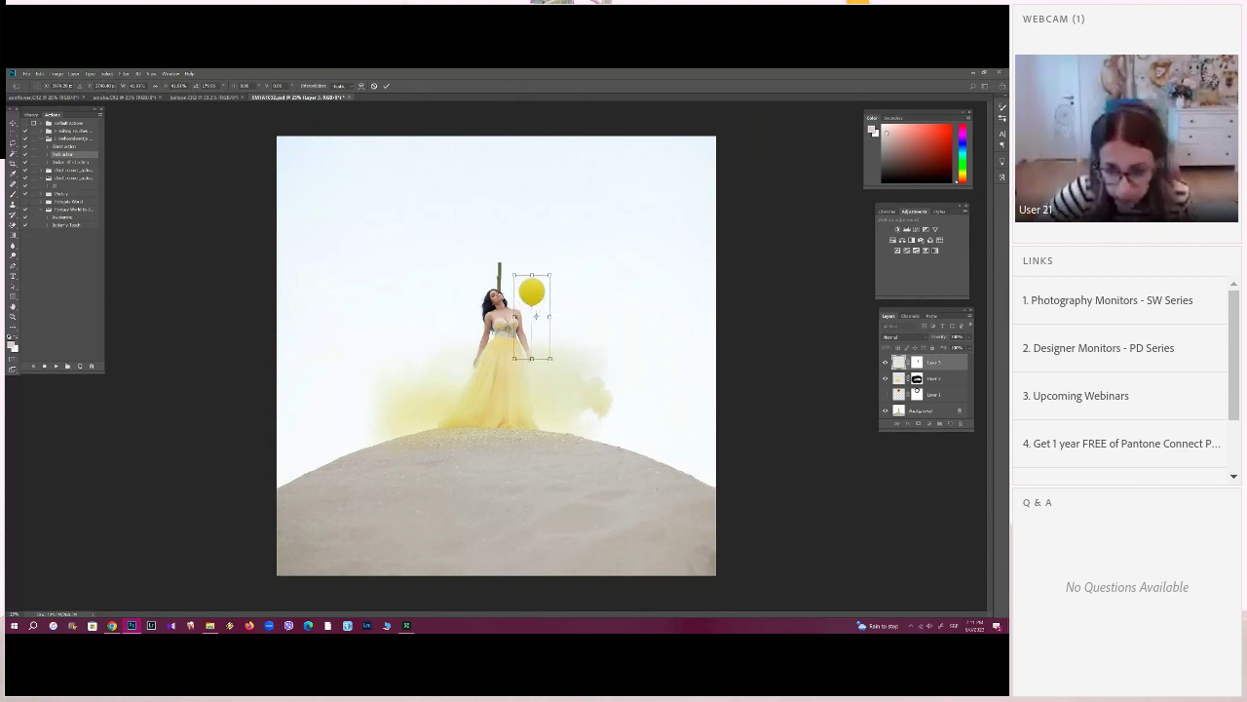
pyautogui.press('Return')
pyautogui.click(885, 394)
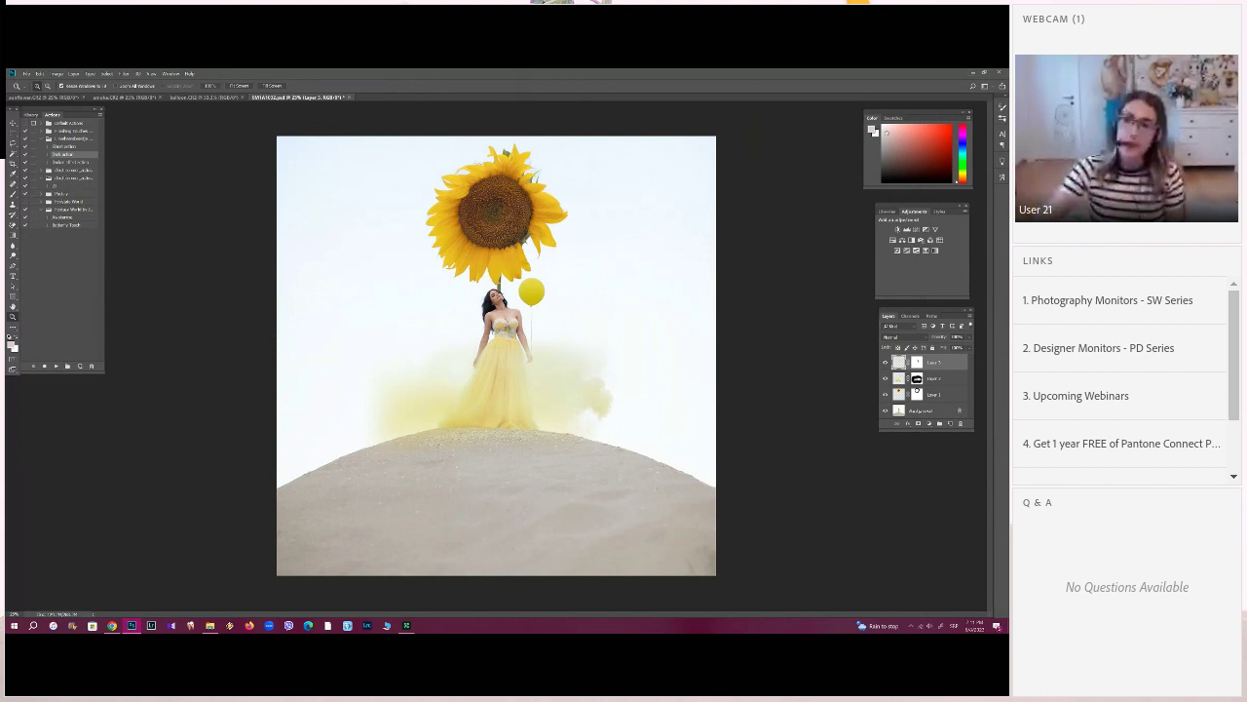
# - Hide the balloon layer and save the composite as a JPEG named "girl sunflower" at quality 12
pyautogui.click(885, 362)
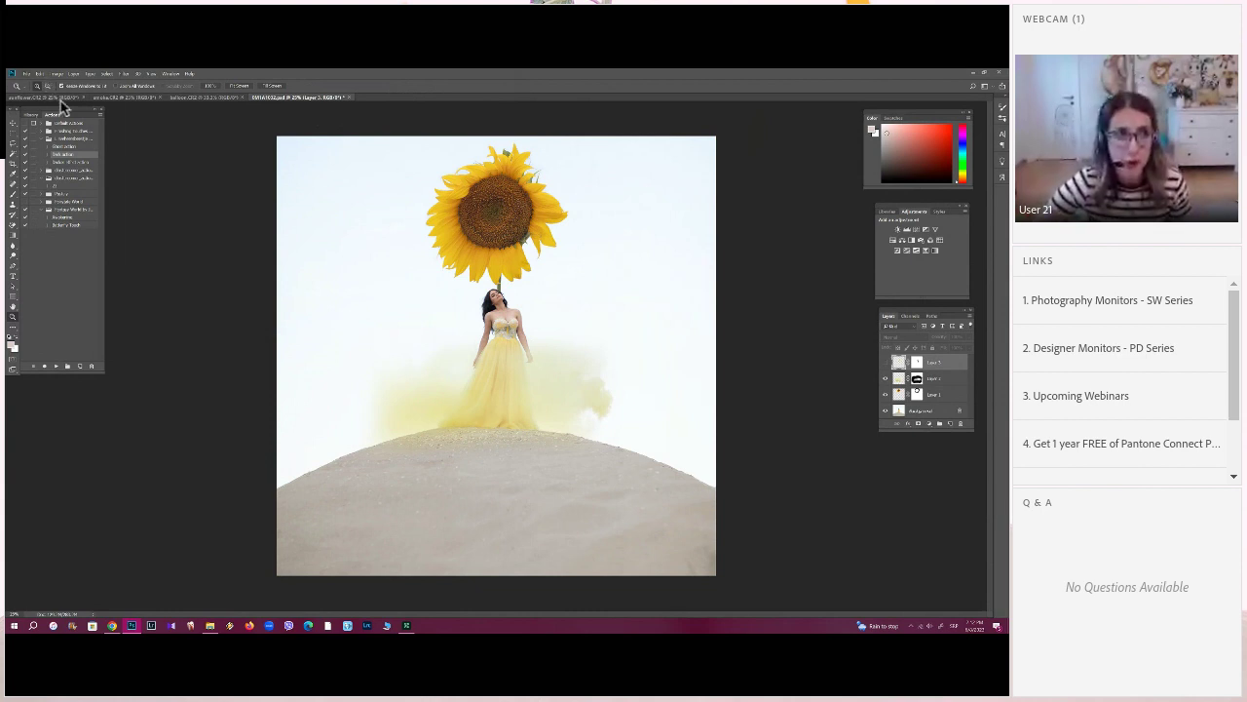
pyautogui.click(26, 74)
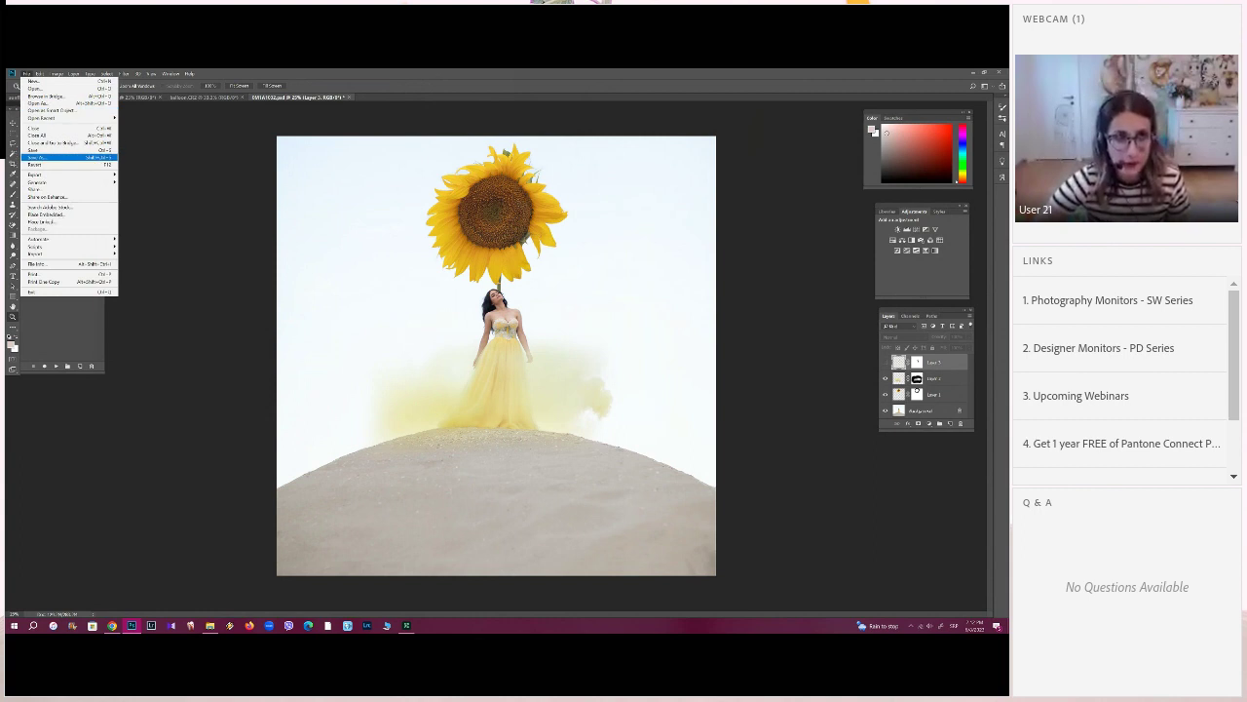
pyautogui.click(70, 158)
pyautogui.click(168, 337)
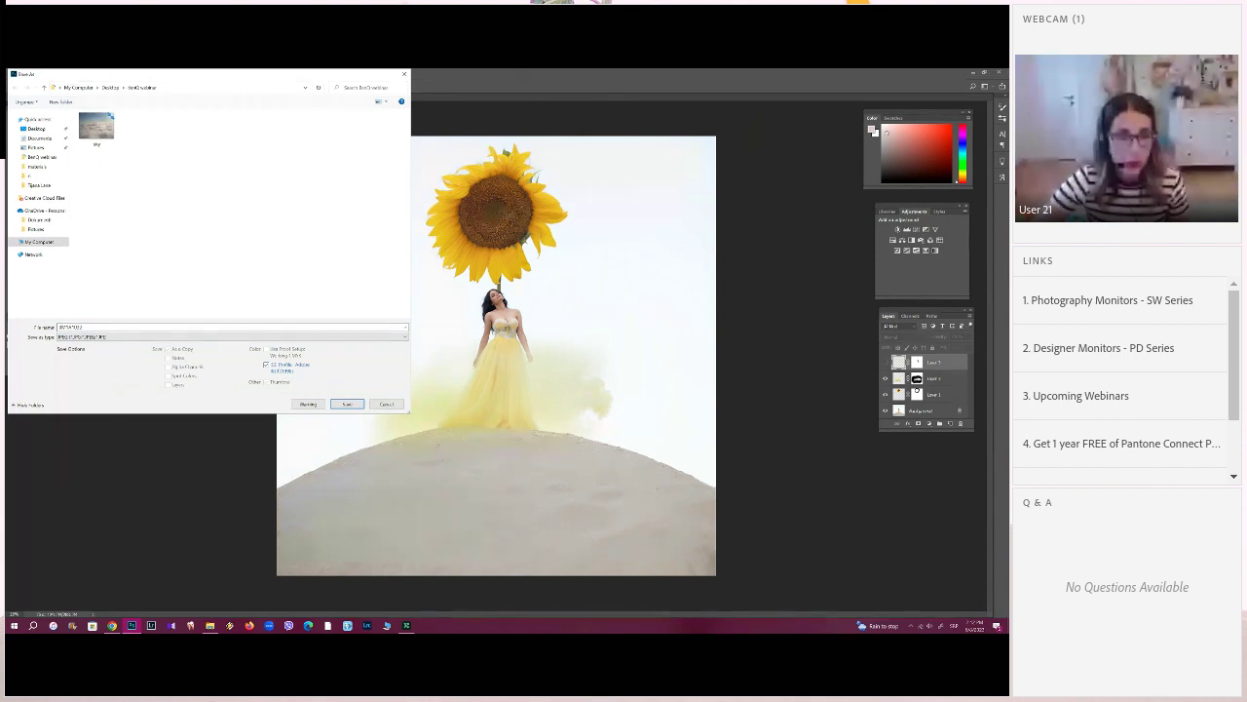
pyautogui.click(97, 328)
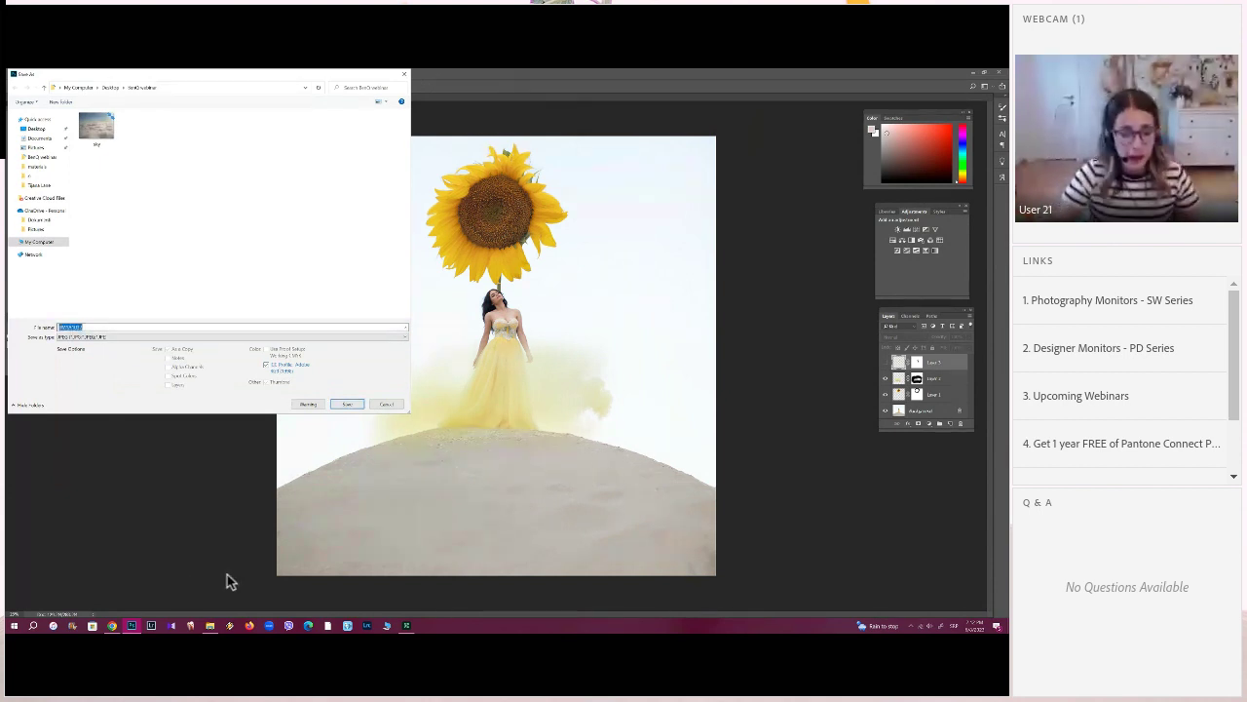
pyautogui.write('s')
pyautogui.write('irl sunflower')
pyautogui.press('Return')
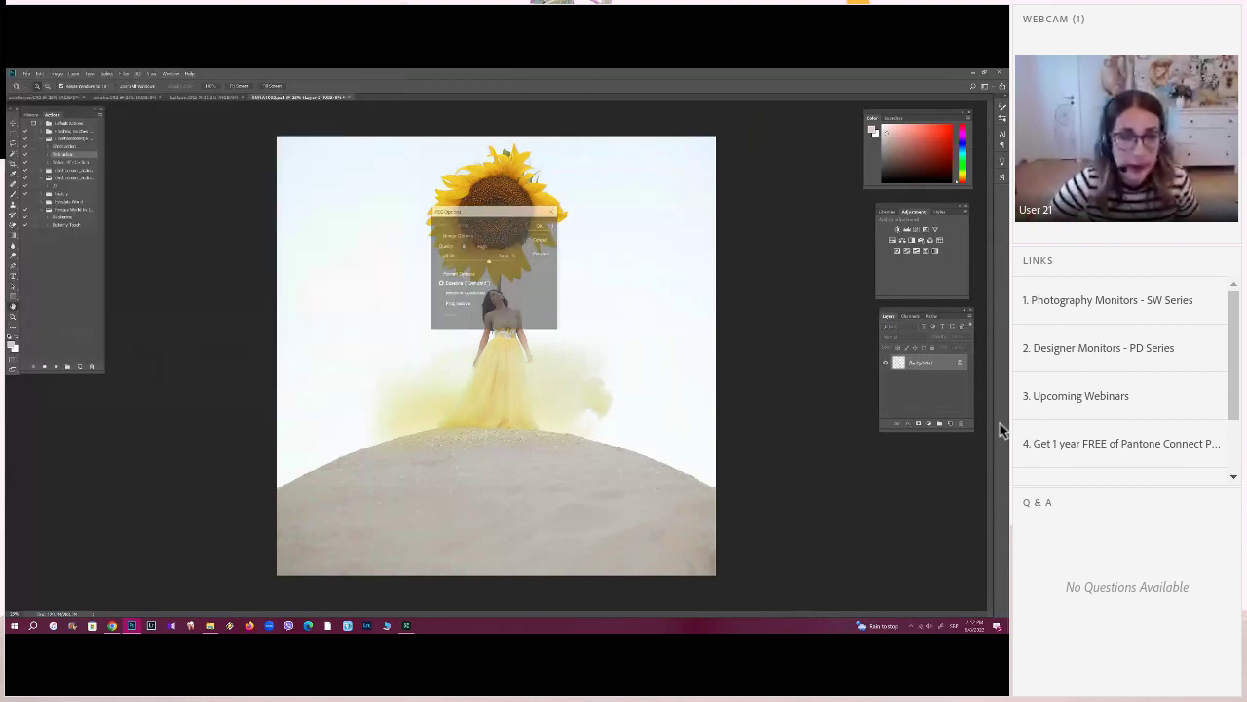
pyautogui.write('12')
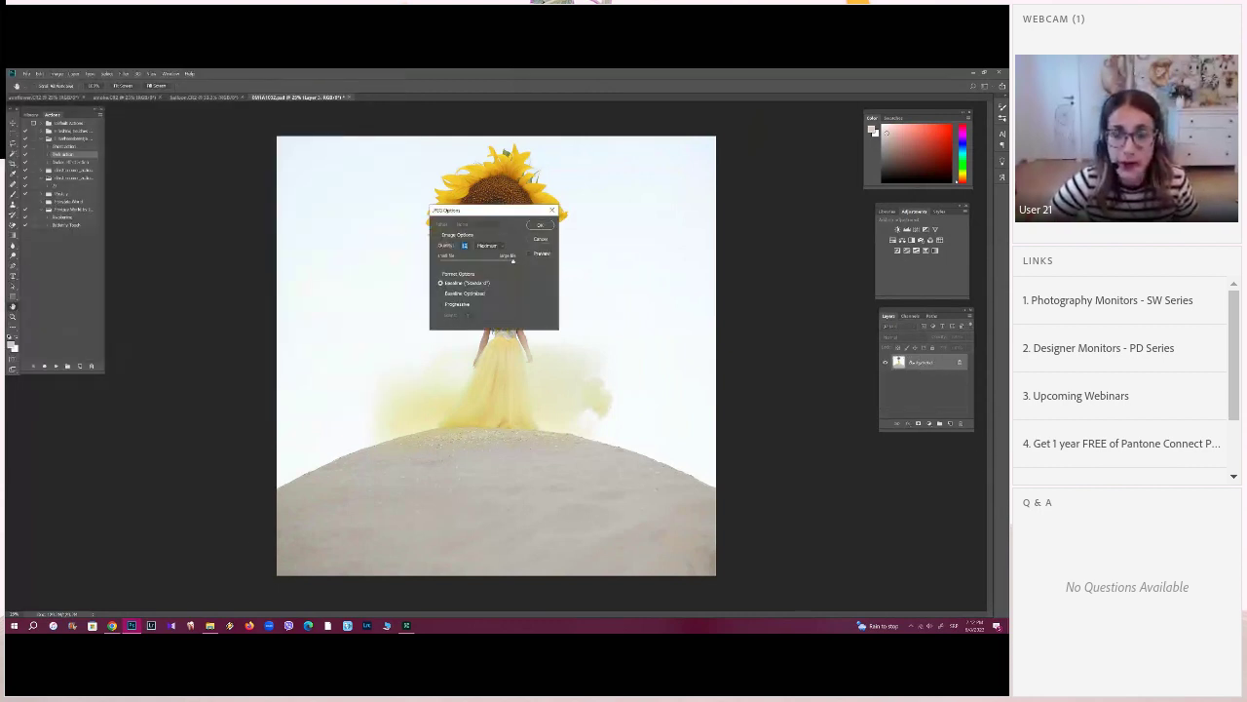
pyautogui.press('Return')
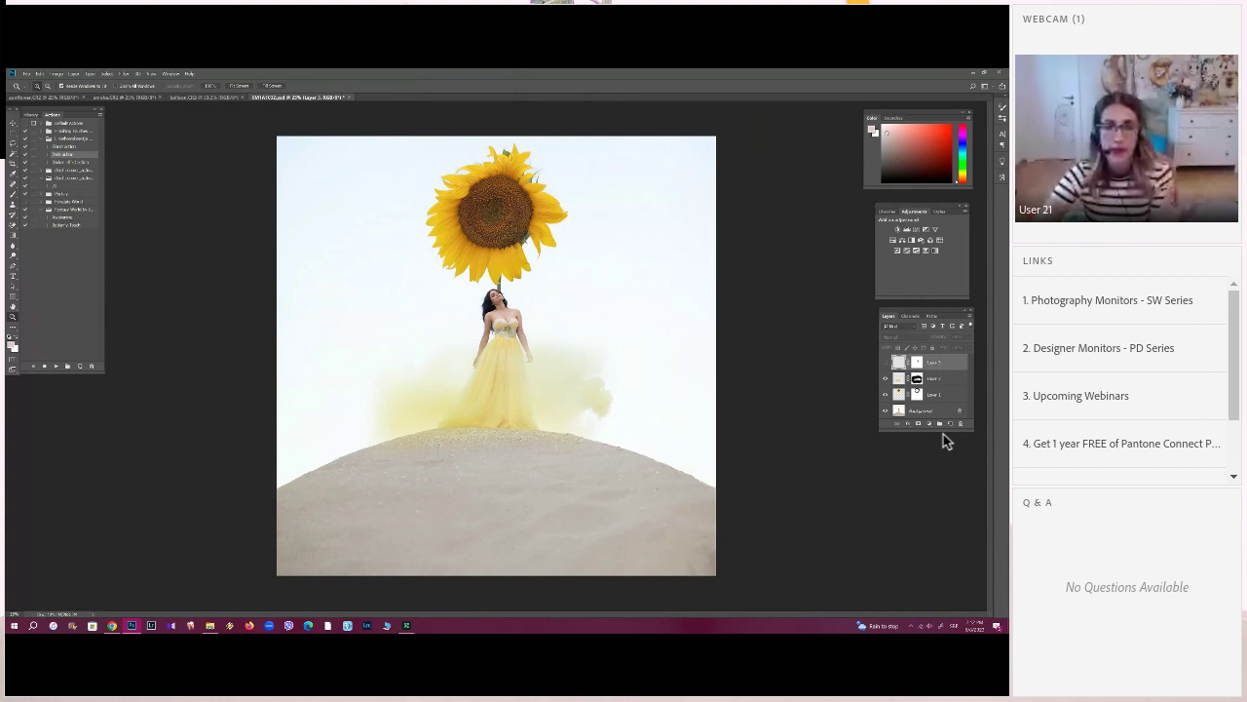
# - Switch to the photomontage presentation in Google Slides
pyautogui.click(112, 626)
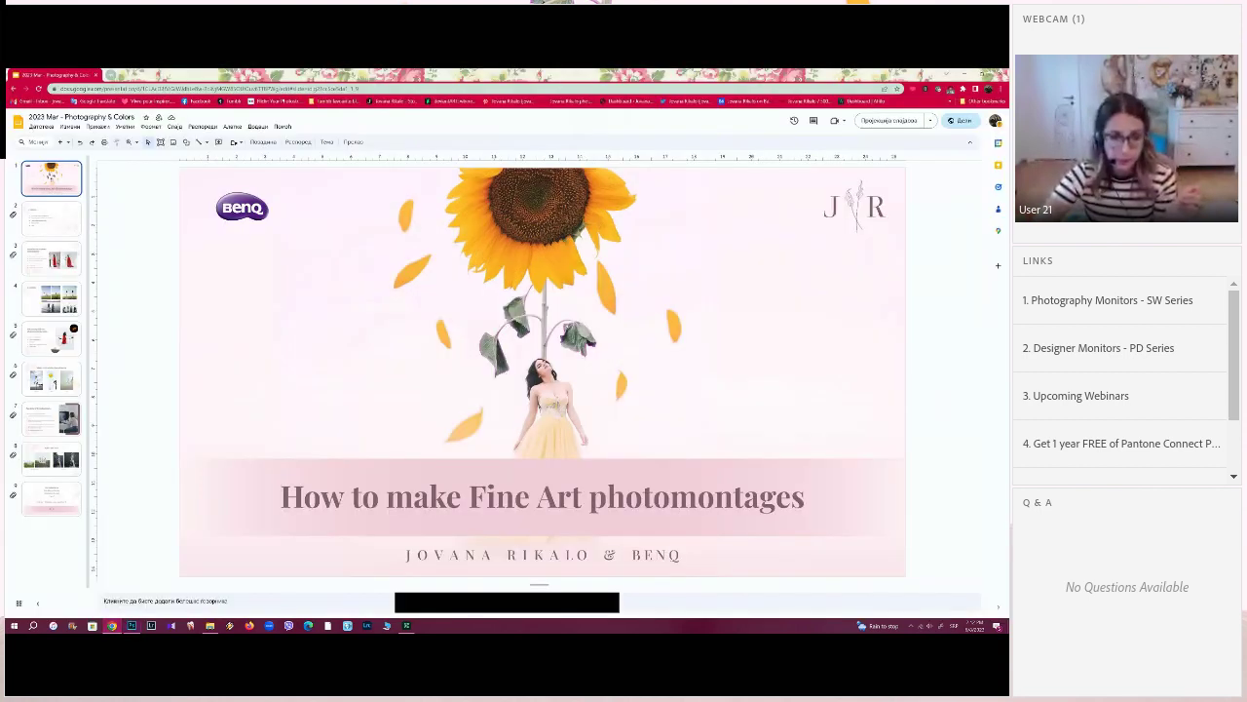